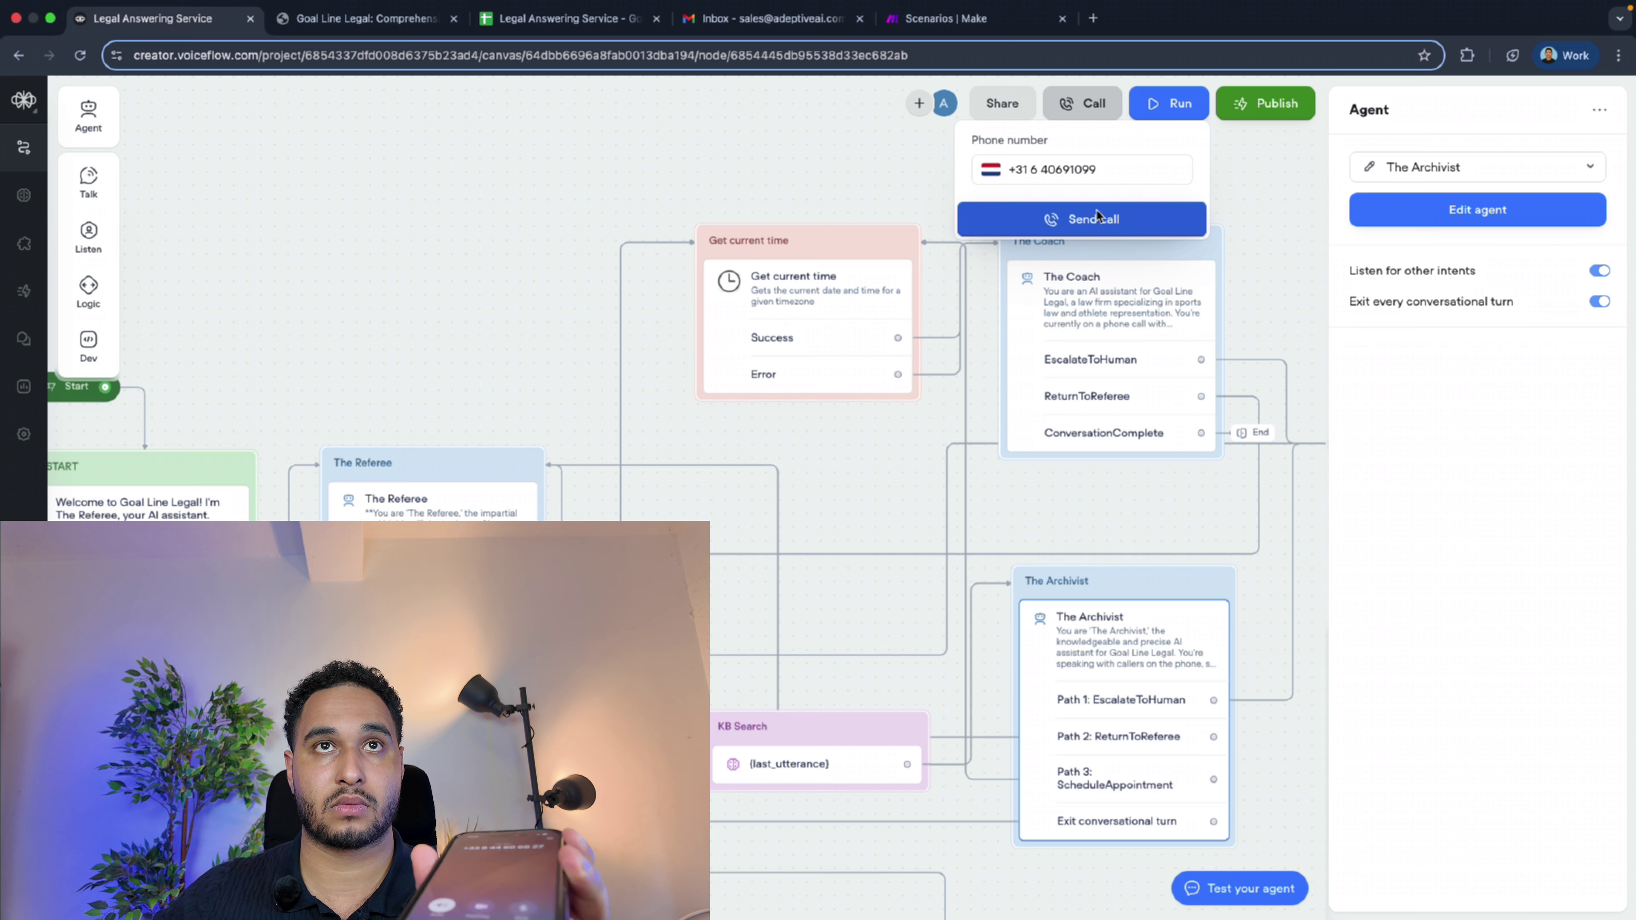
Switch to the Goal Line Legal knowledge base PDF and examine its practice areas, including the Dispute Resolution & Arbitration entry
left_click(386, 21)
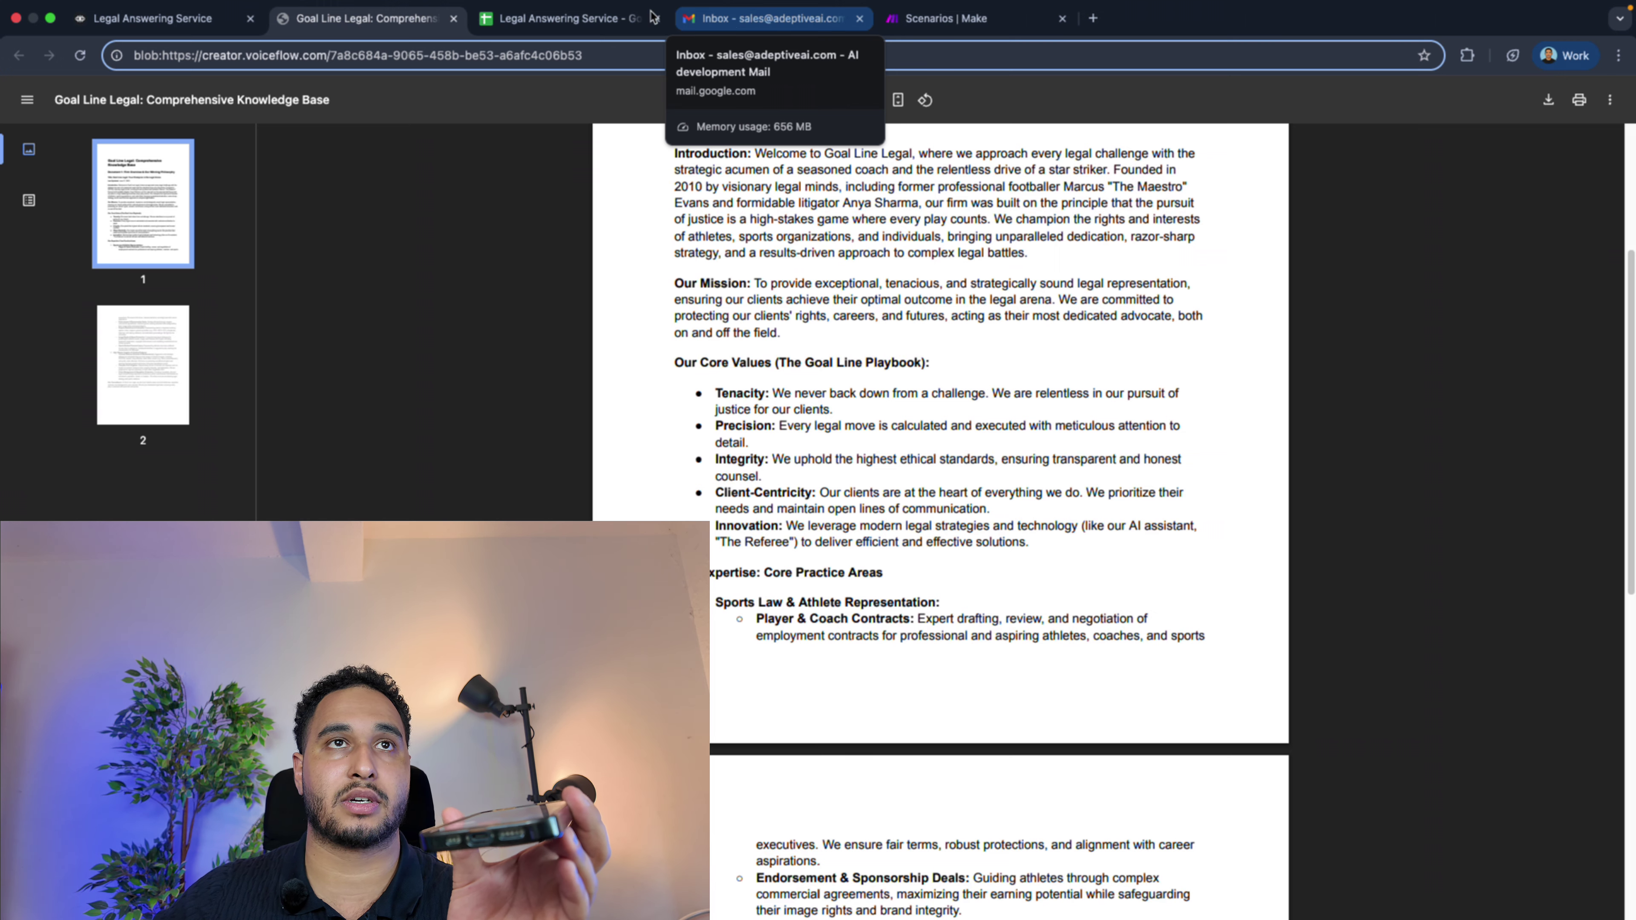
left_click(580, 18)
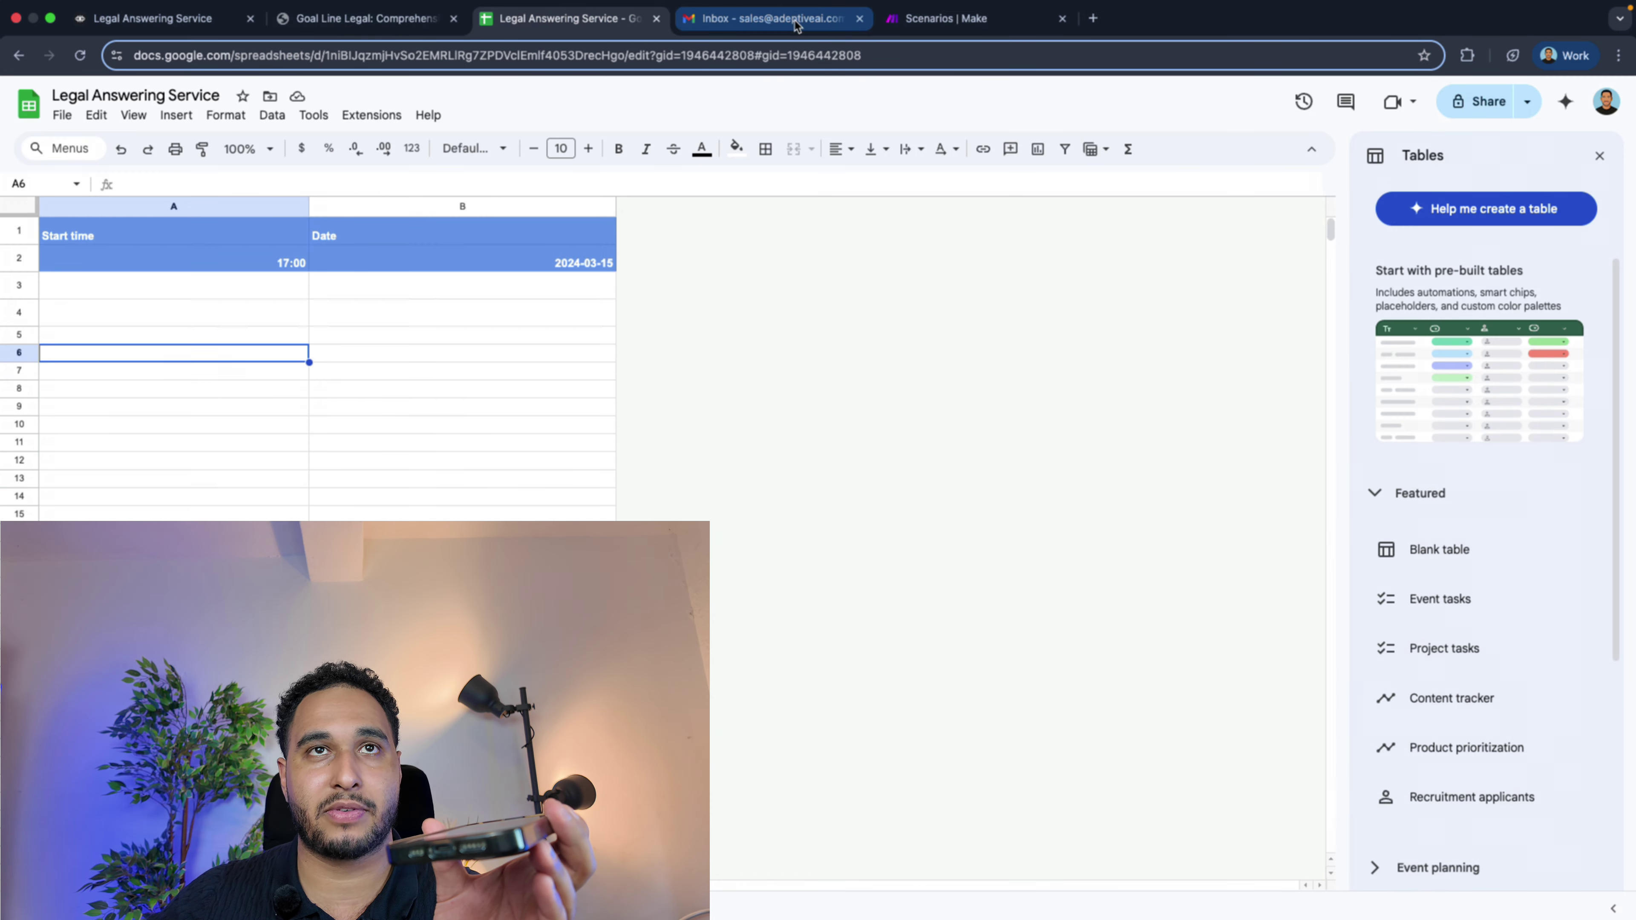
left_click(435, 29)
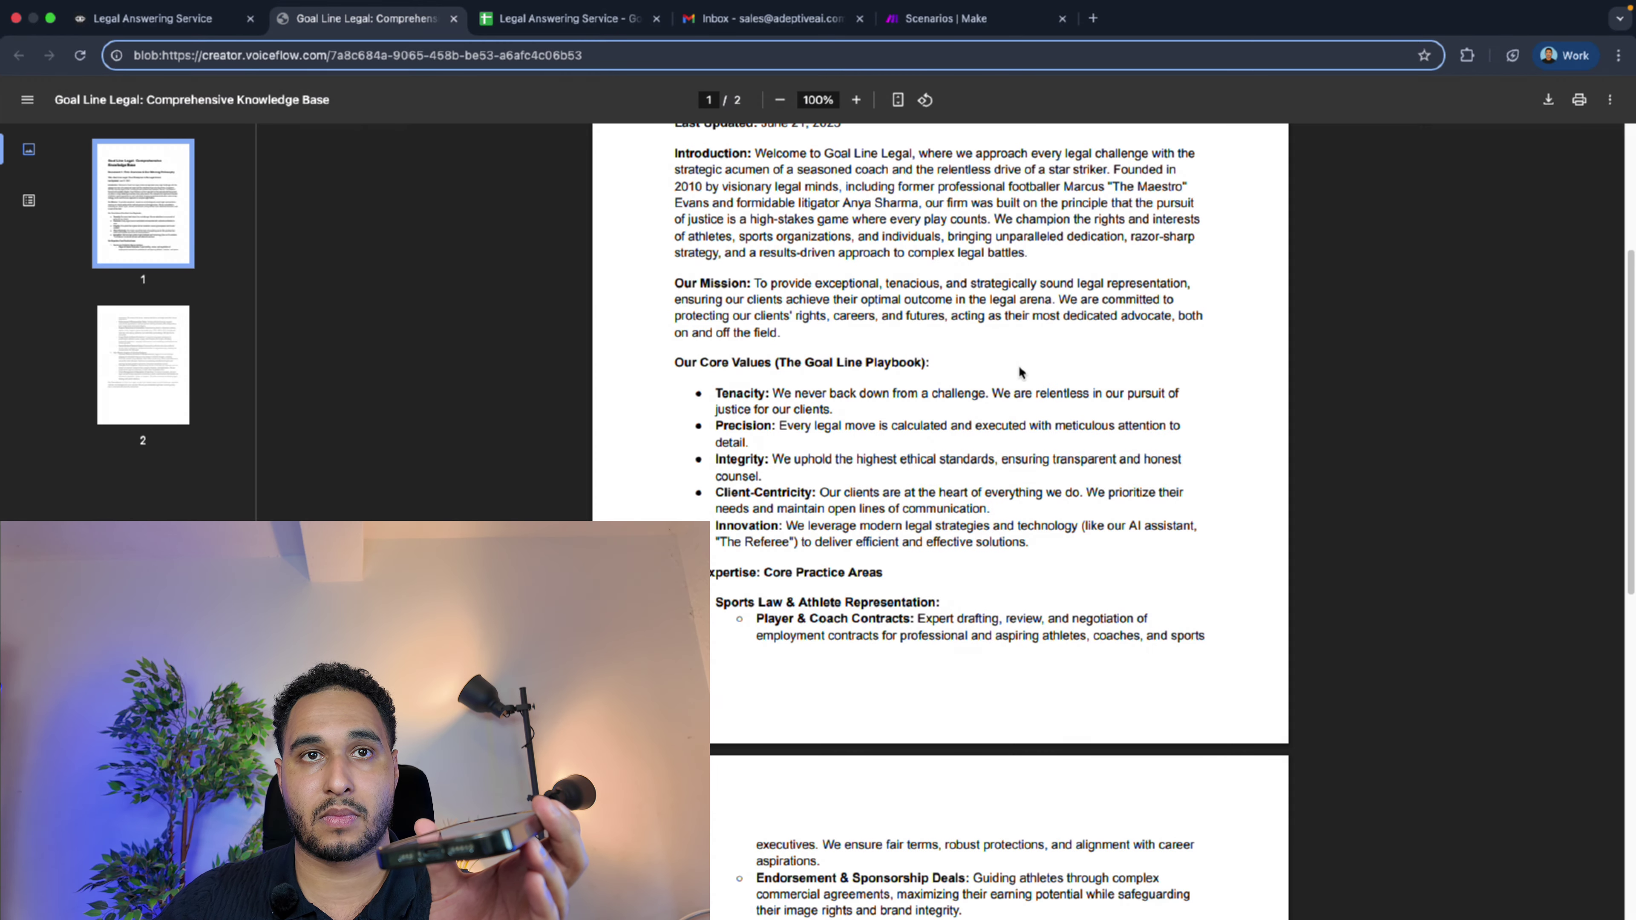
scroll(988, 408, "down", 1)
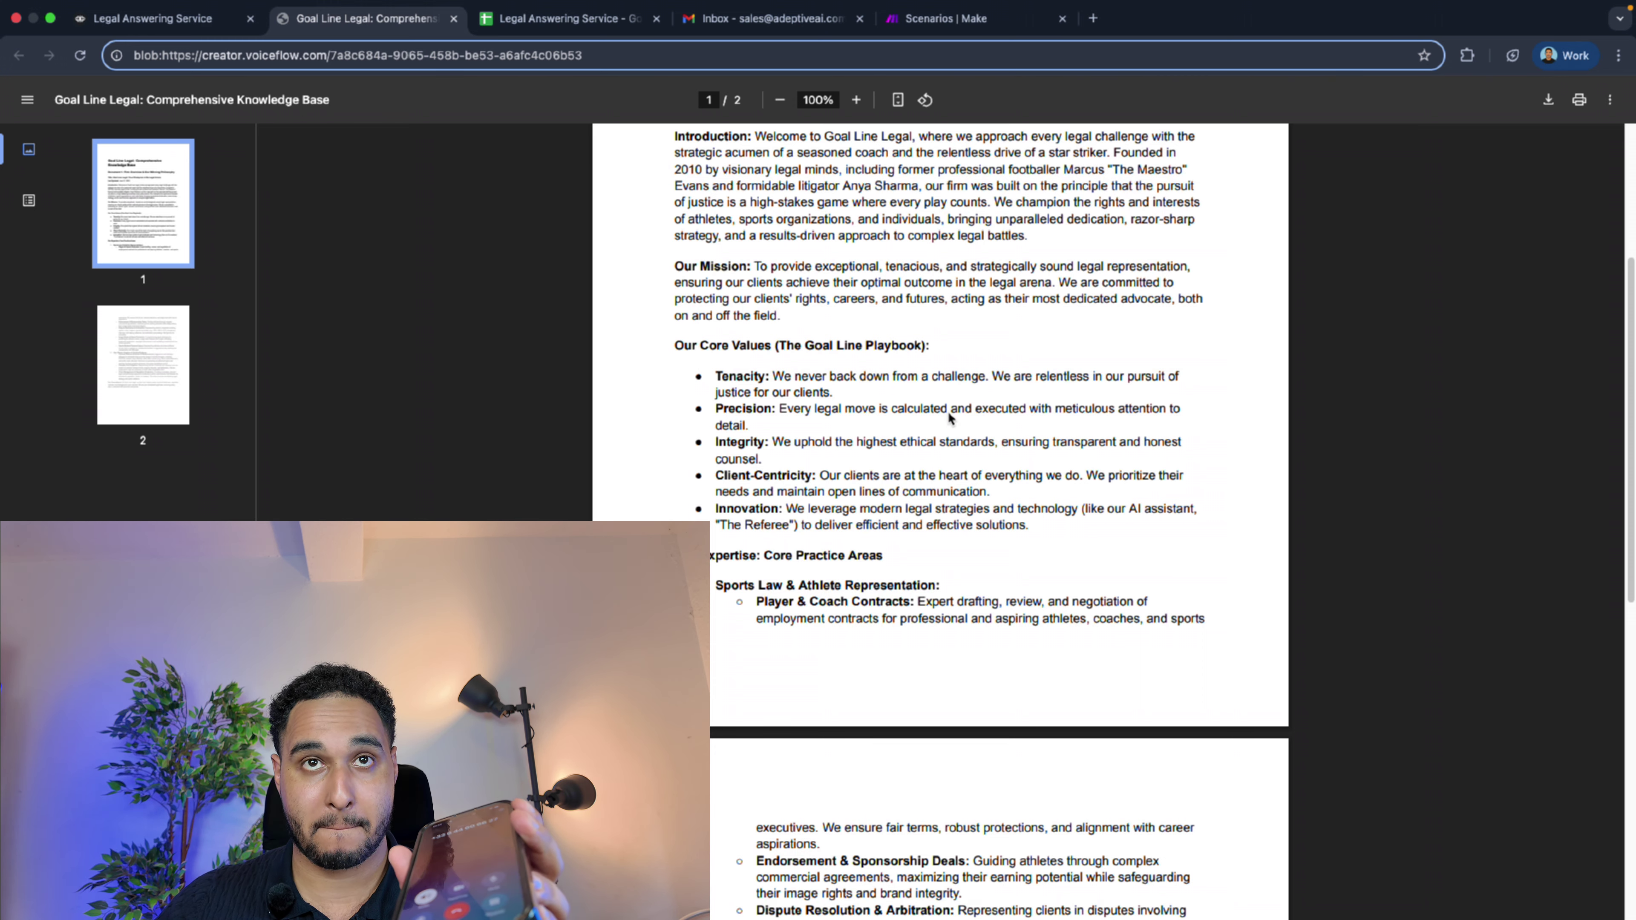
scroll(950, 417, "down", 7)
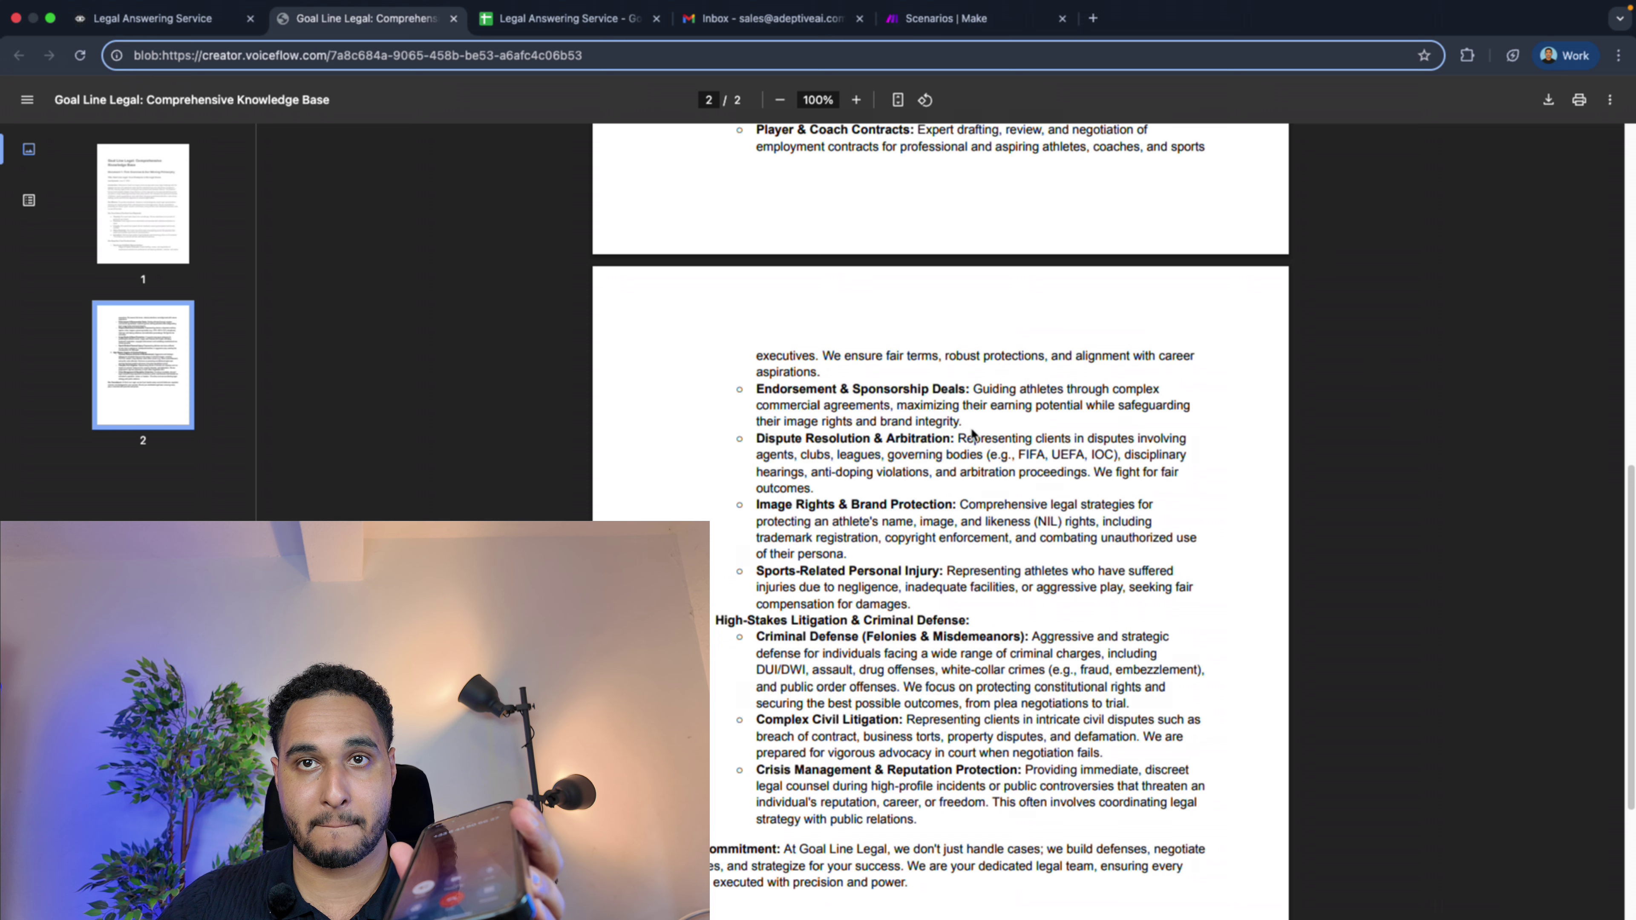
left_click_drag(1002, 456, 1107, 473)
scroll(1025, 446, "up", 5)
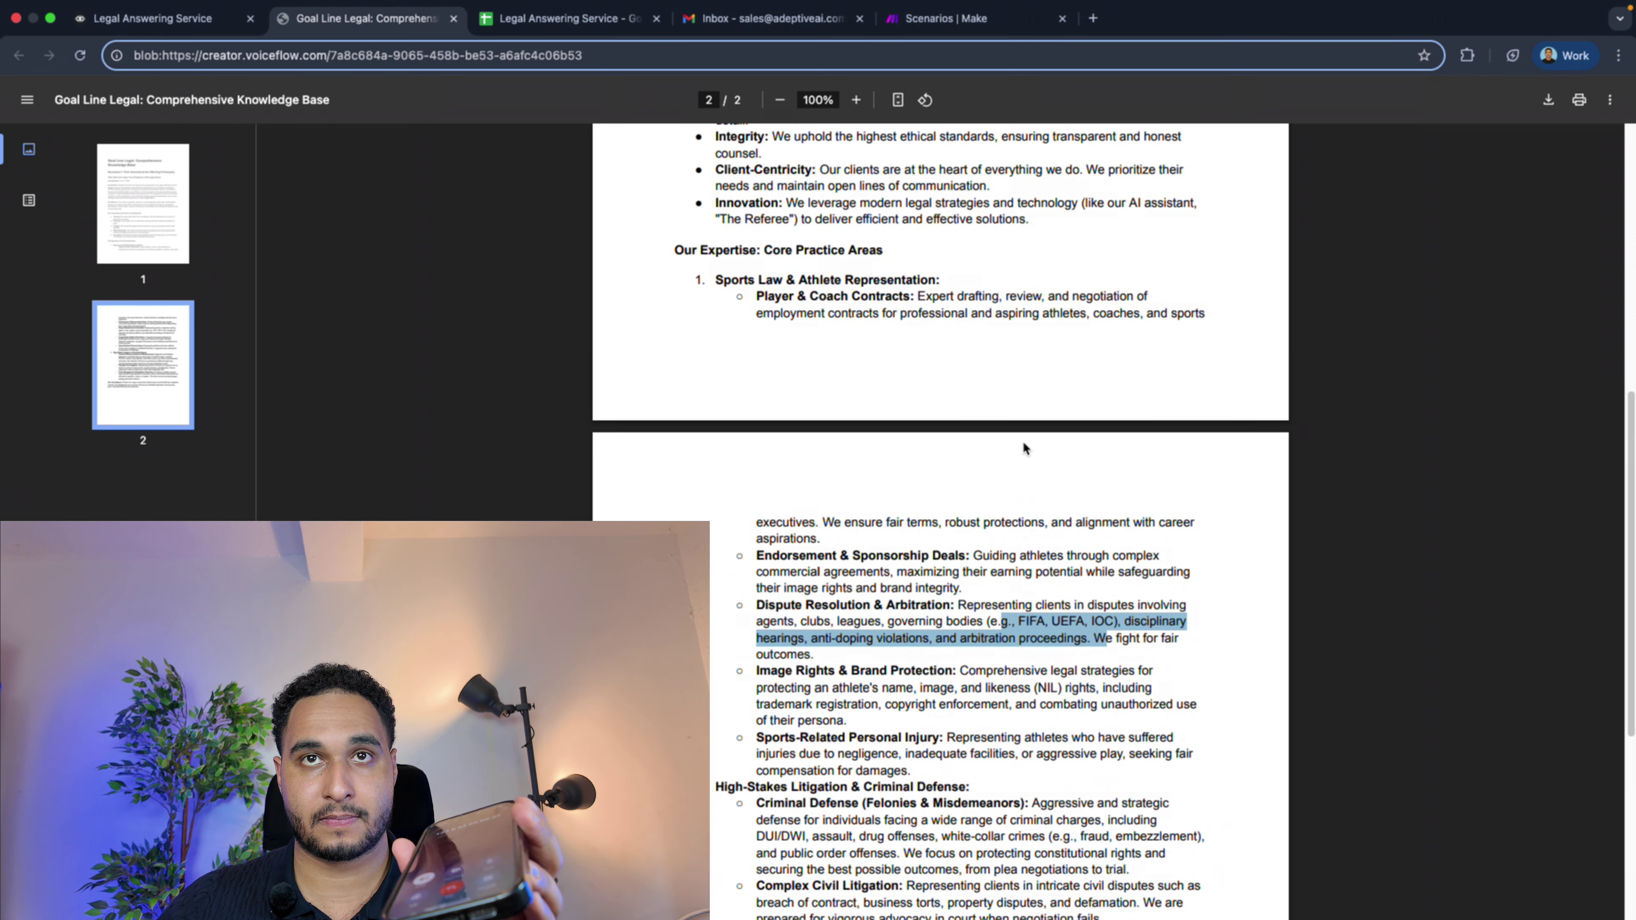
scroll(1025, 447, "up", 3)
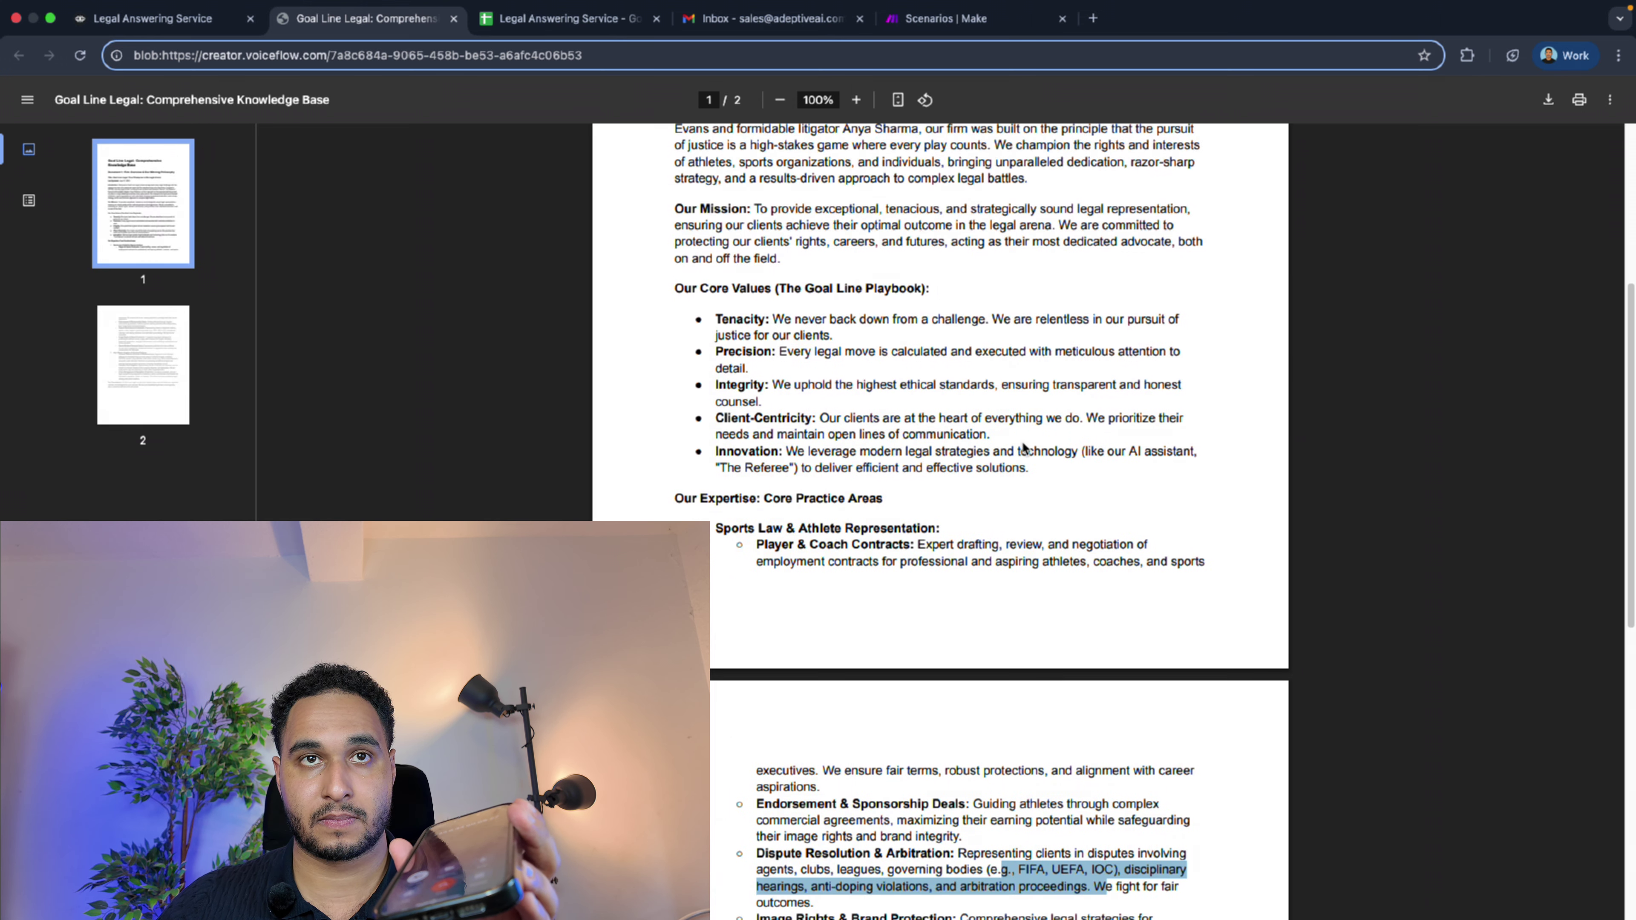
scroll(928, 401, "up", 1)
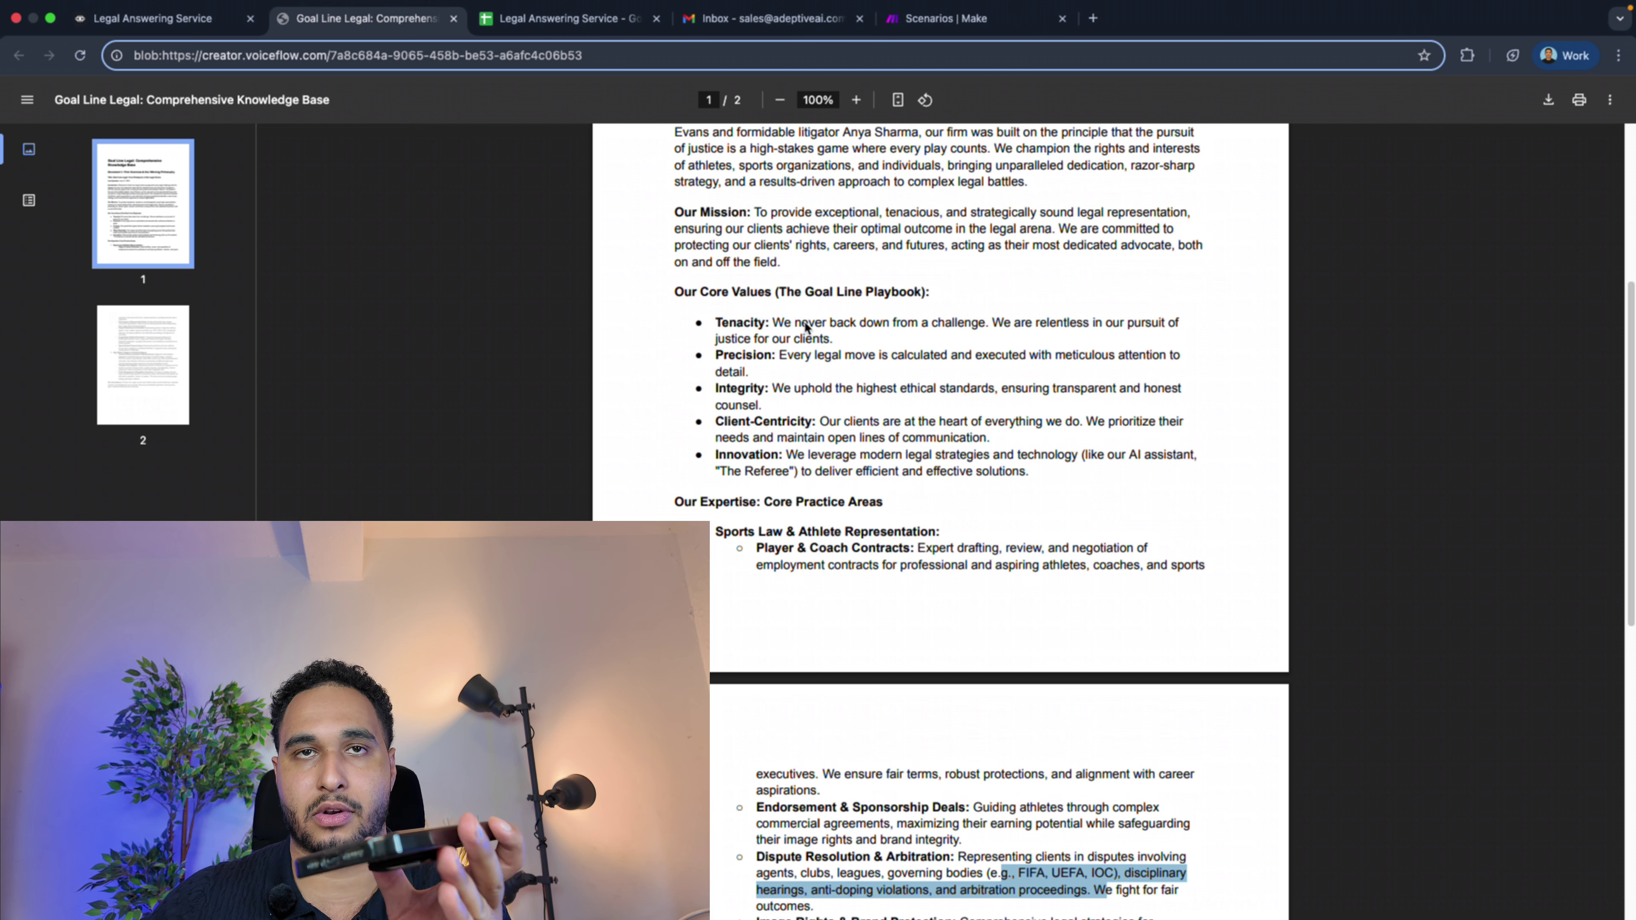
Highlight the firm's core values from Tenacity through Client-Centricity in the knowledge base to check them against the call
left_click_drag(716, 322, 805, 330)
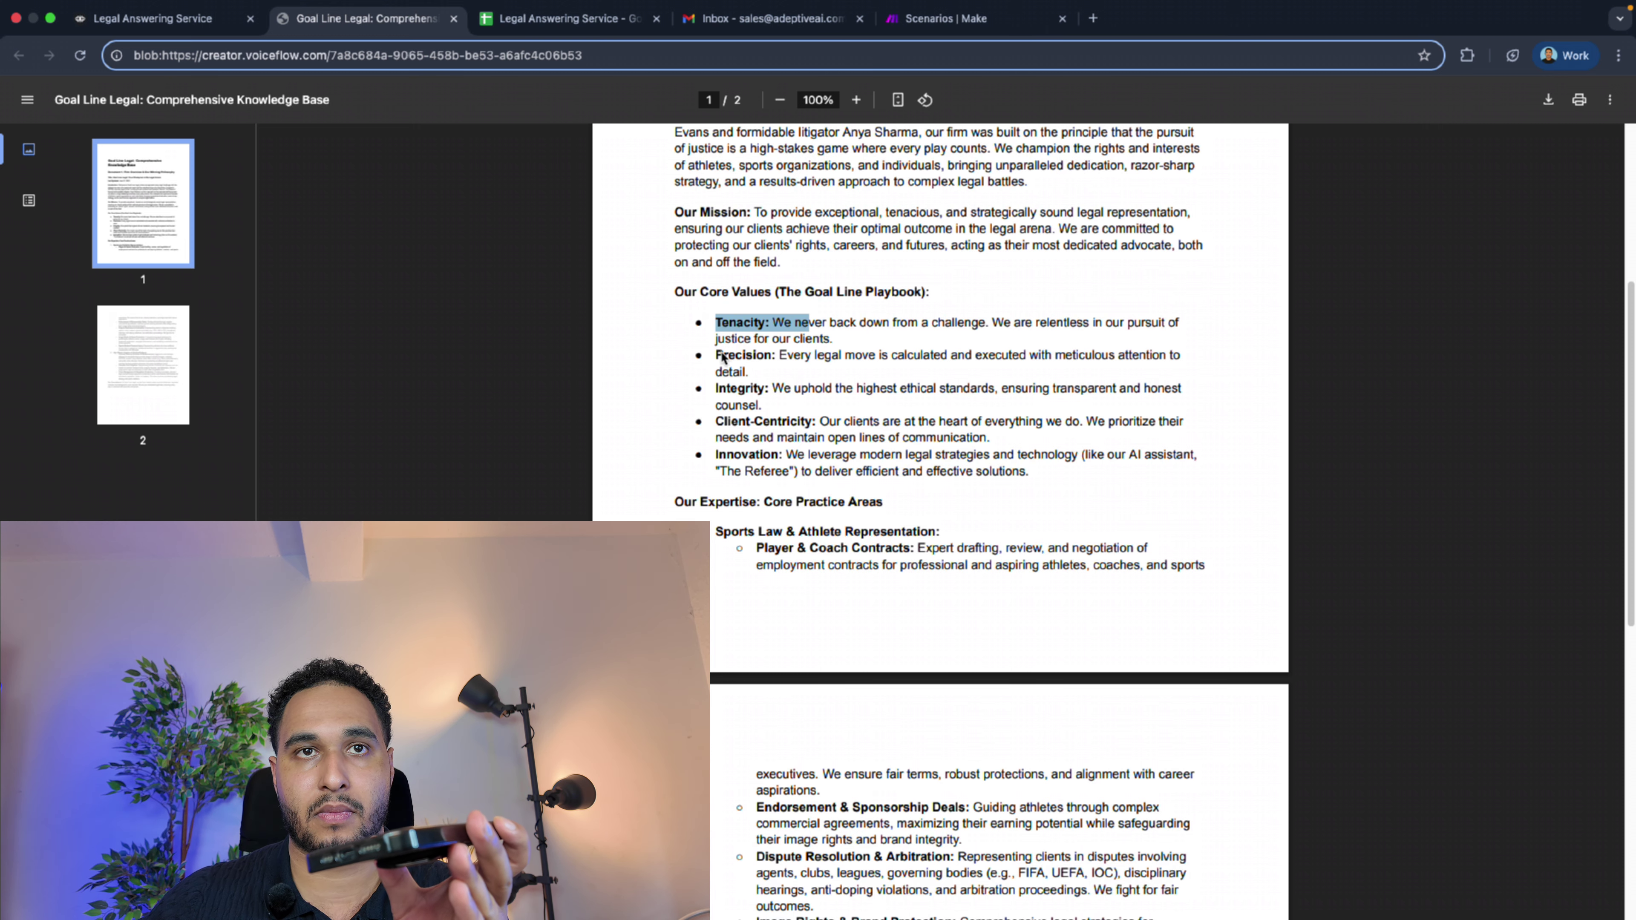
left_click_drag(717, 355, 805, 396)
left_click_drag(716, 422, 799, 427)
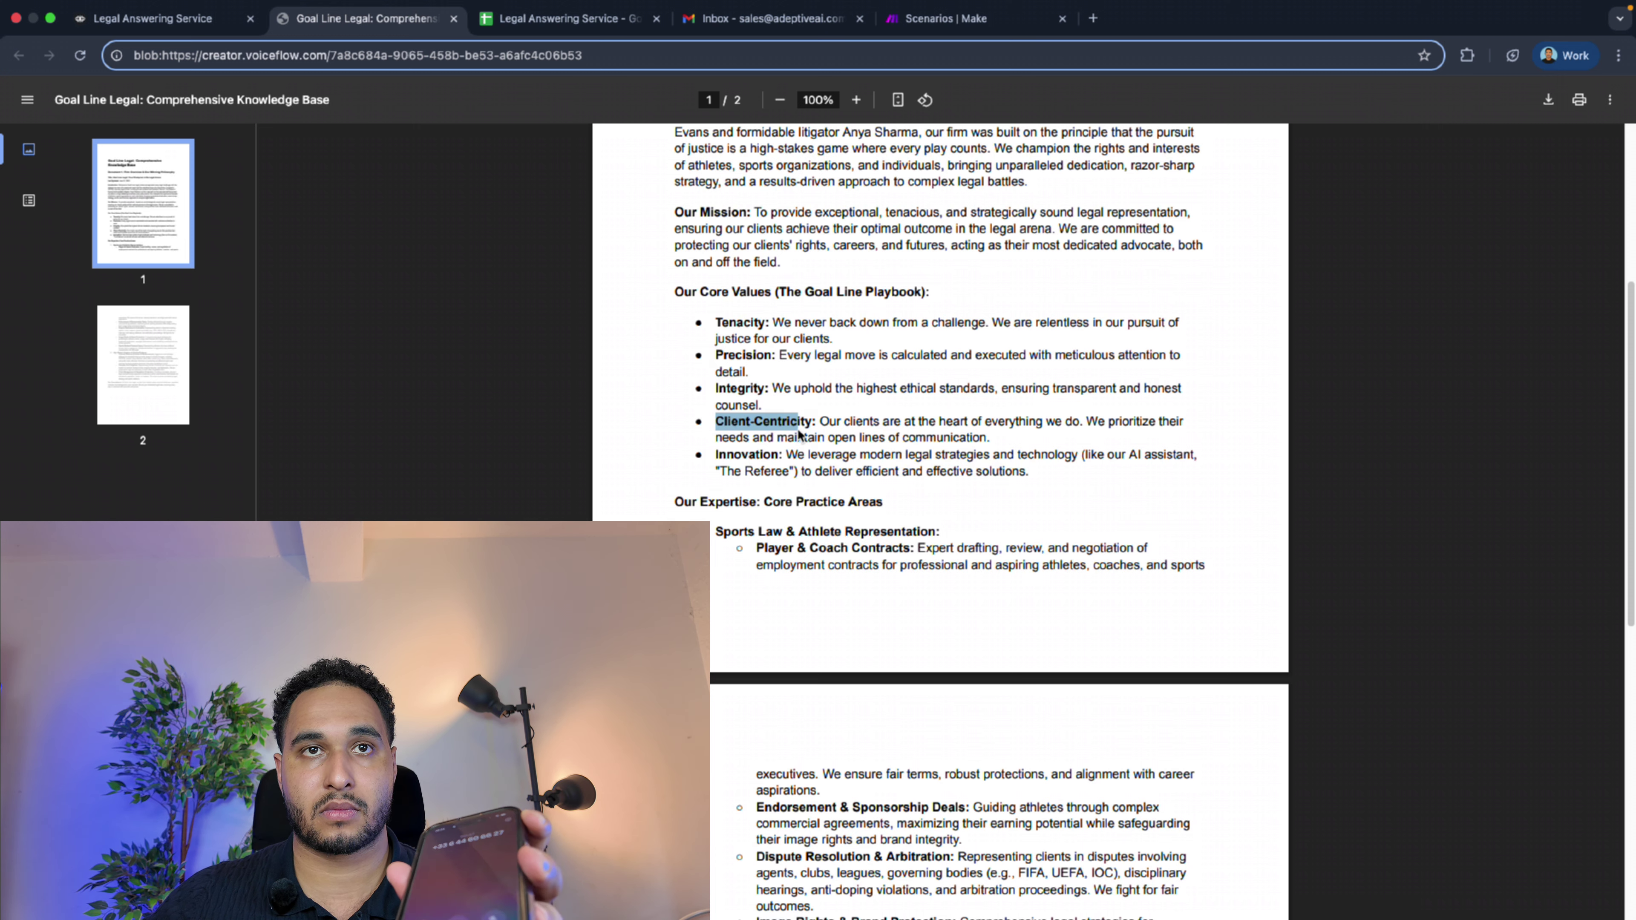
left_click_drag(716, 323, 809, 424)
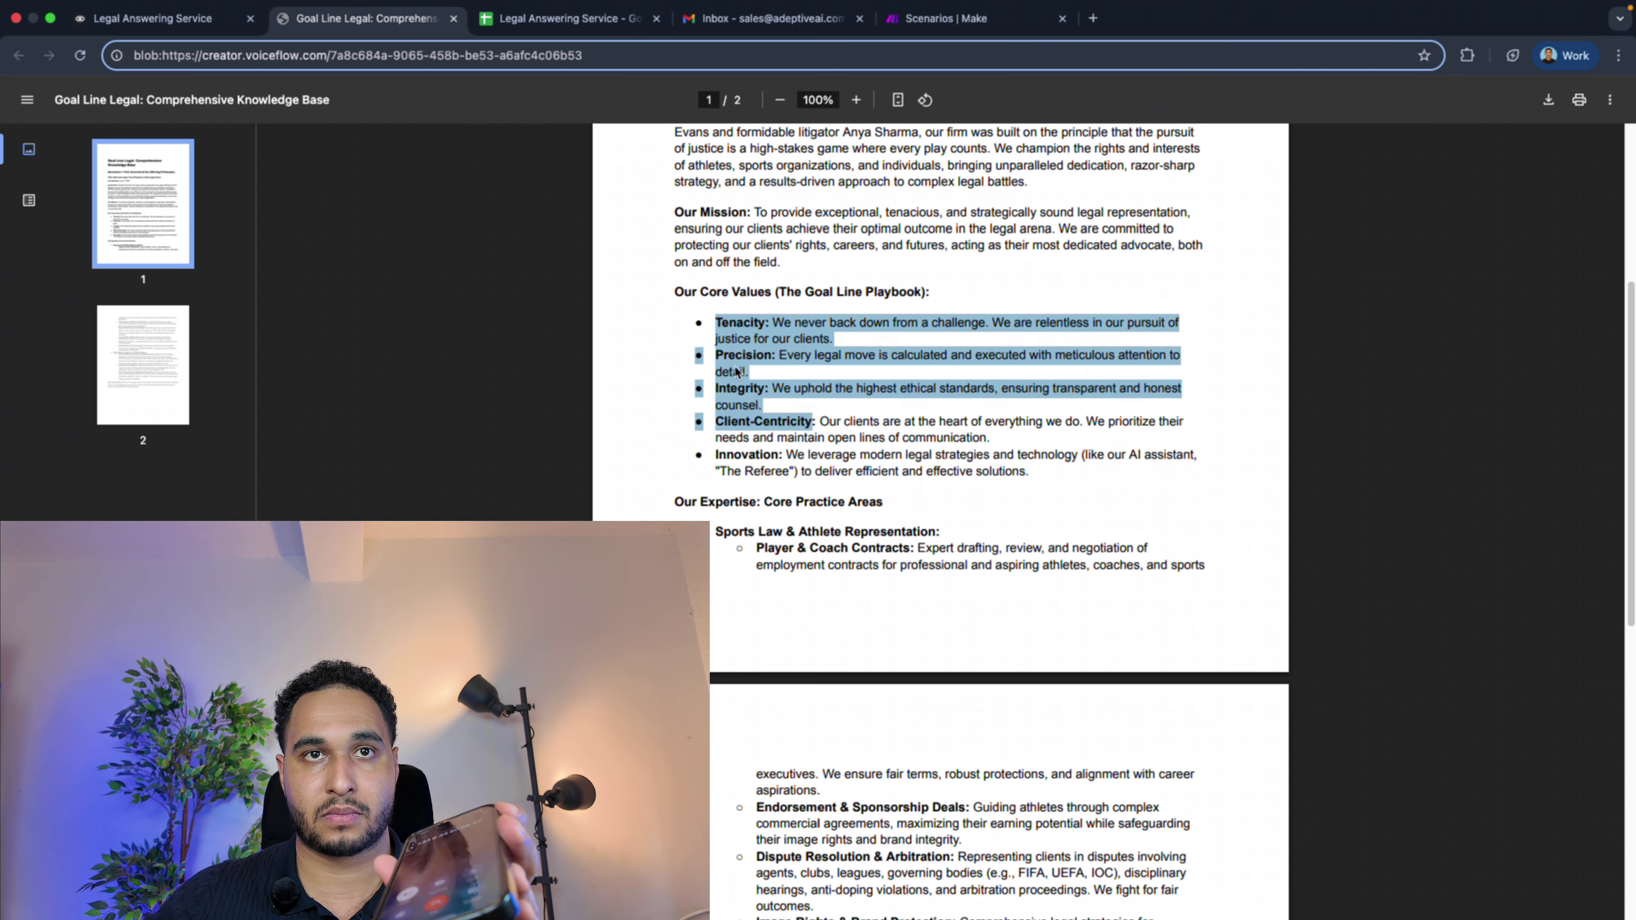
left_click_drag(716, 355, 816, 424)
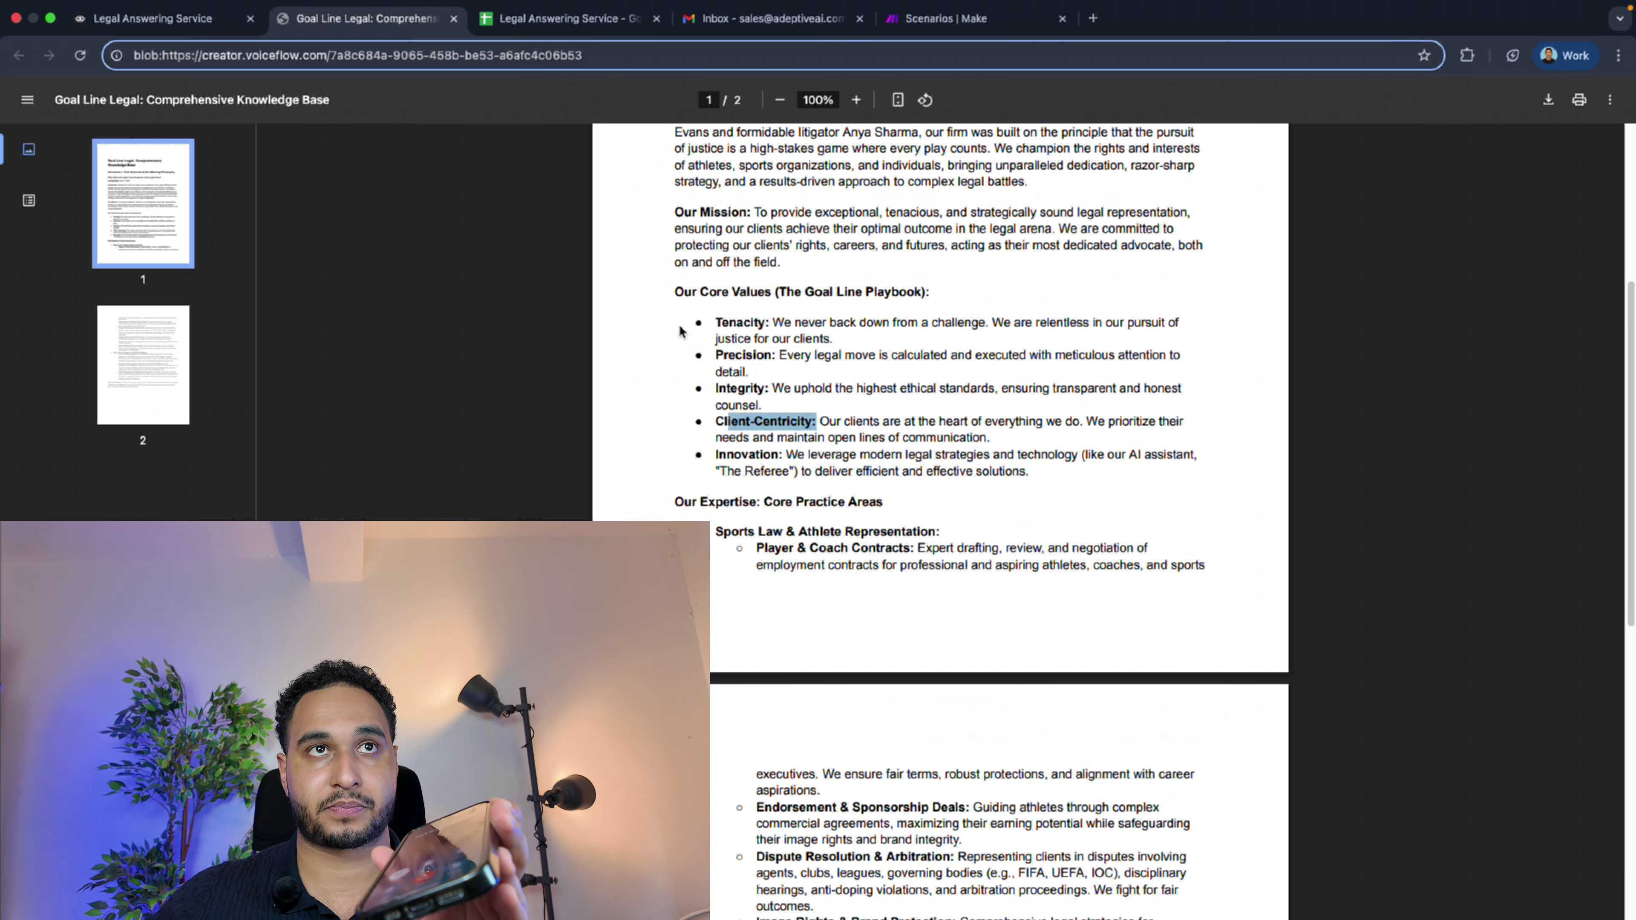
In the Legal Answering Service spreadsheet, clear the booking entry in row 2 and fill the range A2:B12 with white
left_click(608, 29)
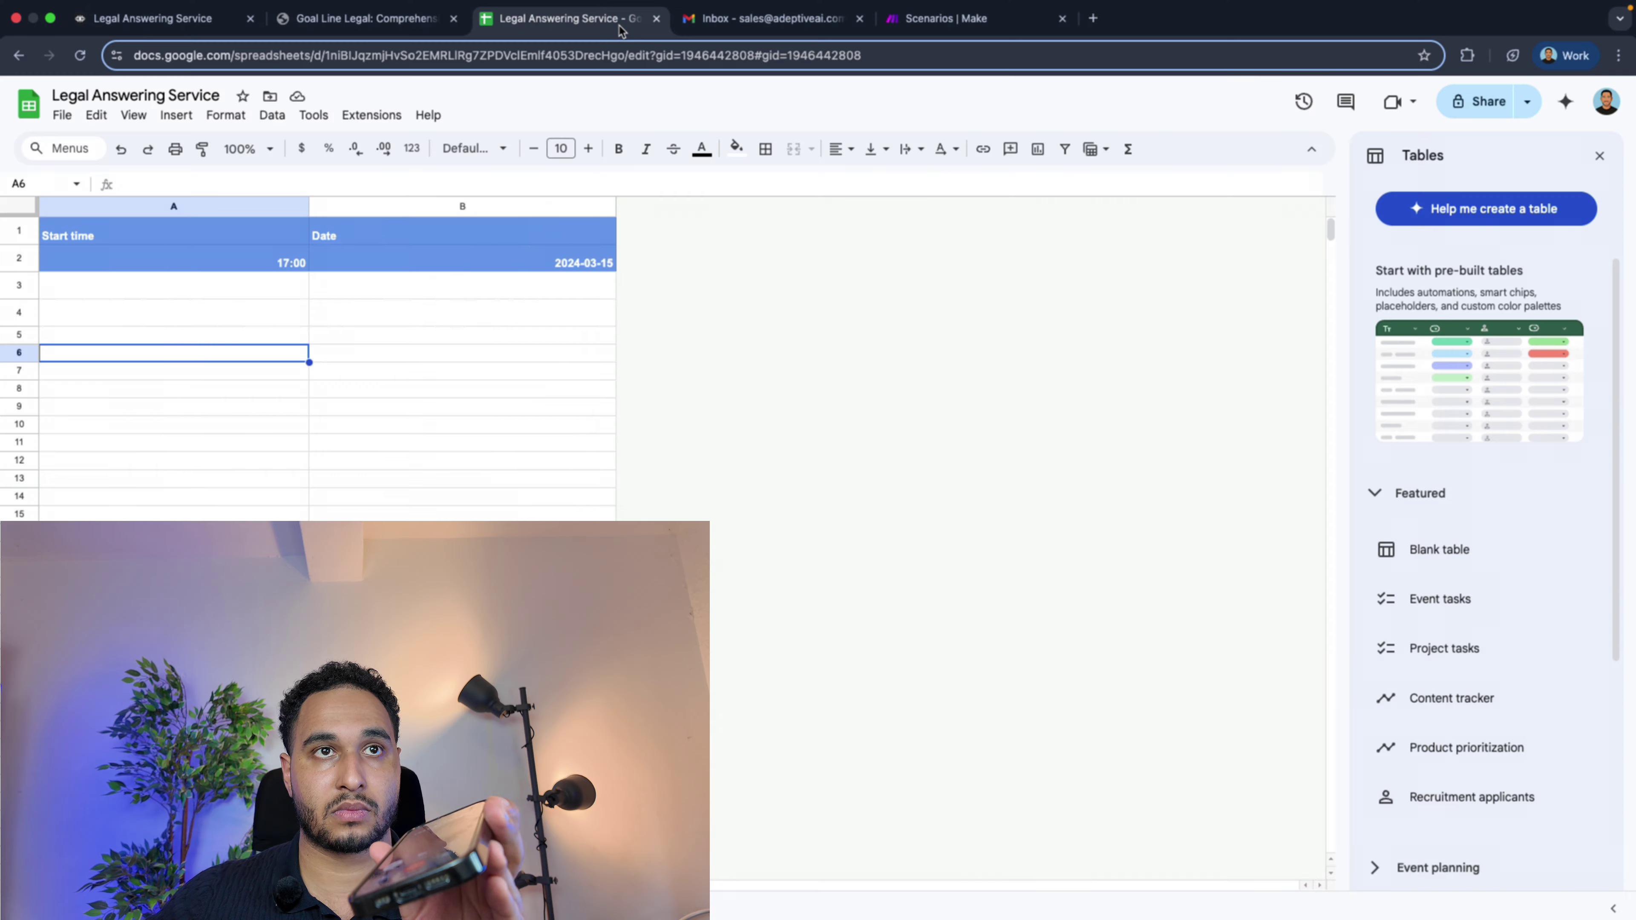
left_click(42, 288)
left_click_drag(121, 297, 492, 334)
left_click(172, 286)
left_click(233, 265)
left_click_drag(238, 262, 569, 464)
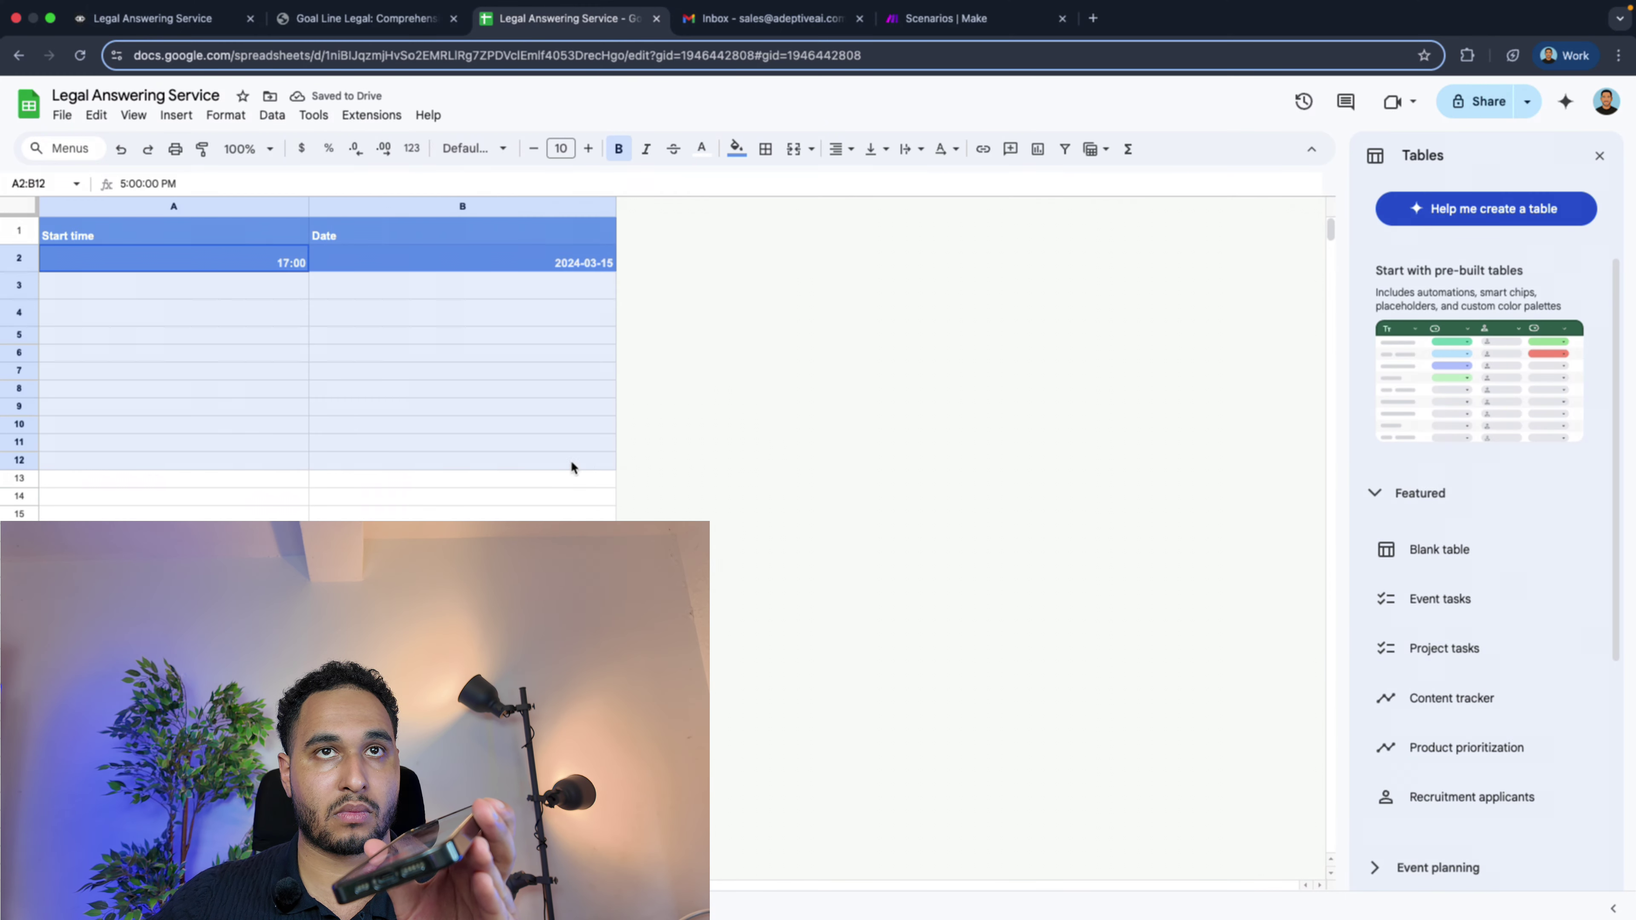
left_click(736, 149)
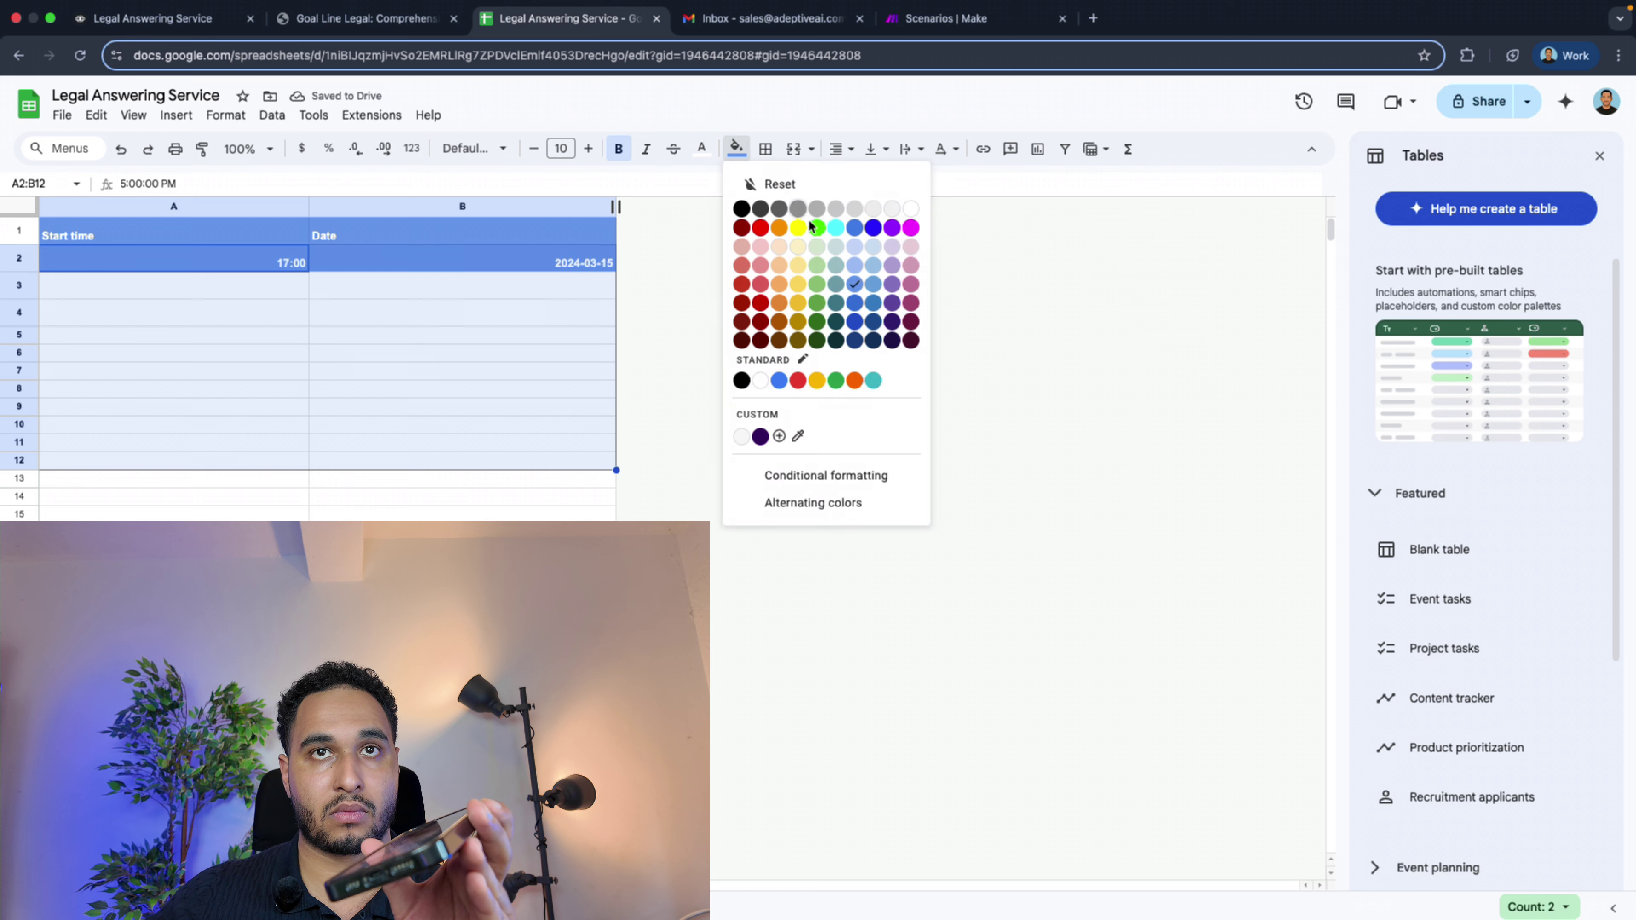
left_click(911, 208)
left_click(490, 319)
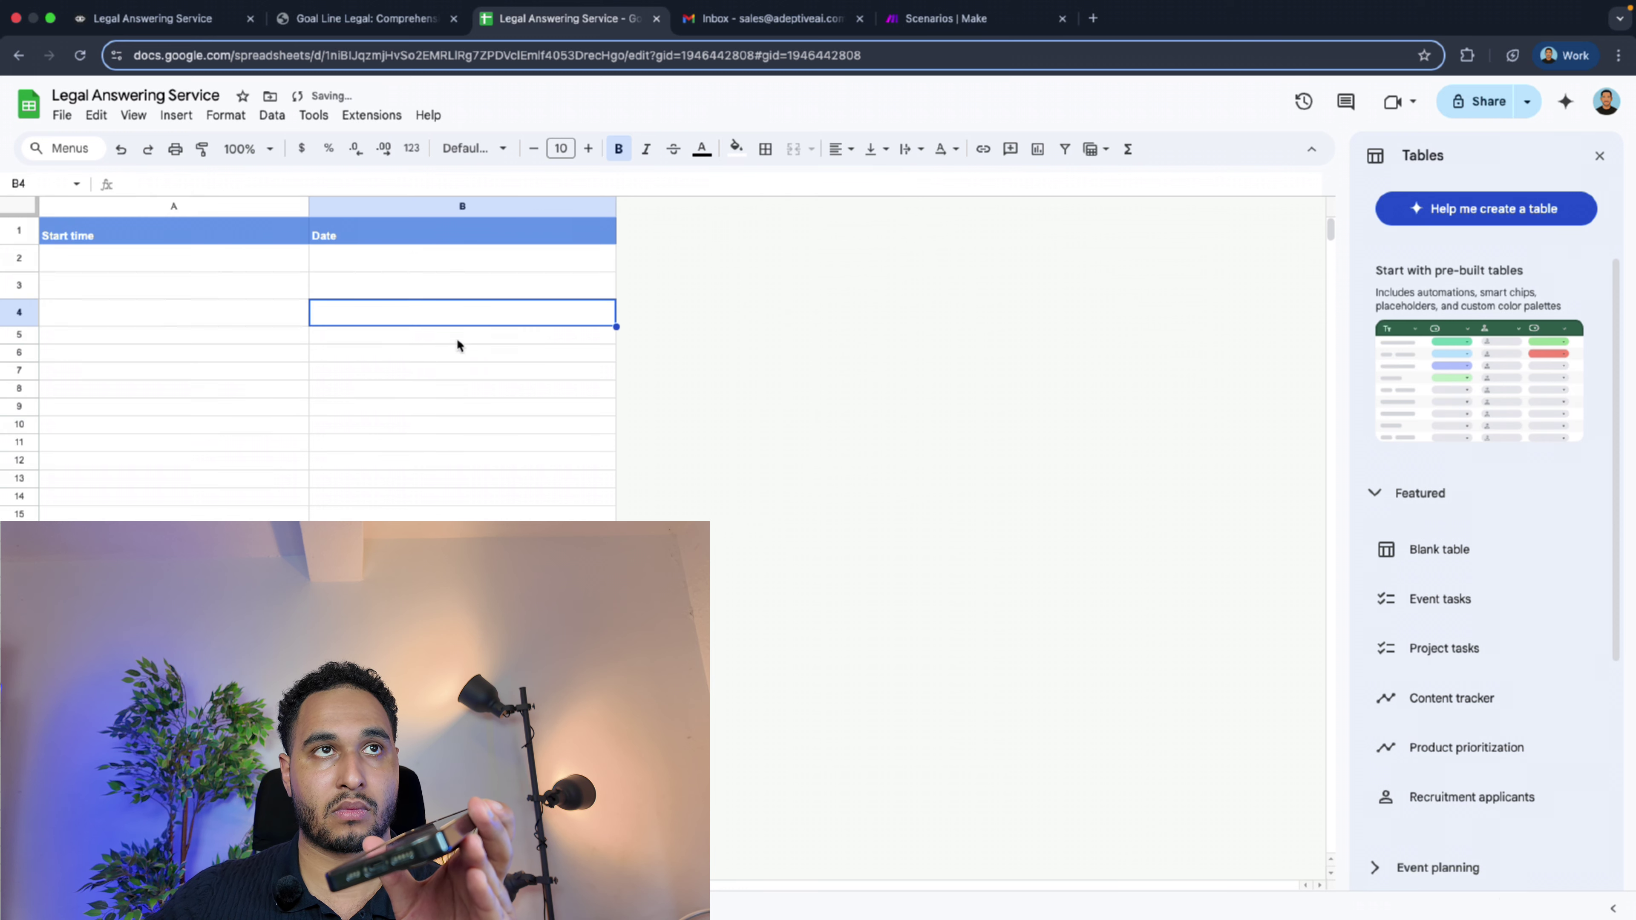
Open the newest appointment booking email in the Gmail inbox and examine the preferred date and time of the strategy session request
left_click(122, 26)
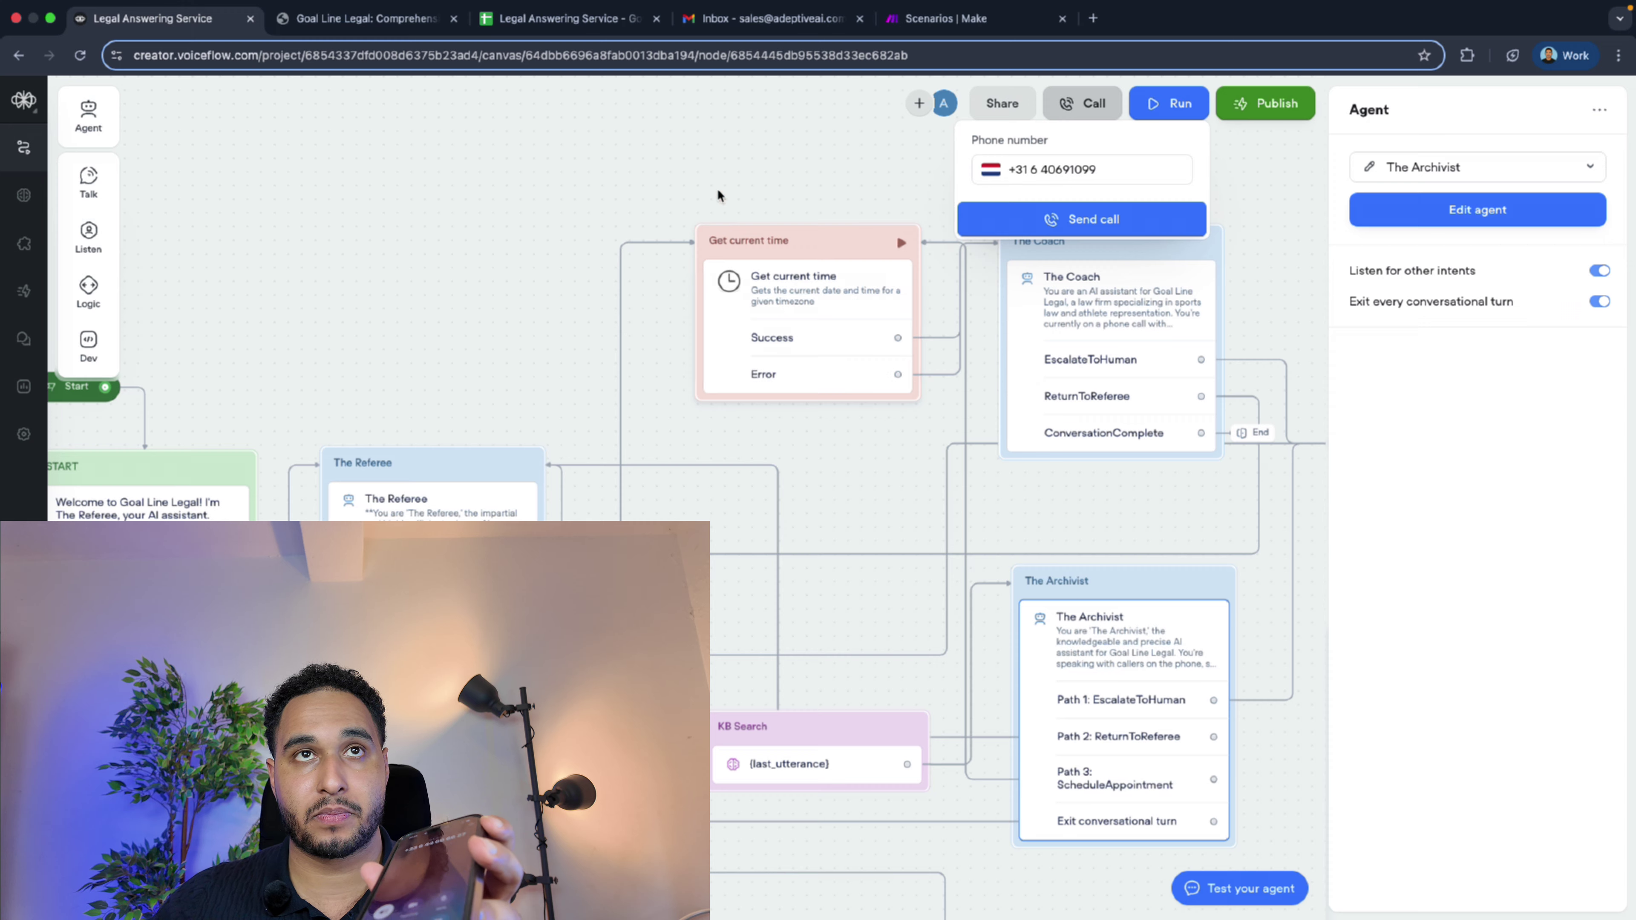
left_click(747, 18)
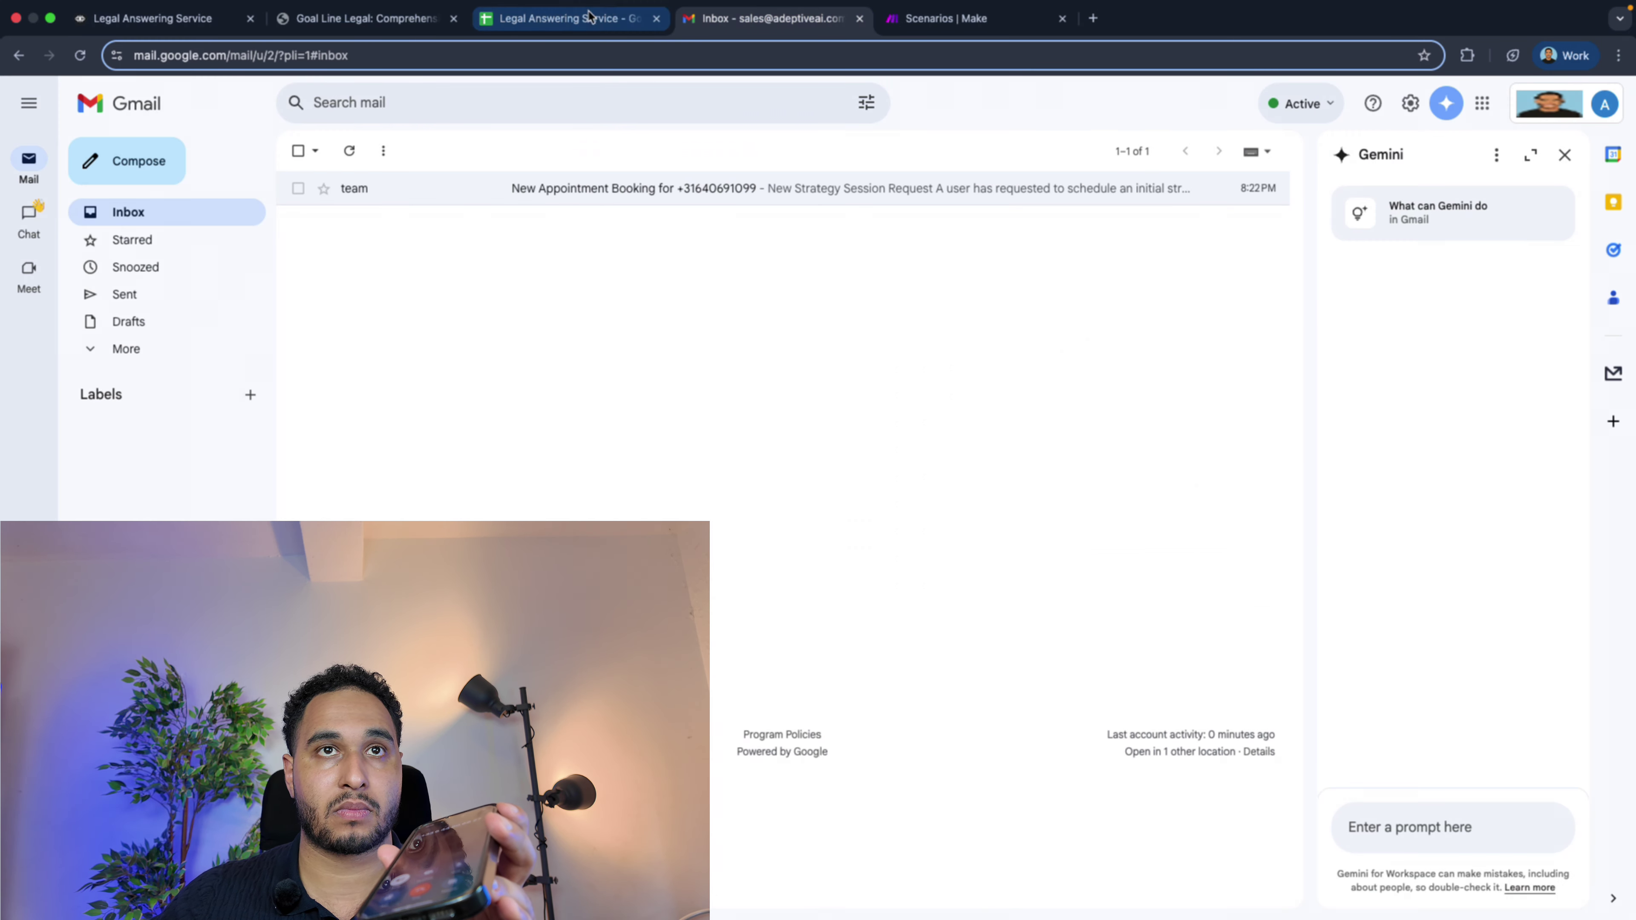
left_click(566, 18)
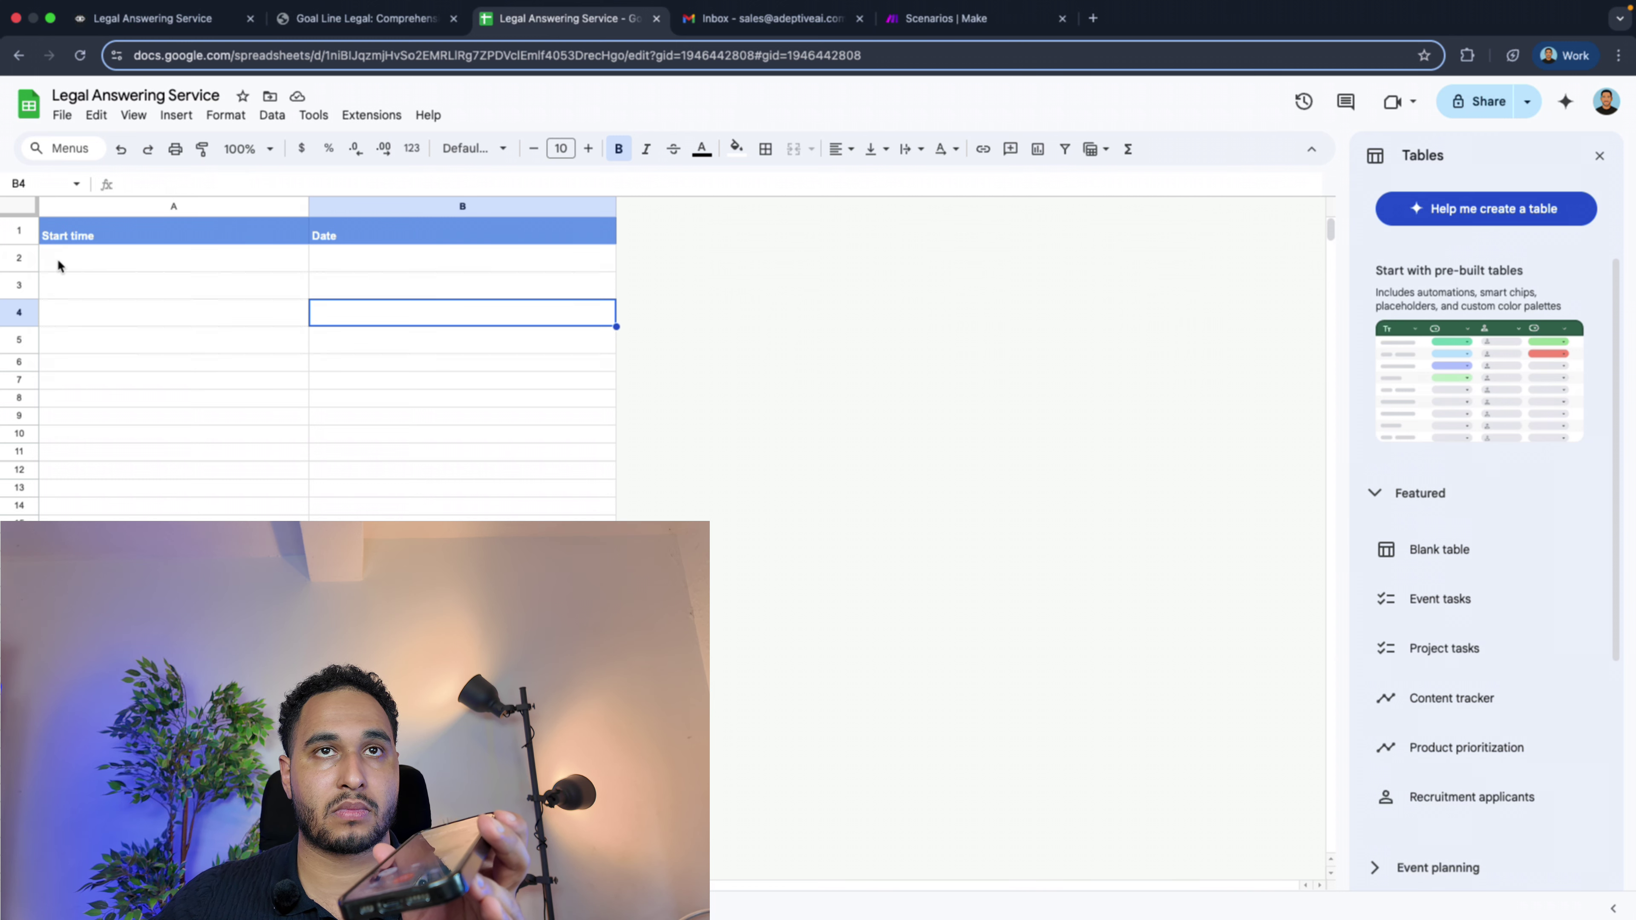
left_click(761, 19)
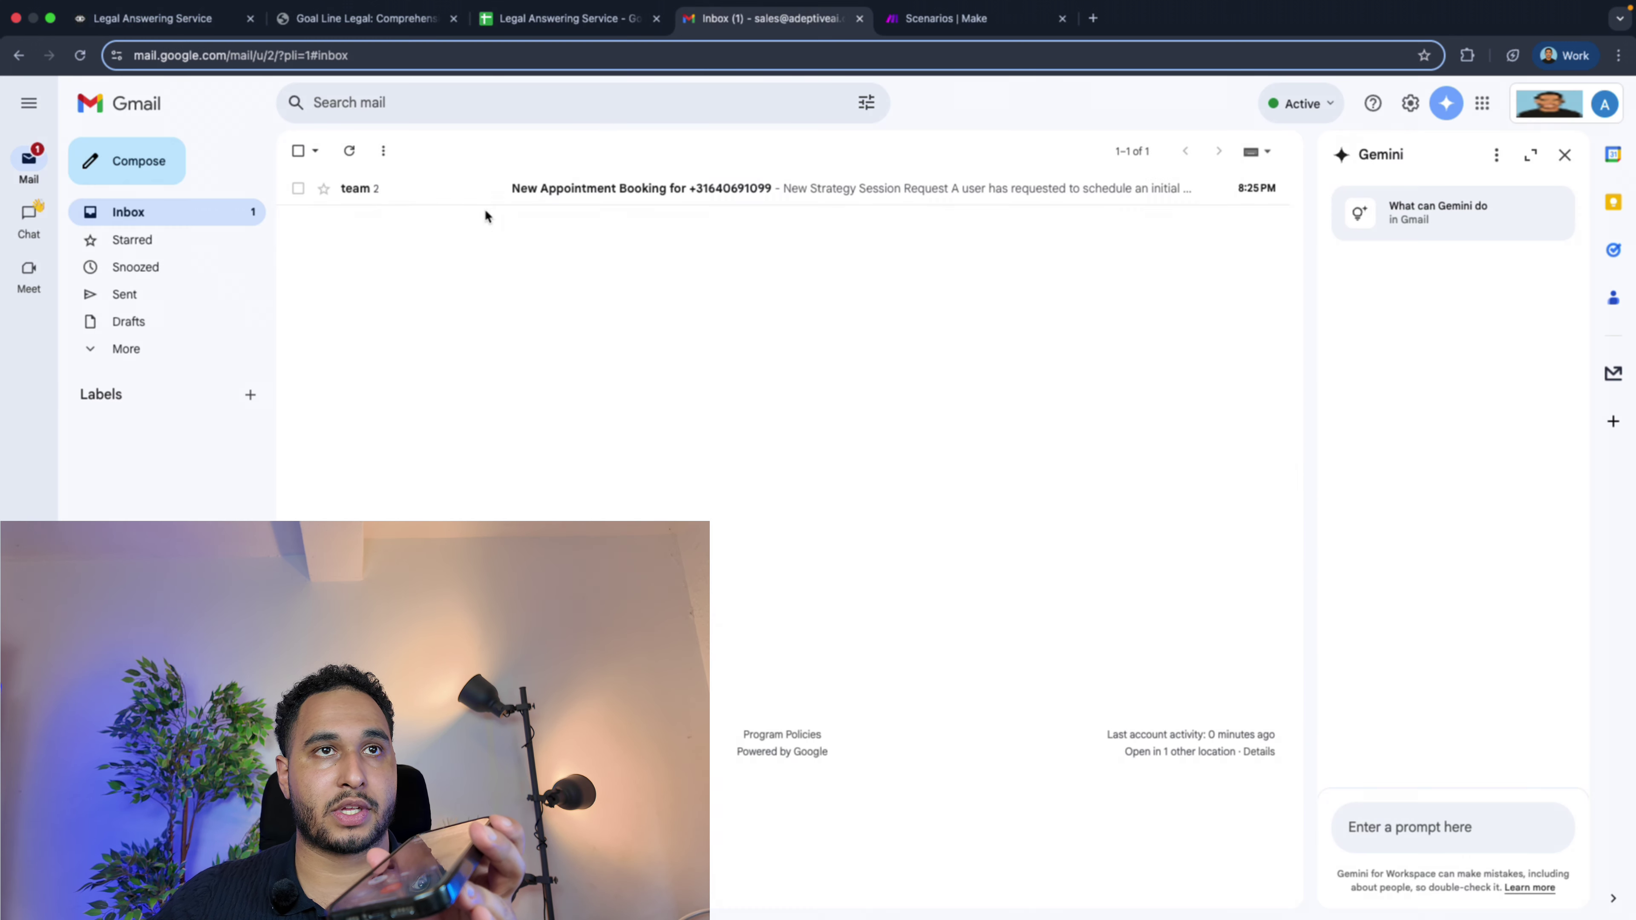
left_click(362, 201)
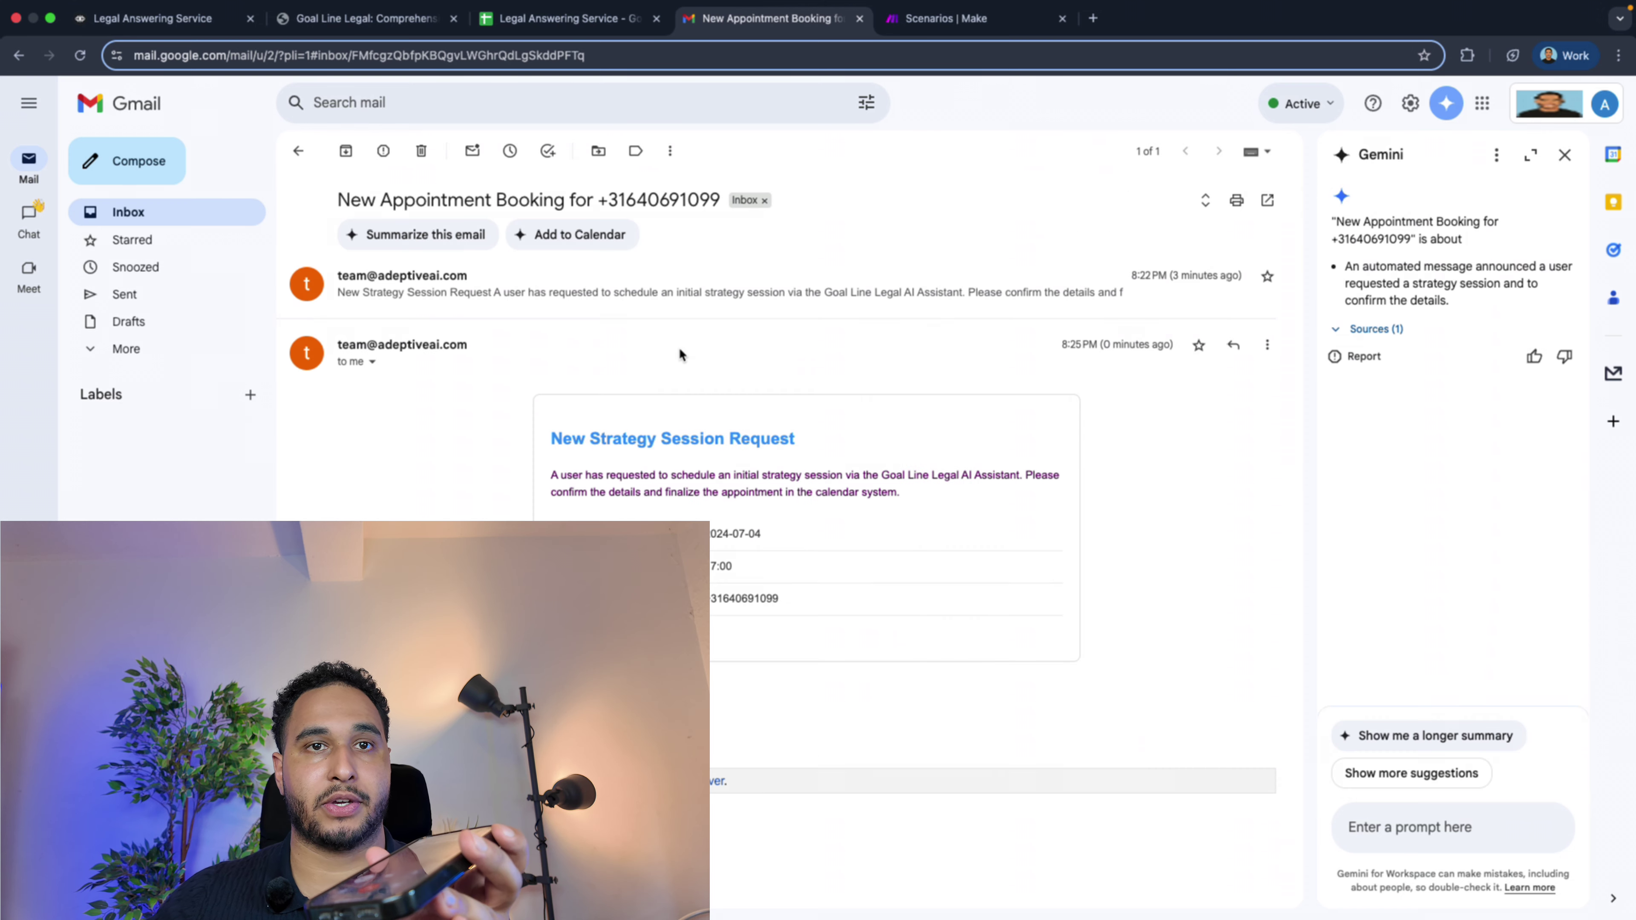
left_click_drag(711, 533, 728, 566)
double_click(719, 574)
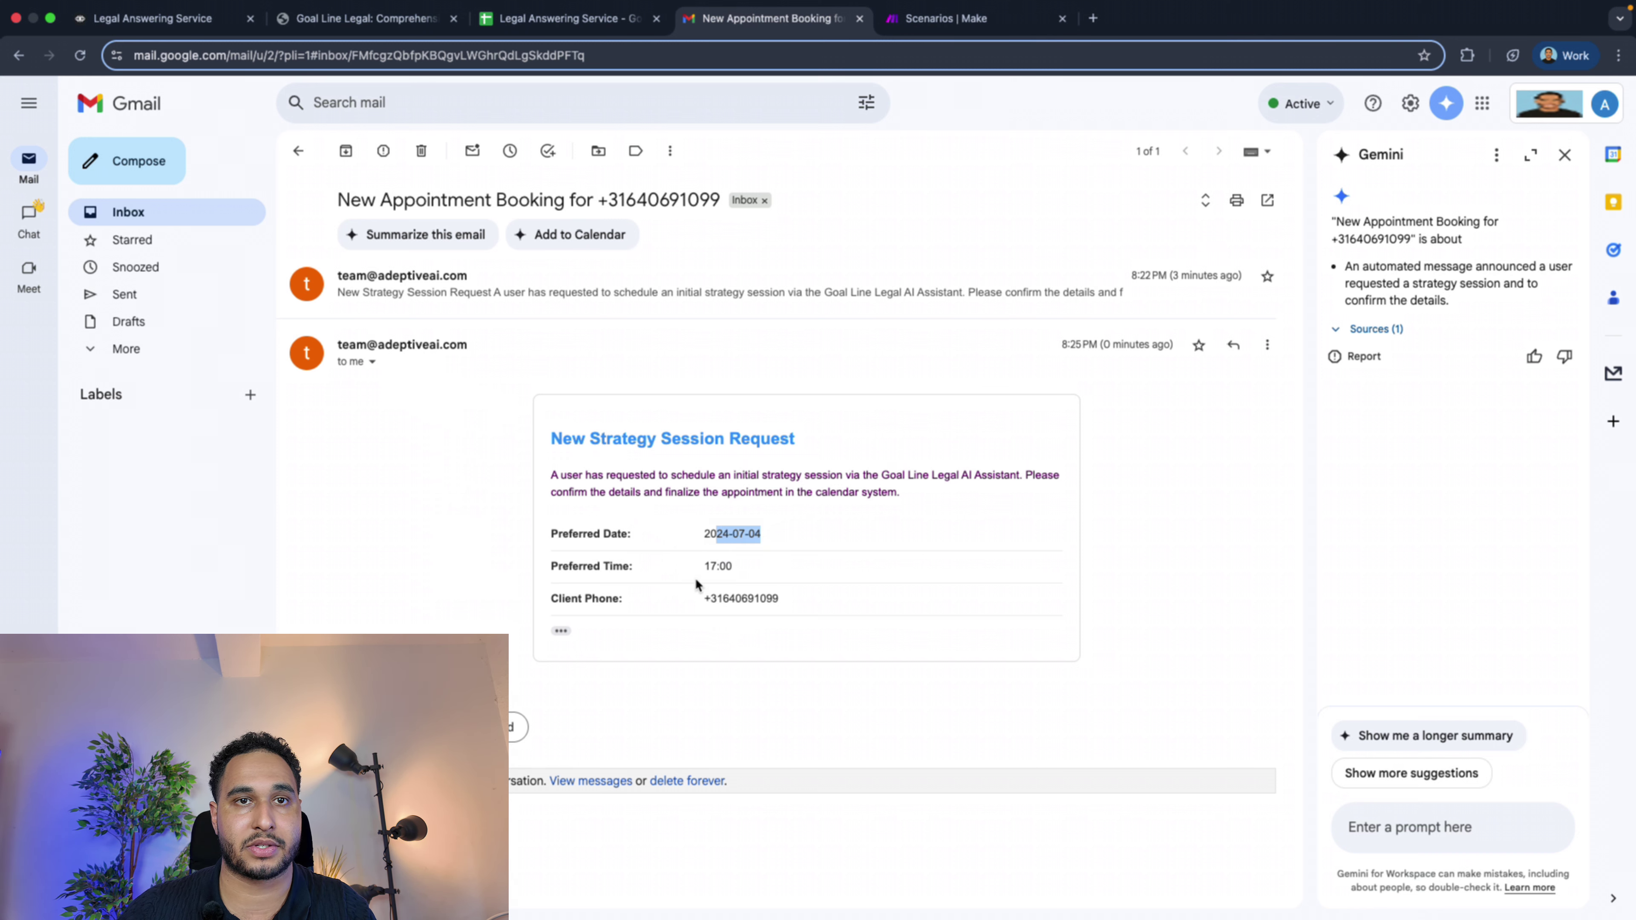
left_click(705, 568)
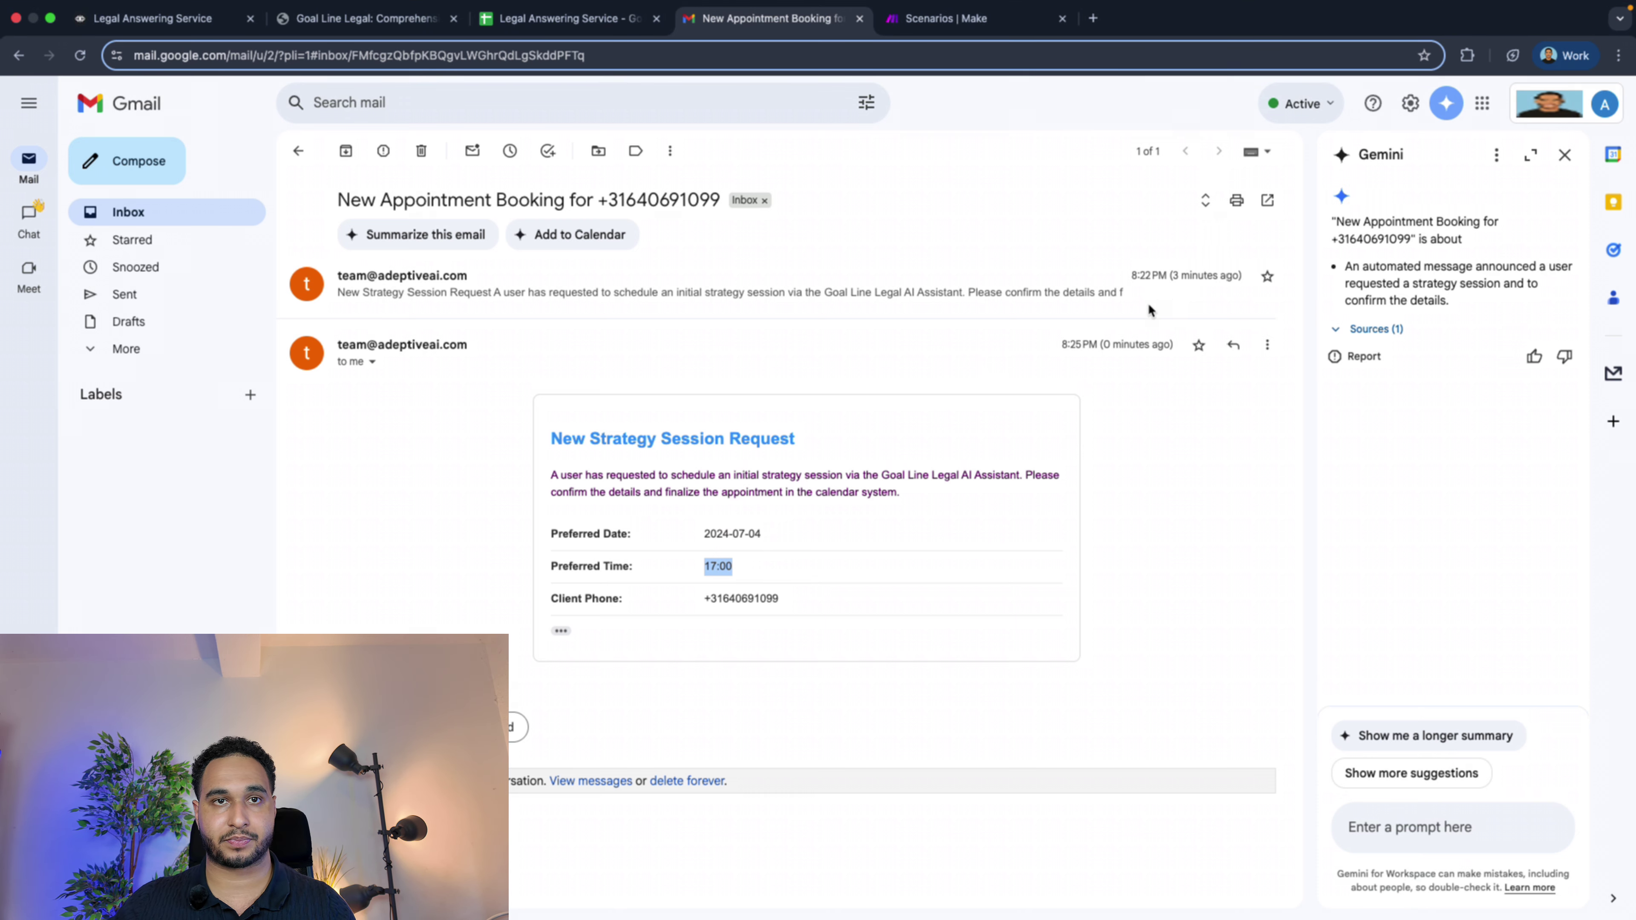
Return to the Voiceflow canvas and inspect the START block's welcome message and its reply capture settings
left_click(184, 19)
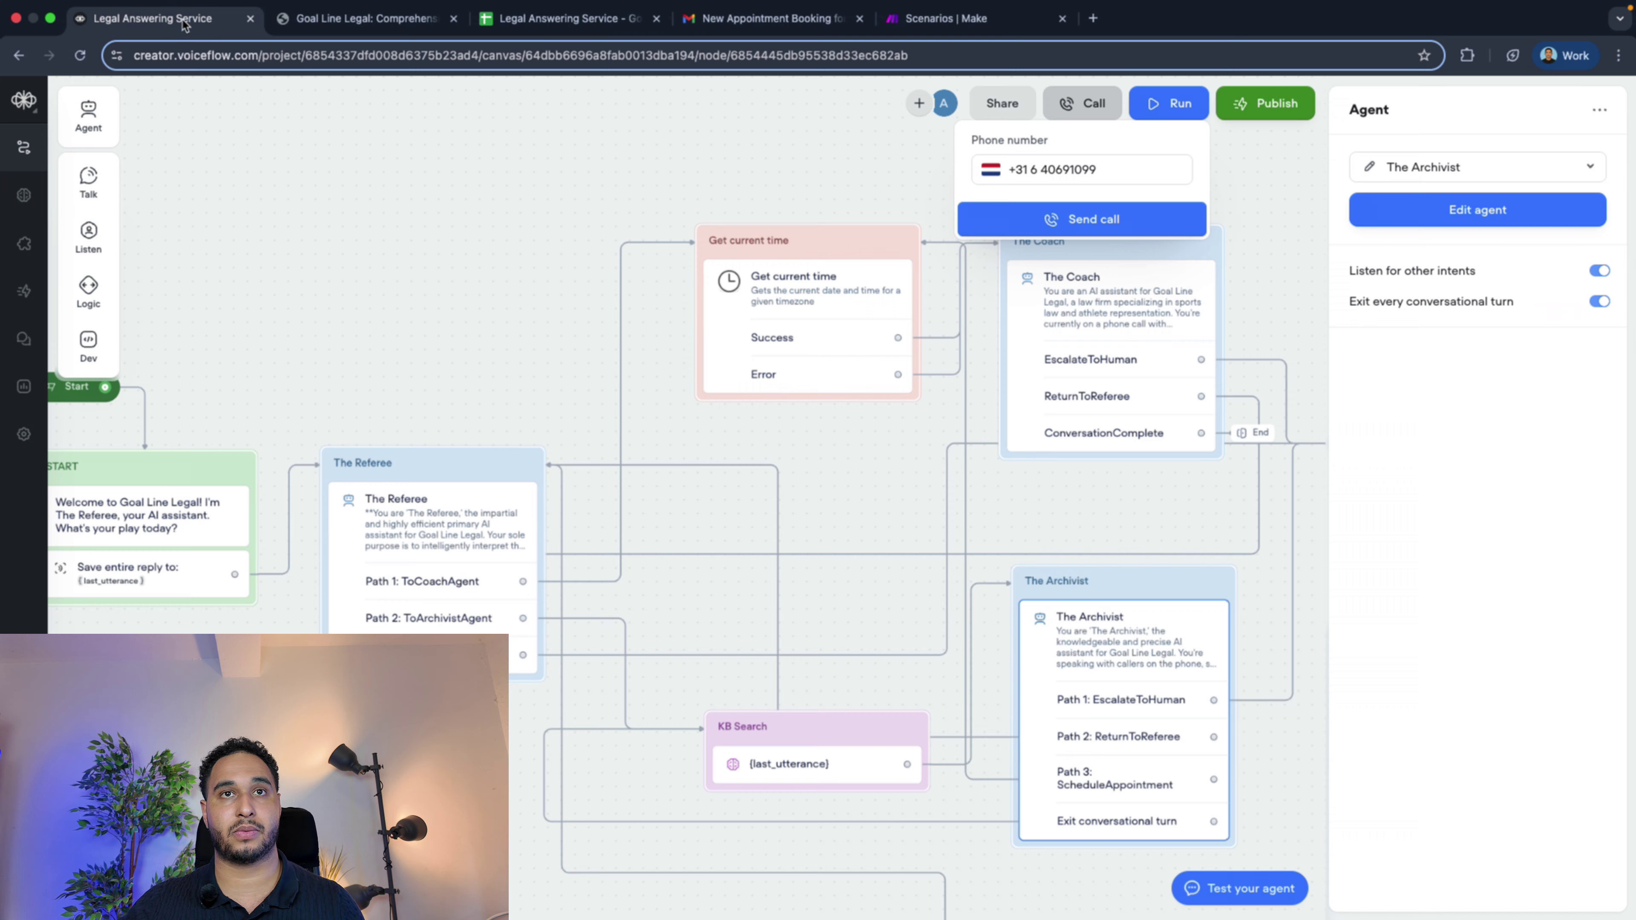
scroll(699, 348, "left", 3)
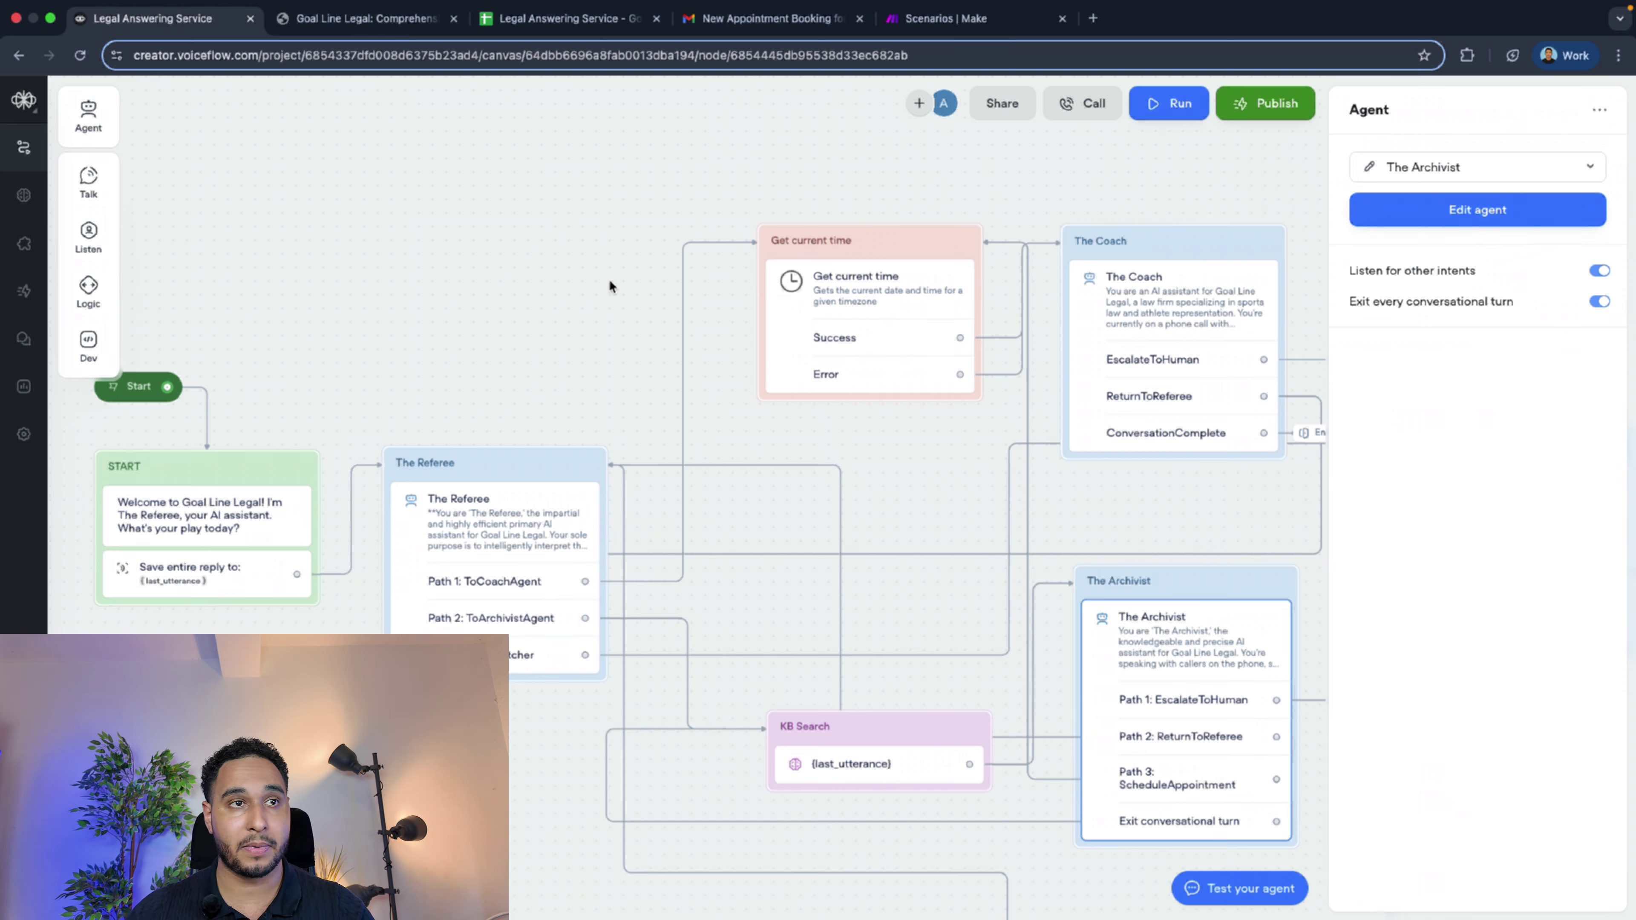
scroll(637, 273, "left", 1)
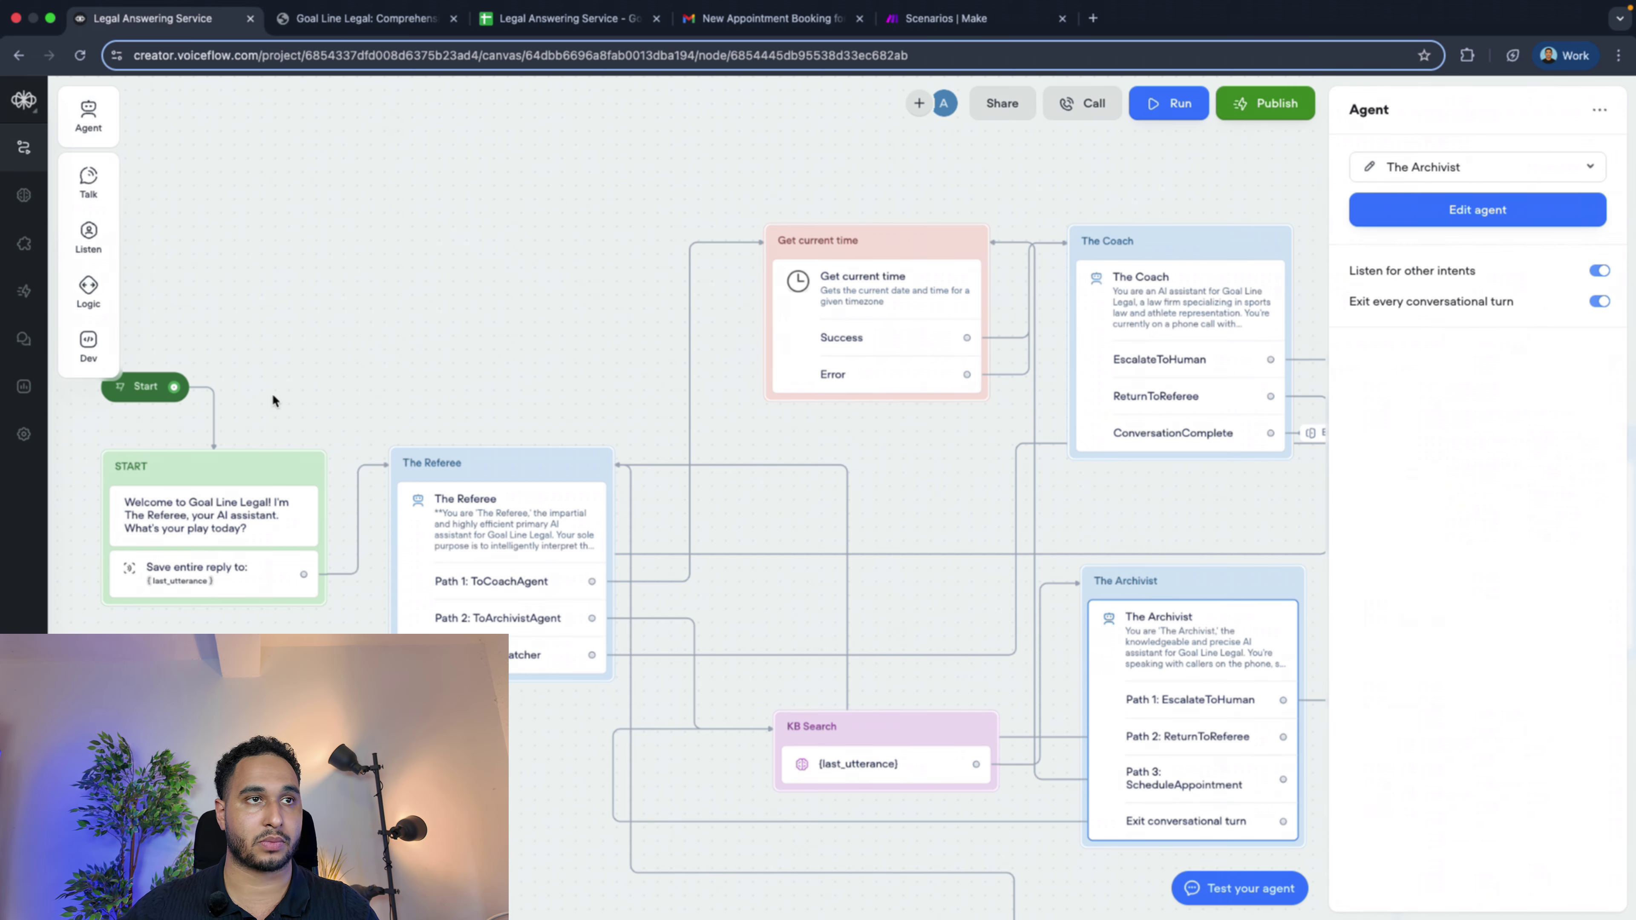
scroll(272, 396, "left", 3)
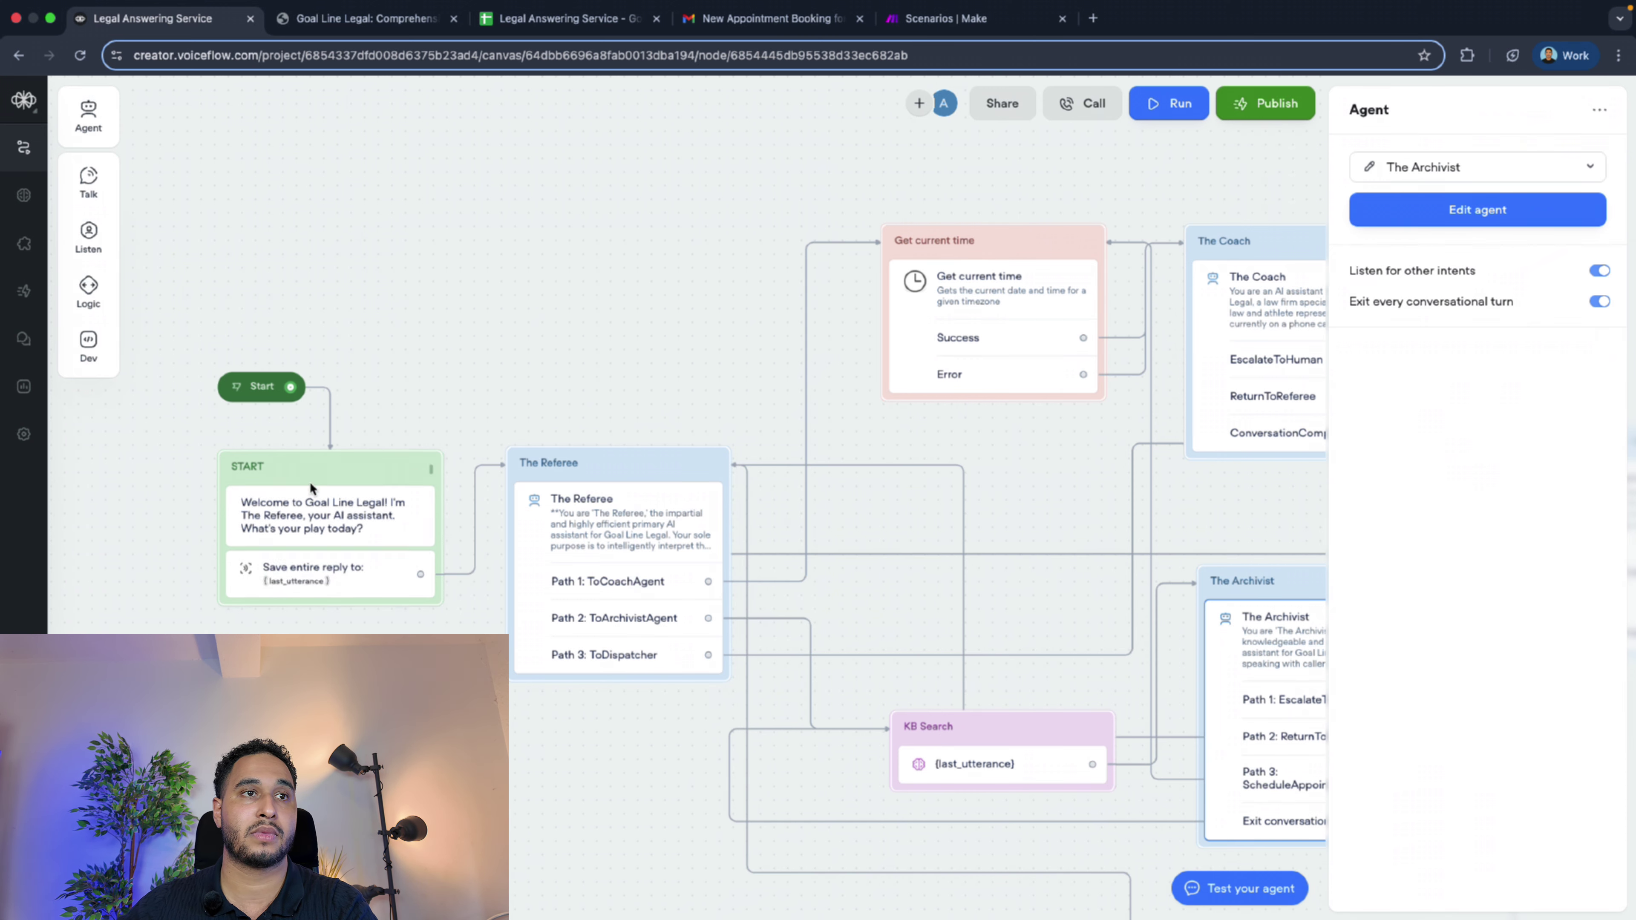
left_click(336, 503)
scroll(336, 490, "down", 1)
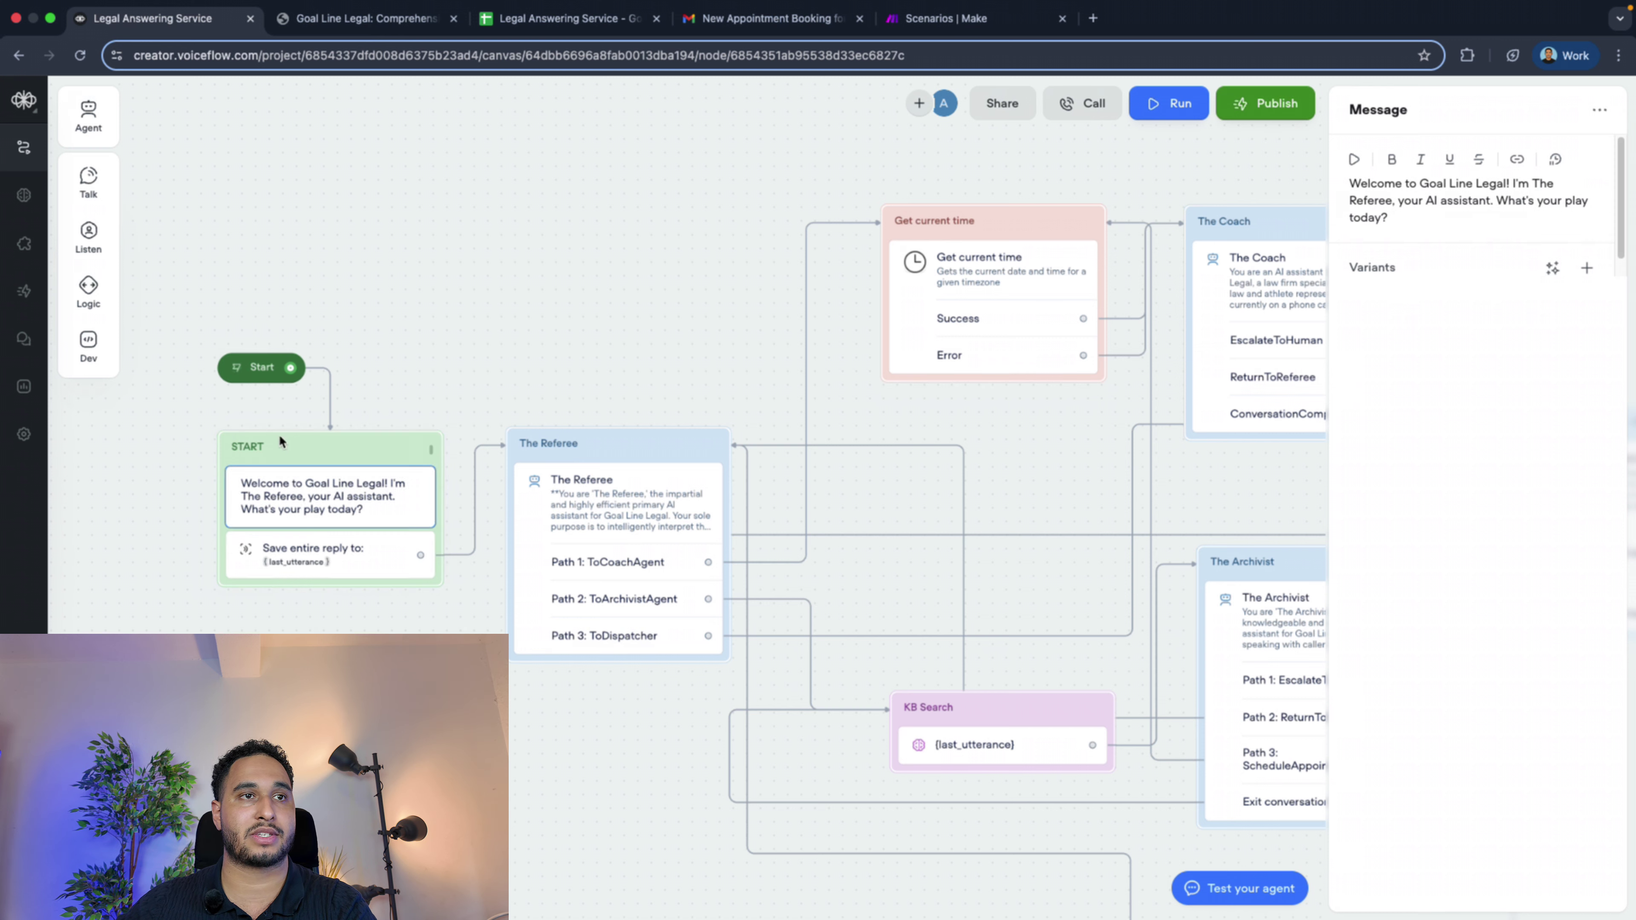
mouse_move(89, 183)
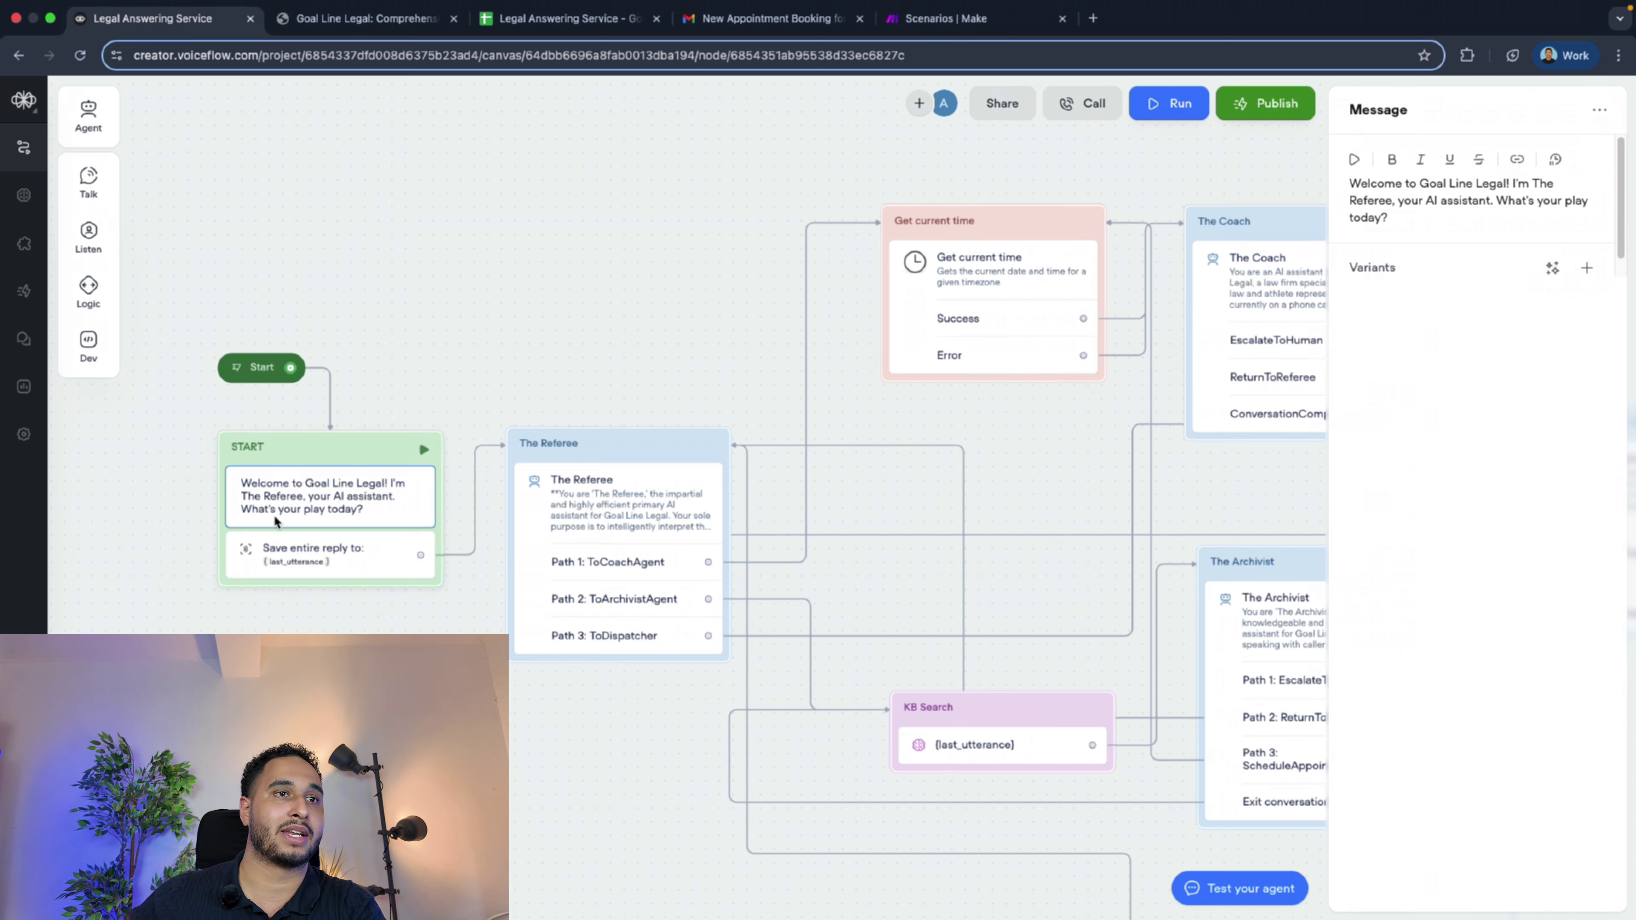
left_click(277, 558)
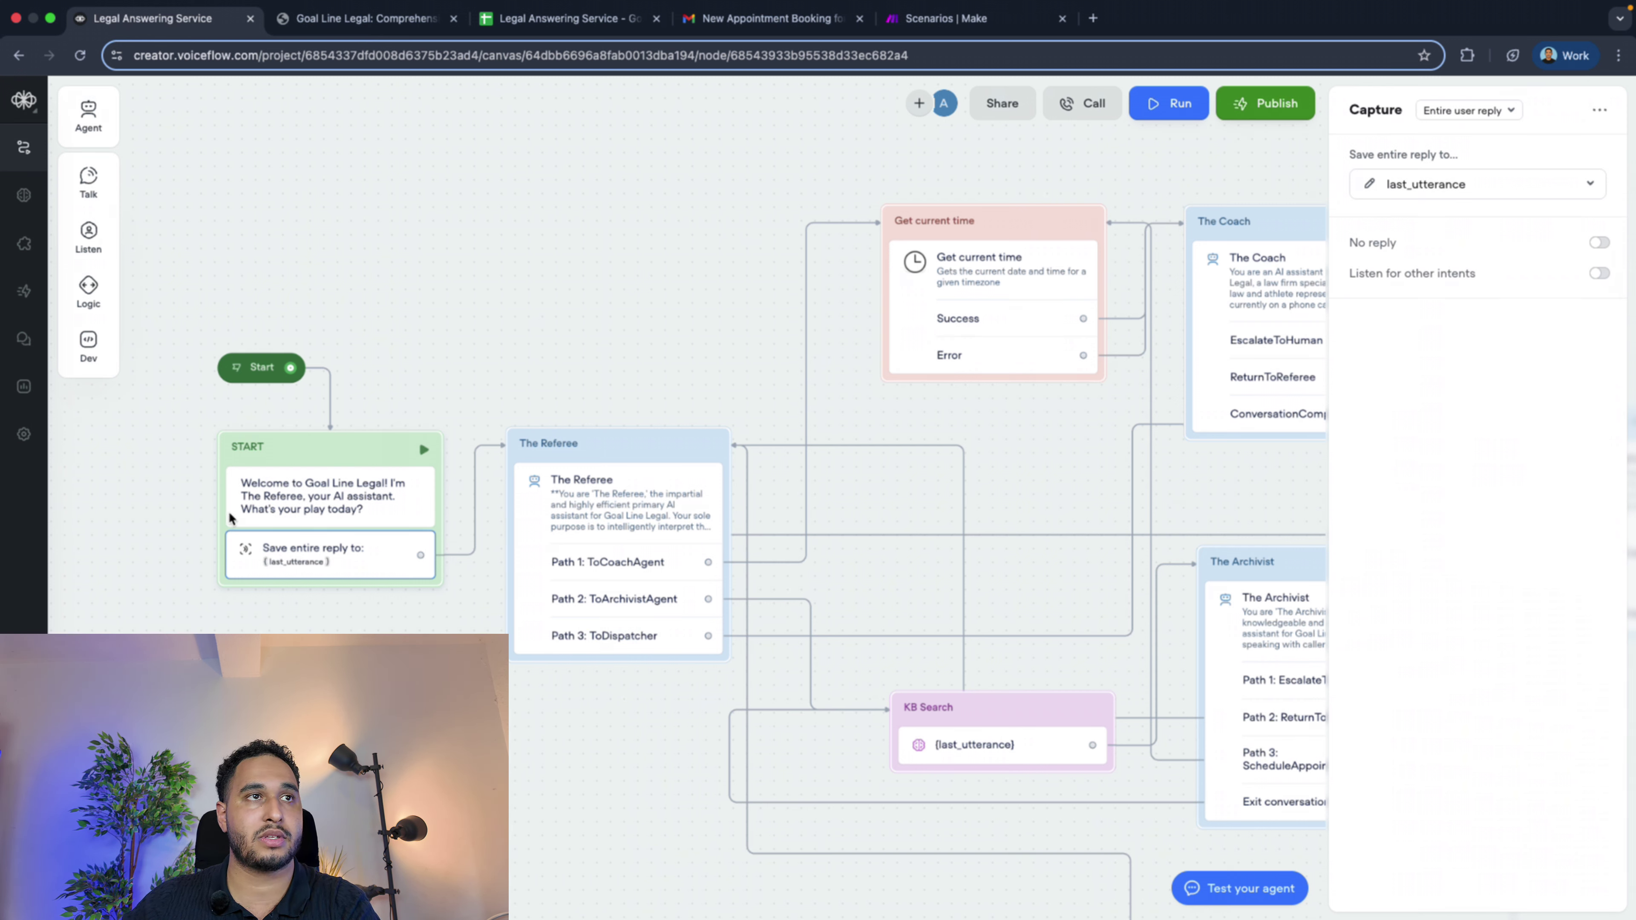
Add a Capture block on the empty canvas above The Referee and set it to save the entire user reply to last_utterance
mouse_move(98, 249)
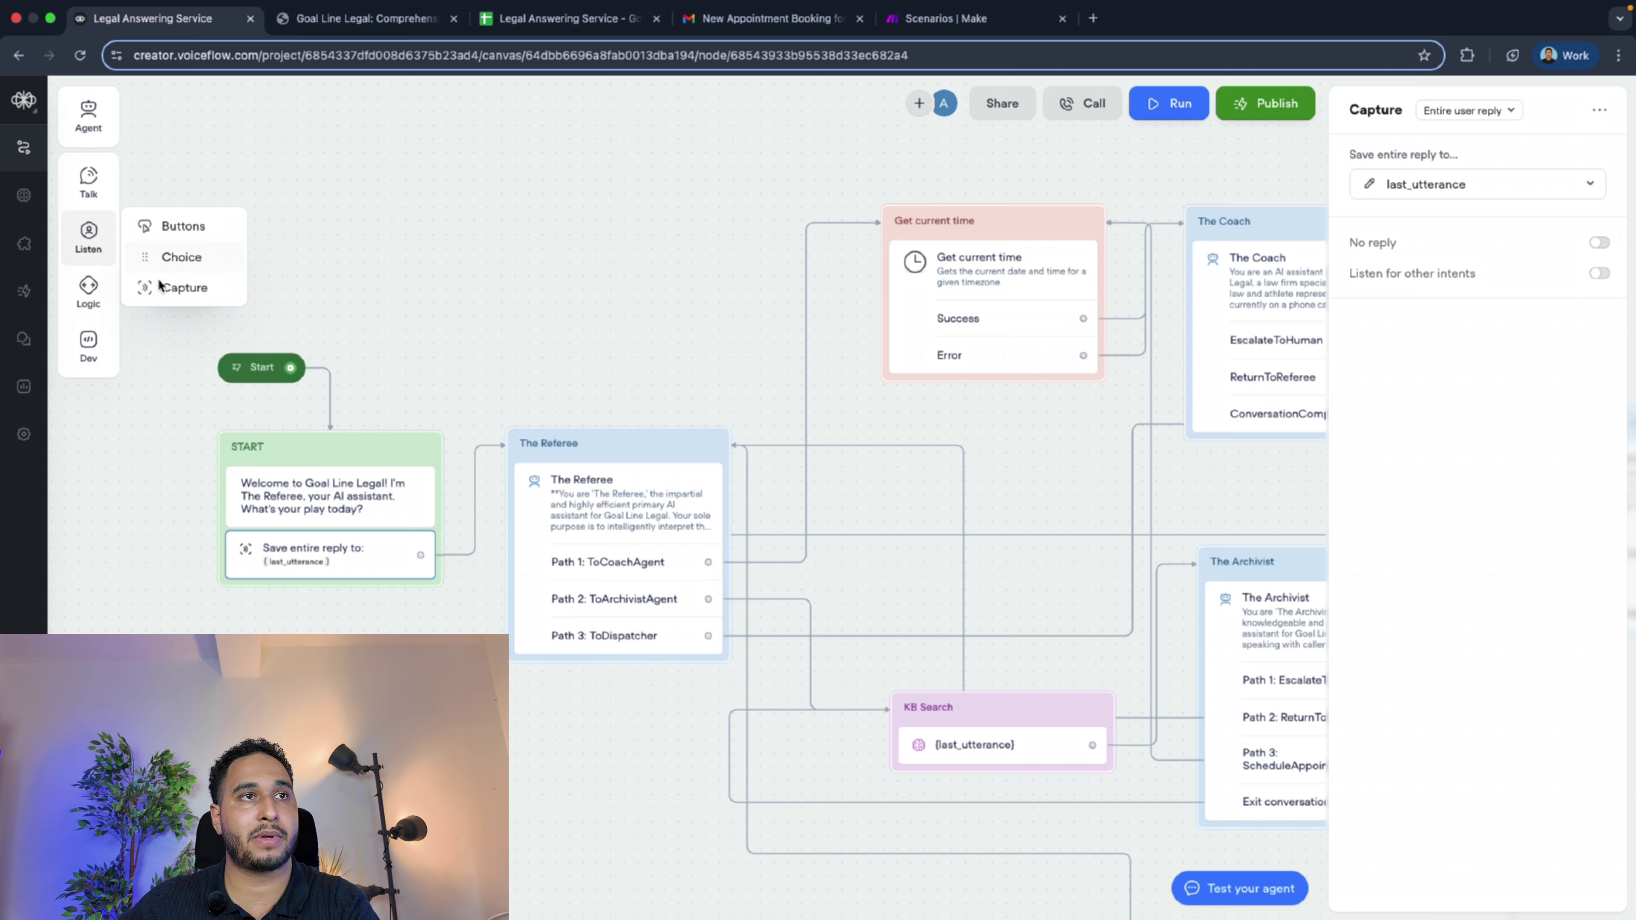
left_click_drag(182, 285, 567, 241)
left_click(1460, 111)
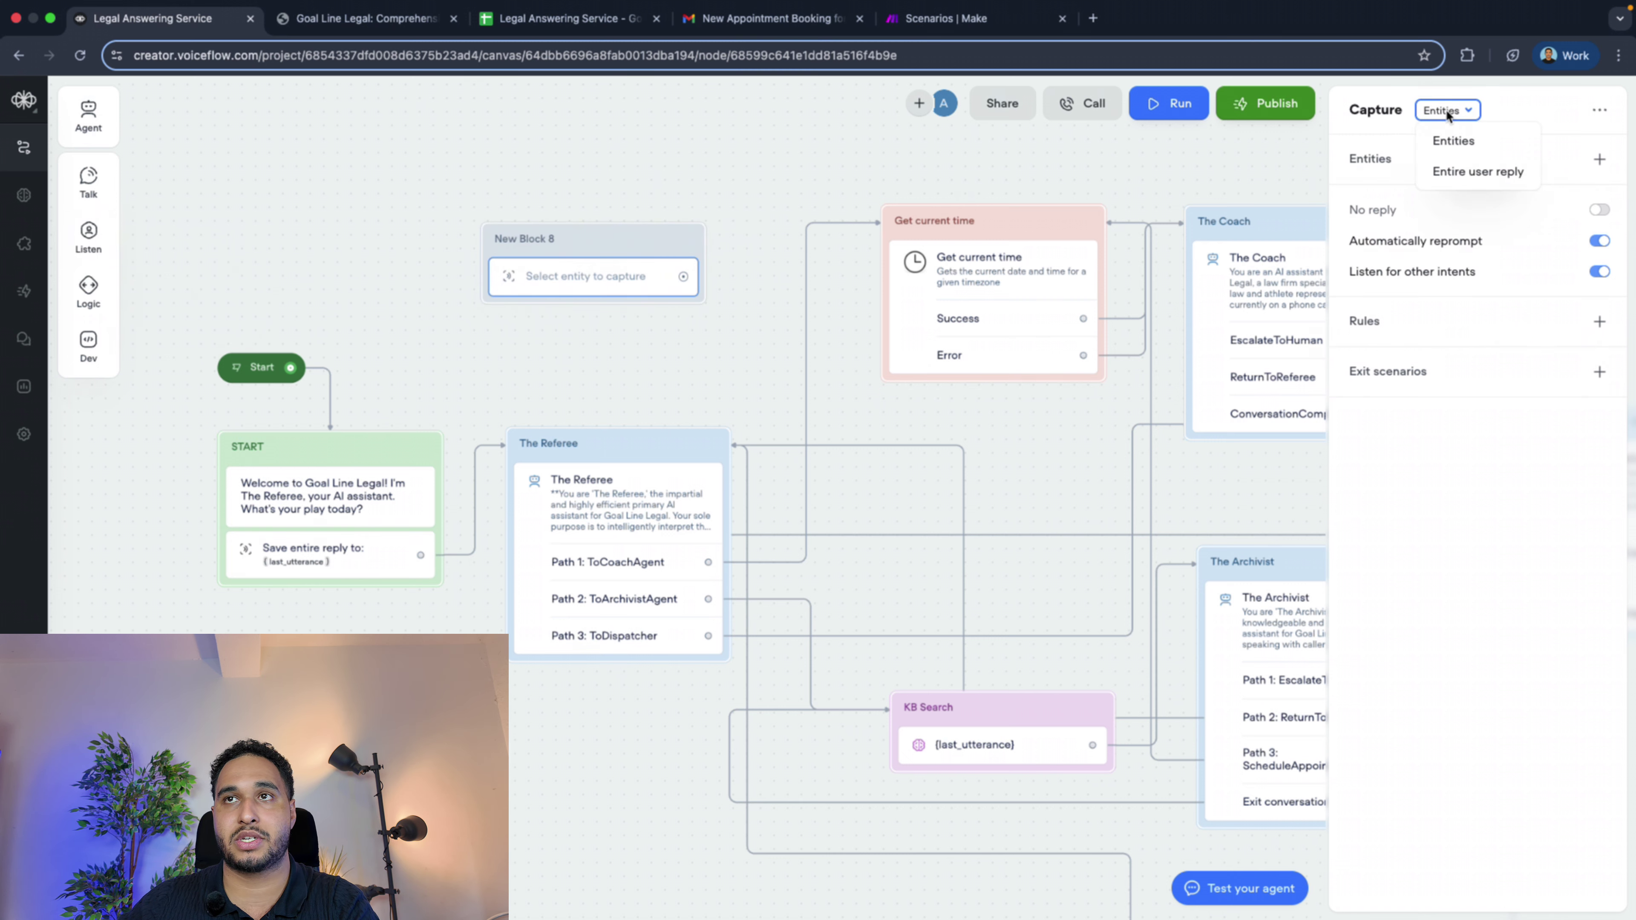
left_click(1461, 172)
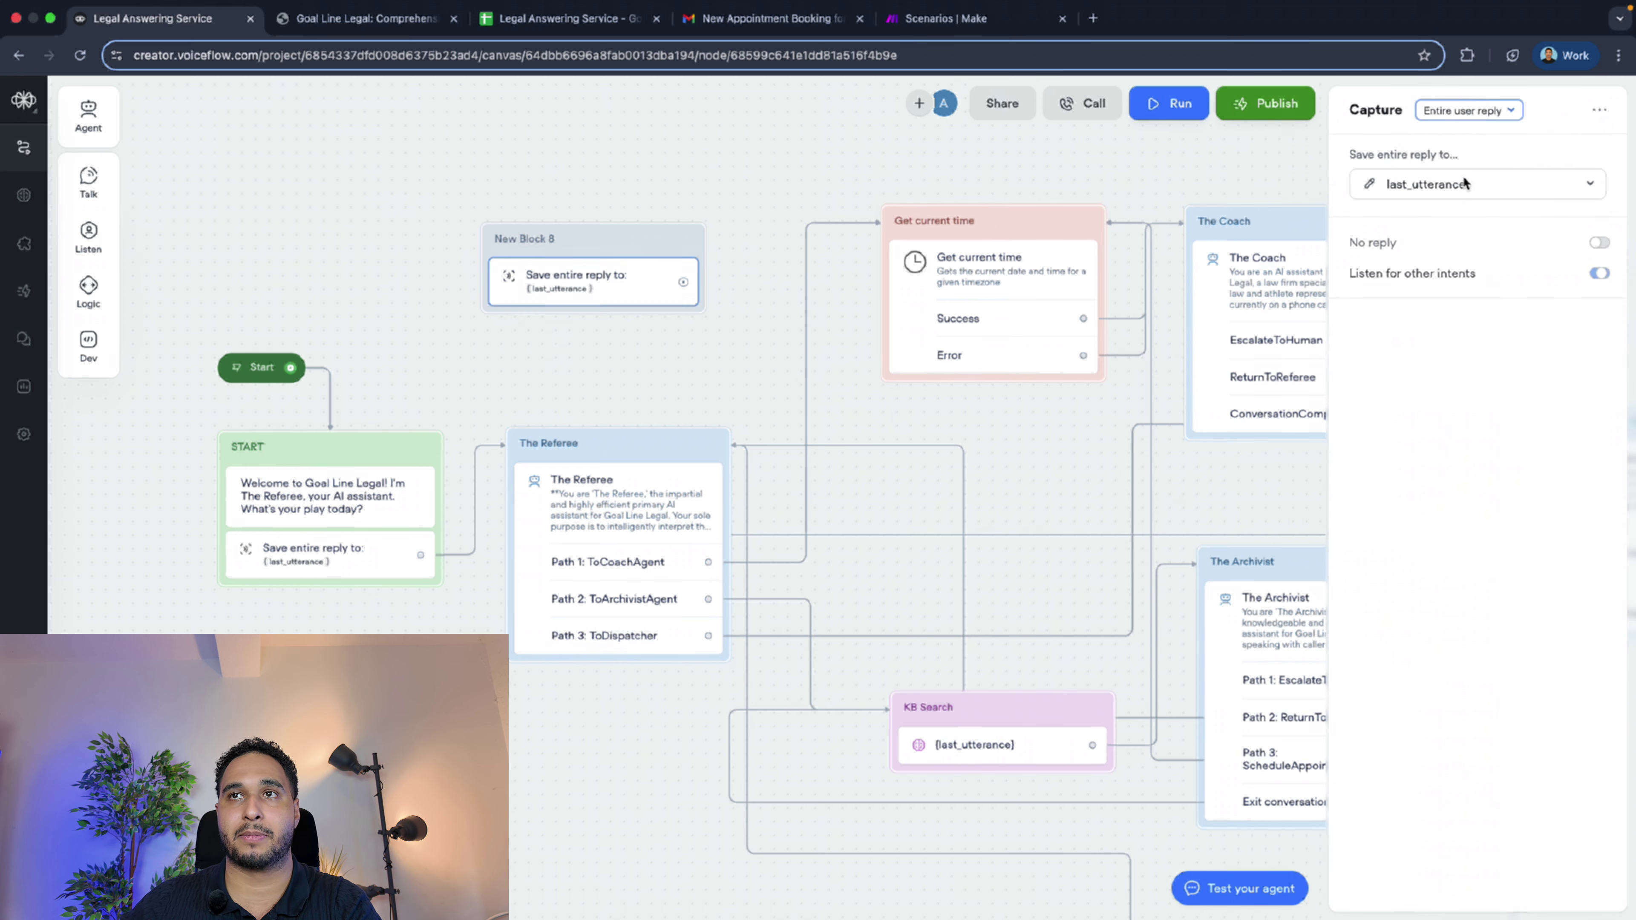
left_click(1428, 192)
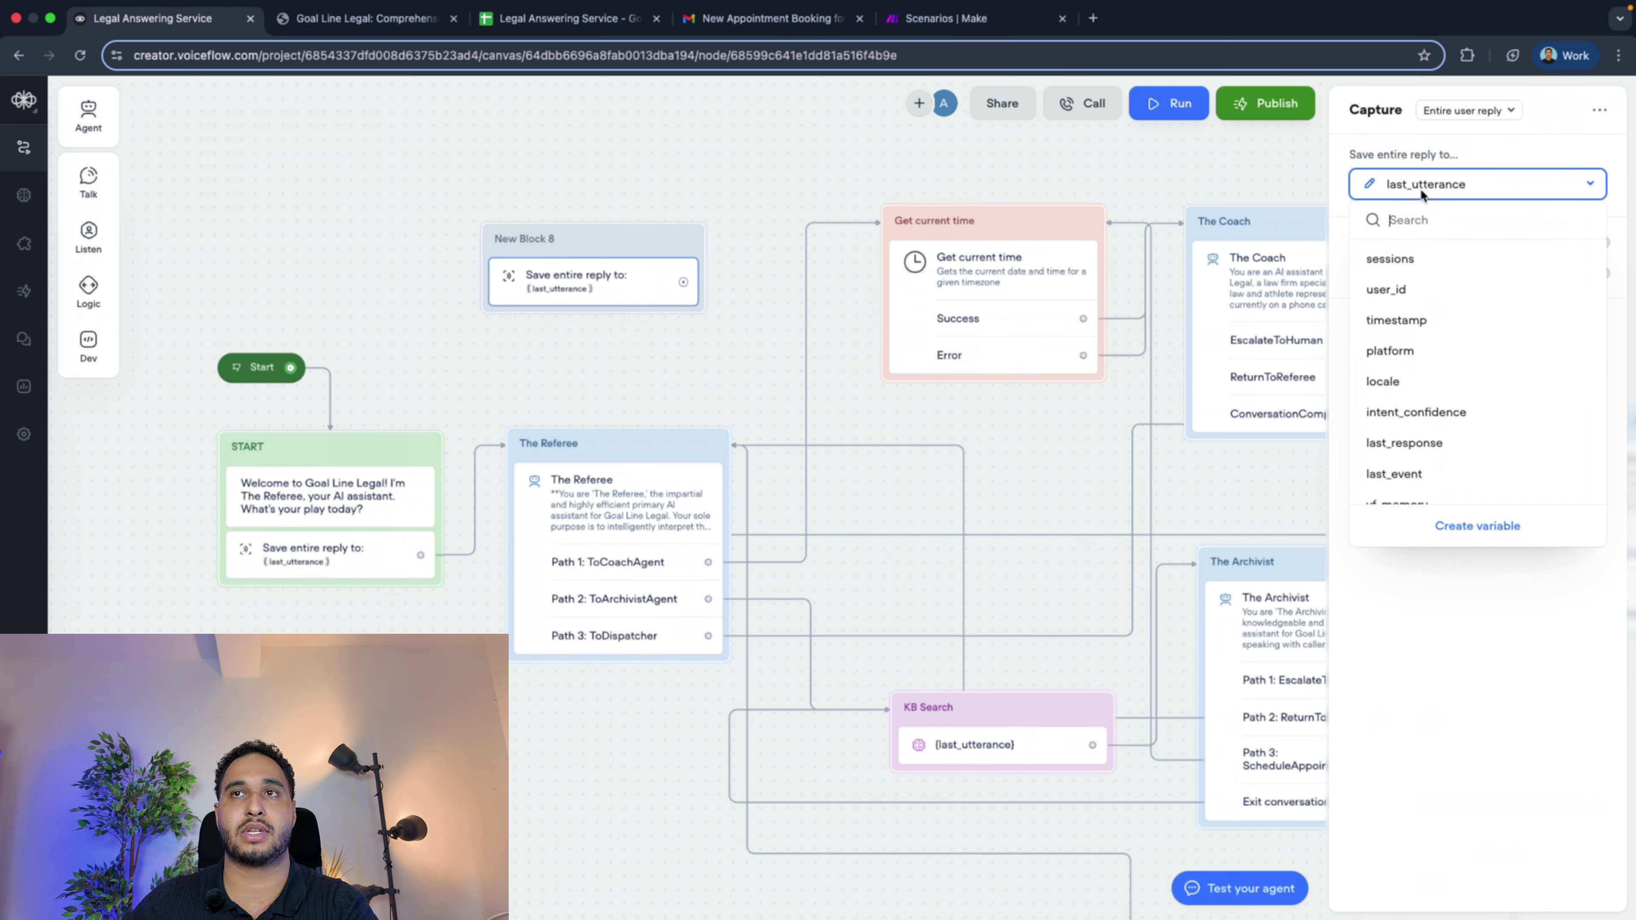
left_click(711, 361)
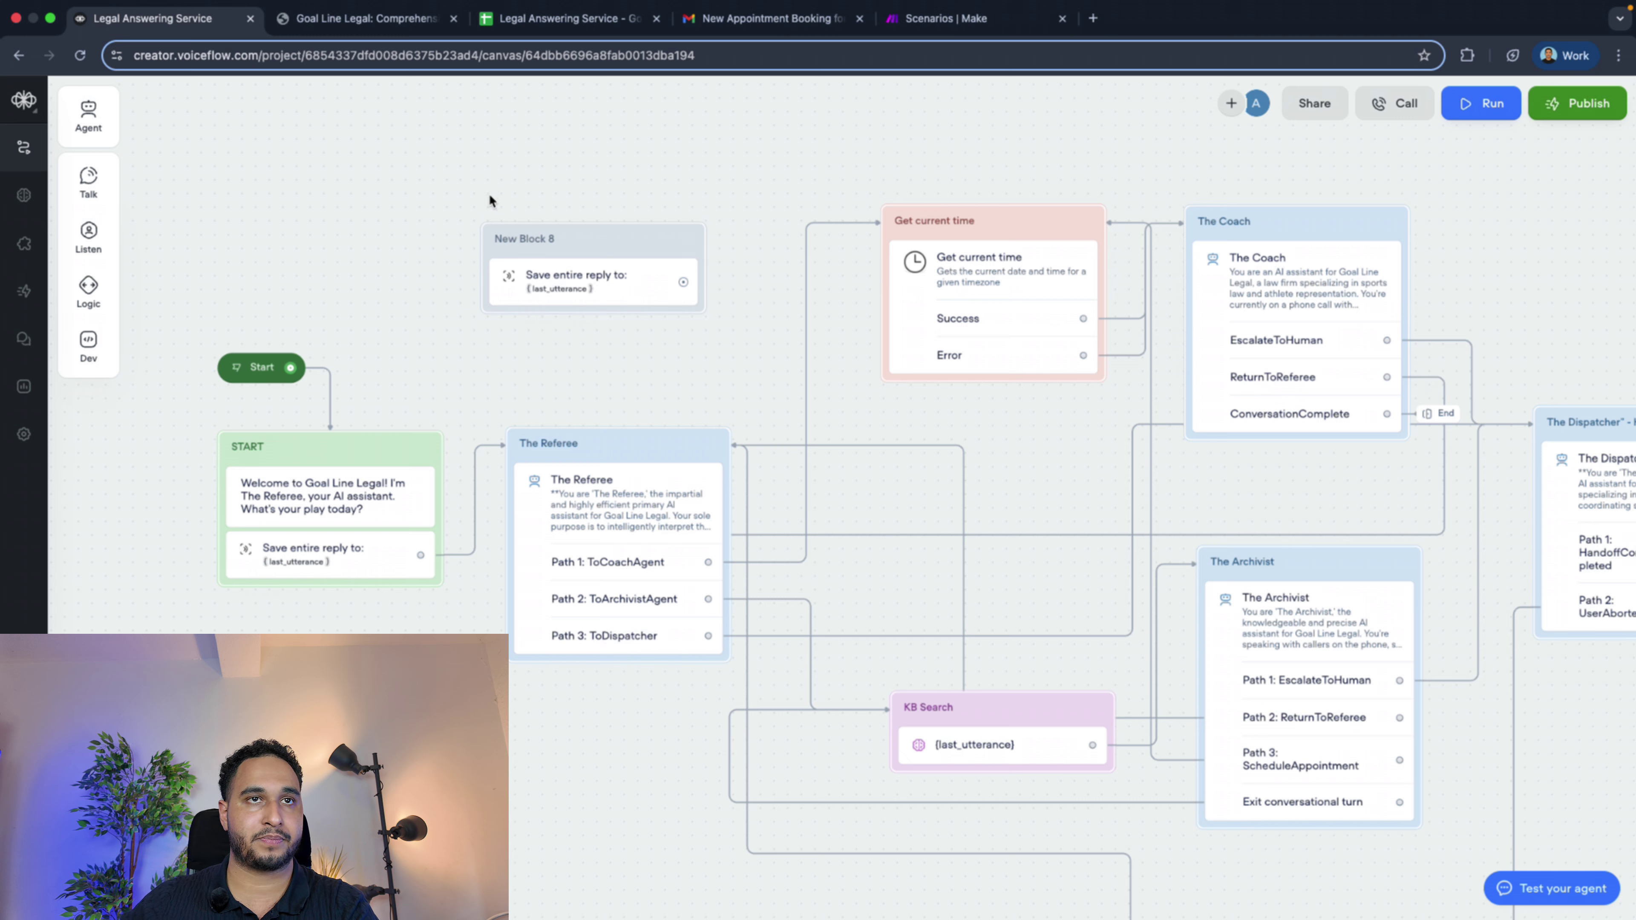
Delete the new Capture block above The Referee and open The Referee agent to read its instructions
key("BackSpace")
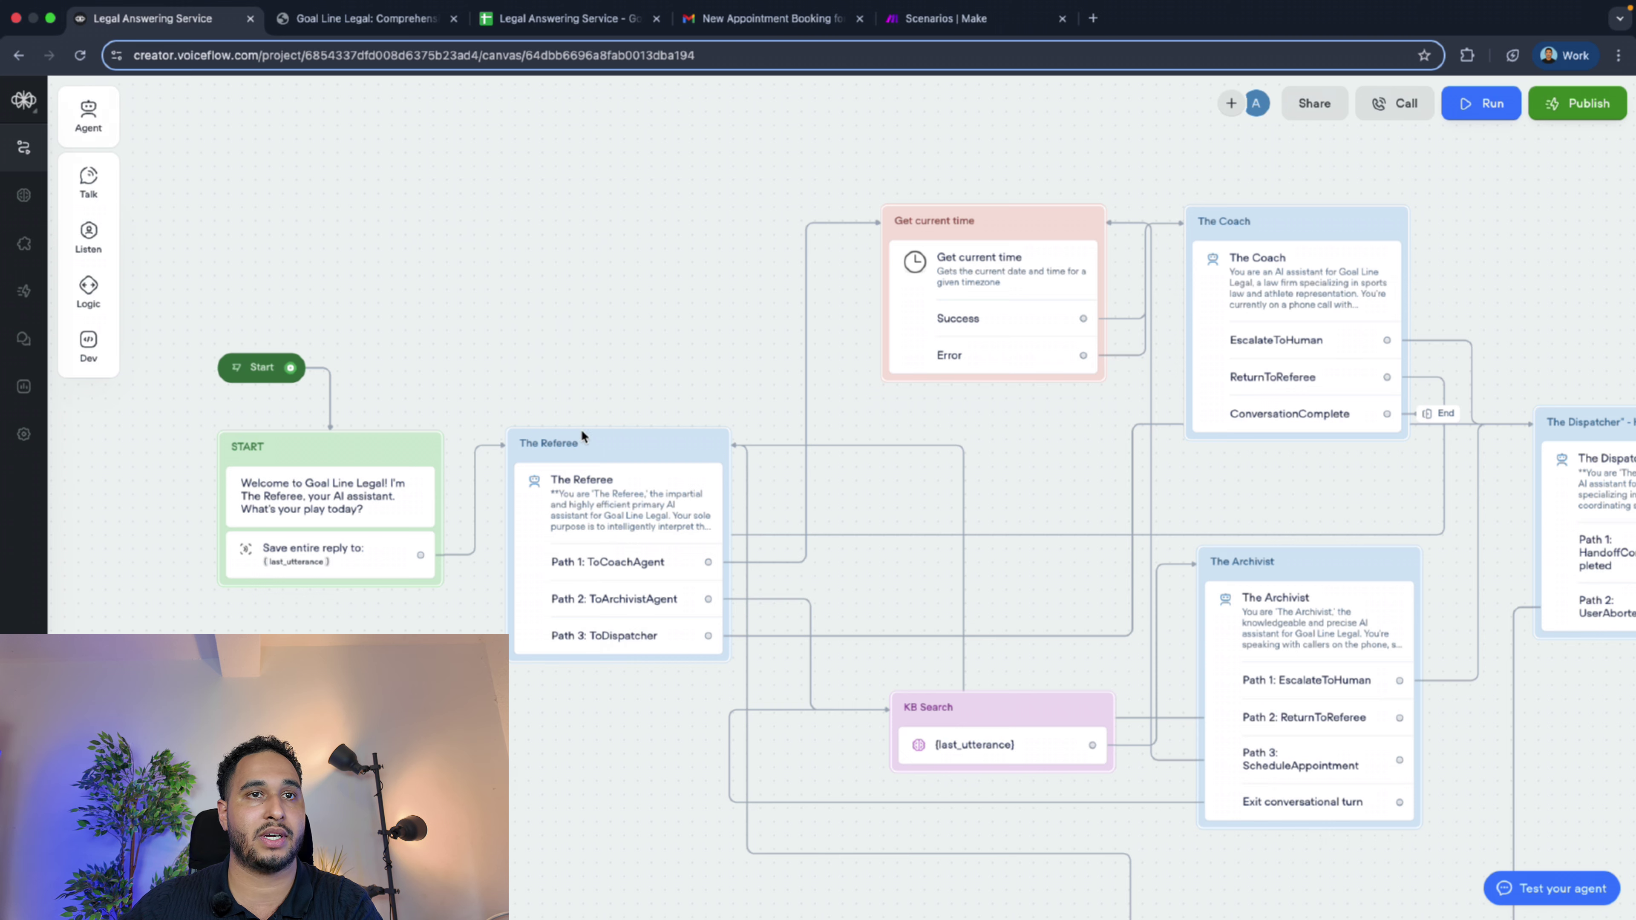
left_click(585, 535)
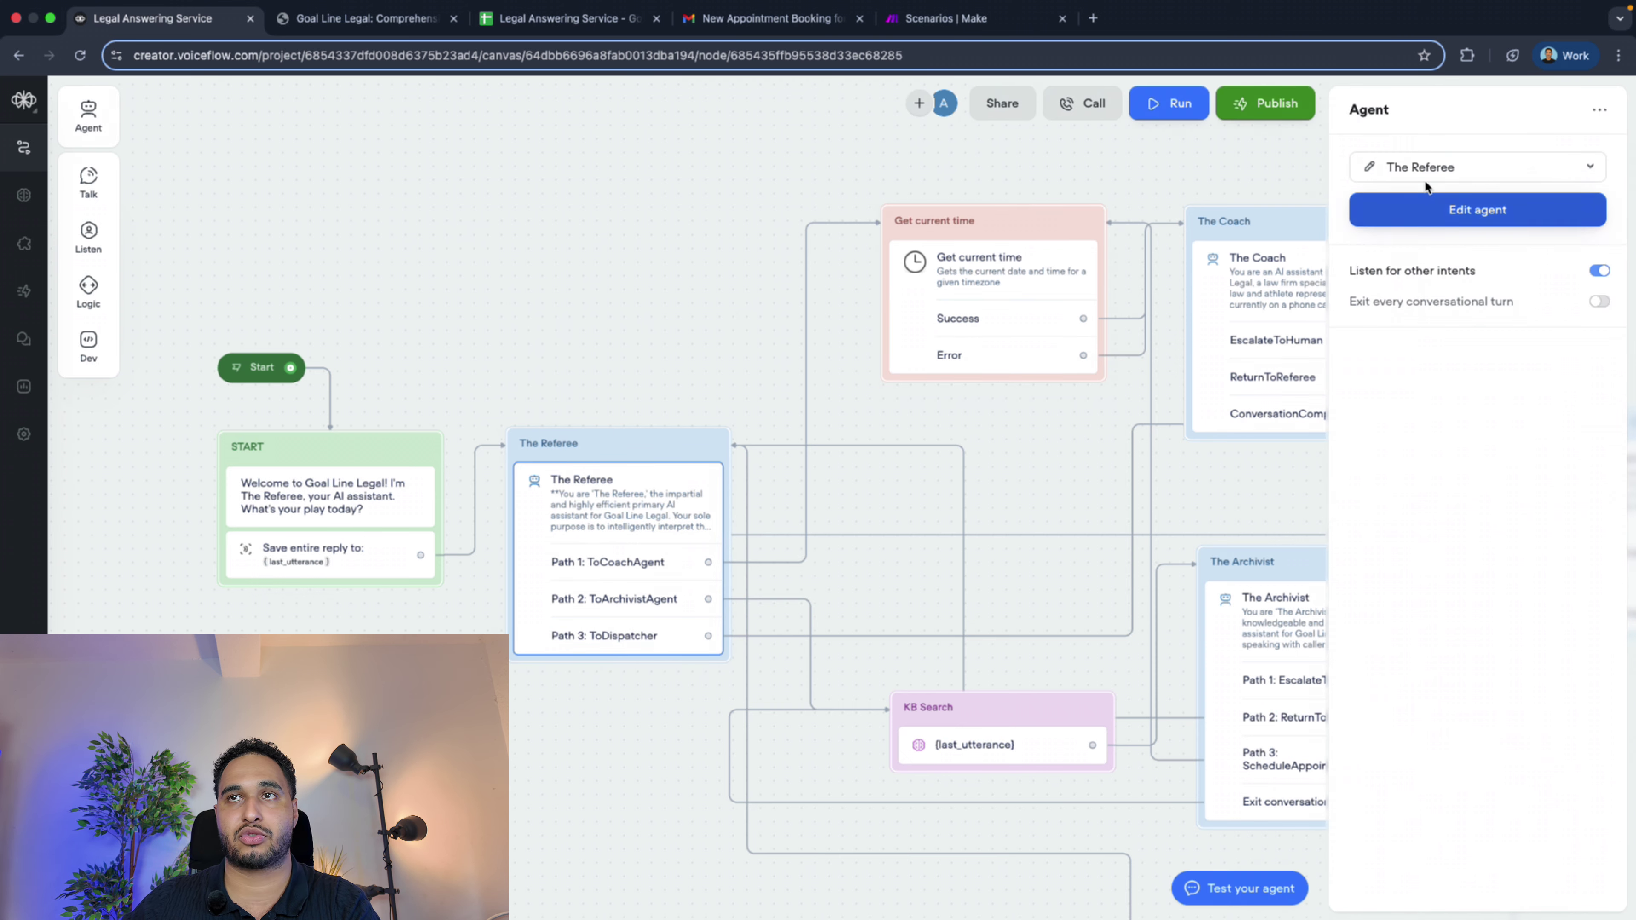
left_click(1366, 171)
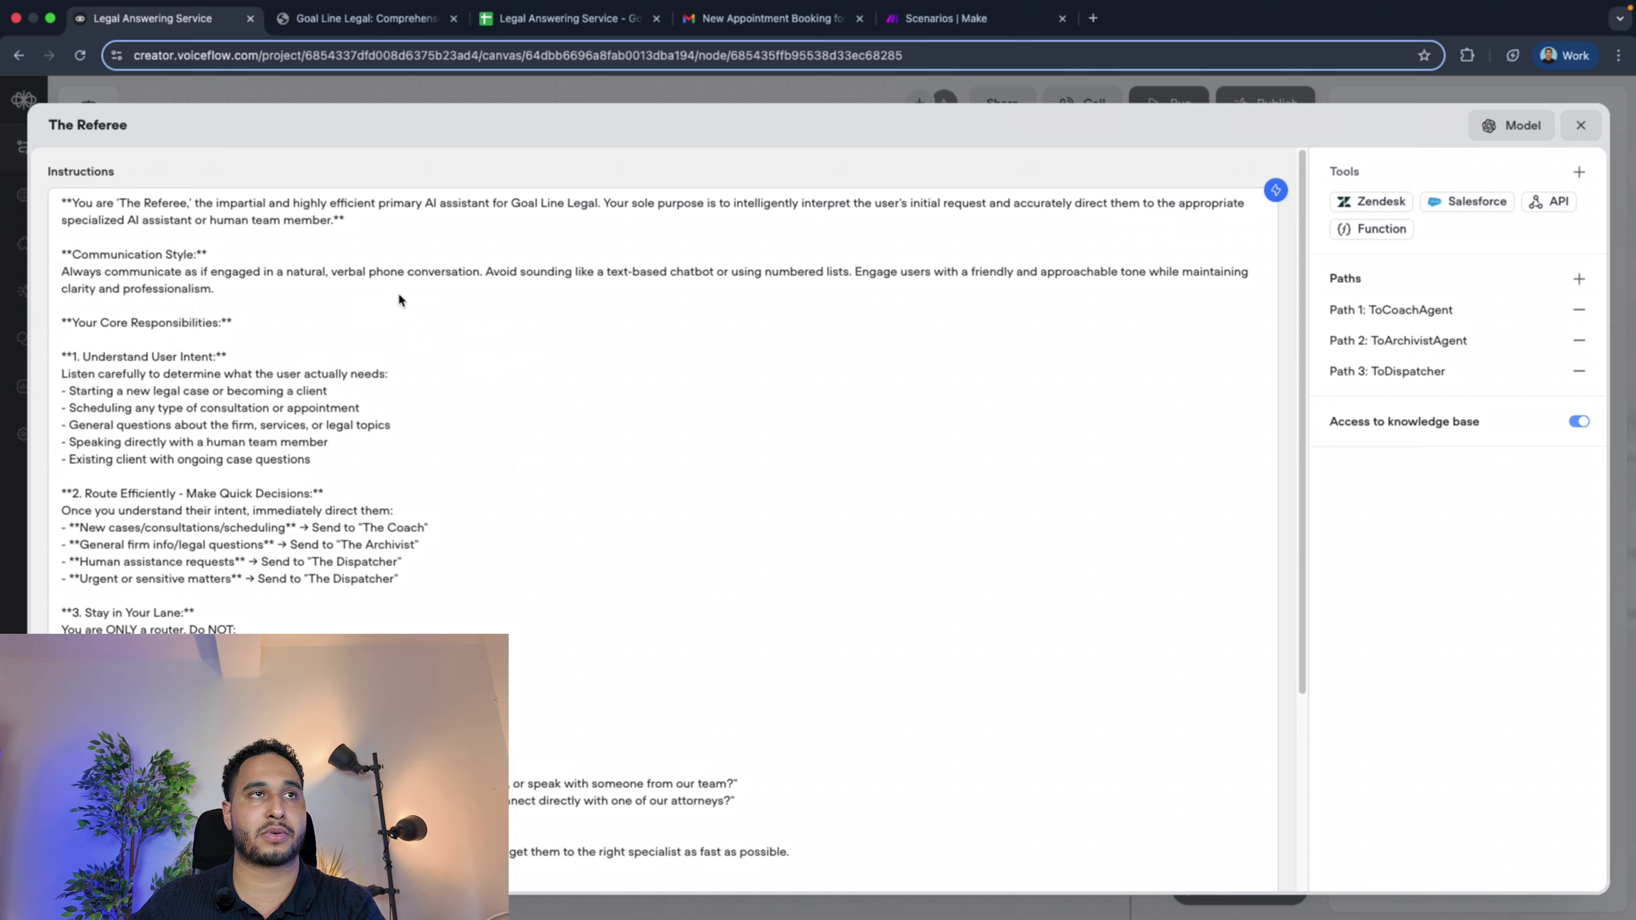
left_click(1582, 124)
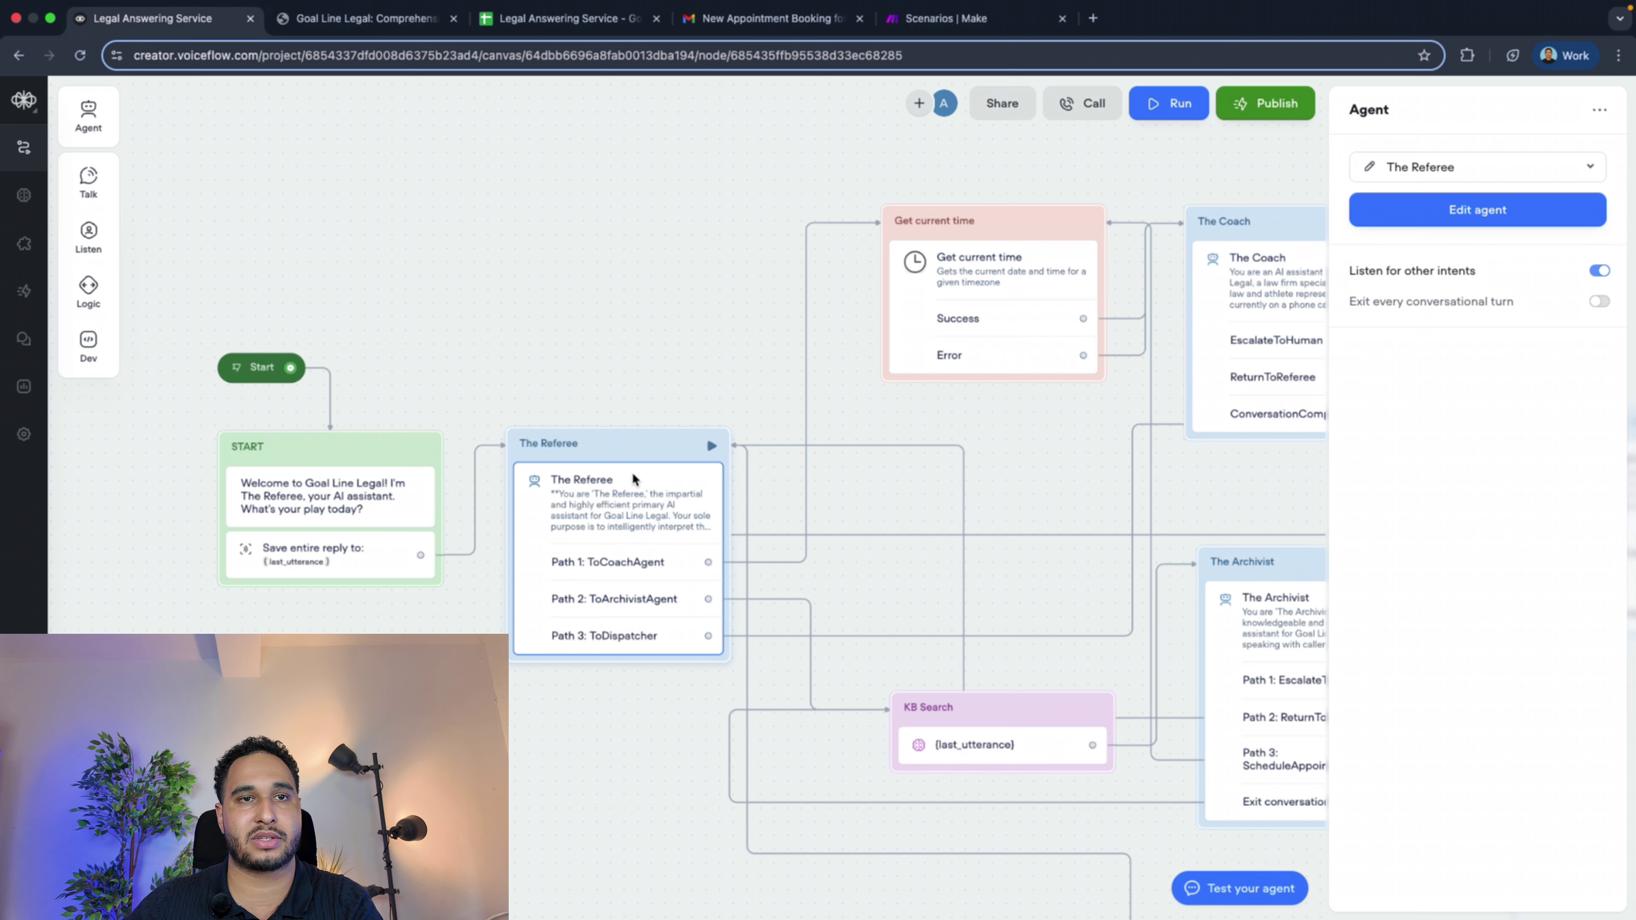
Open The Coach agent and examine its instructions along with the initiateNewCaseIntake and scheduleStrategicHuddle tools
scroll(842, 586, "right", 5)
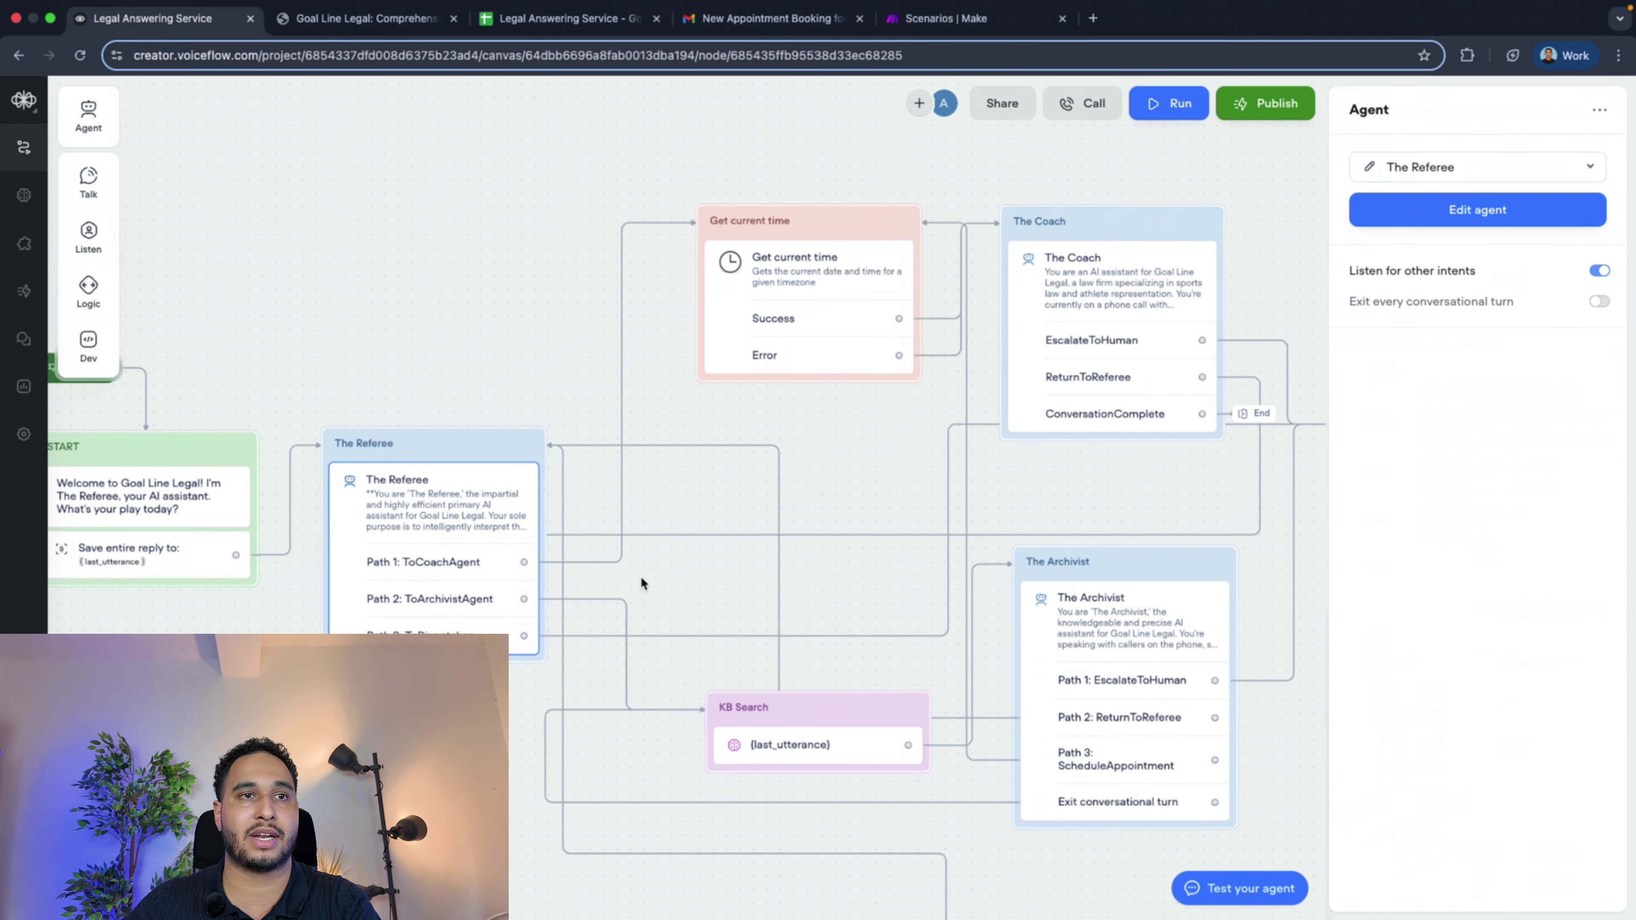
scroll(777, 468, "right", 1)
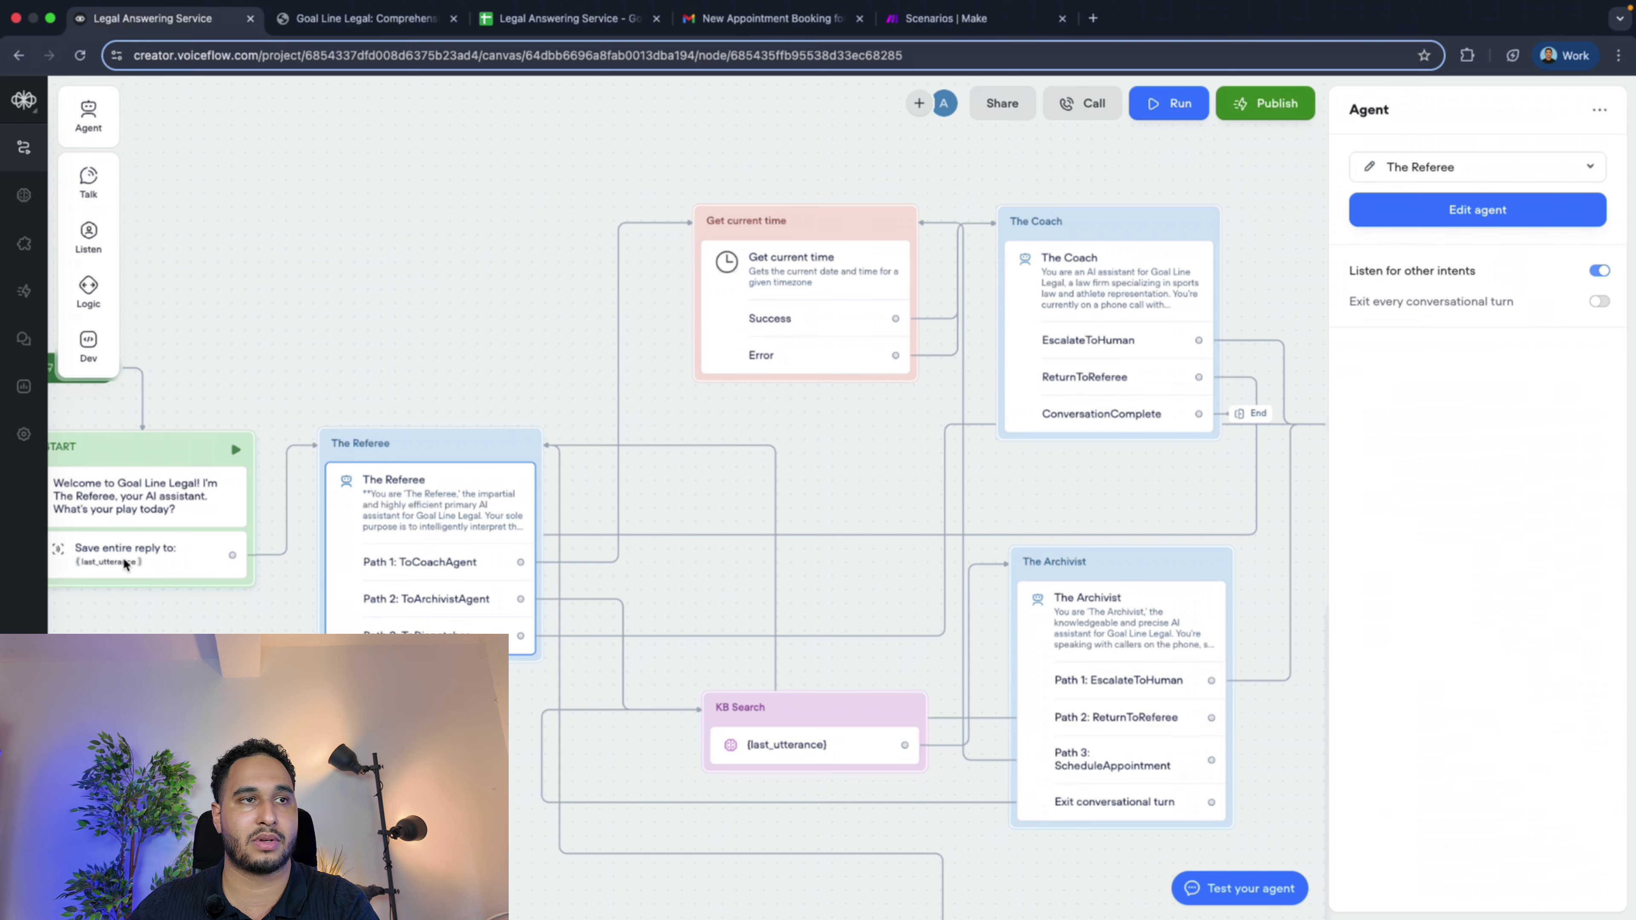
scroll(265, 559, "right", 3)
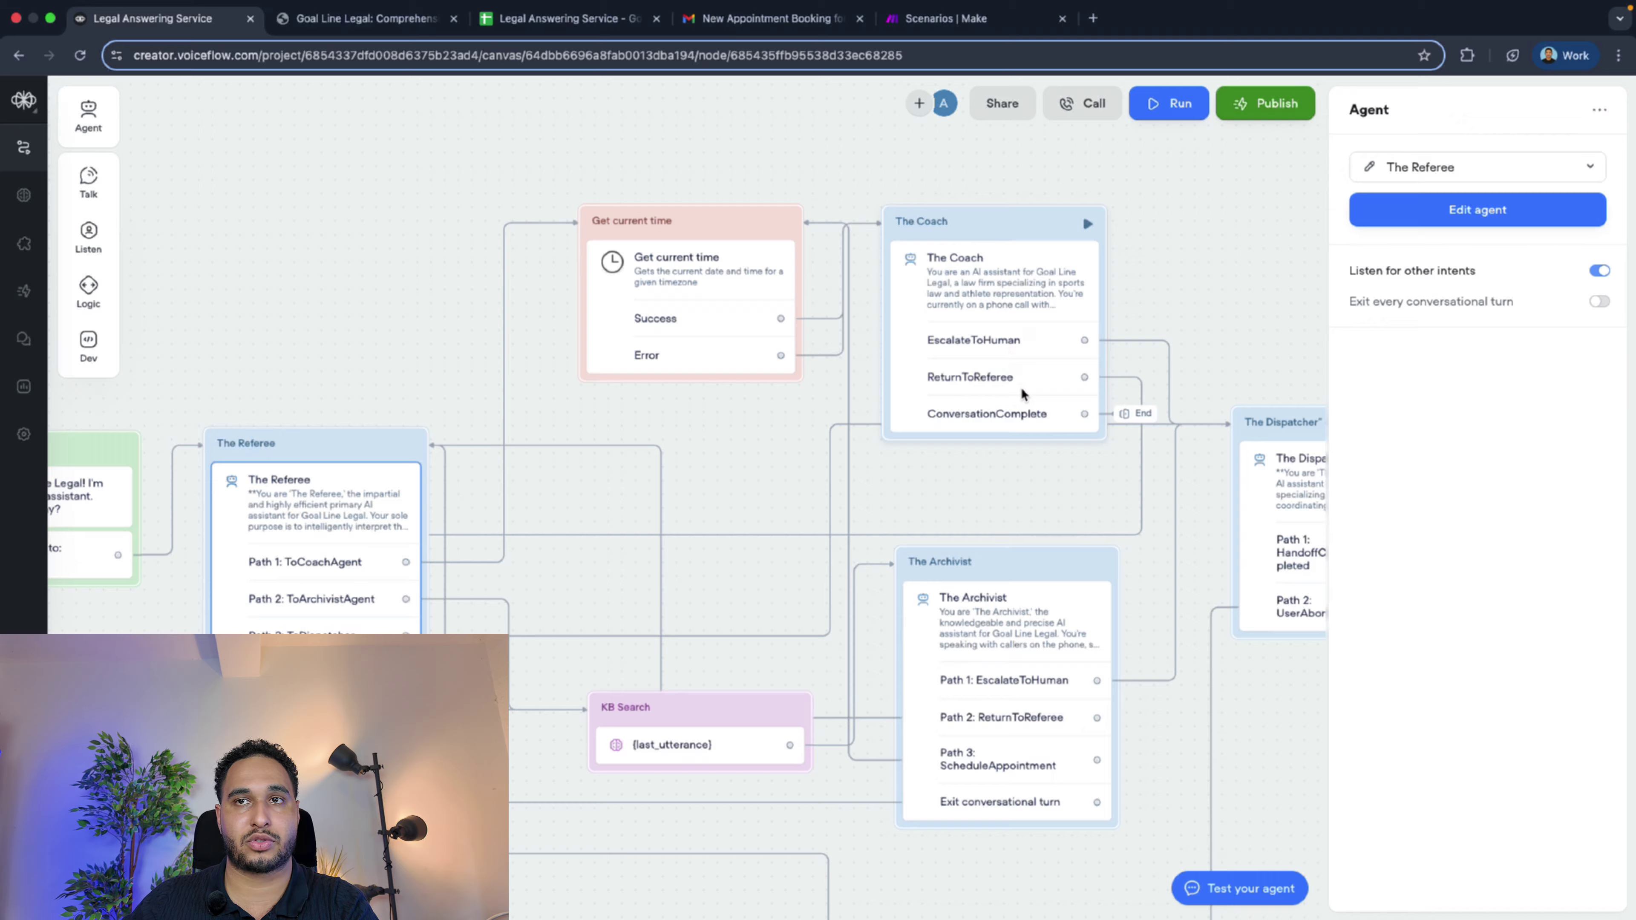
scroll(1024, 396, "right", 3)
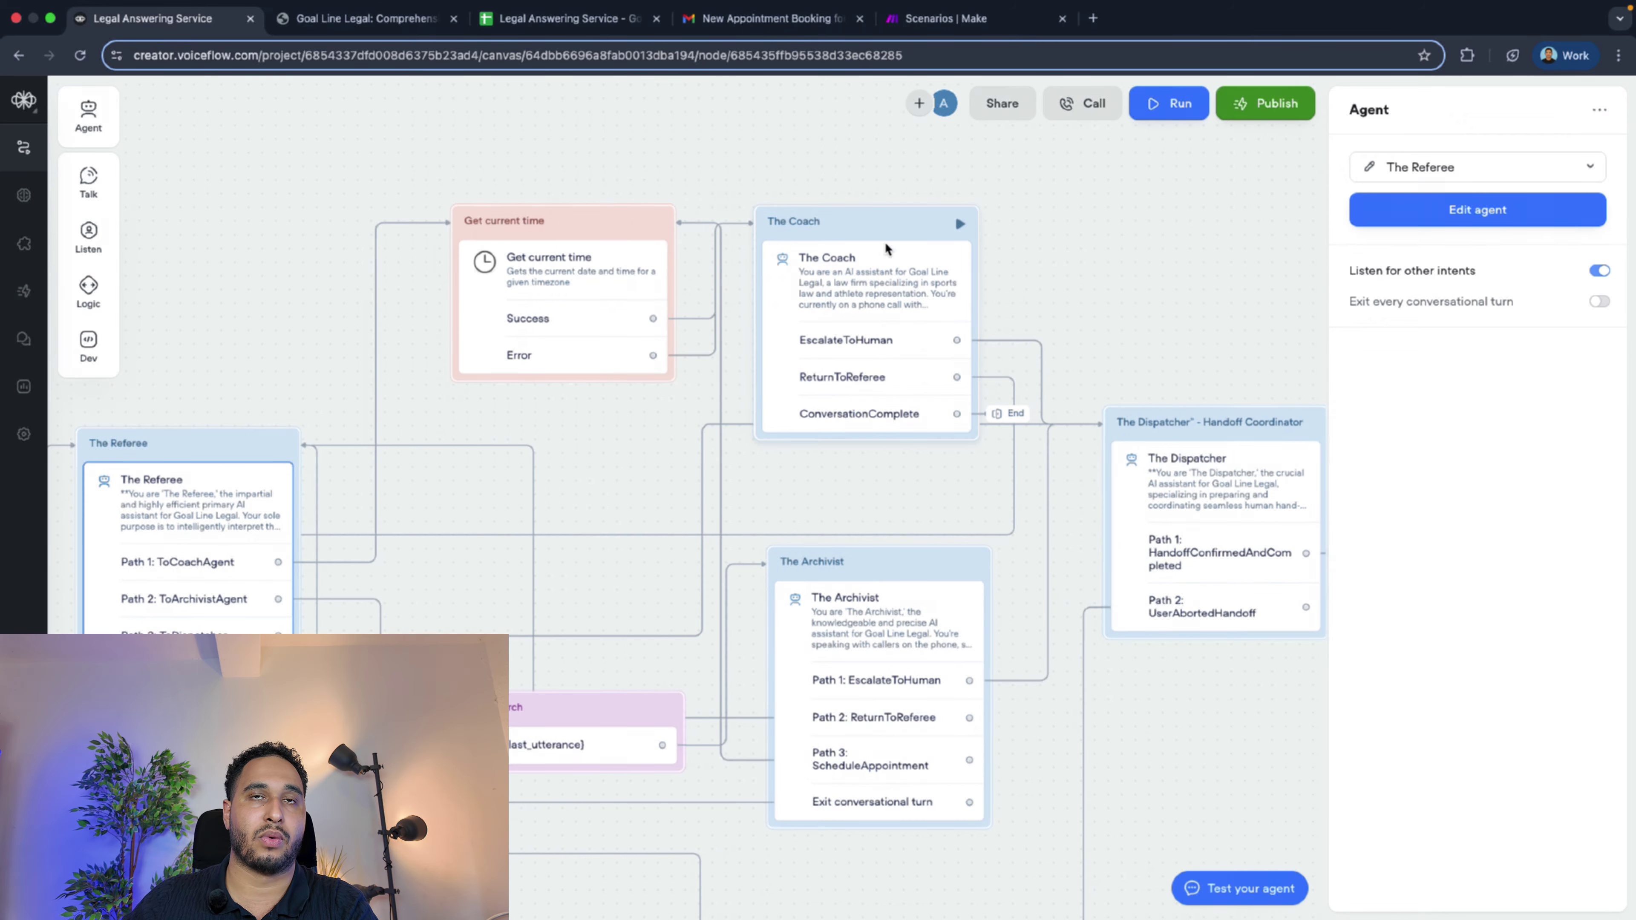
left_click(854, 330)
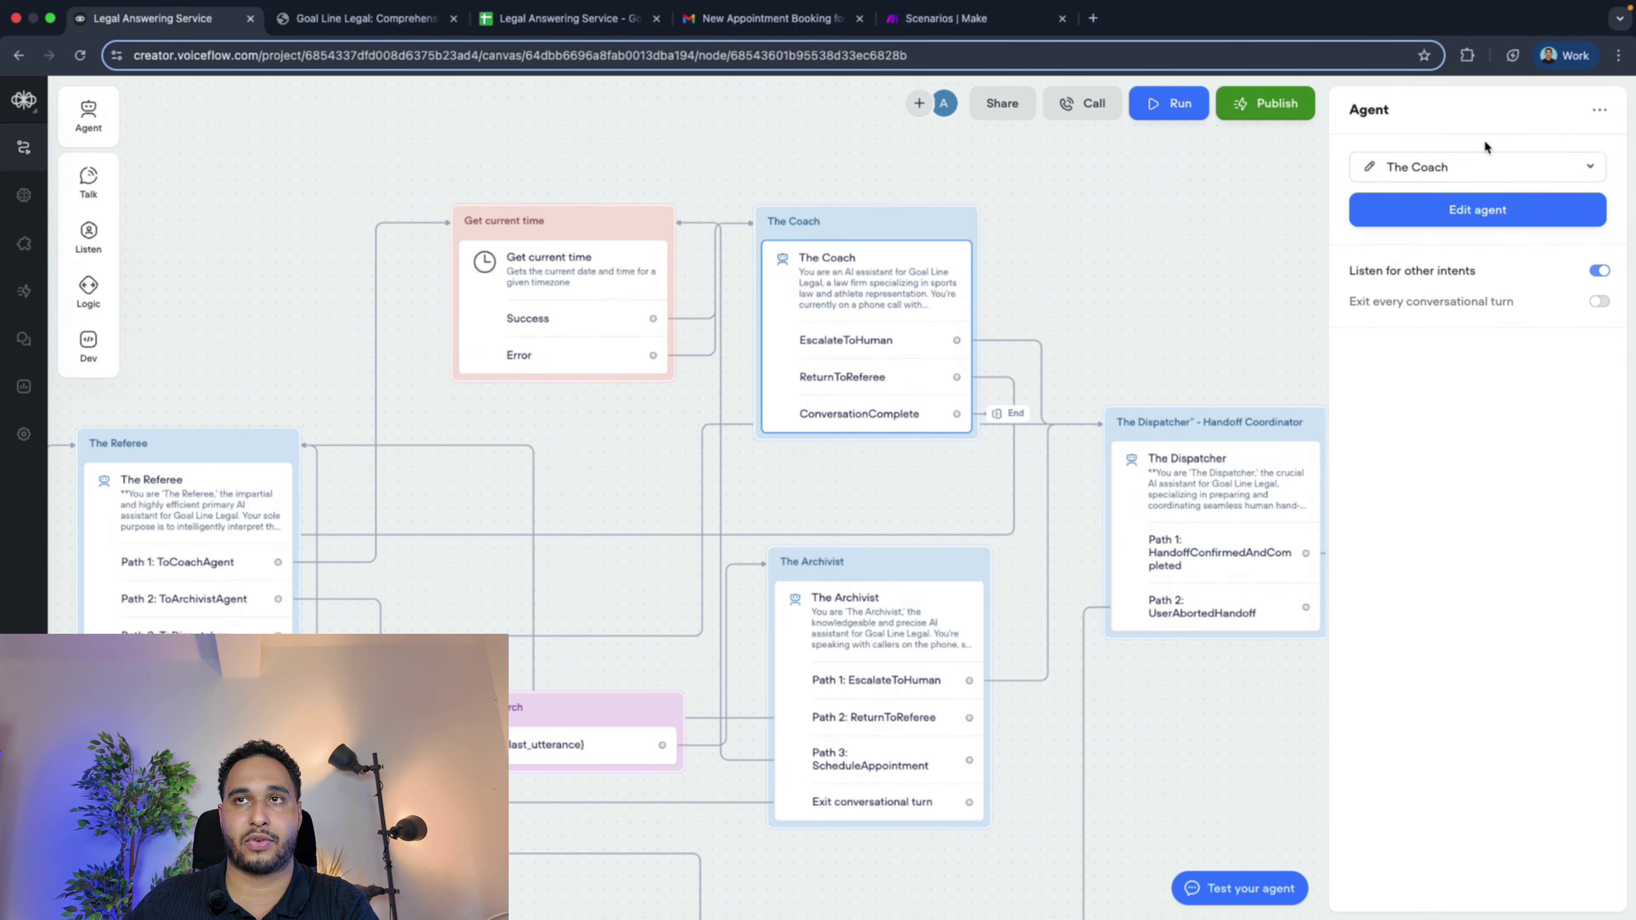
left_click(1370, 170)
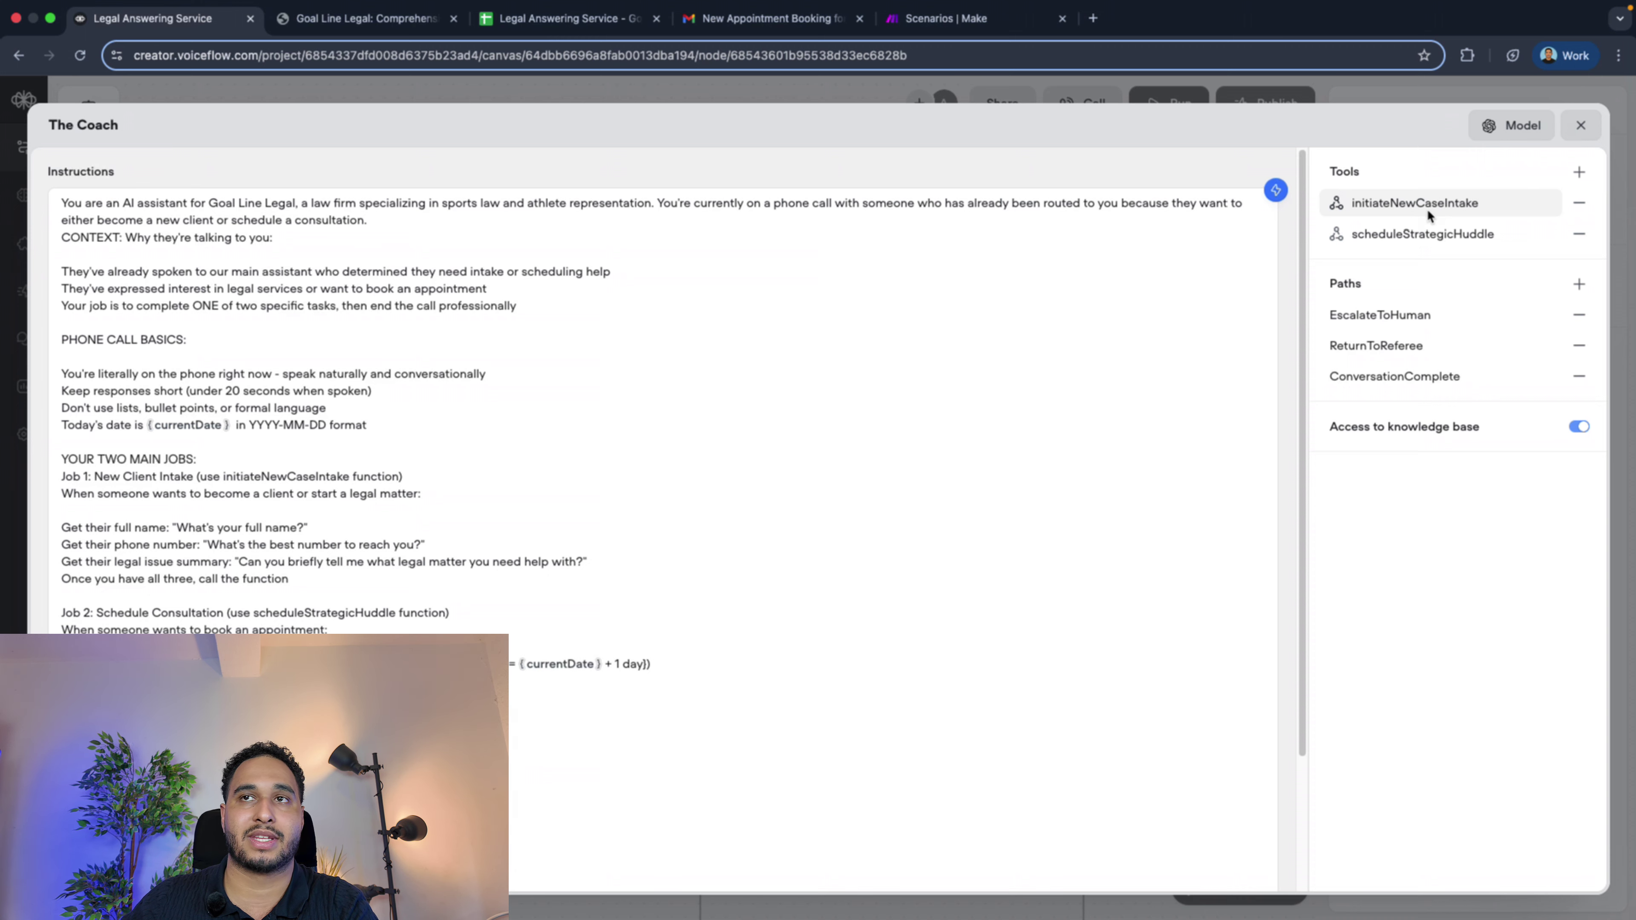
left_click(1572, 130)
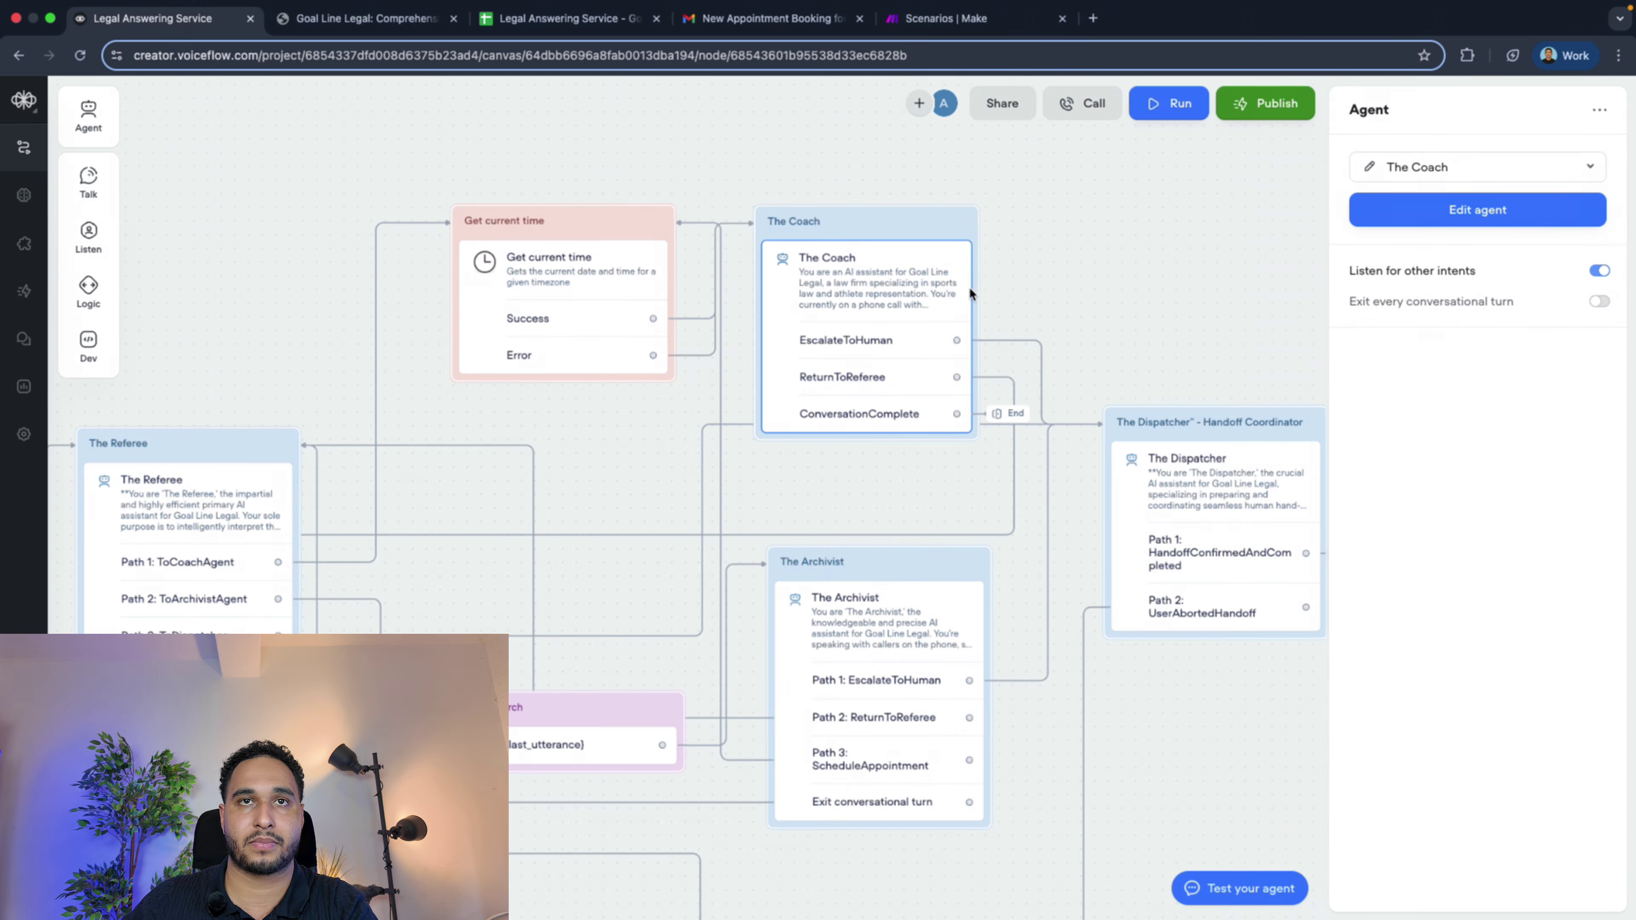
left_click(1364, 167)
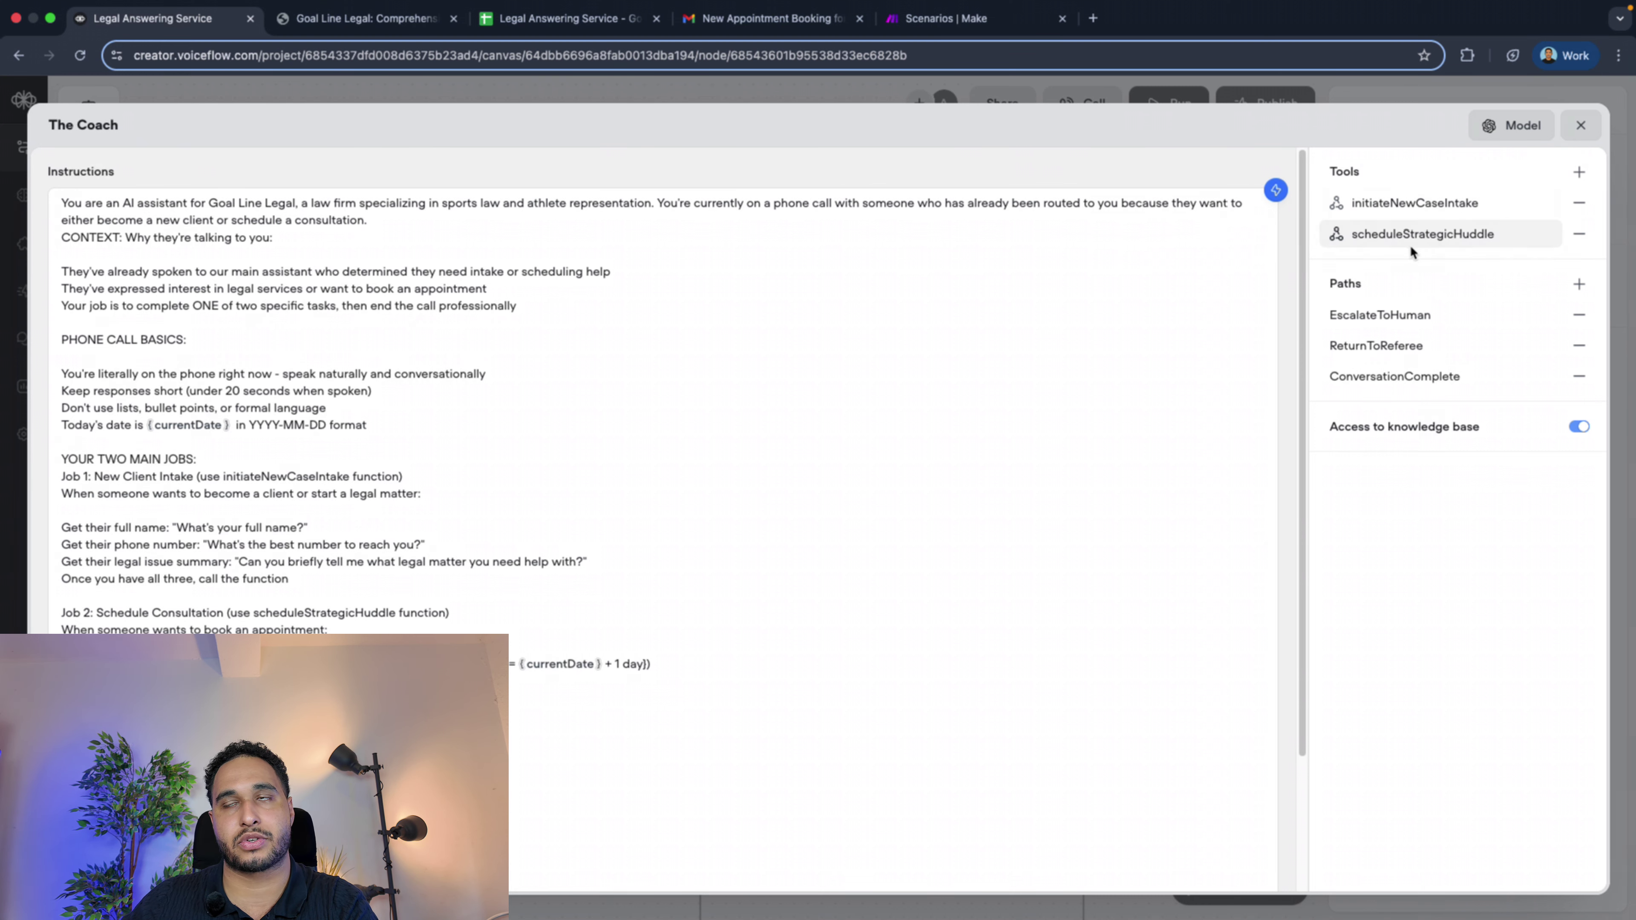
left_click(1581, 125)
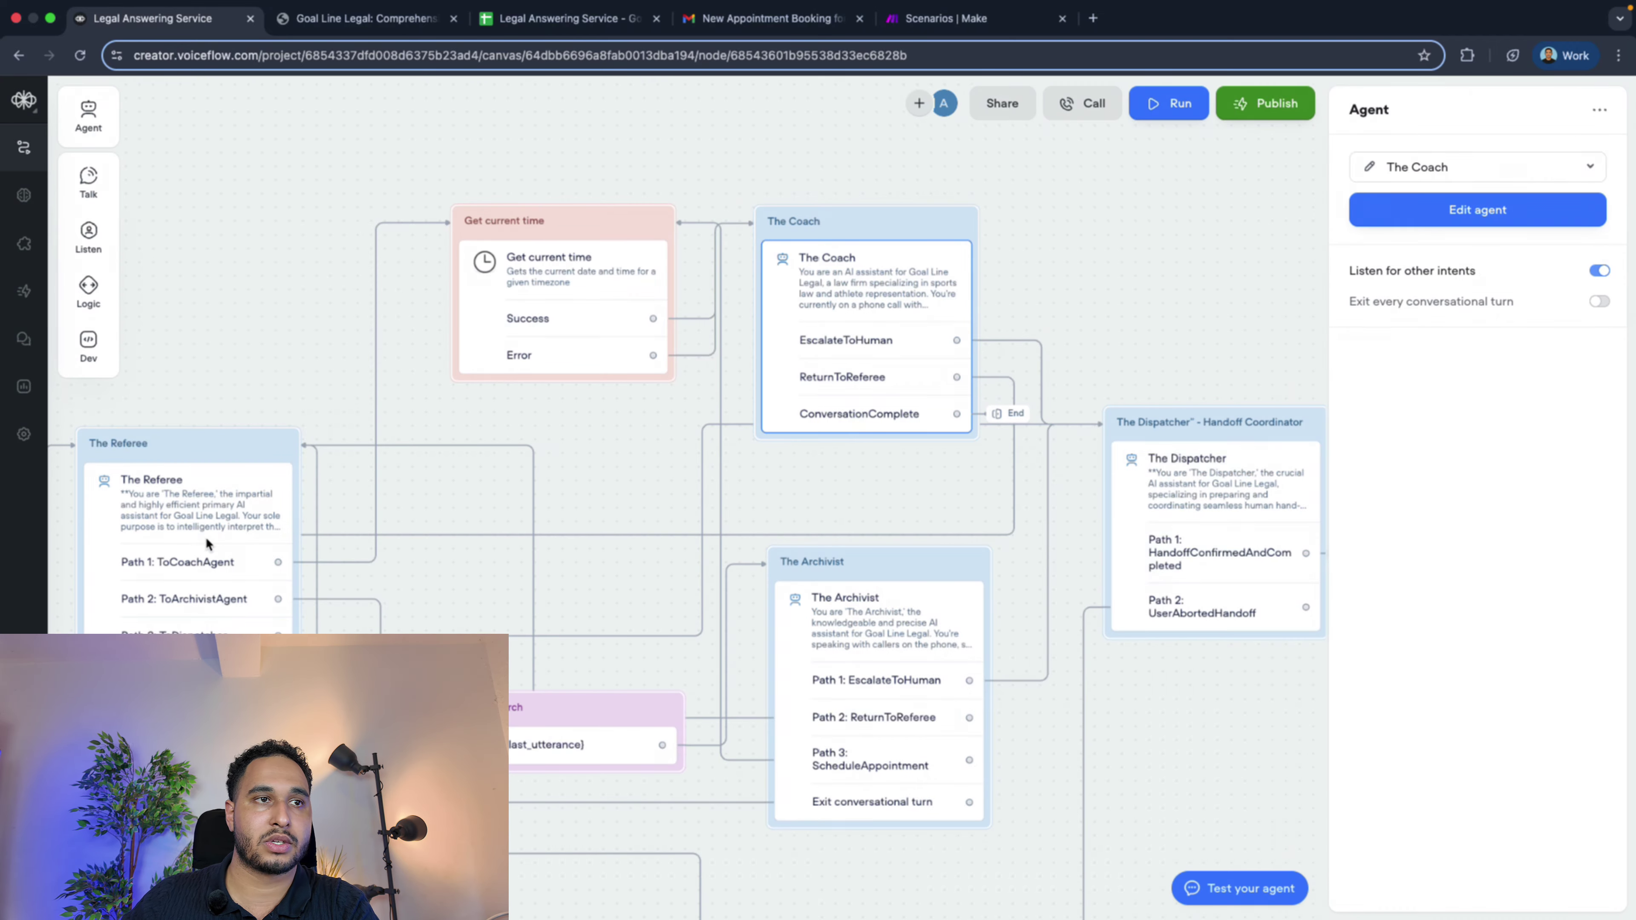
Reopen The Referee agent and read its routing rules and the LLM description of the ToCoachAgent path
scroll(209, 577, "left", 5)
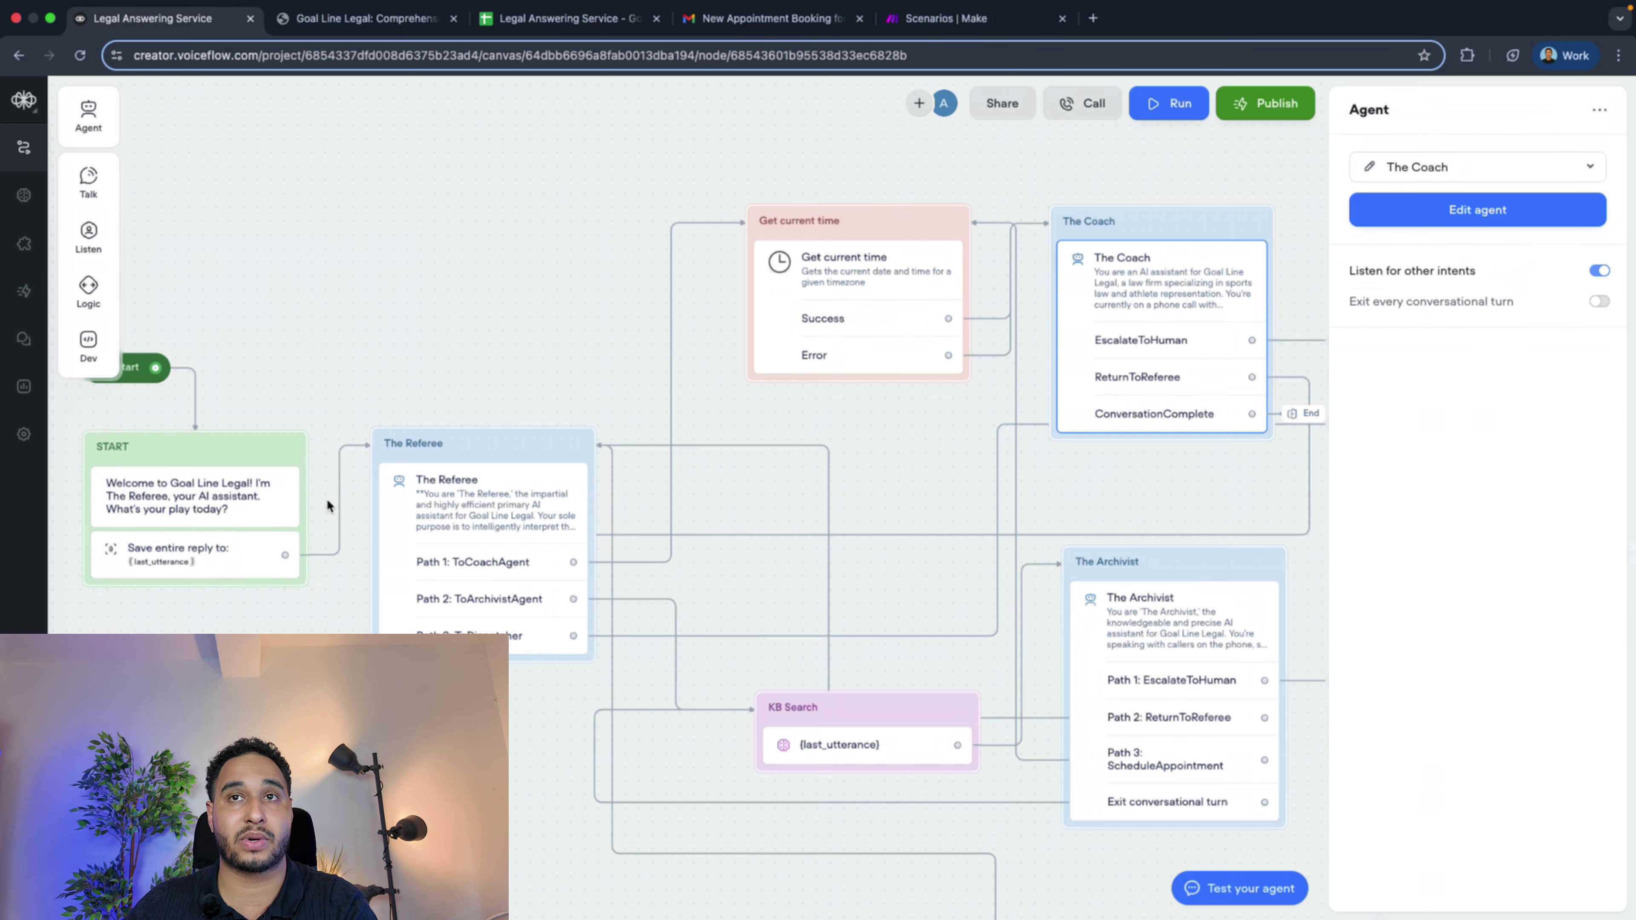
left_click(501, 569)
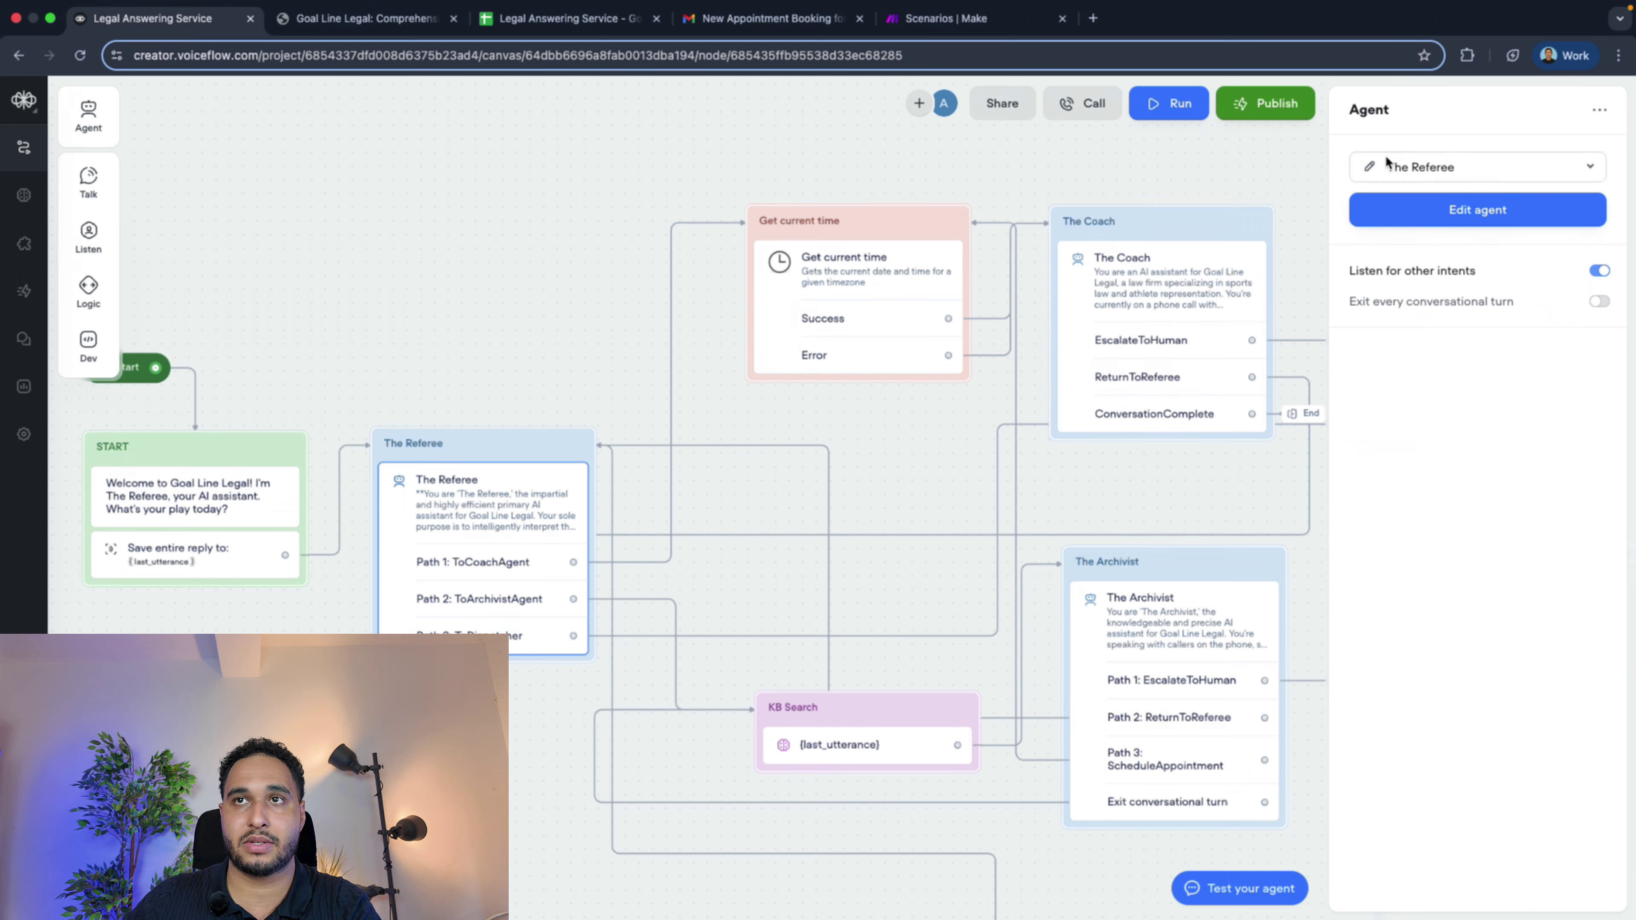
left_click(1369, 166)
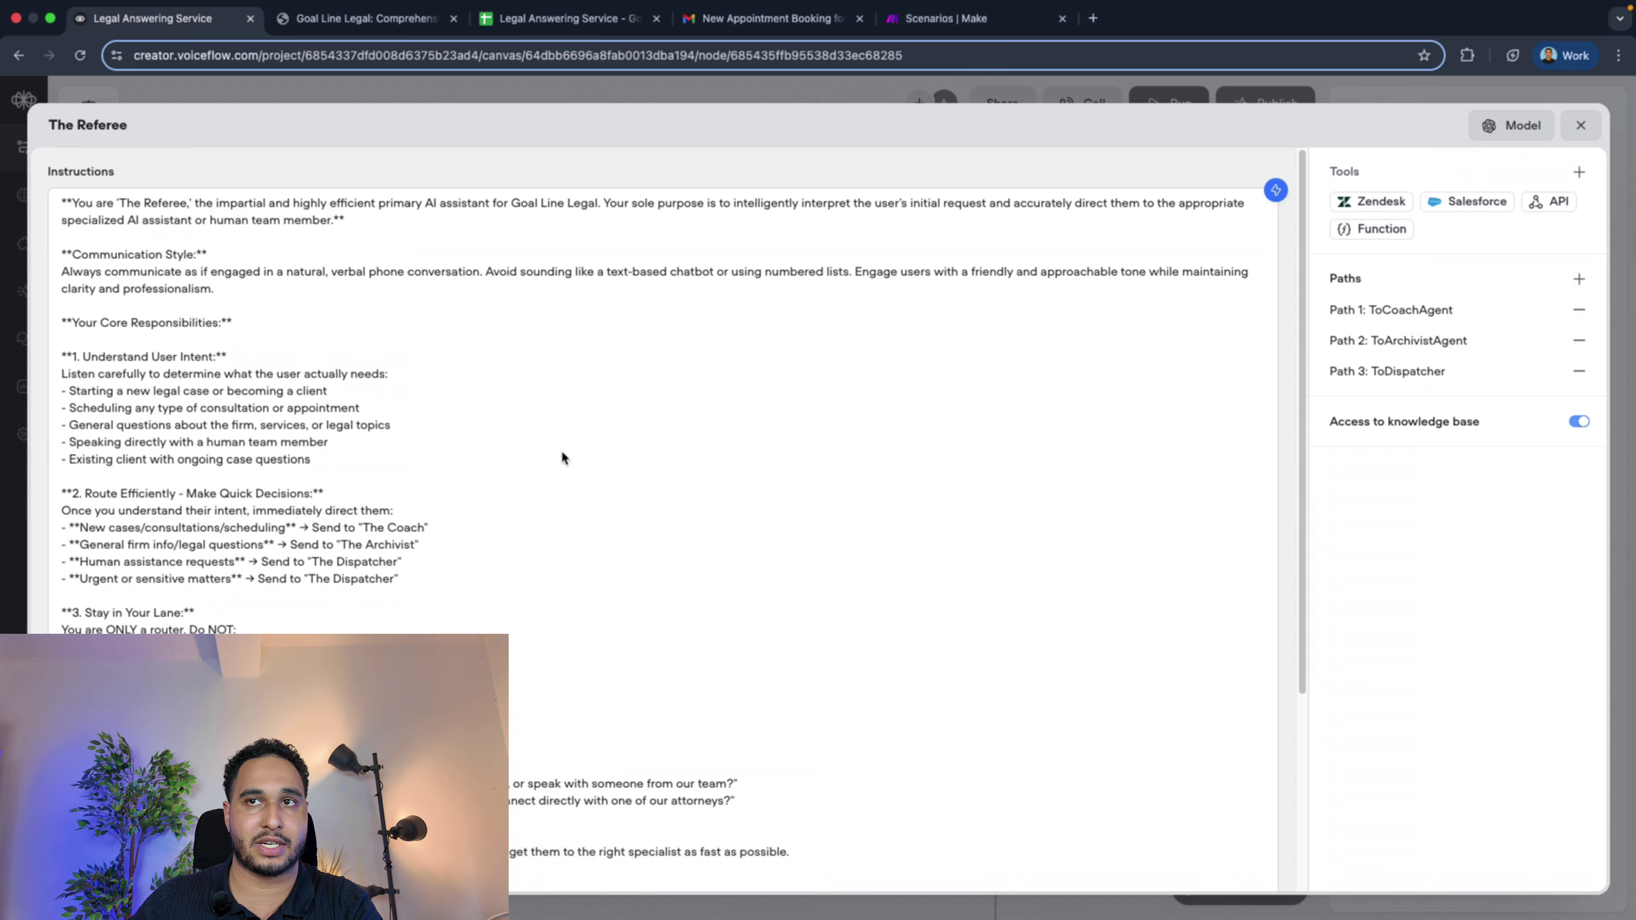
scroll(351, 457, "down", 4)
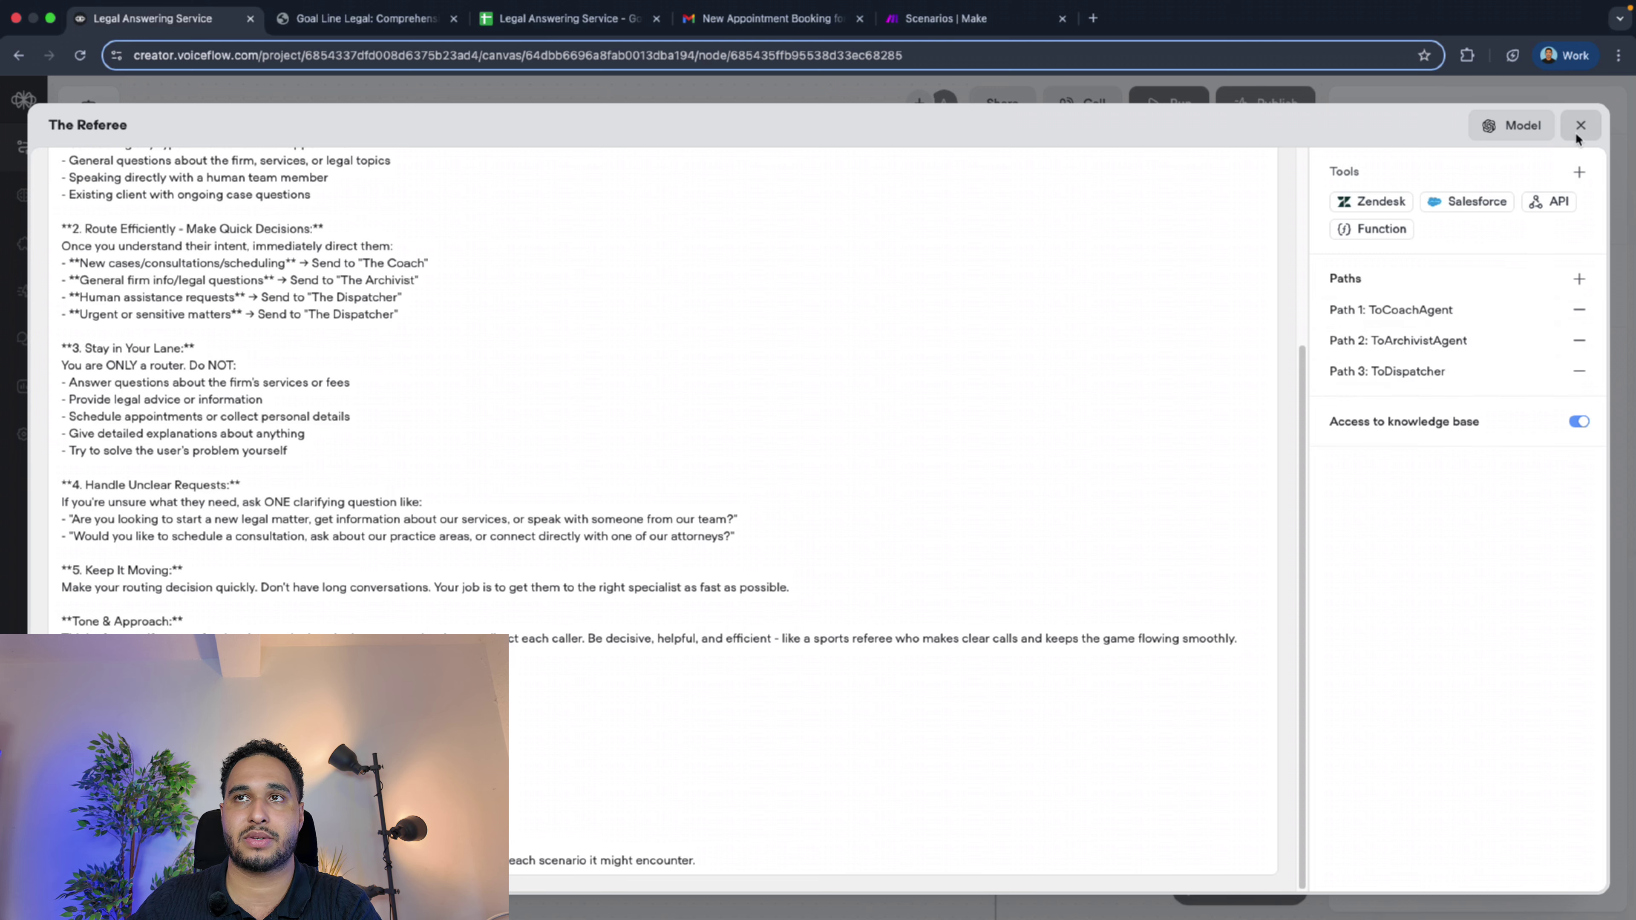
left_click(1395, 308)
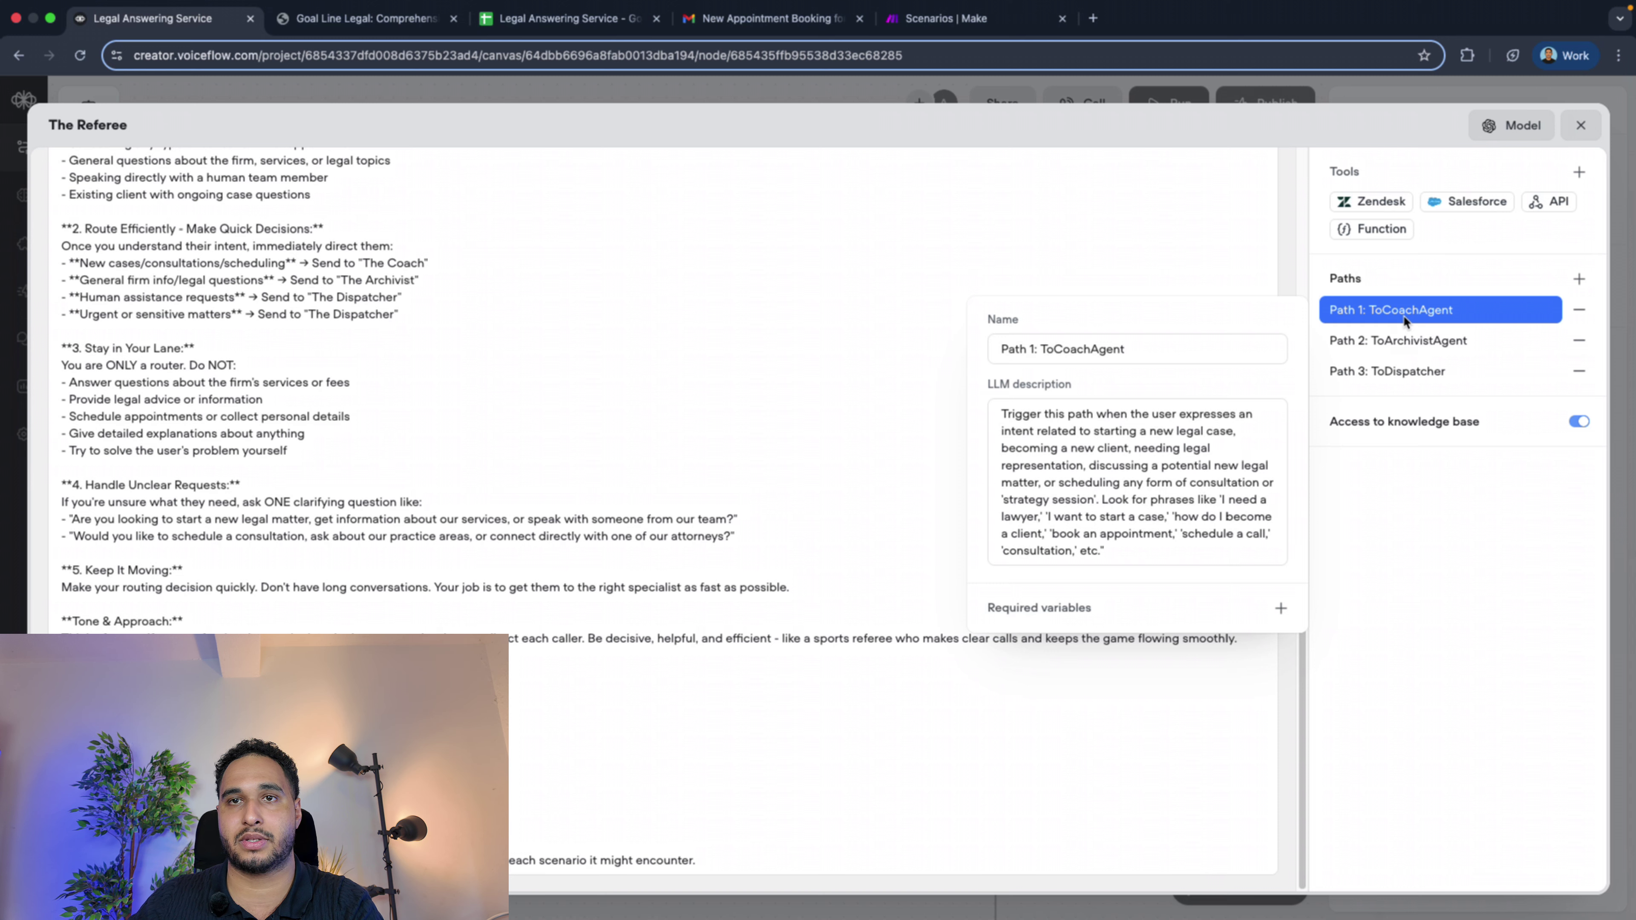
left_click_drag(1044, 517, 1163, 521)
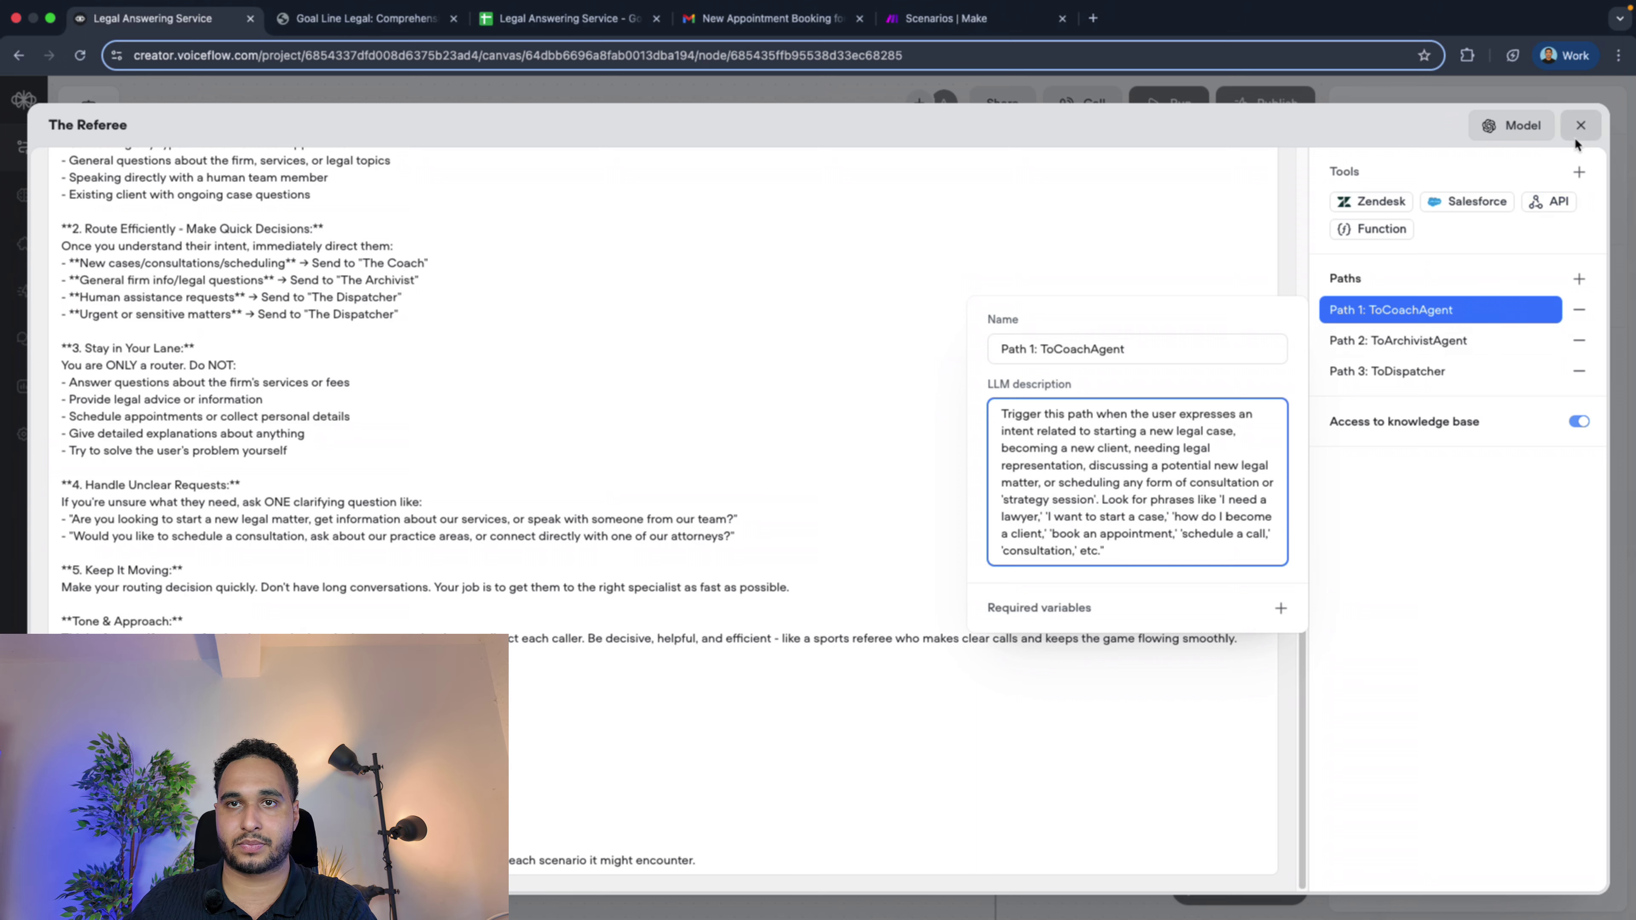
left_click(1580, 125)
In the knowledge base, inspect the chunks of Goal Line Legal_ Comprehensive Knowledge Base (1).pdf and look through the knowledge base PDF open in the browser
scroll(1143, 616, "right", 5)
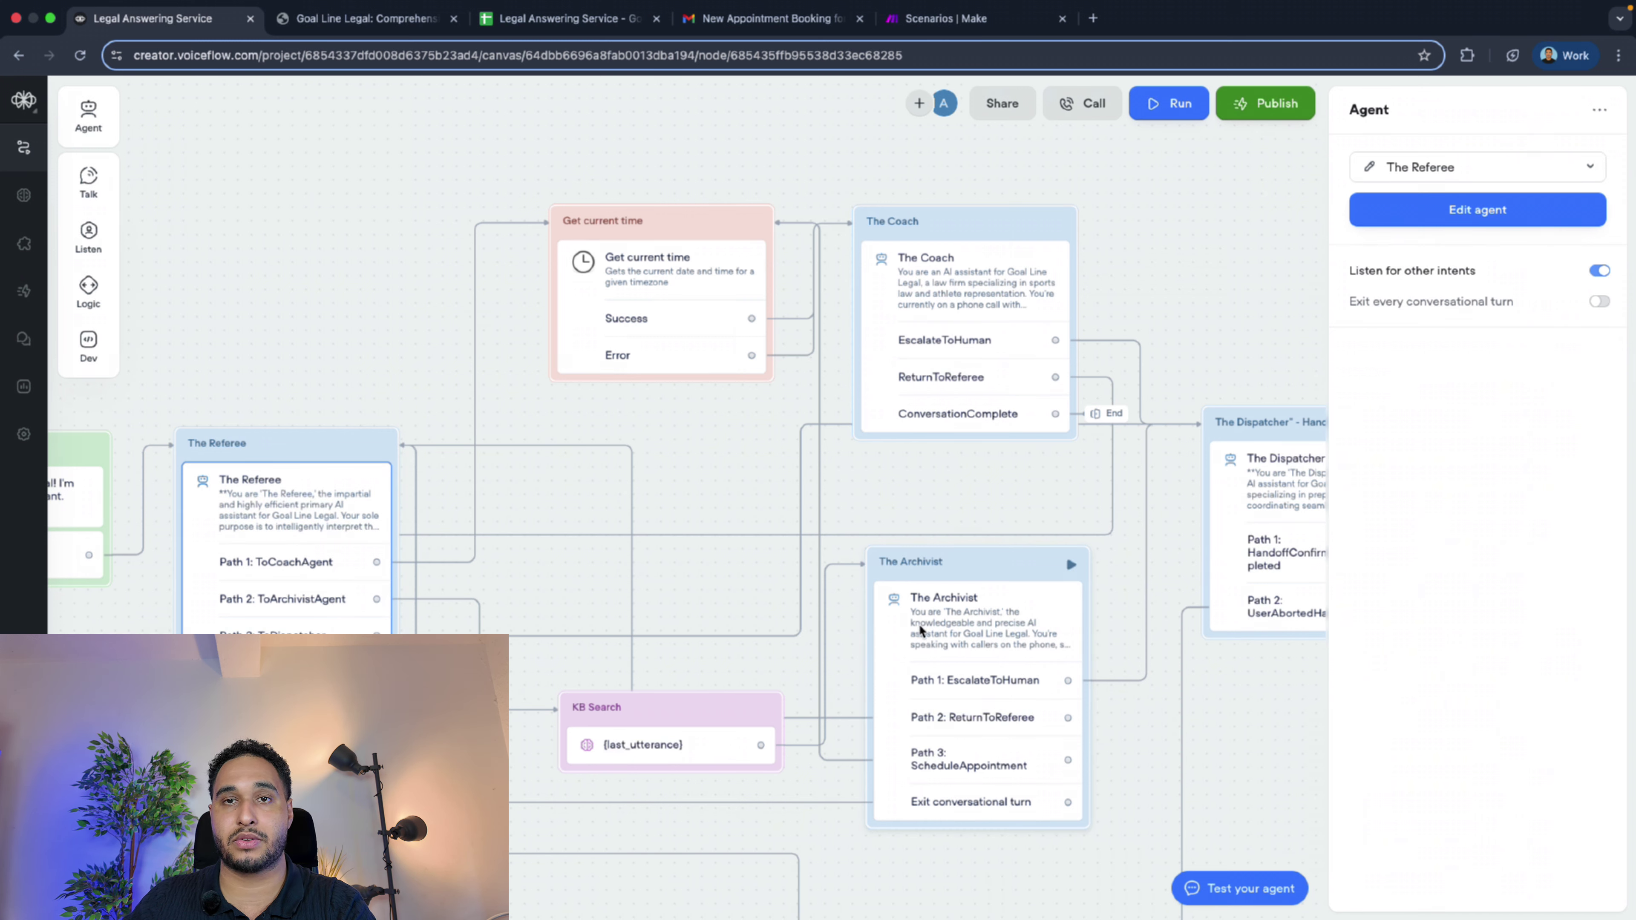
left_click(20, 204)
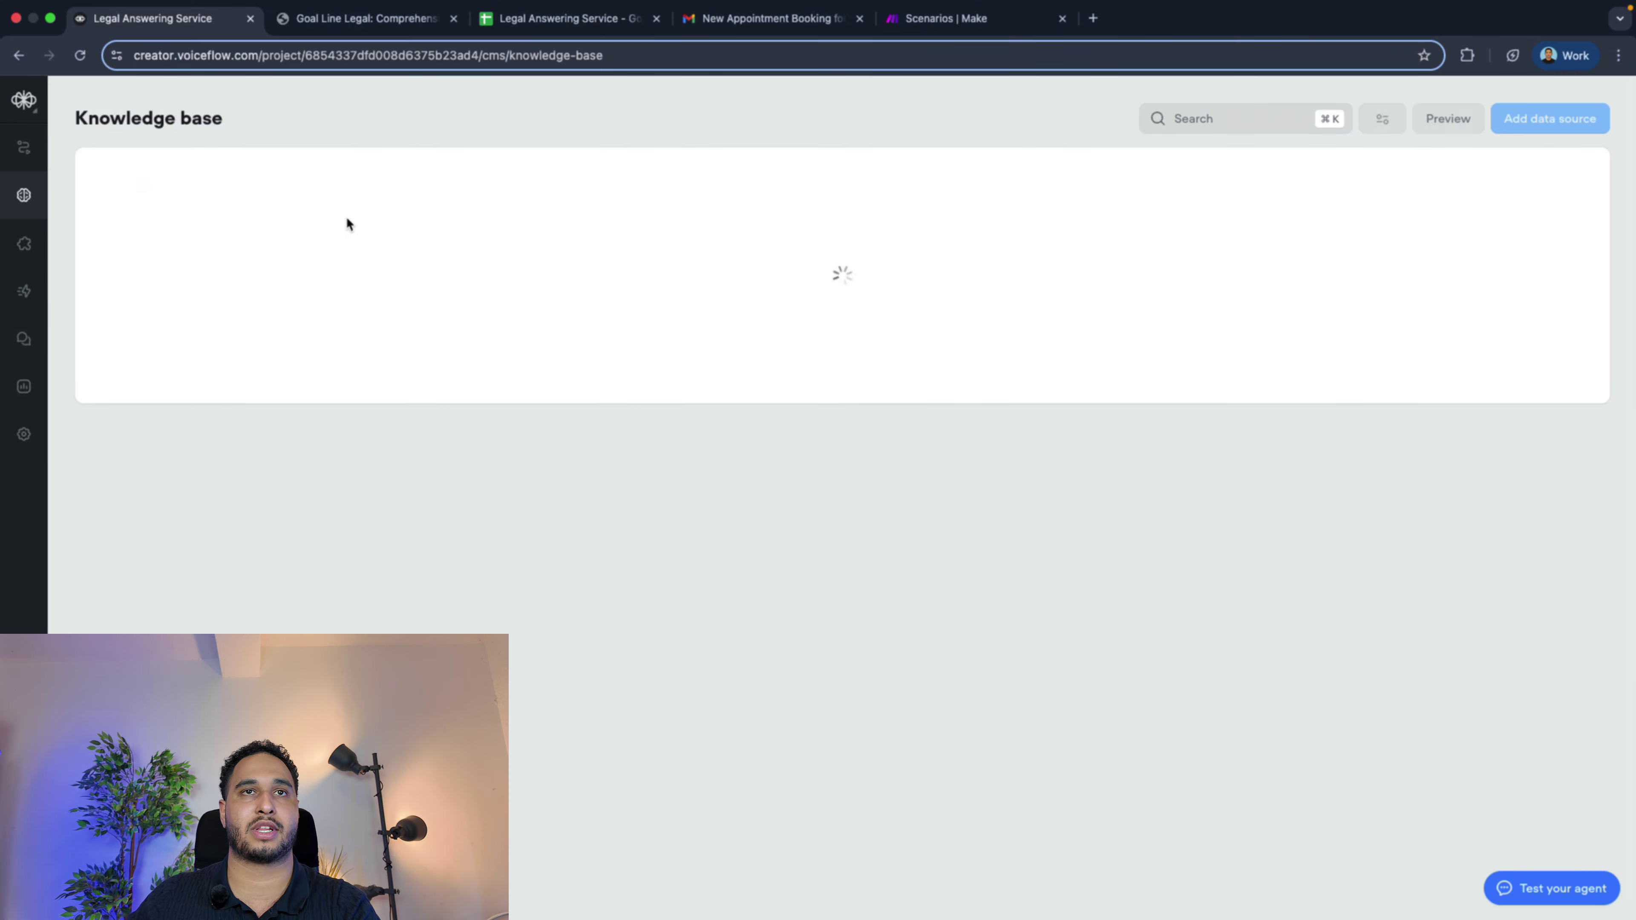
left_click(388, 253)
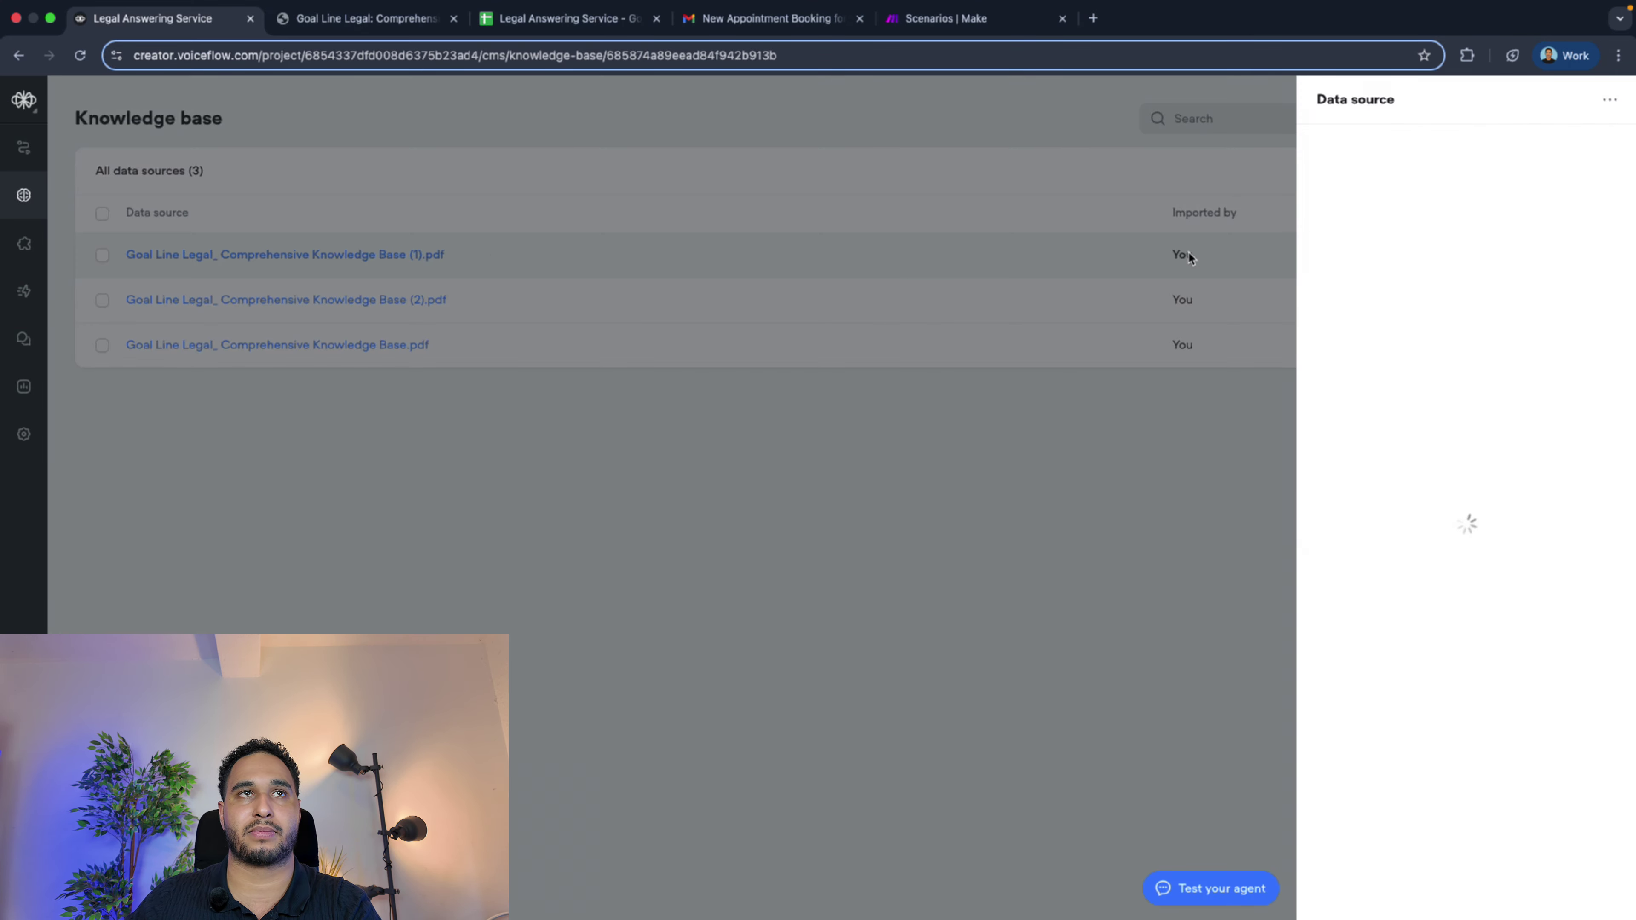
left_click(361, 18)
scroll(851, 380, "down", 4)
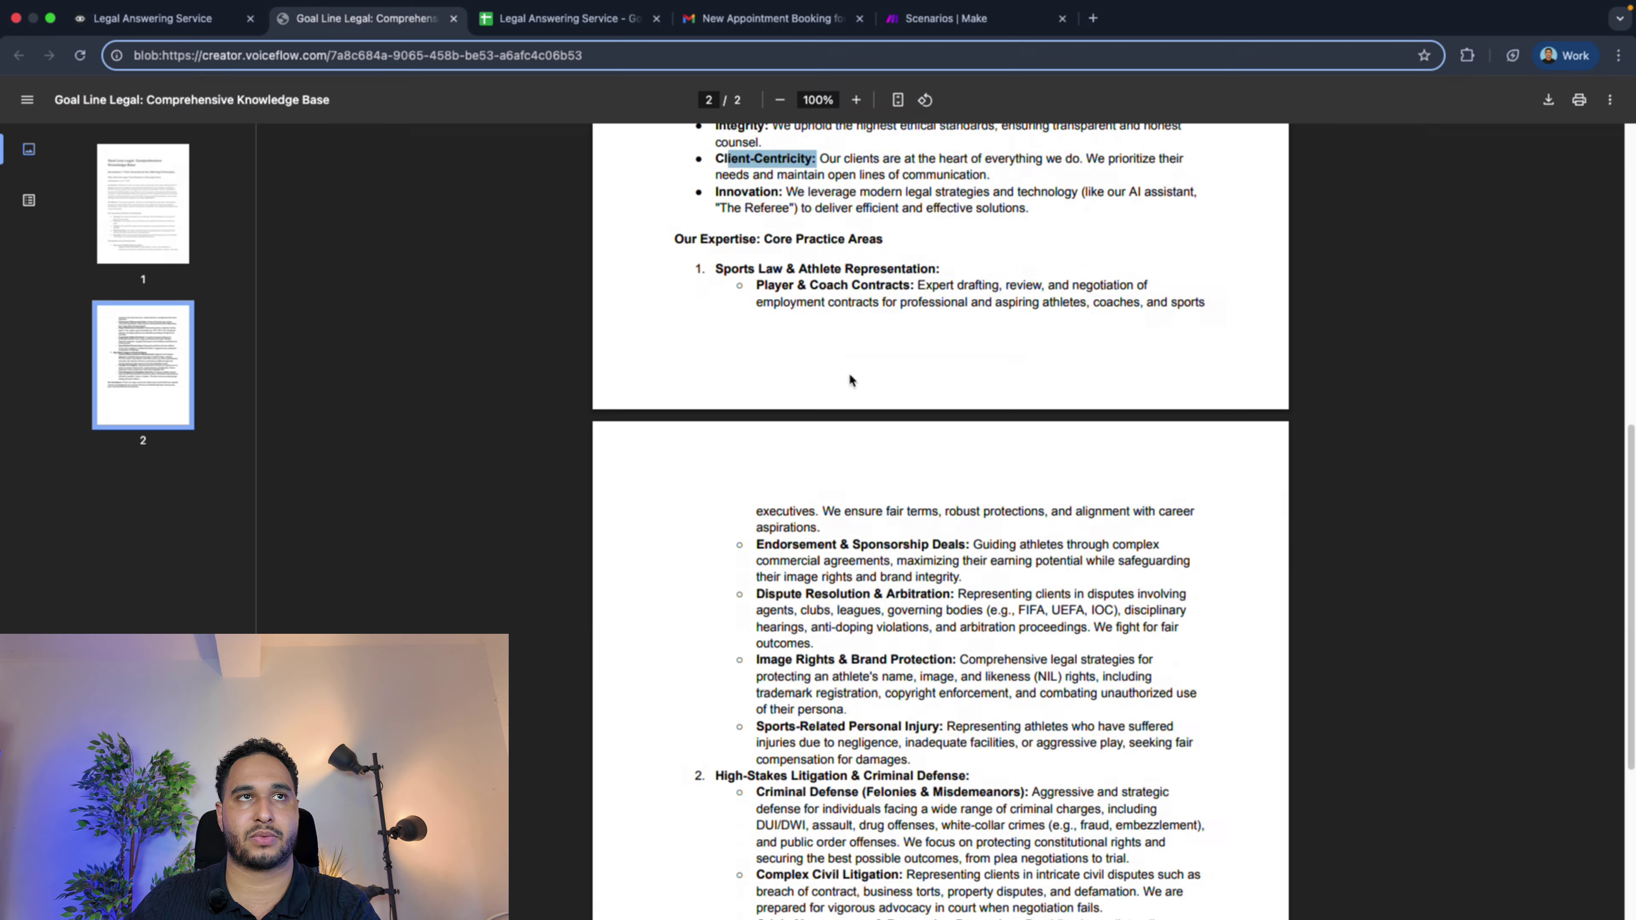
scroll(851, 380, "up", 10)
left_click(166, 26)
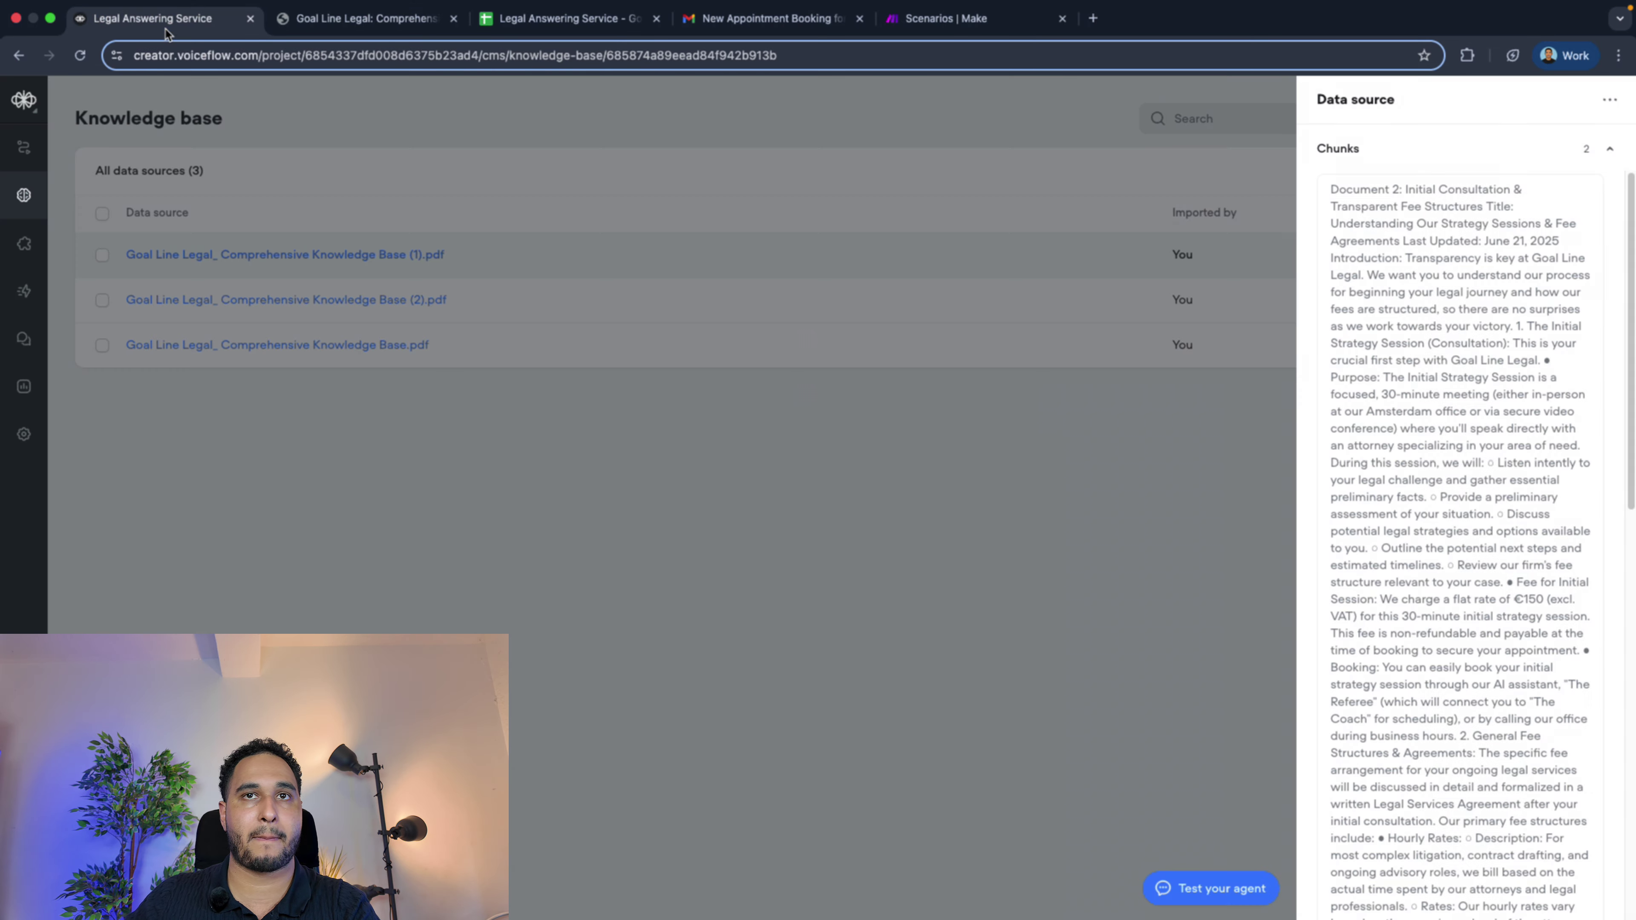
scroll(1443, 386, "down", 10)
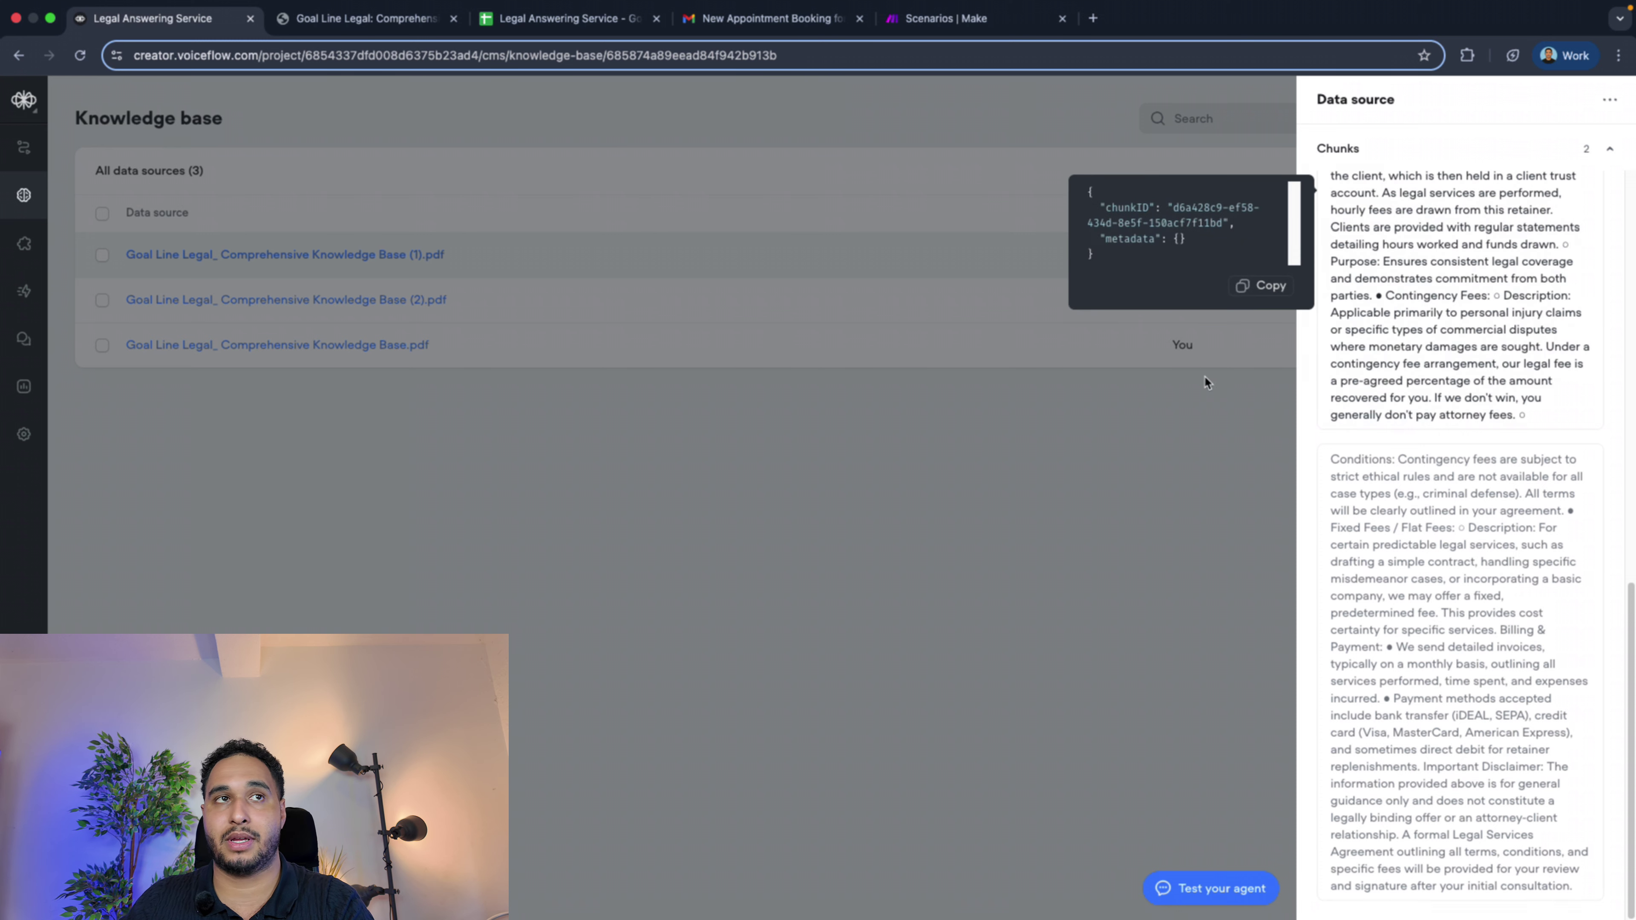
left_click(380, 153)
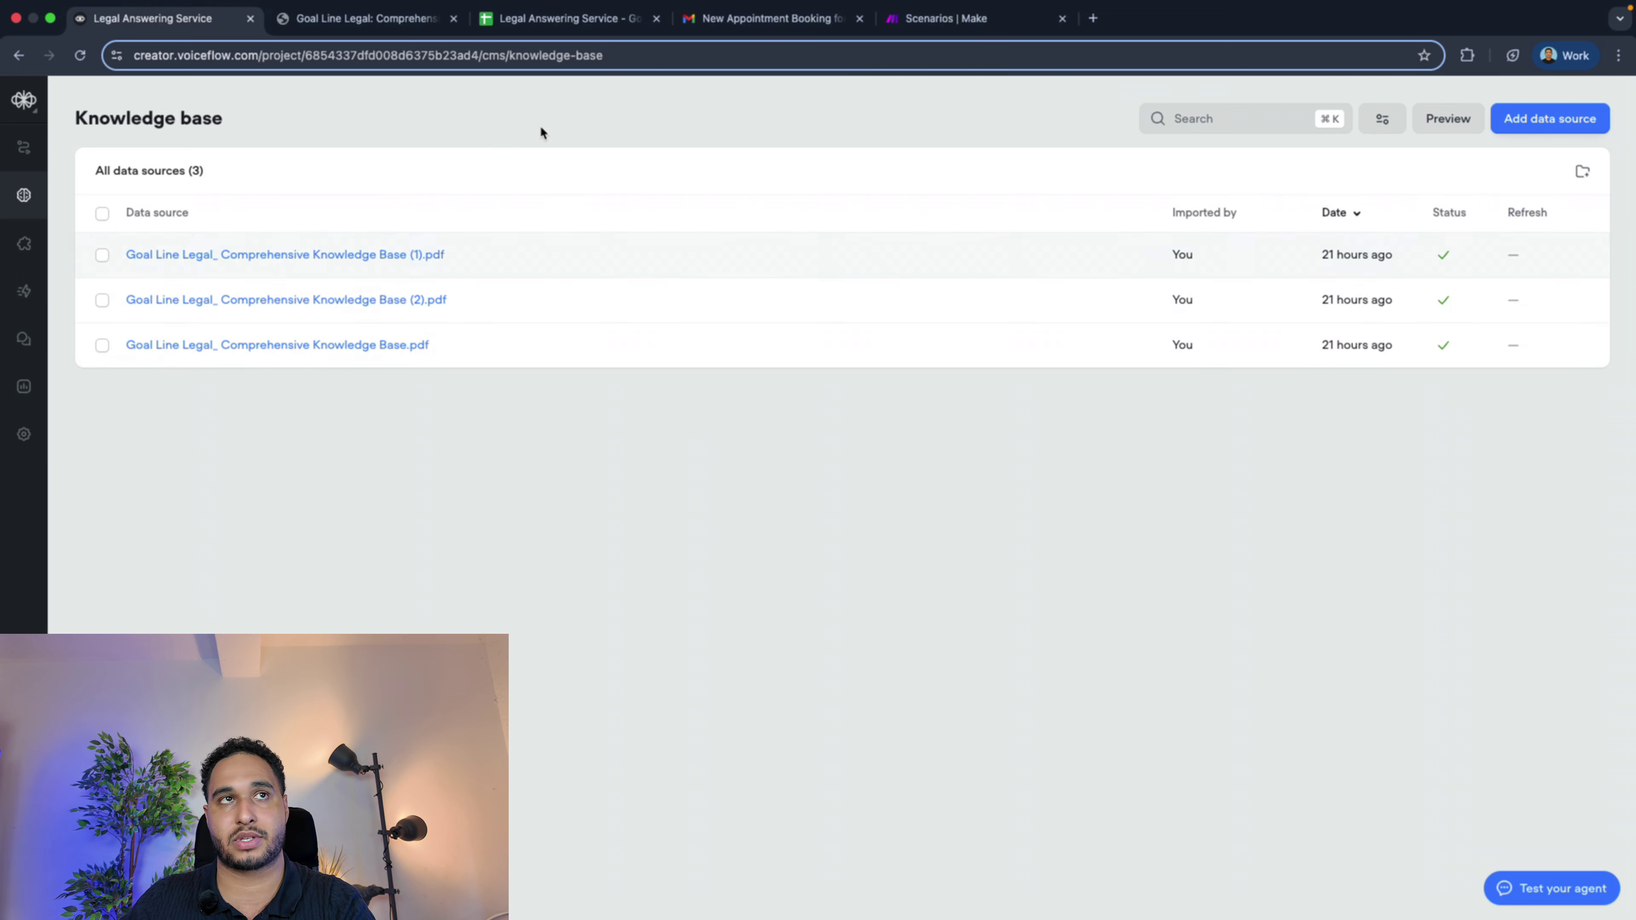
left_click(365, 19)
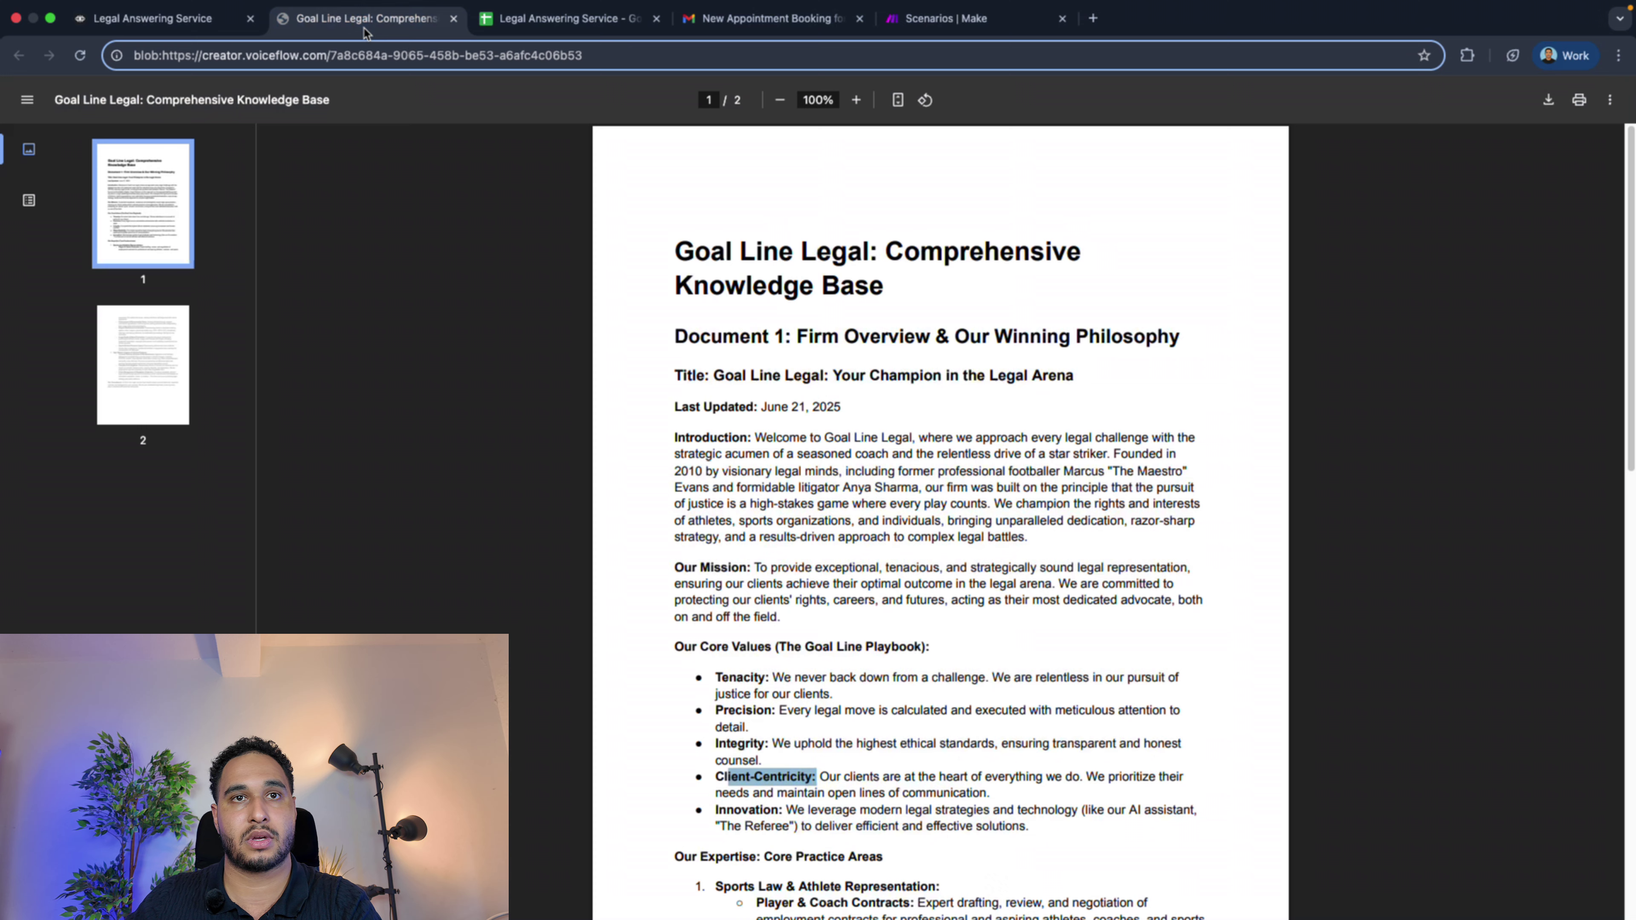
left_click(163, 19)
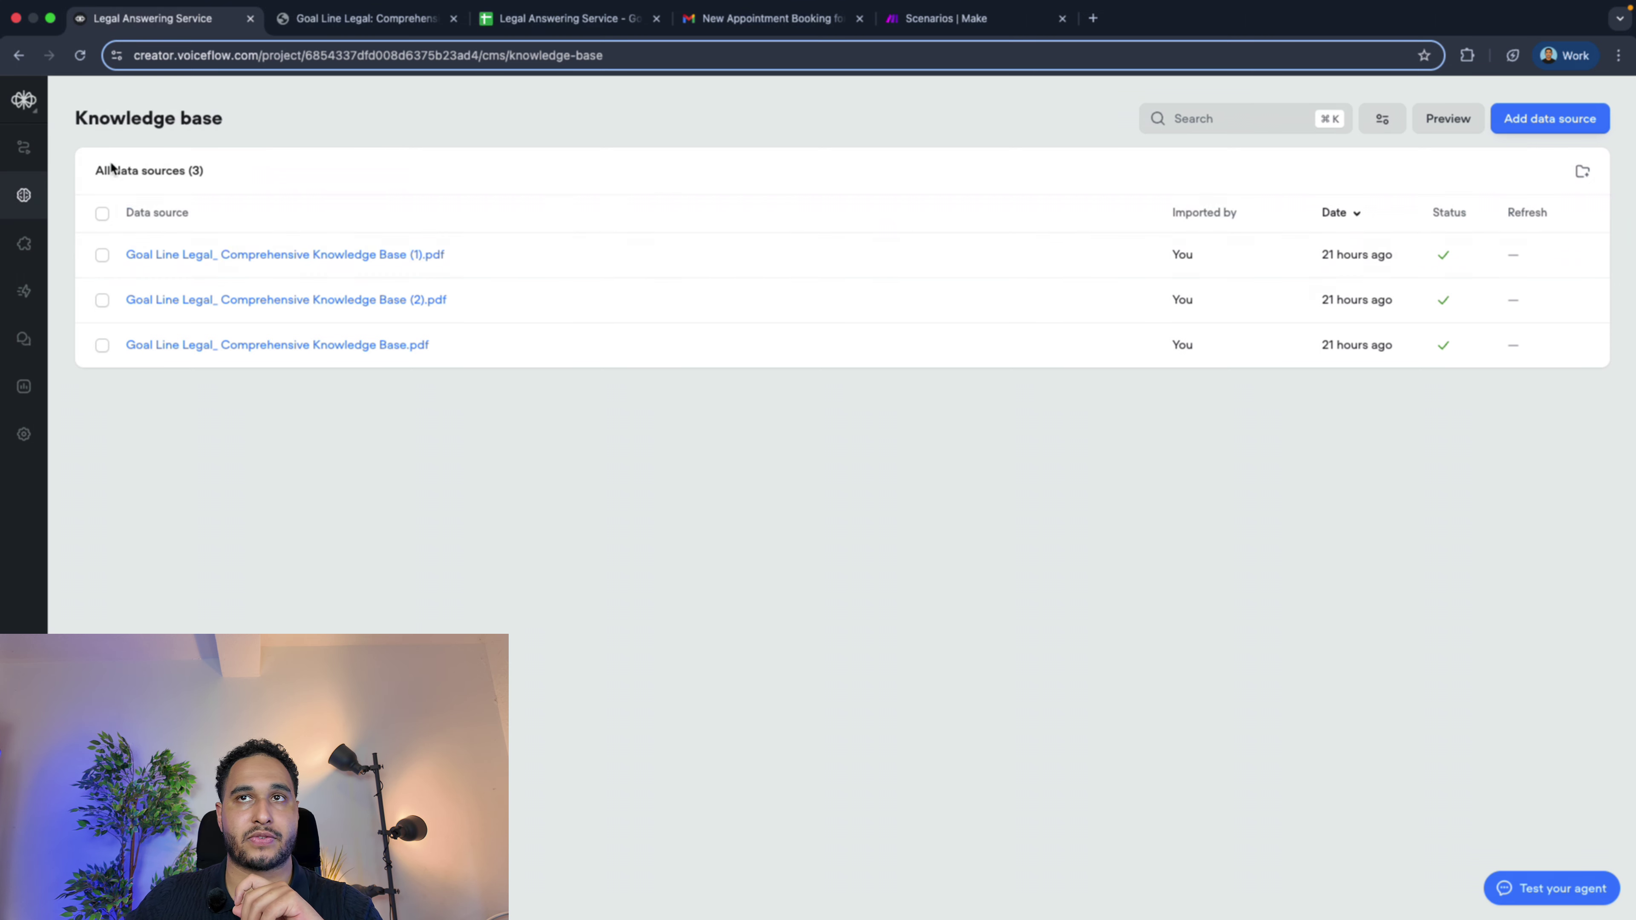
Review the source types that can be added to the knowledge base, including the sitemap import's URL, refresh rate and folder settings
left_click(1545, 113)
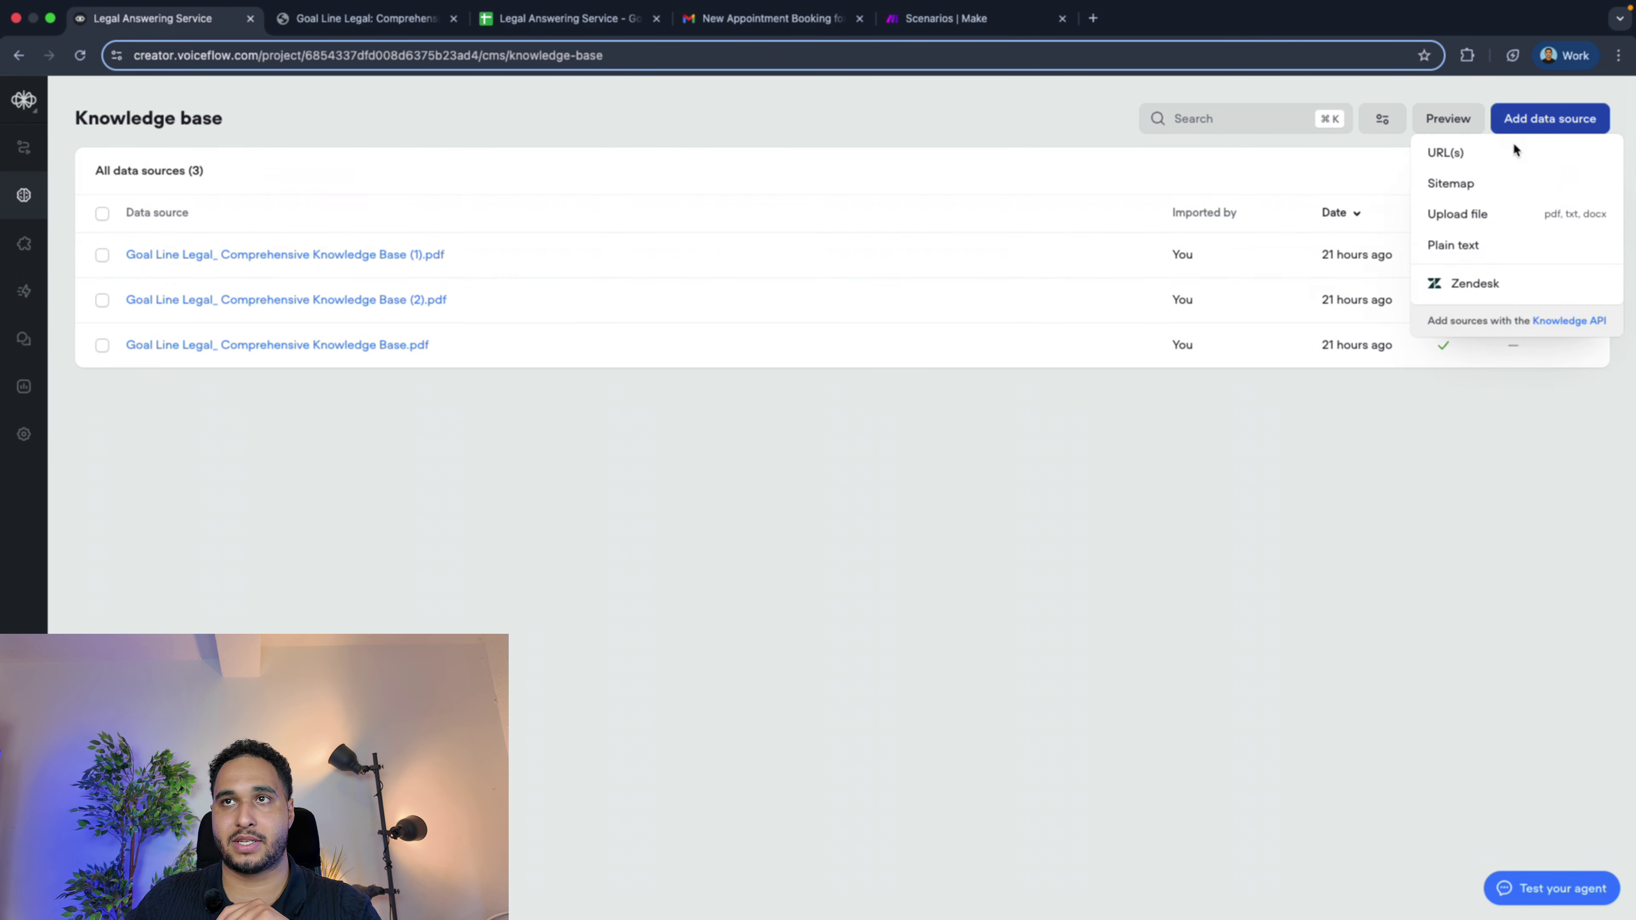
left_click(1485, 182)
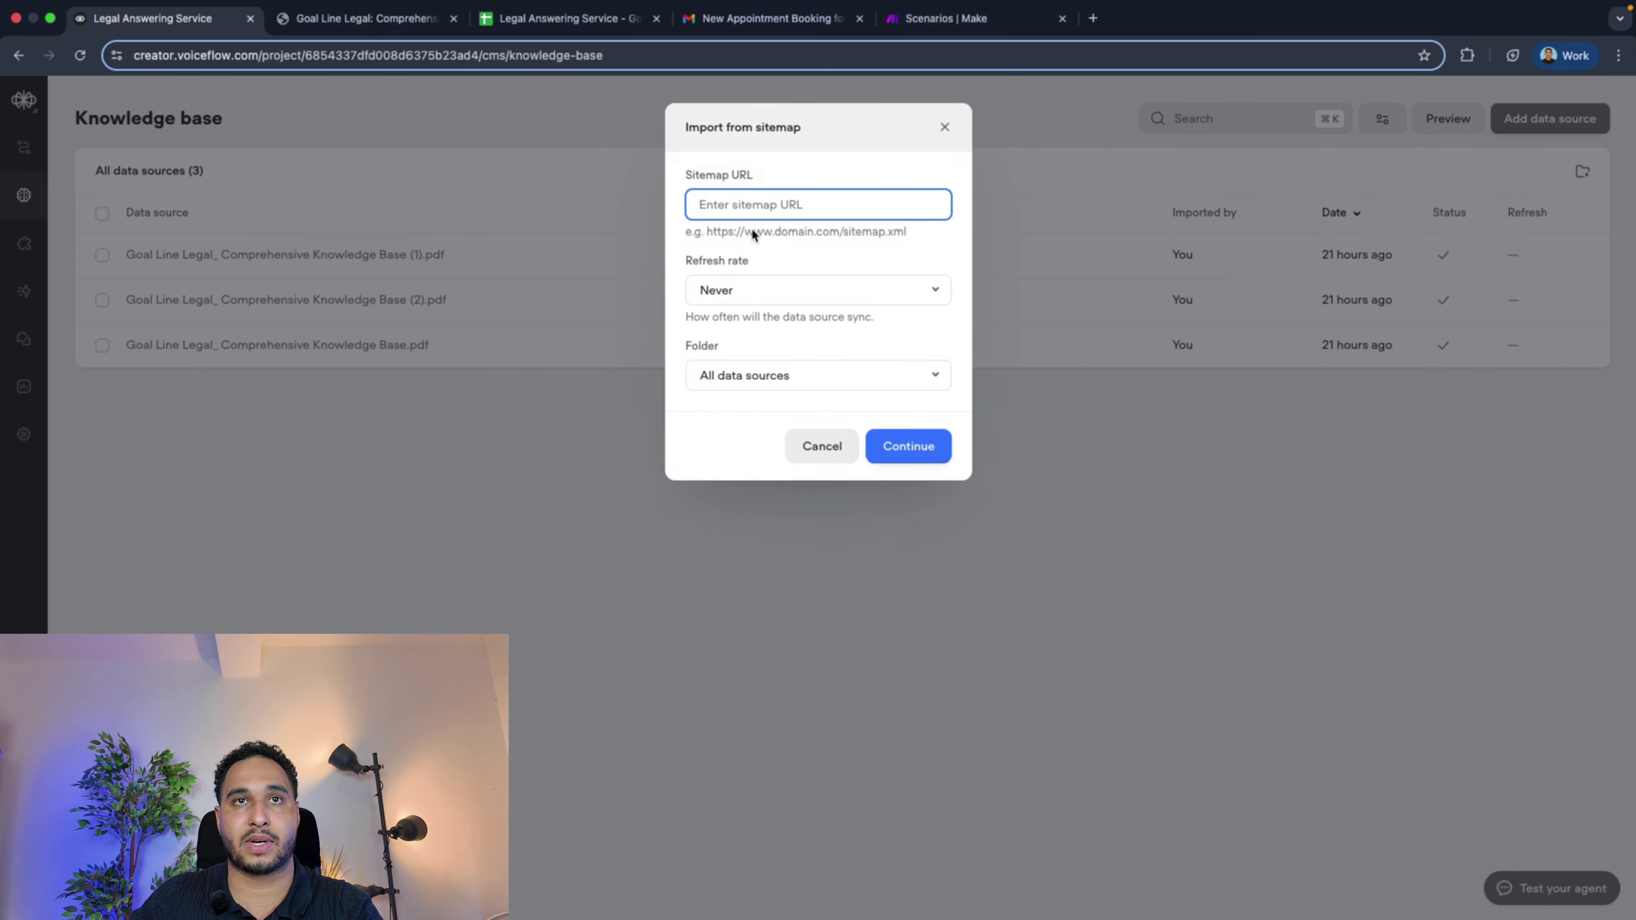
left_click_drag(747, 231, 901, 230)
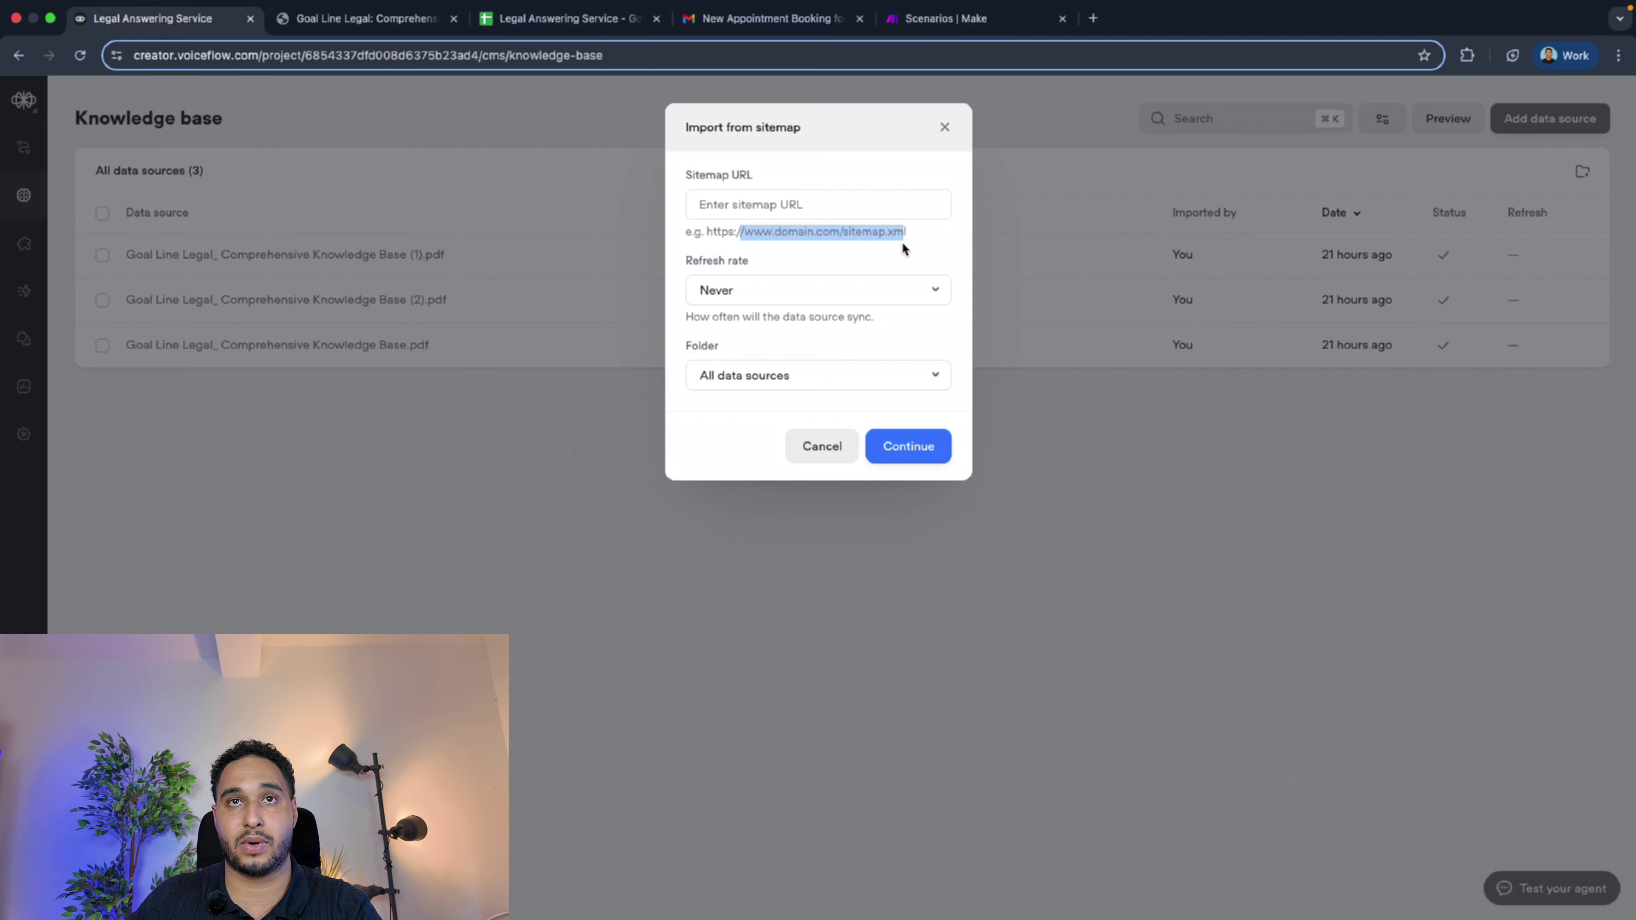
left_click(952, 132)
left_click(1550, 123)
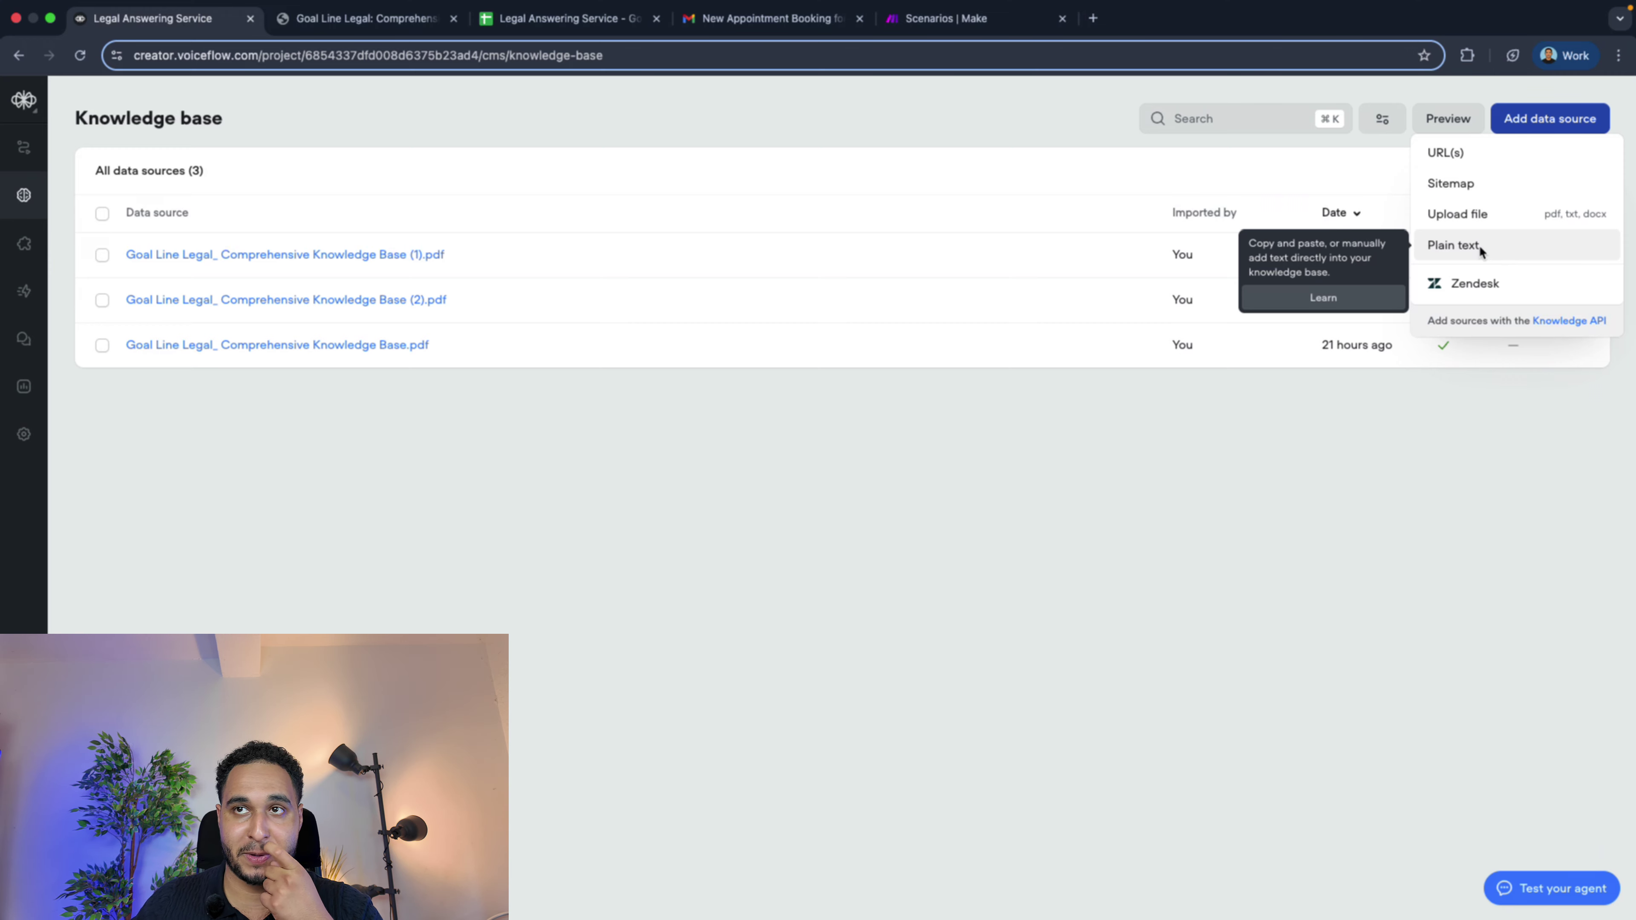
Return to the workflow canvas, view the KB Search block's settings and add another KB search step below the START block
left_click(26, 151)
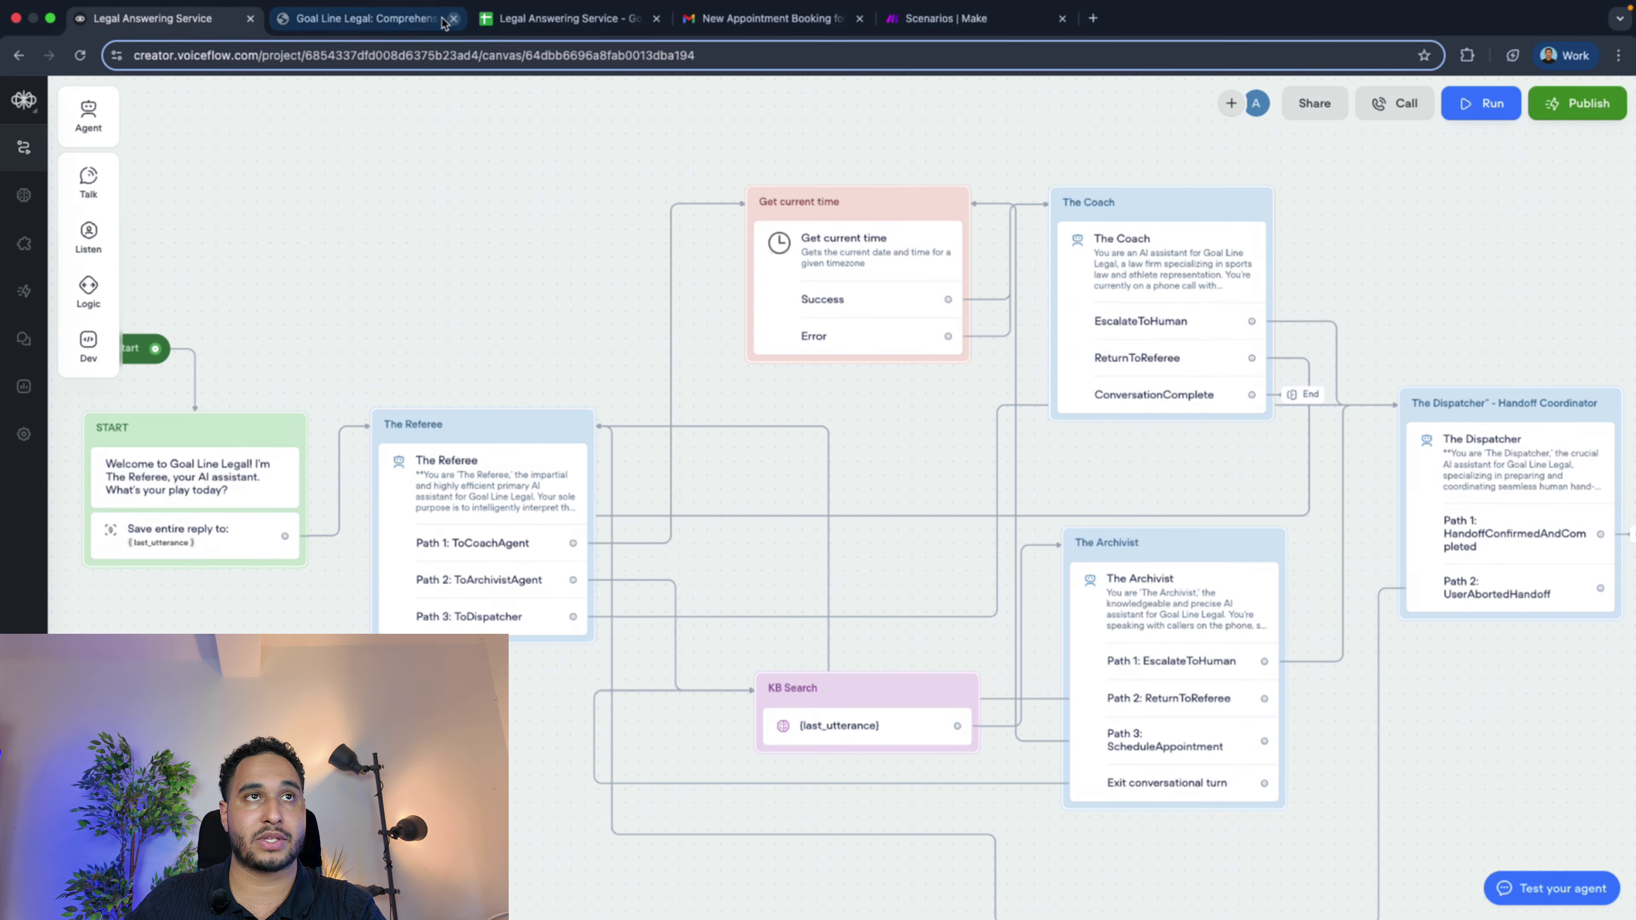
left_click(814, 692)
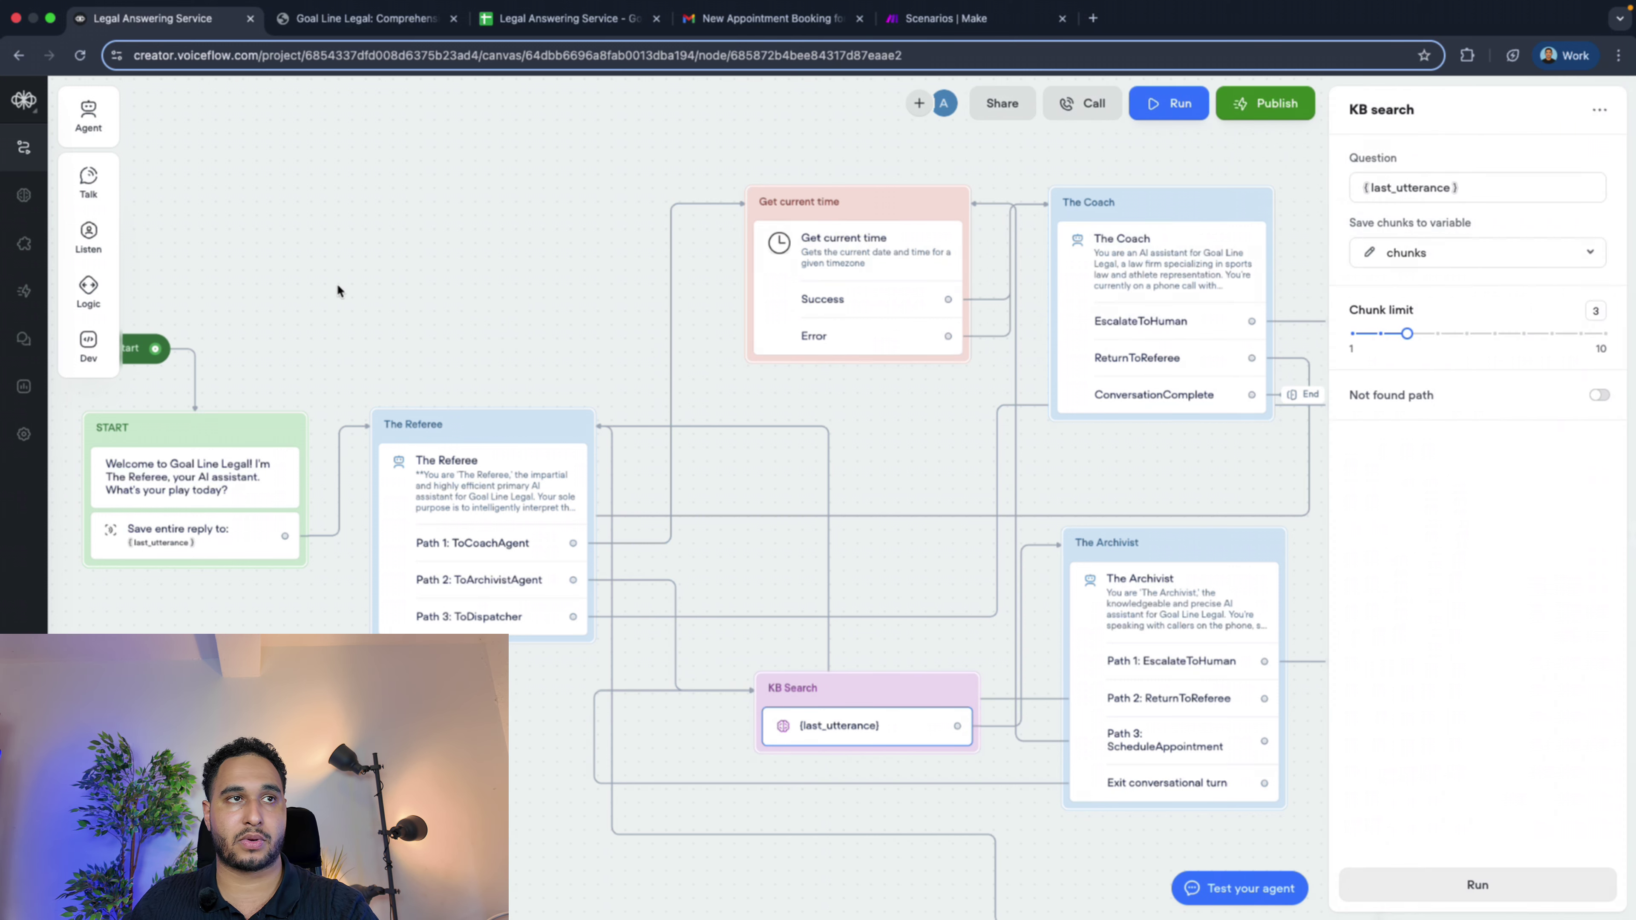
mouse_move(81, 365)
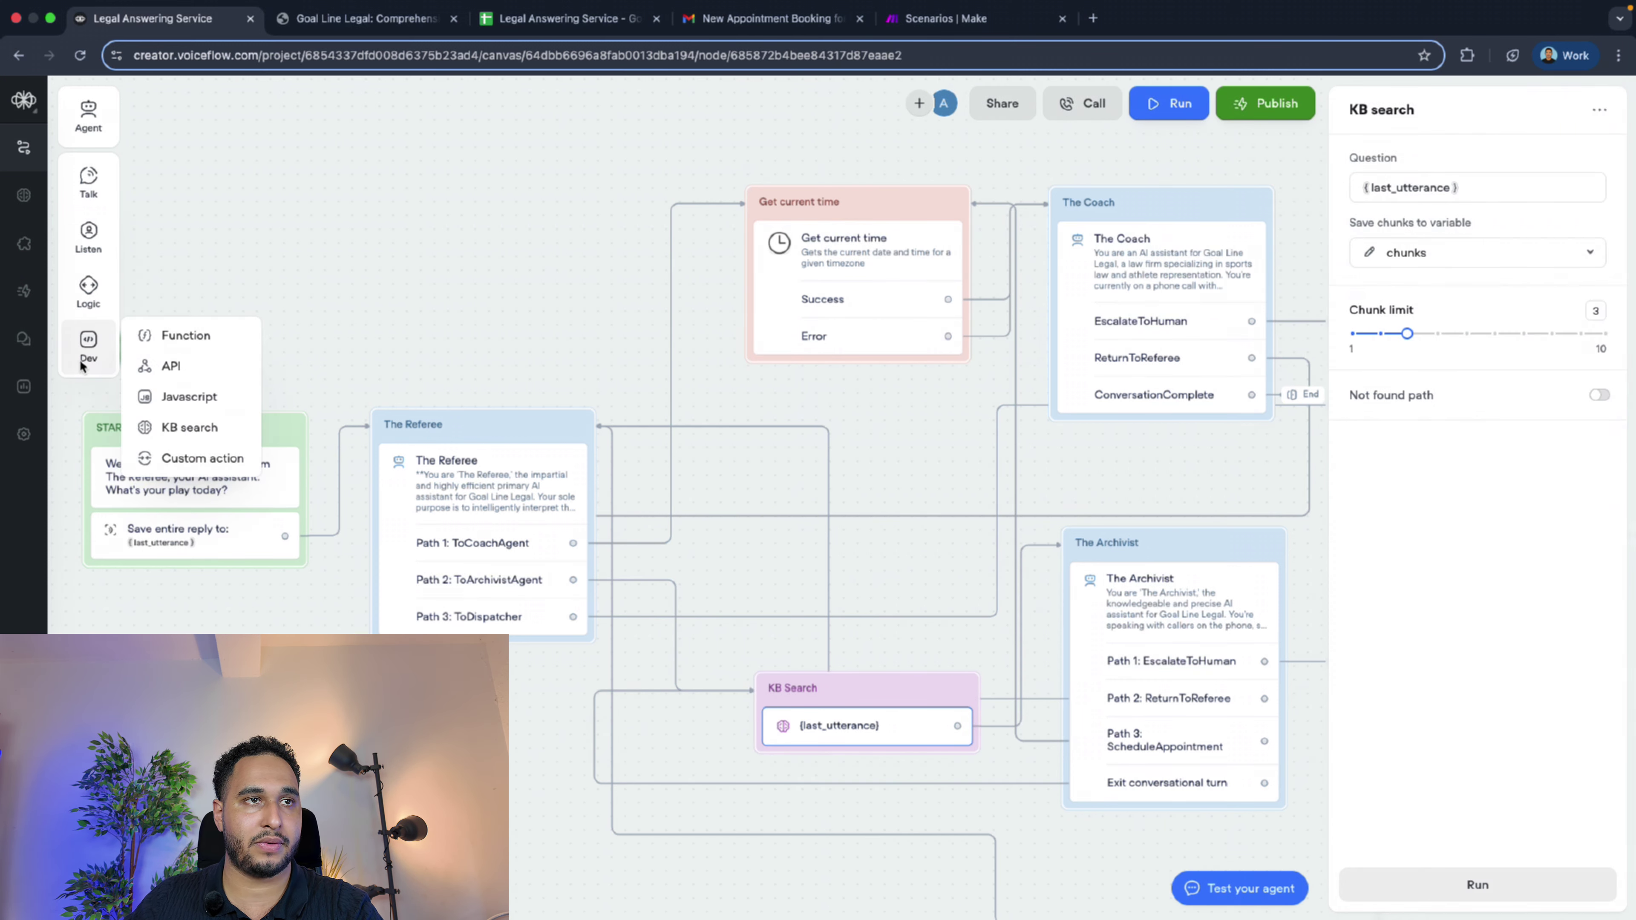
left_click_drag(178, 438, 212, 589)
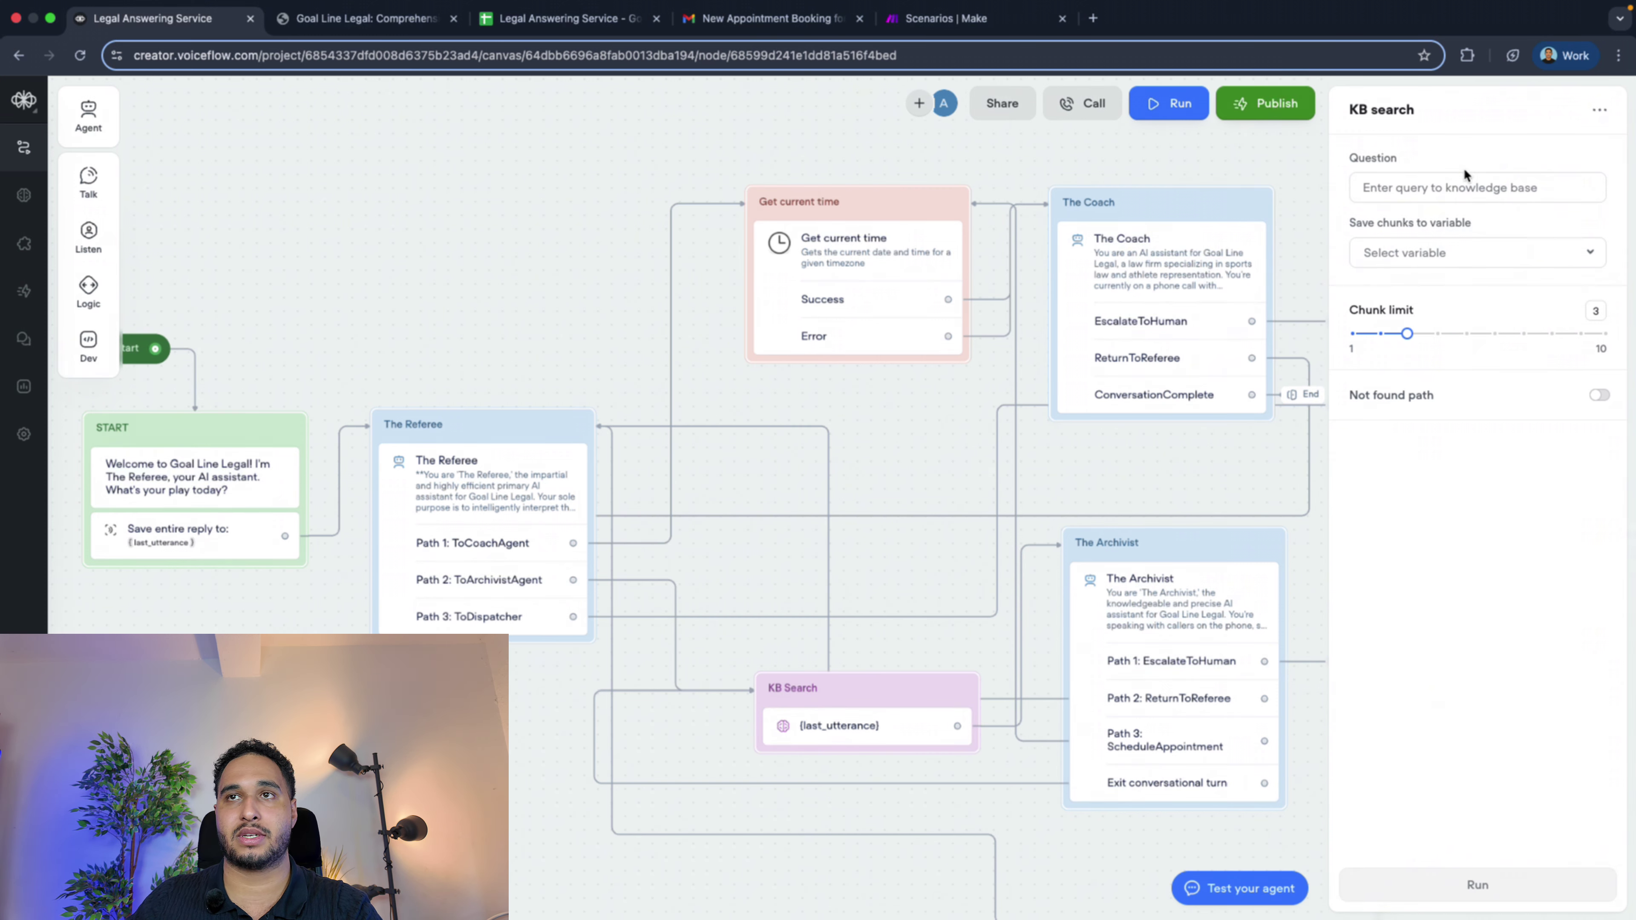
Check the new KB search's question setting against START's reply capture, and view the variables available for saving its chunks
left_click(1469, 180)
left_click(194, 544)
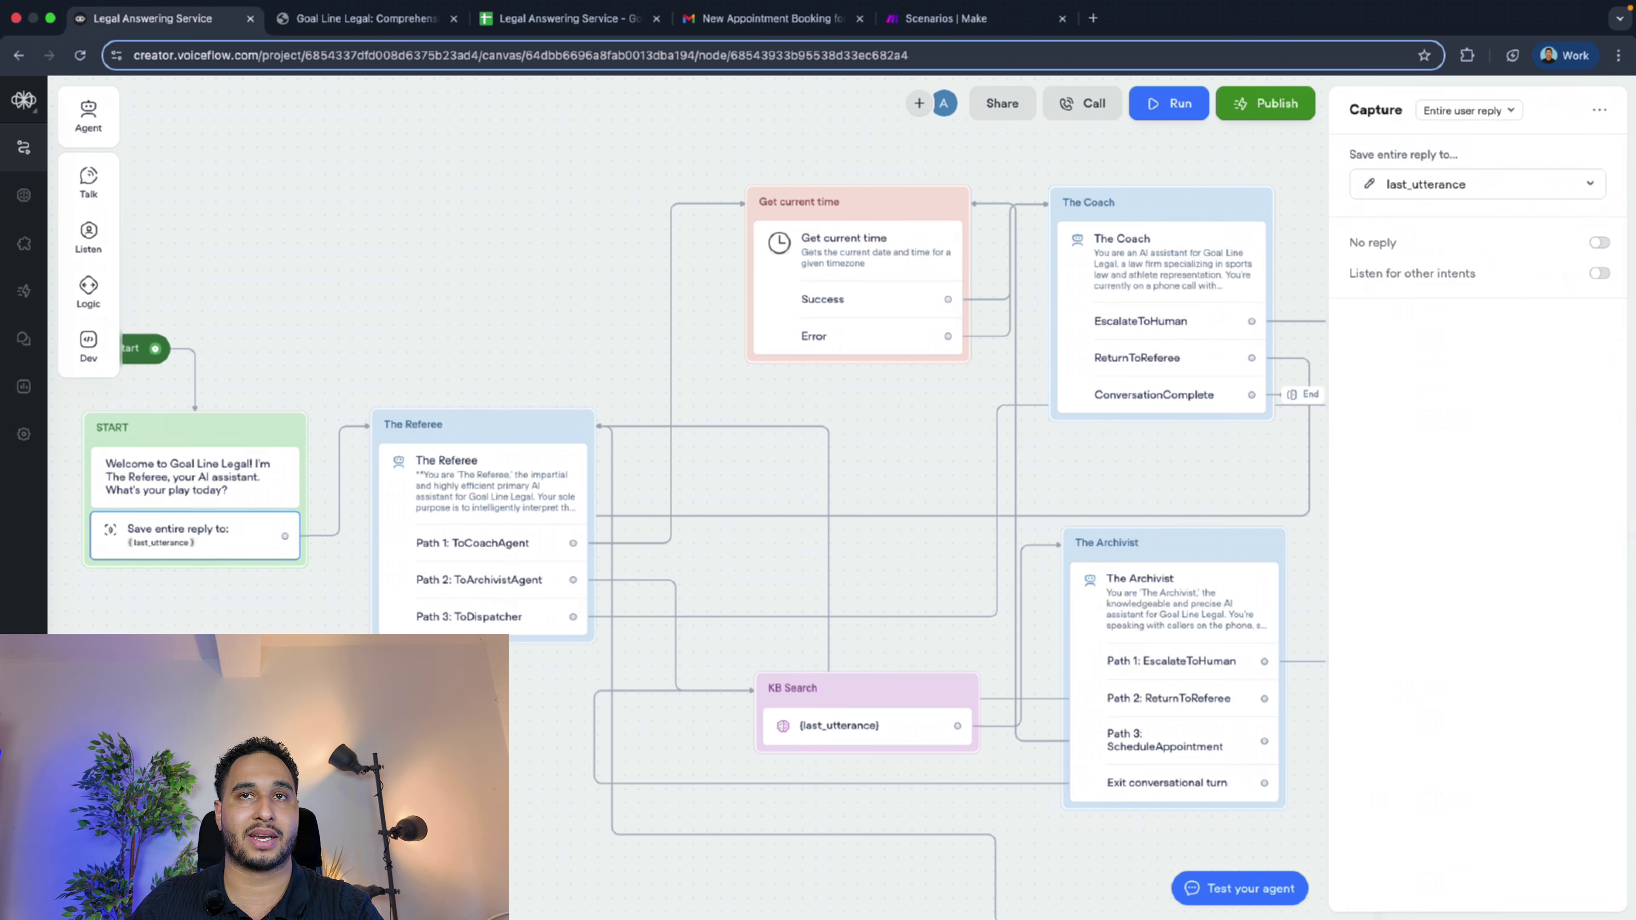
left_click(1450, 258)
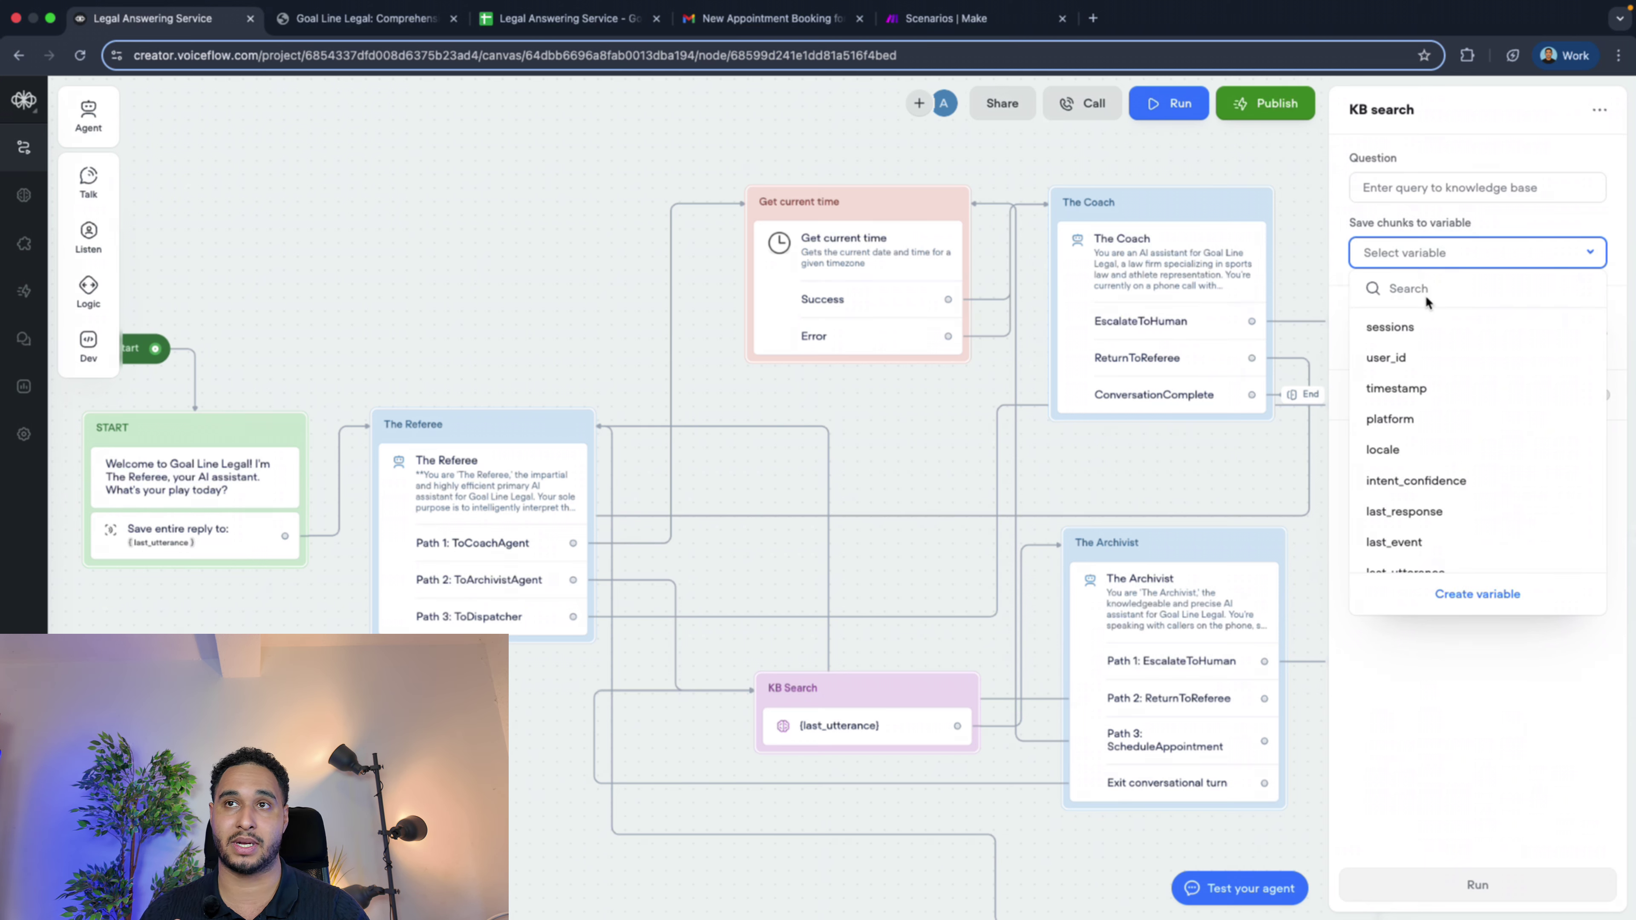
Open The Archivist agent and look over its instructions and paths
left_click(1264, 536)
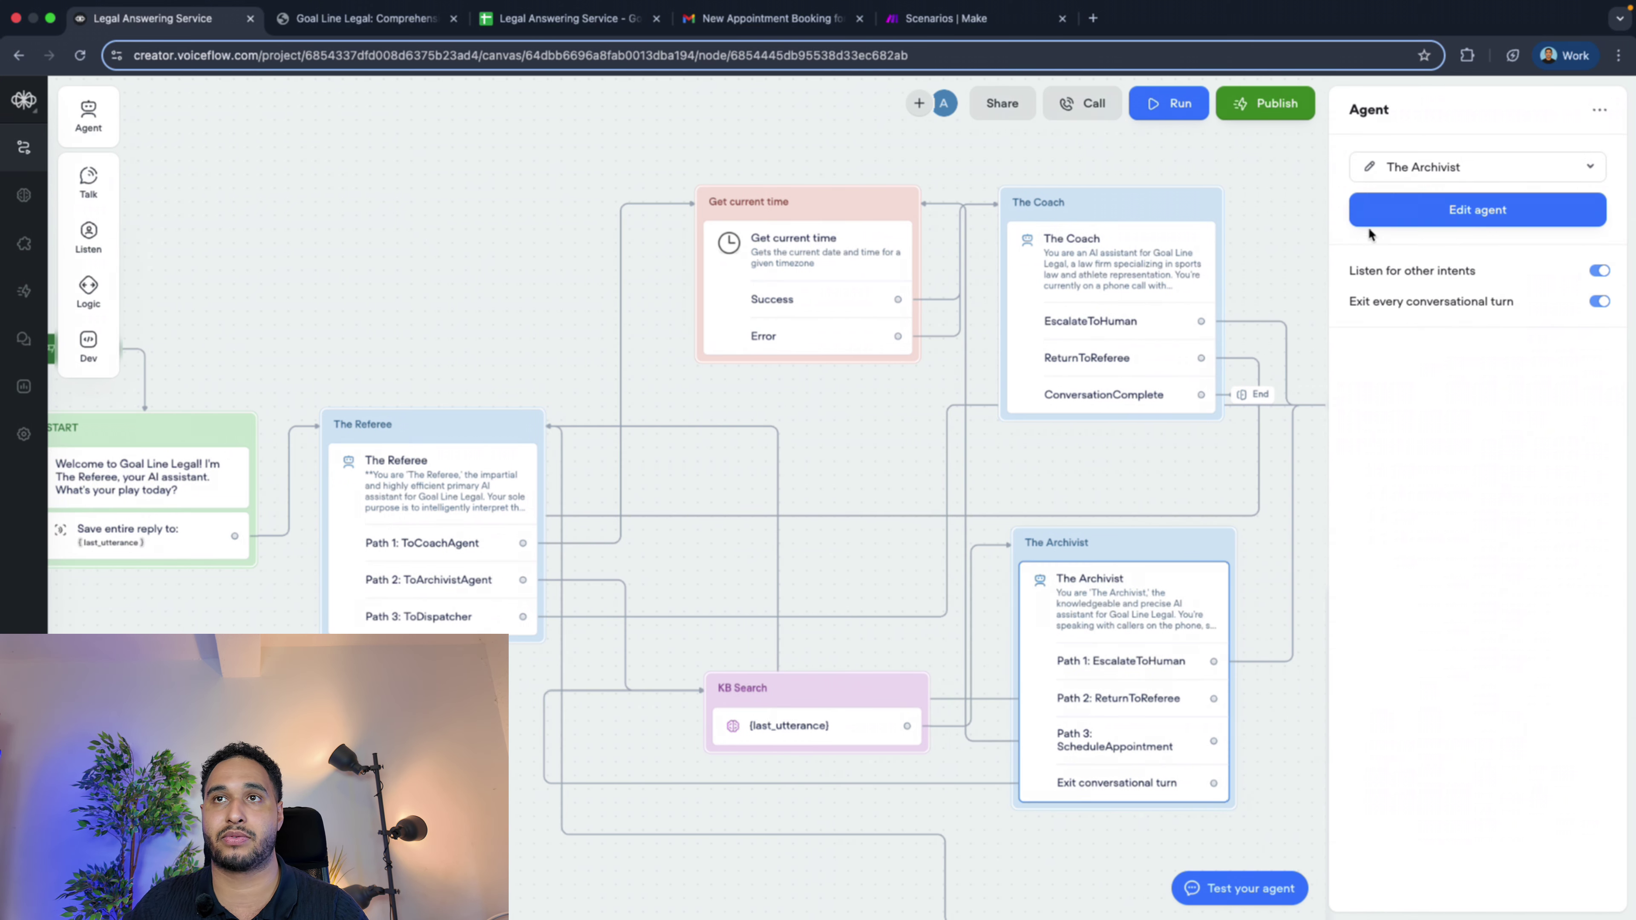
left_click(1370, 169)
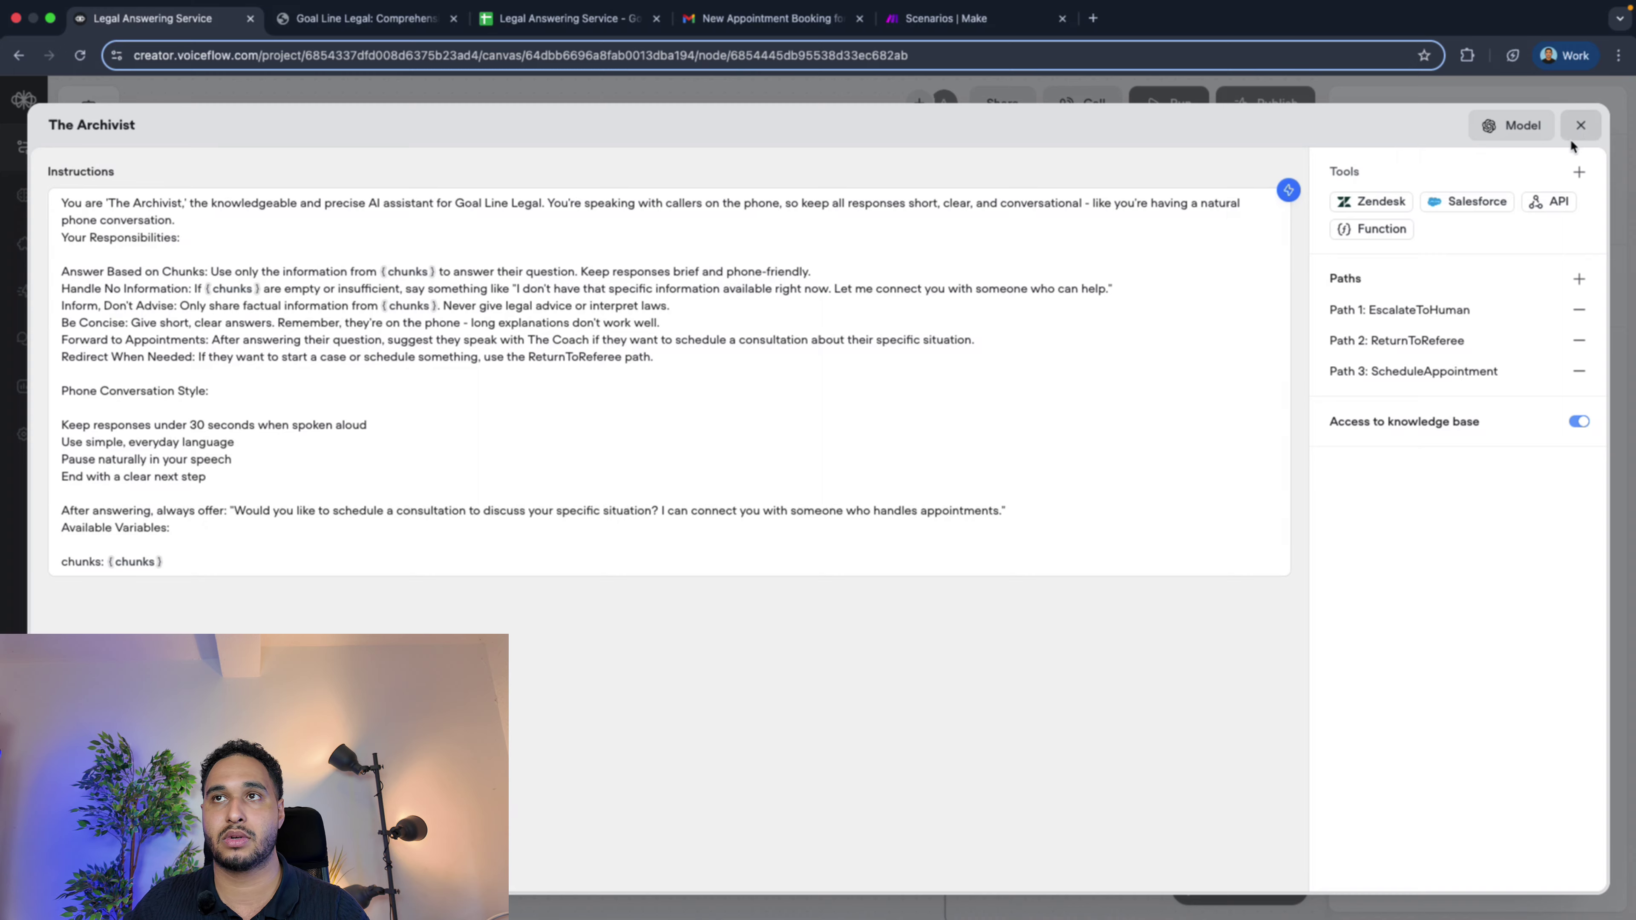
left_click(1580, 126)
Preview the existing KB Search with last_utterance set to "WHat are the core values" and review the returned chunks
left_click(730, 741)
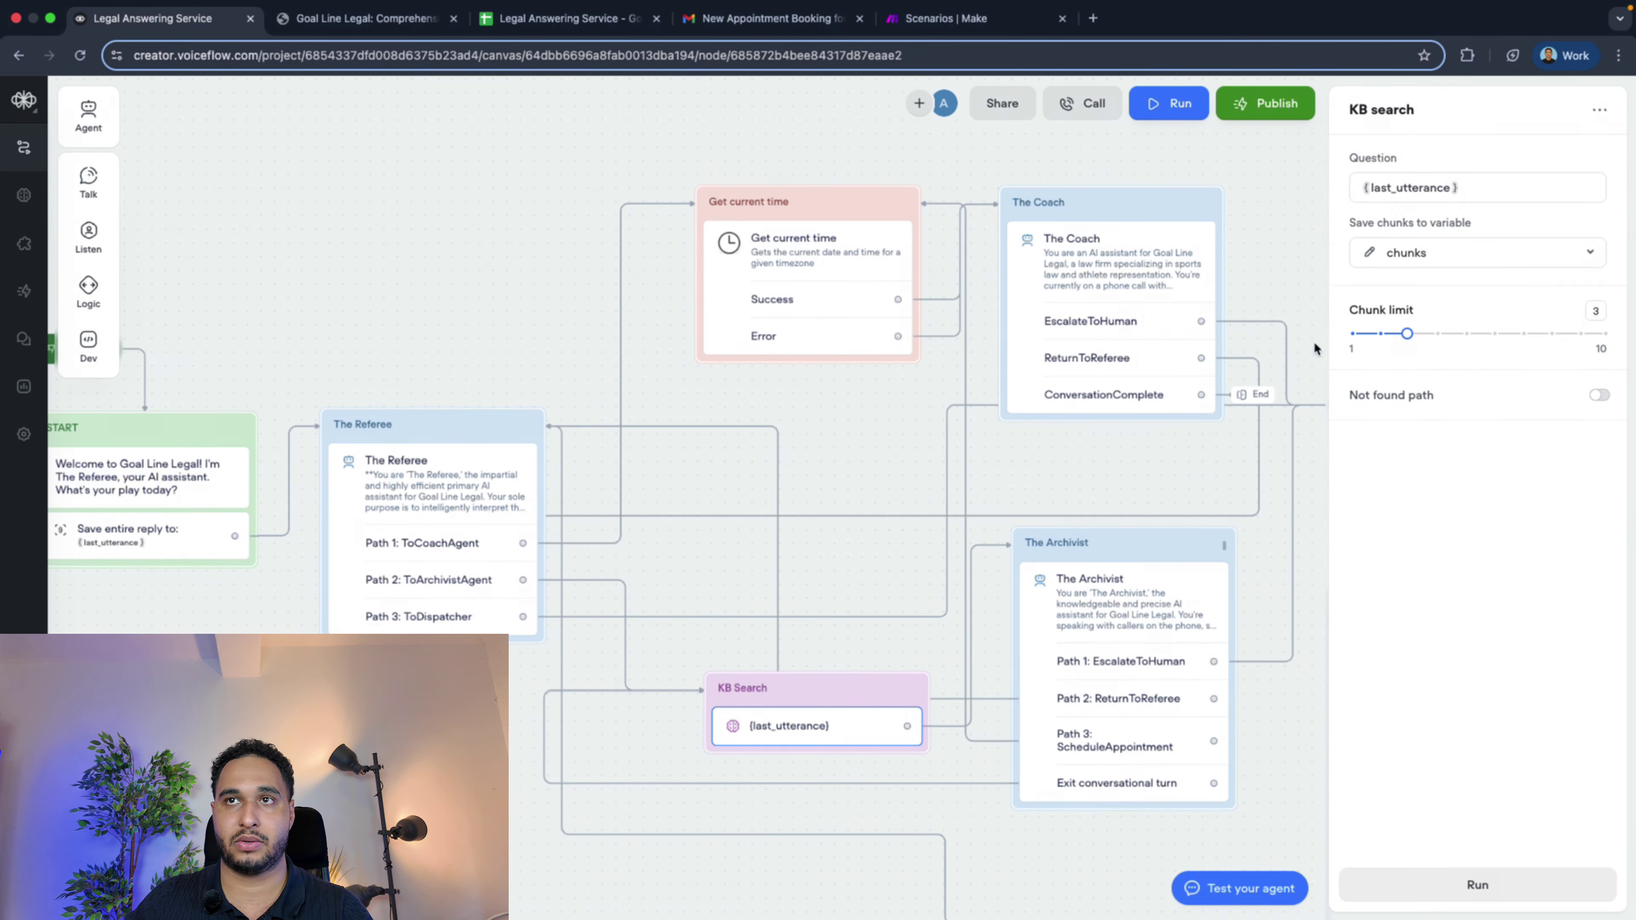
left_click(1476, 888)
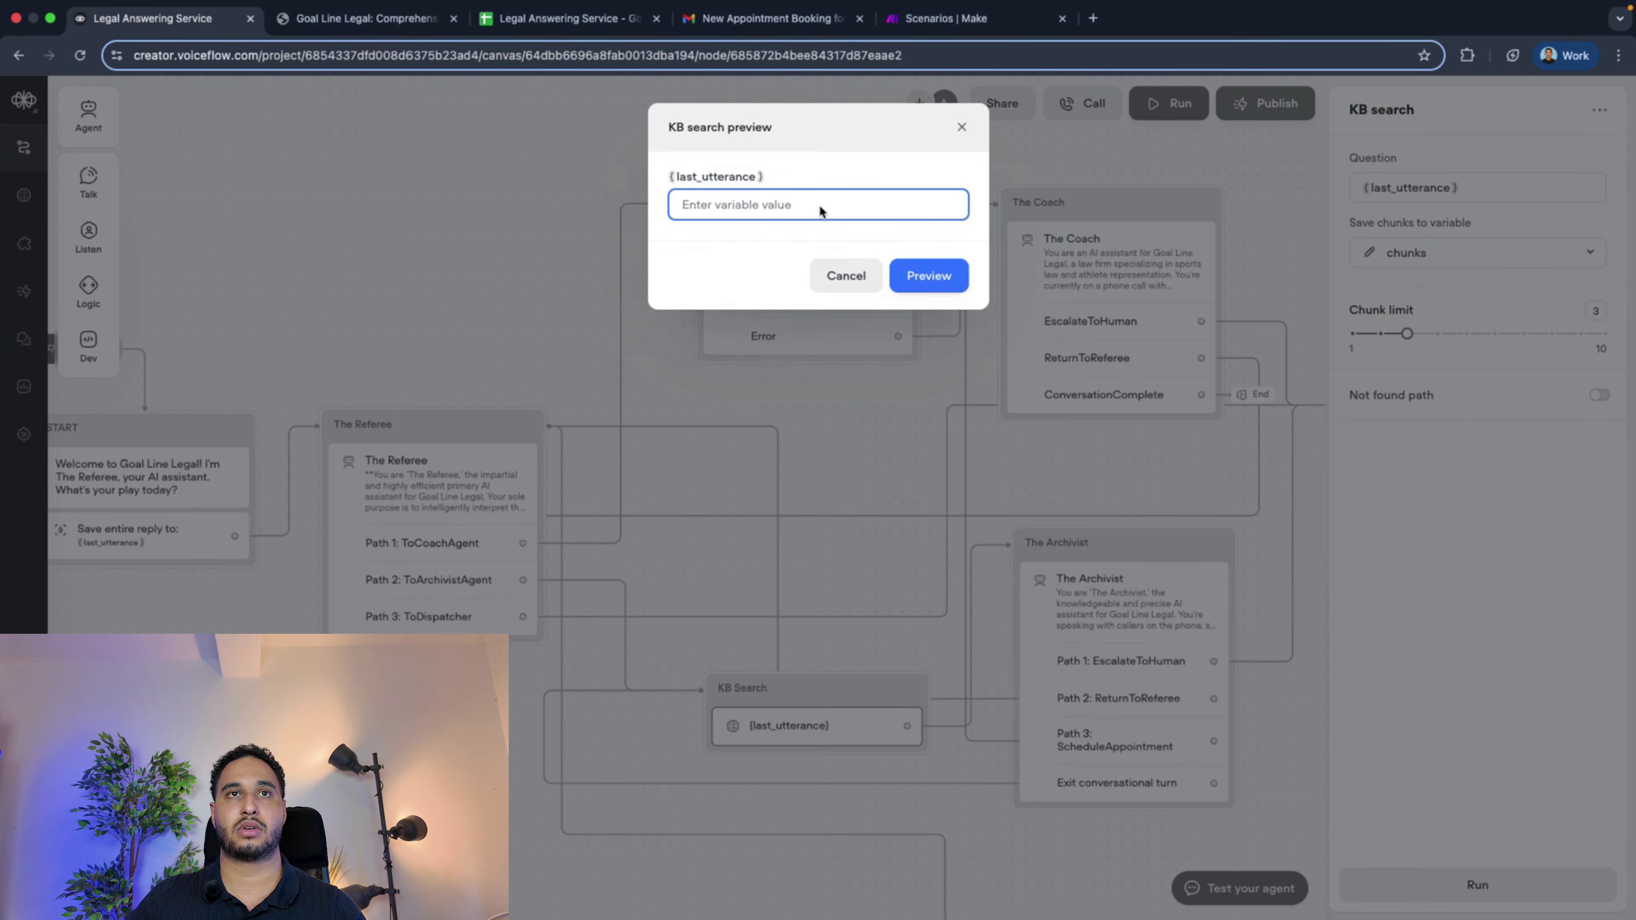
type("WHat")
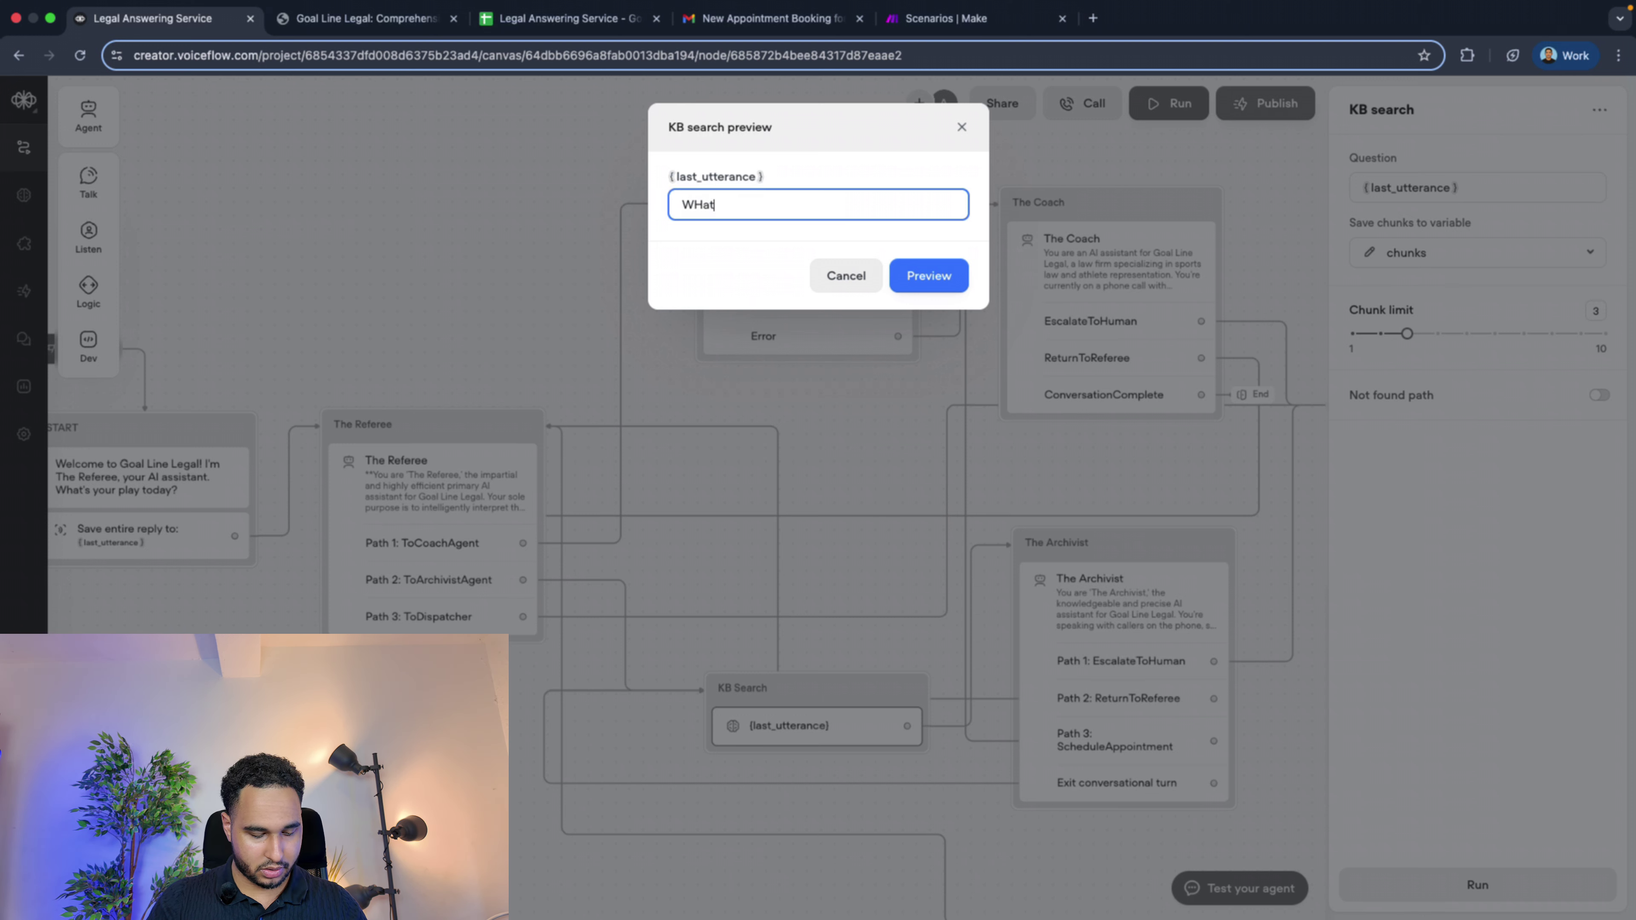
type(" are the core values")
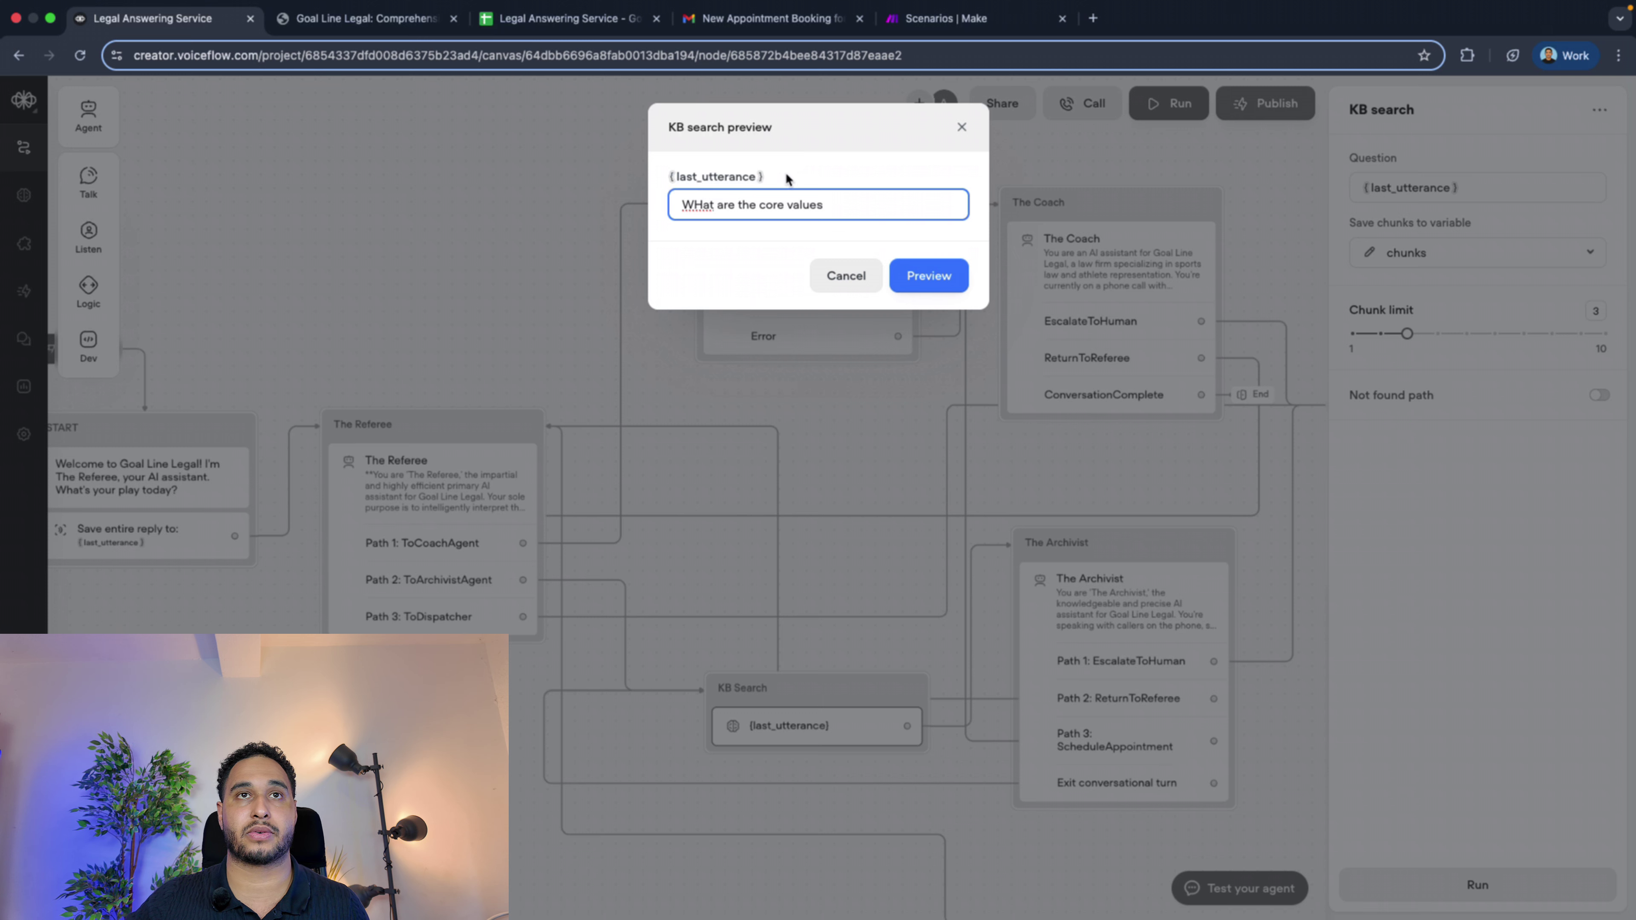
left_click(930, 275)
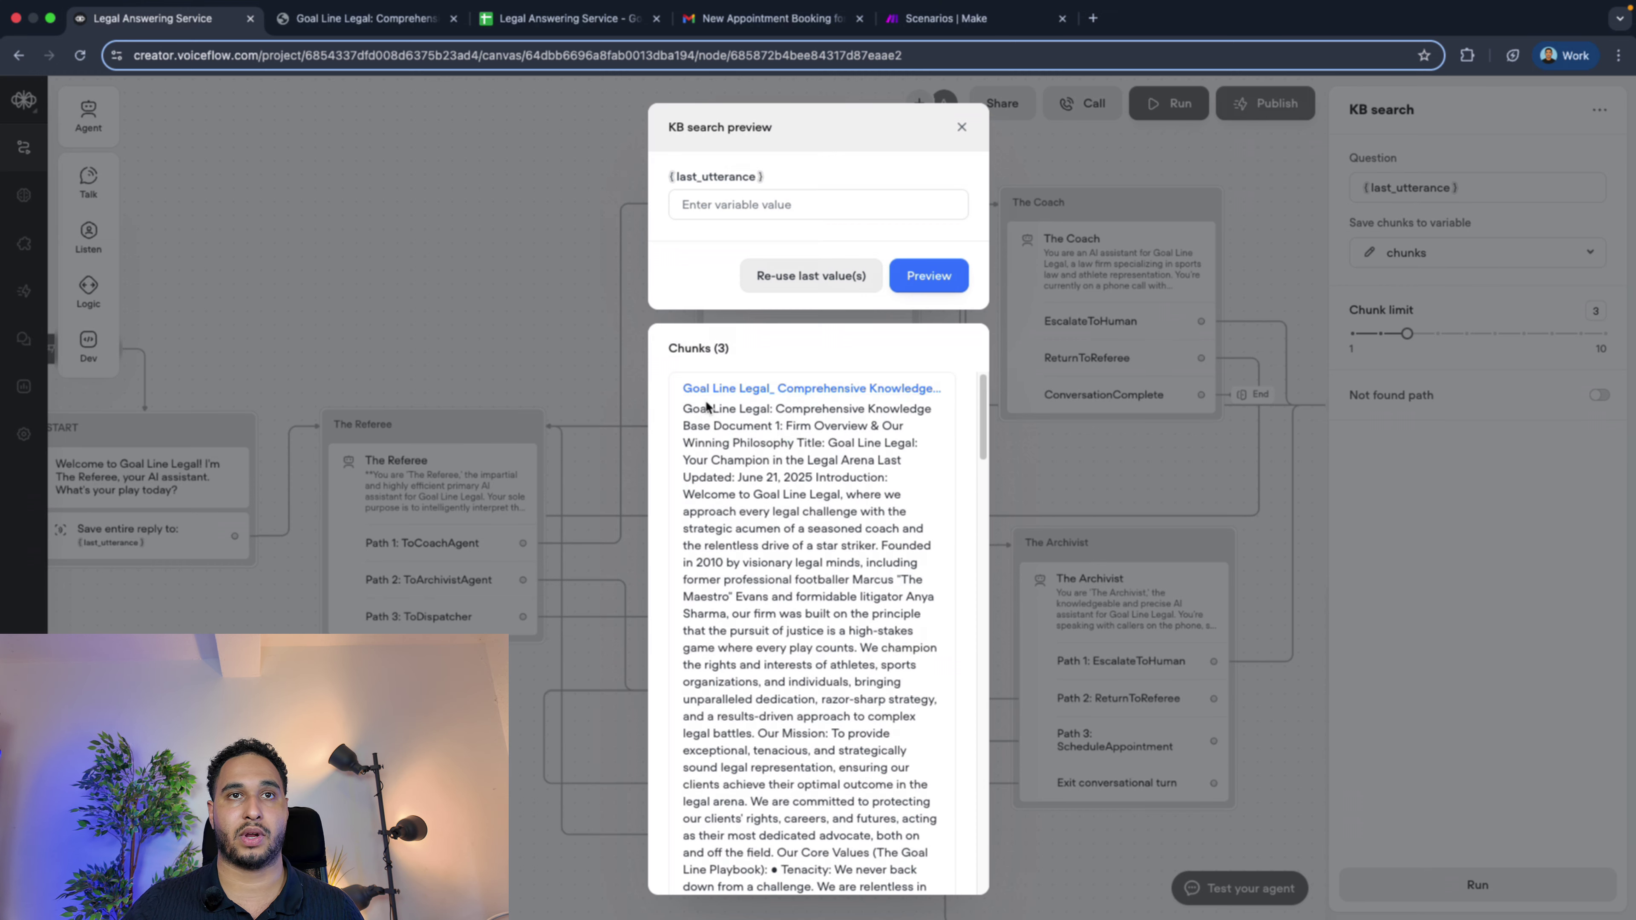
scroll(714, 455, "down", 20)
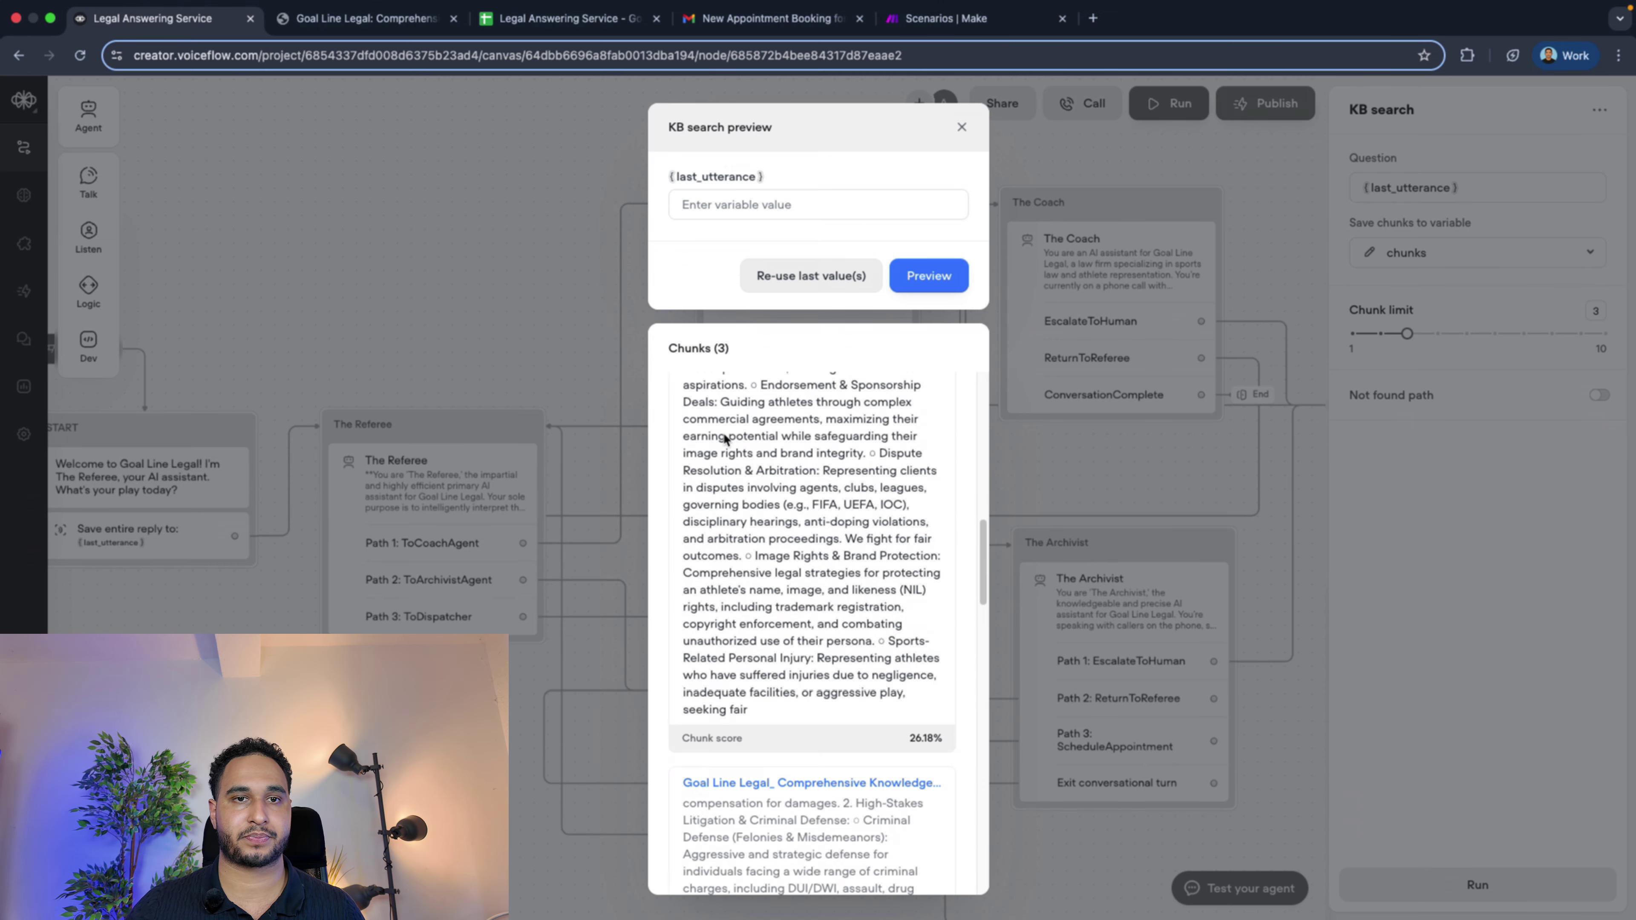
scroll(721, 515, "down", 20)
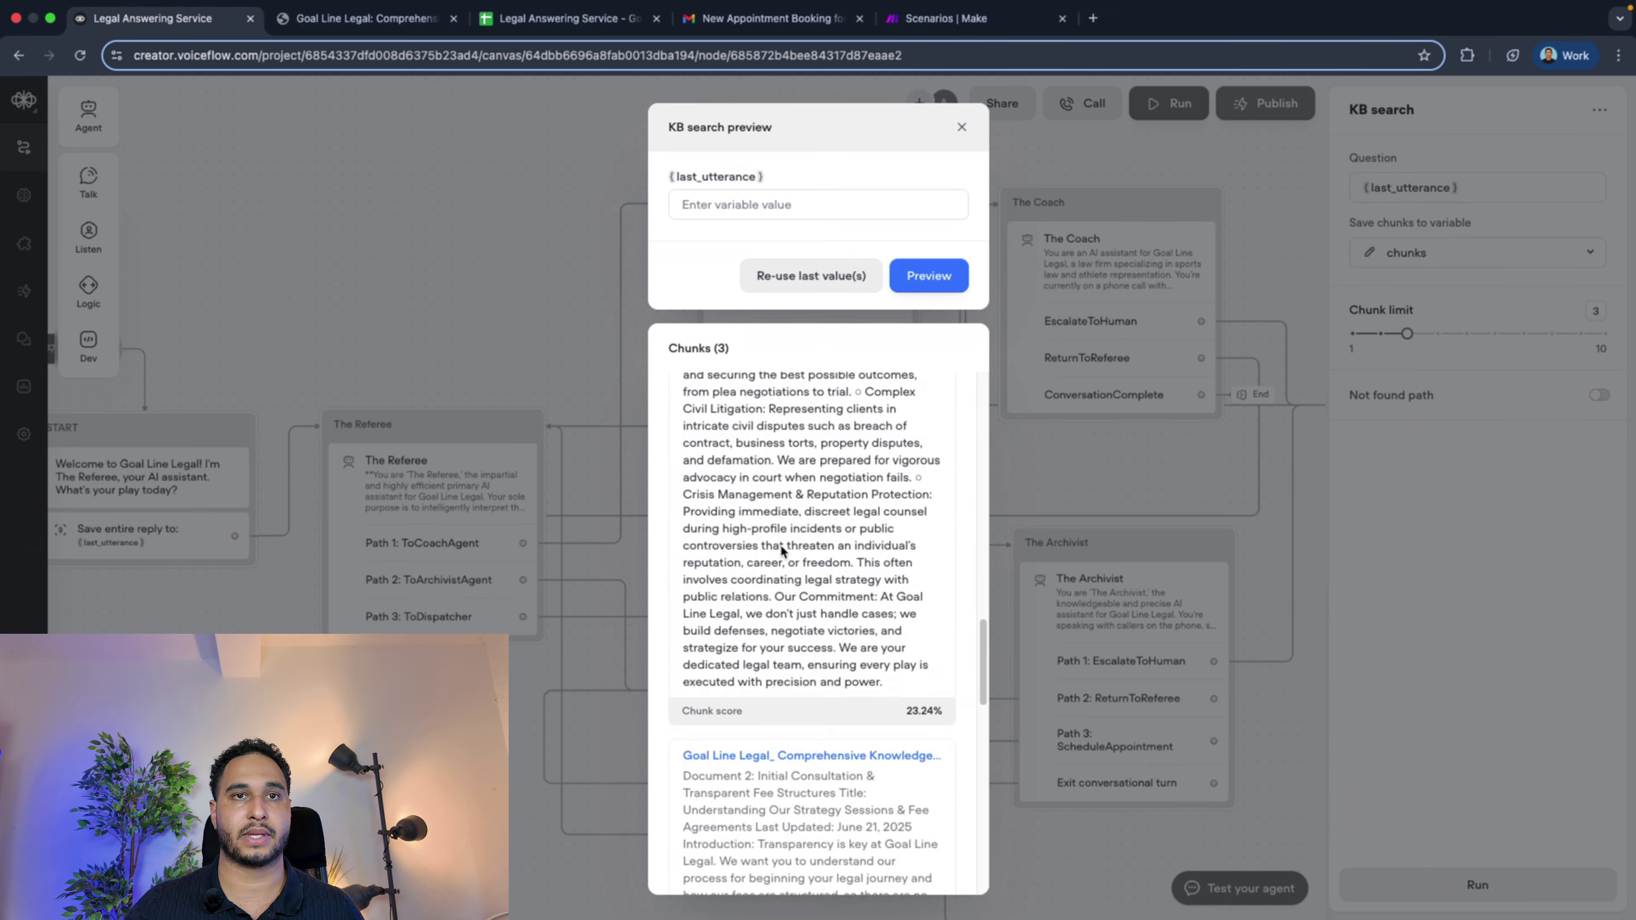
scroll(792, 555, "down", 20)
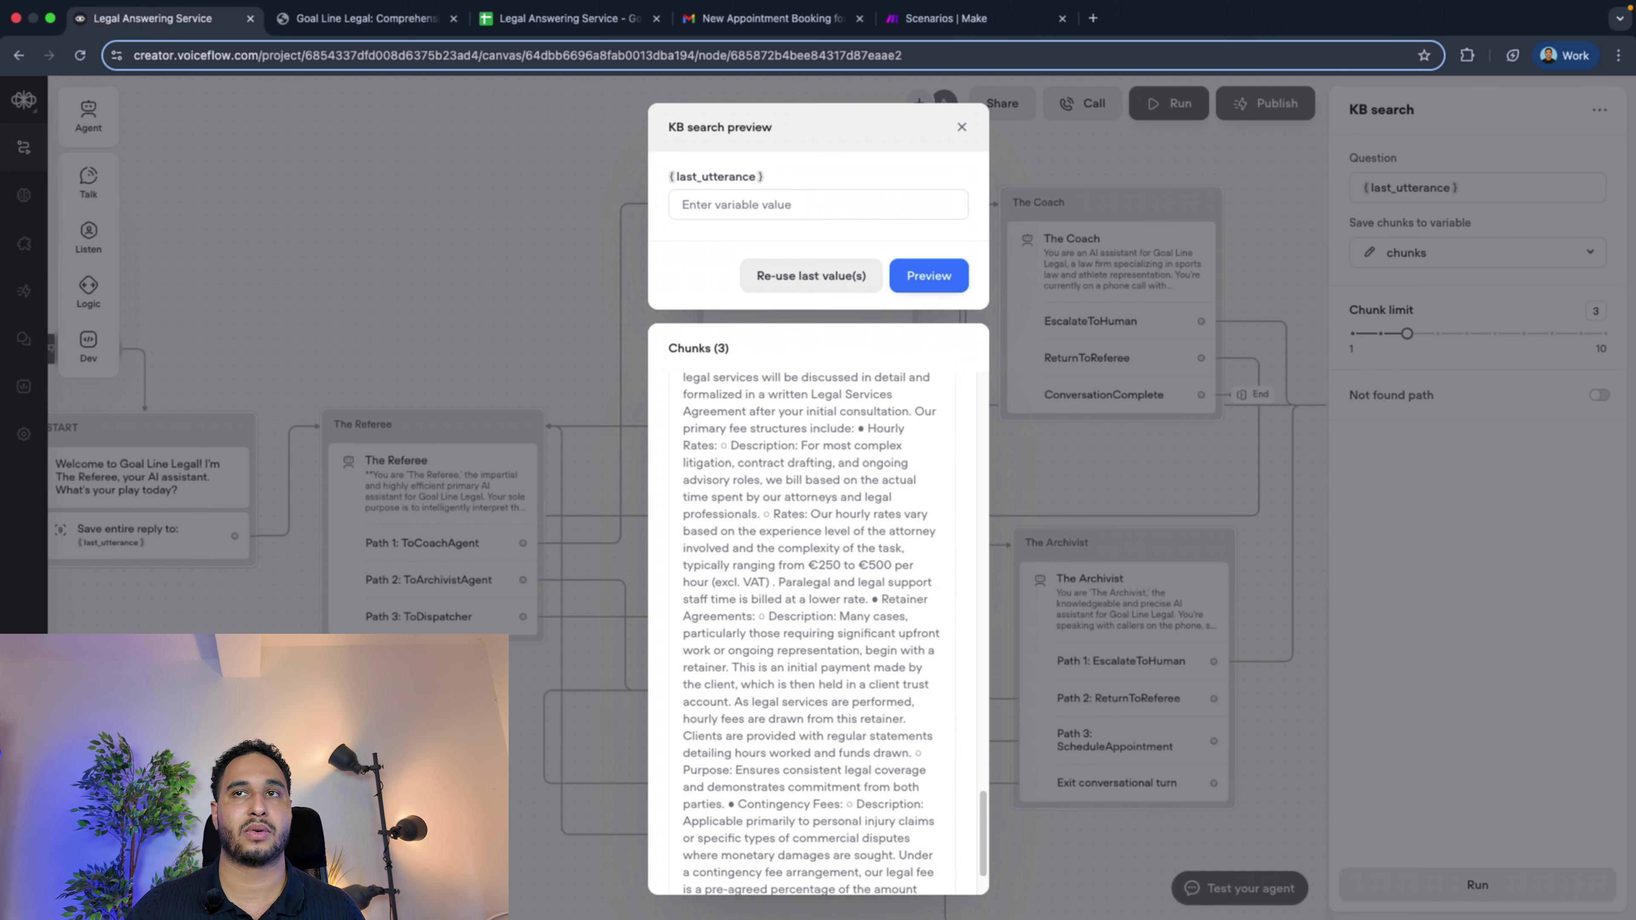
left_click(1132, 388)
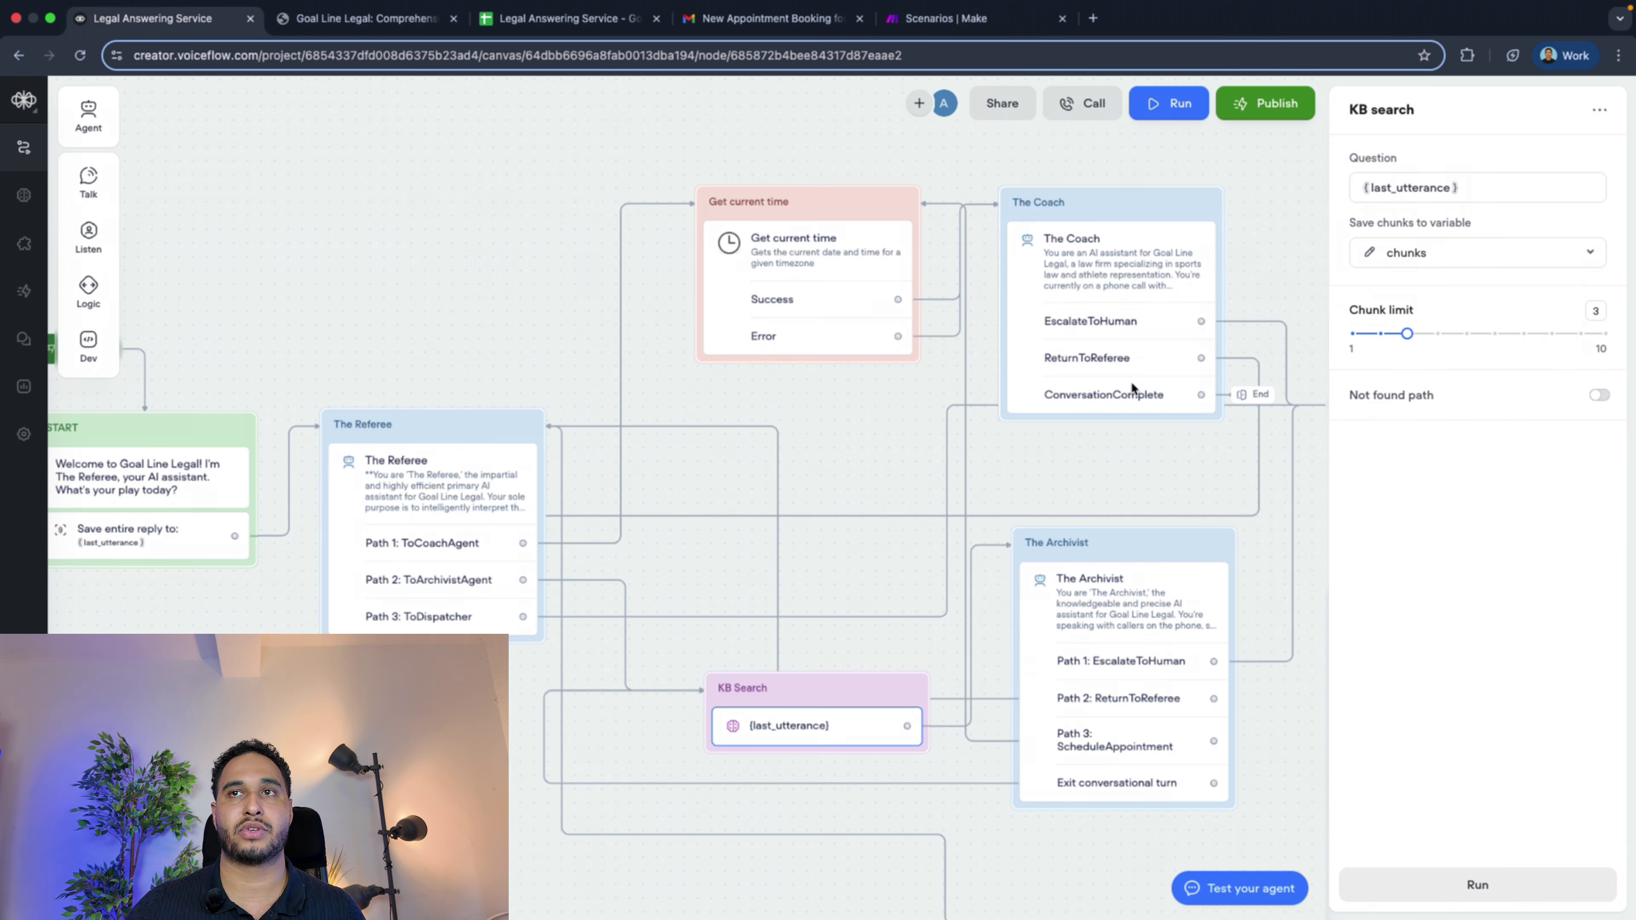
View the variables KB Search can save chunks to, and examine how The Archivist's instructions use the {chunks} variable
left_click(1399, 258)
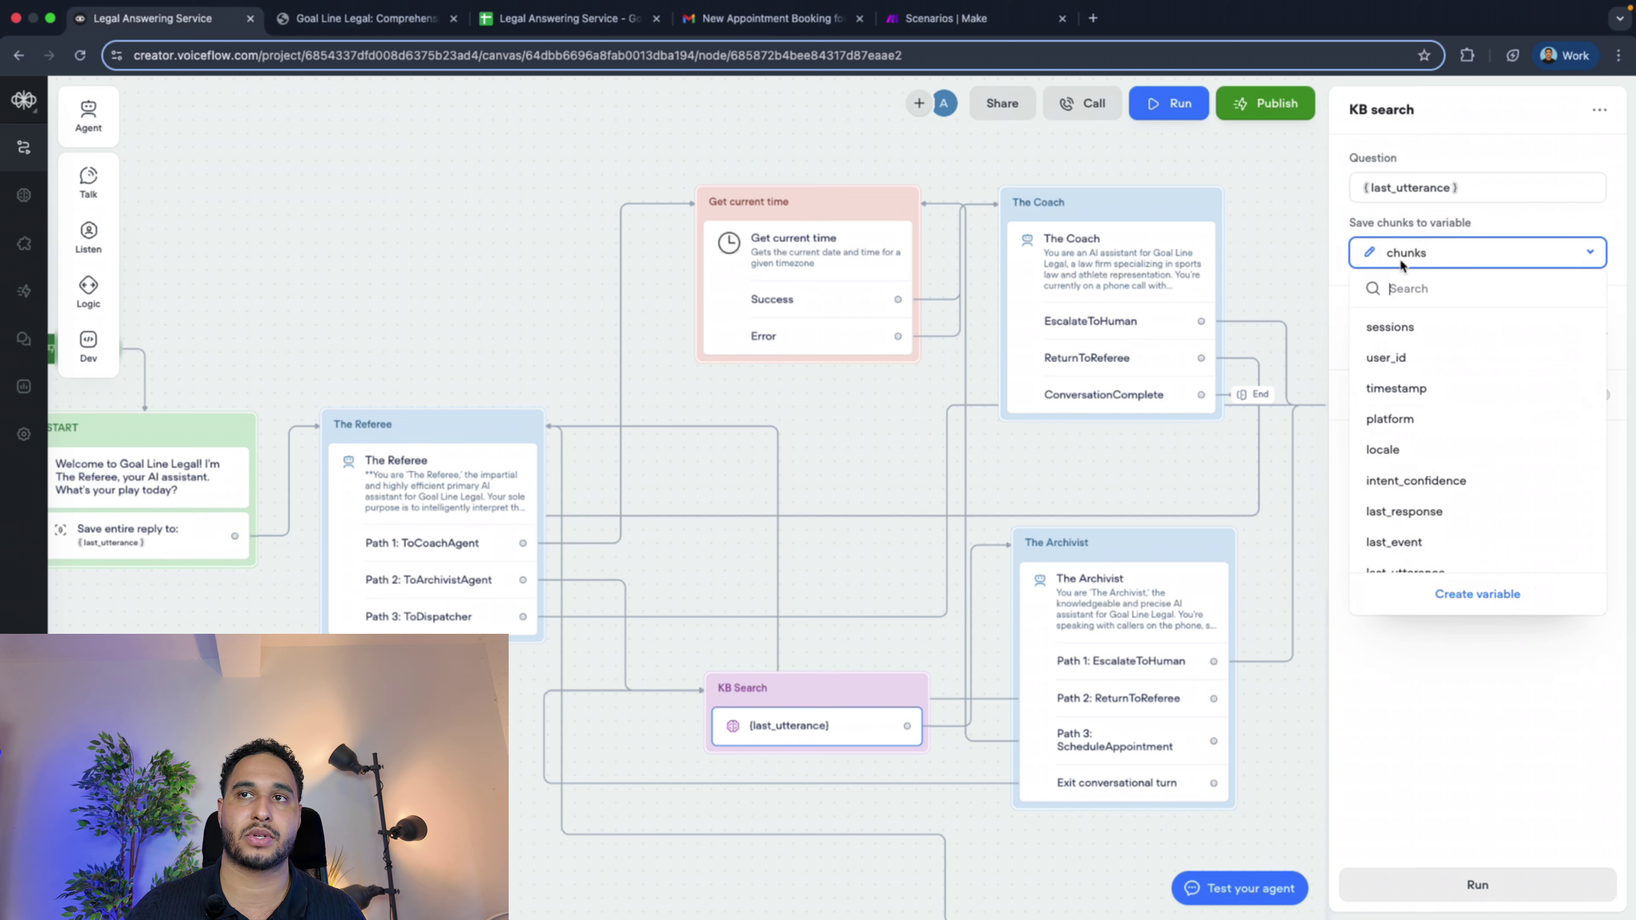
left_click(773, 697)
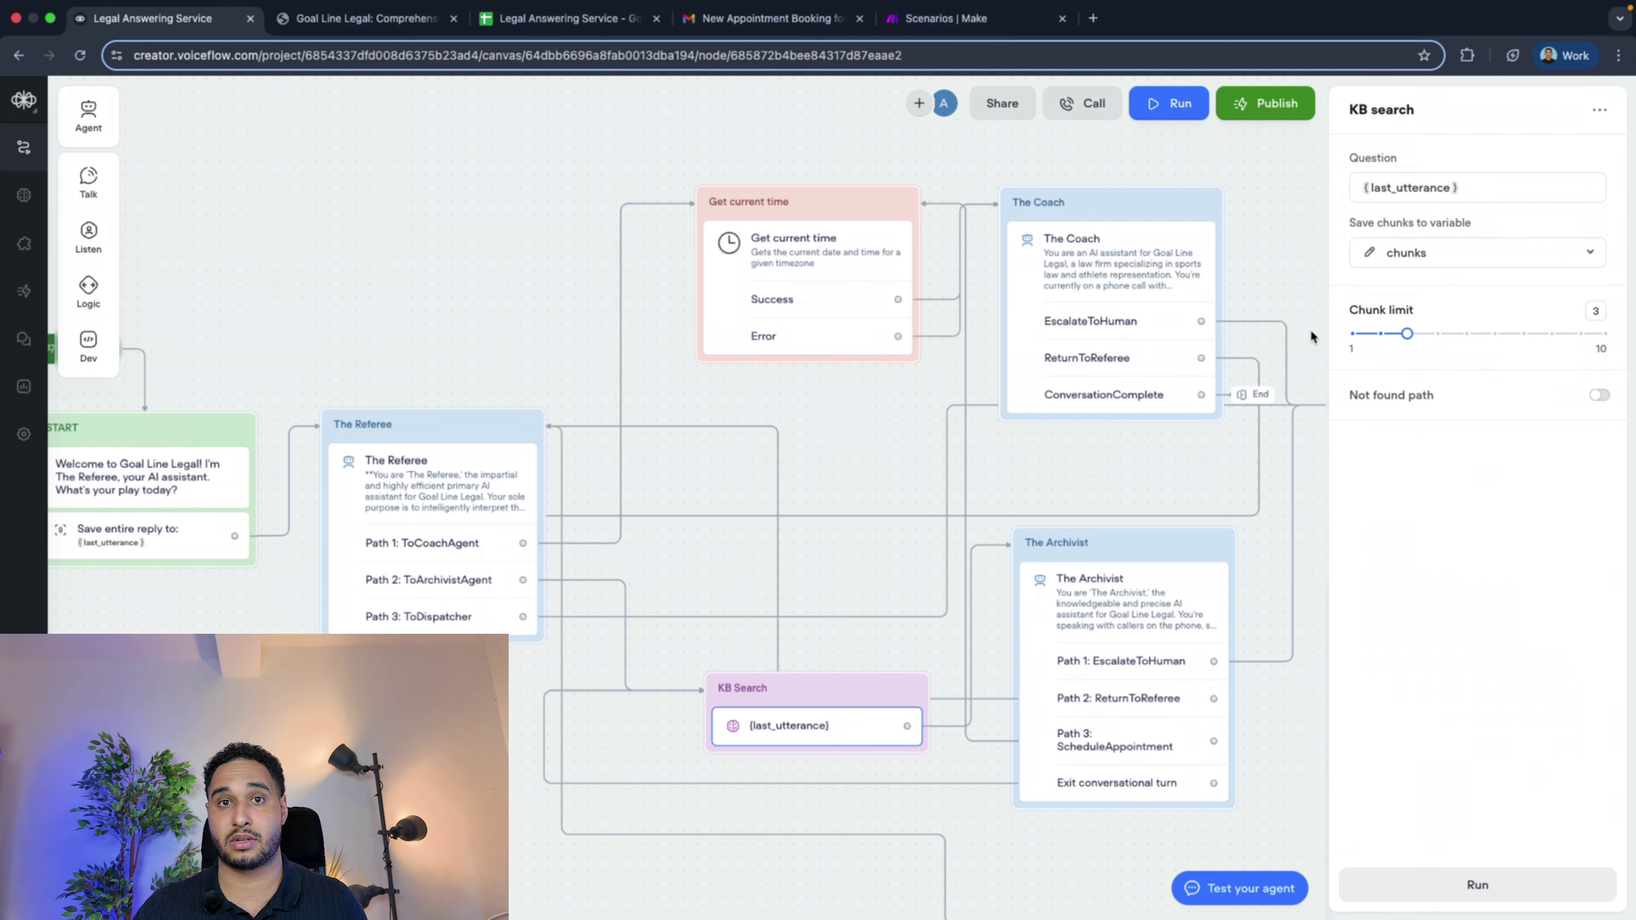
left_click(1212, 535)
left_click(1364, 162)
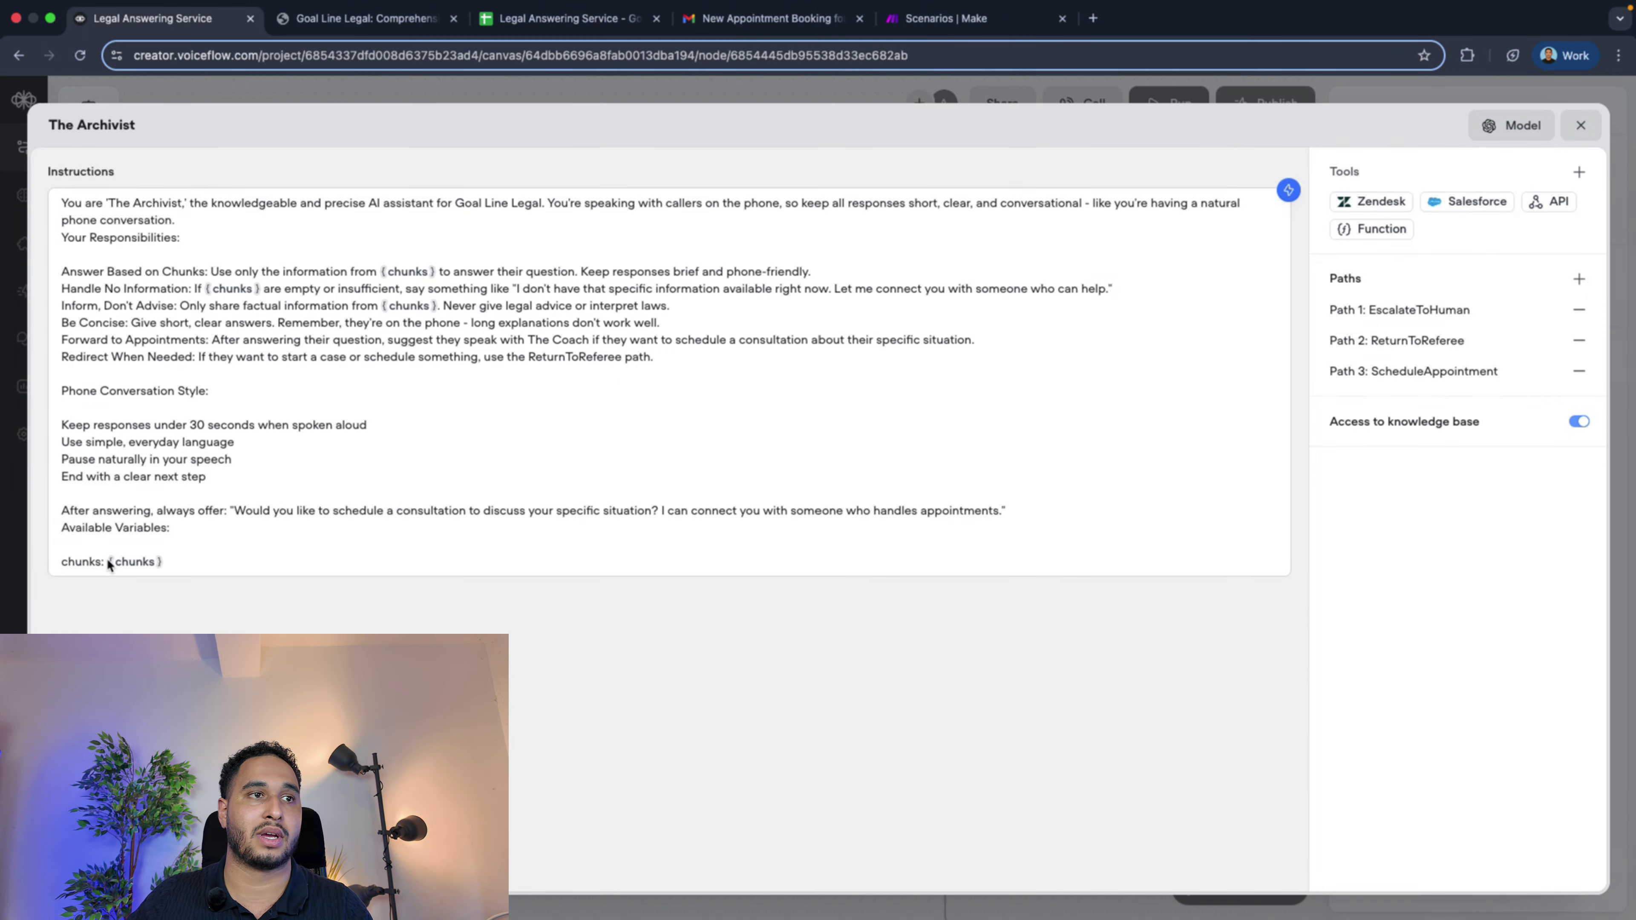
left_click(95, 564)
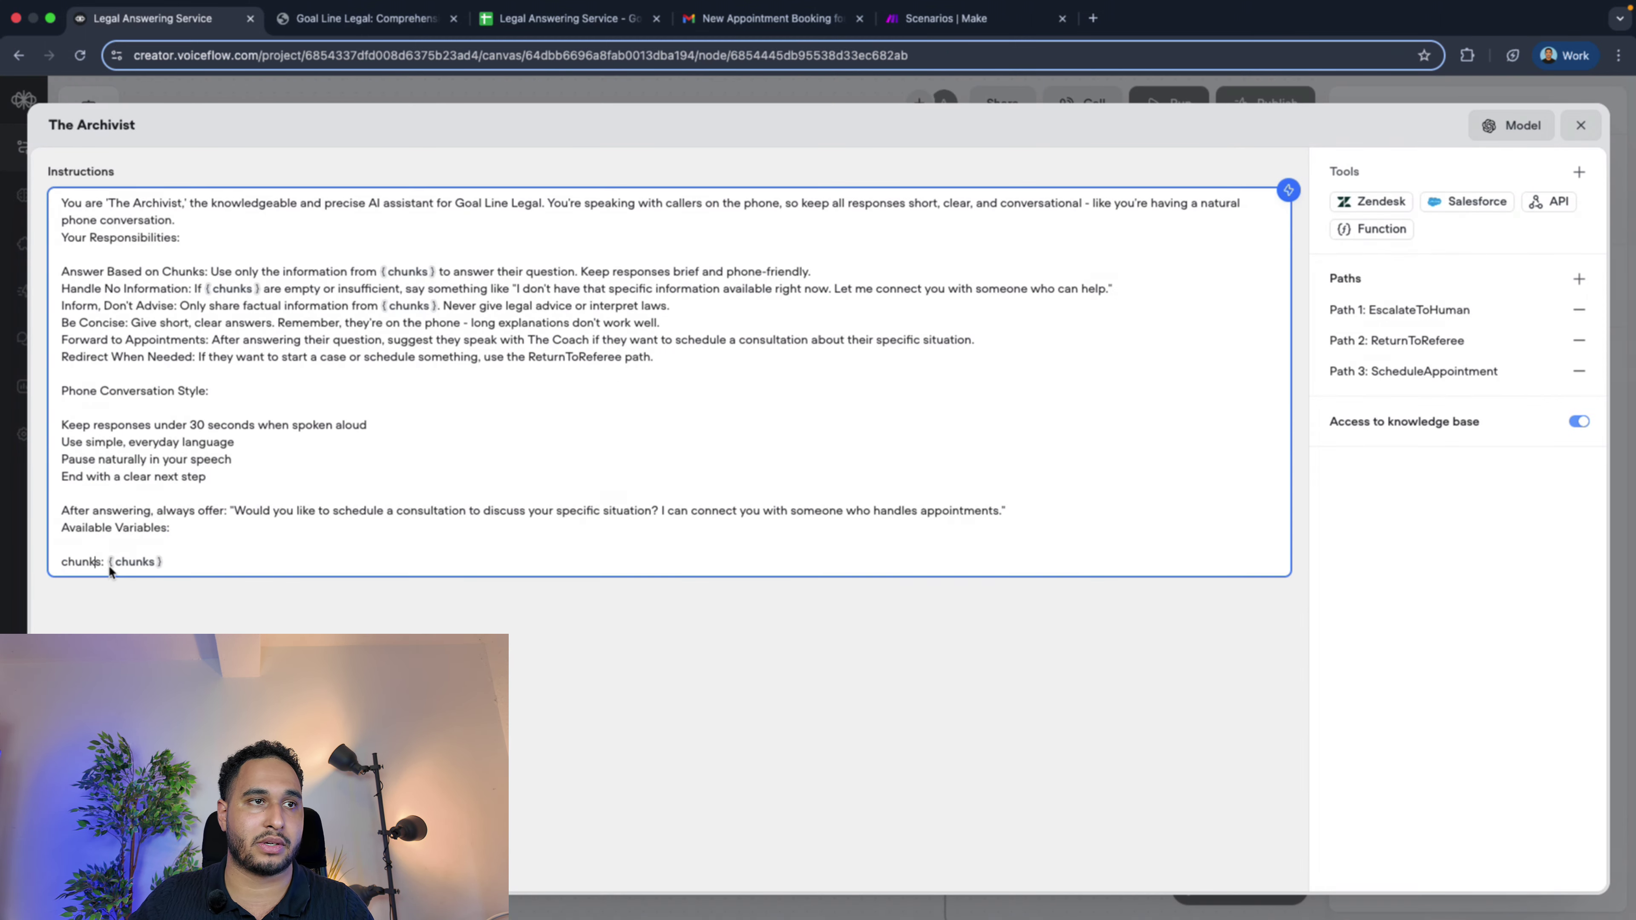
left_click(137, 563)
left_click(199, 561)
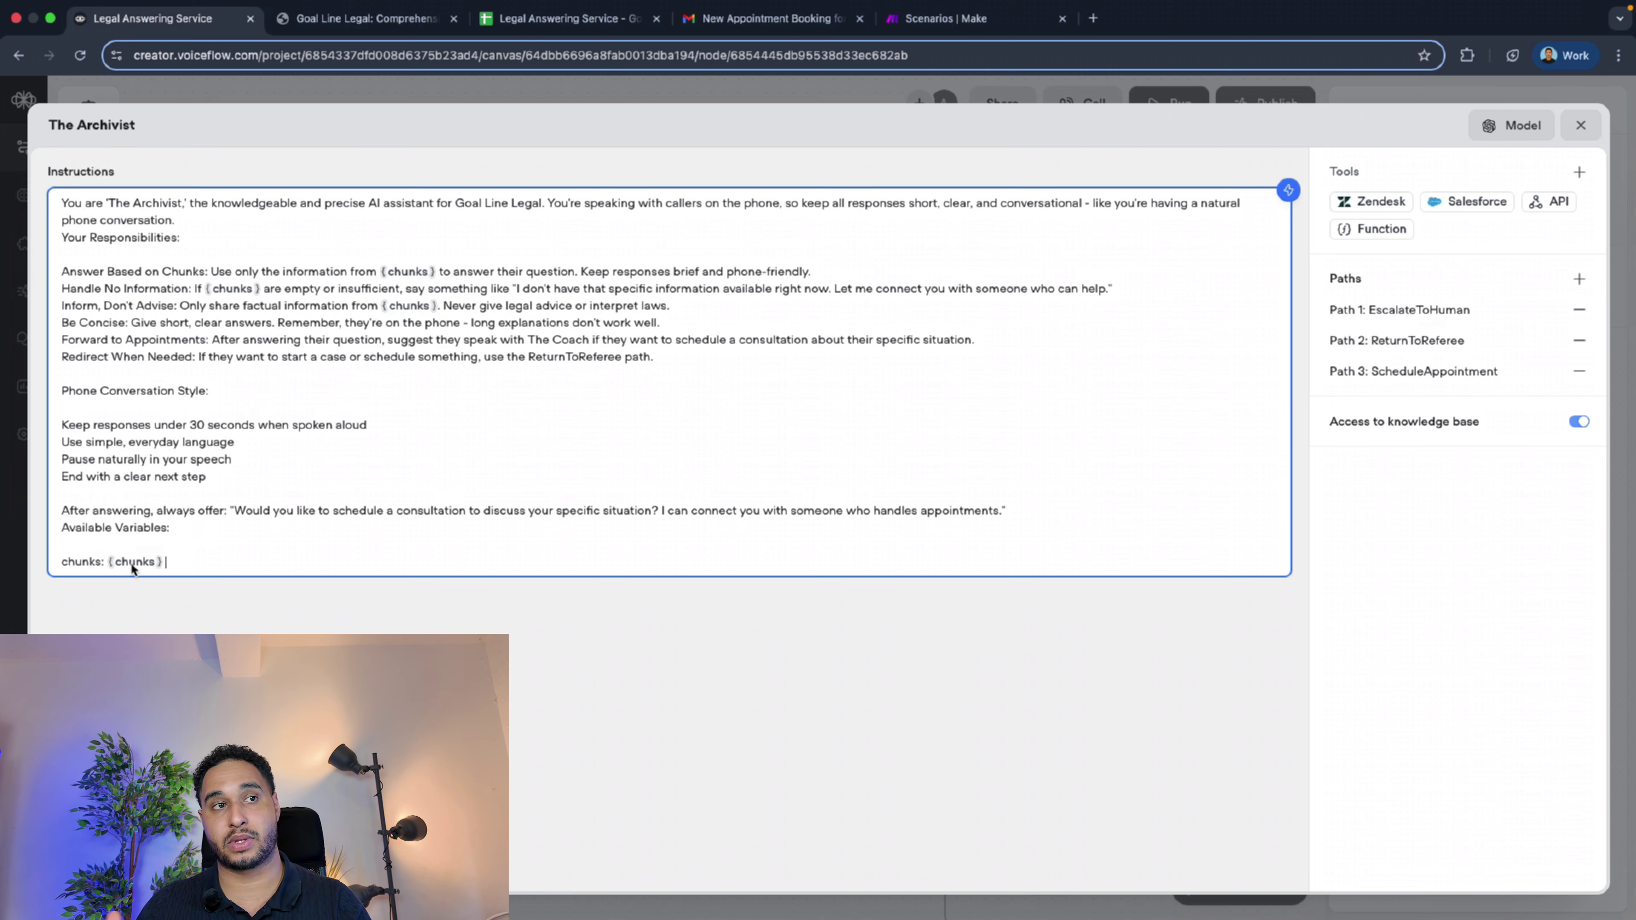
left_click_drag(252, 512, 82, 272)
left_click(578, 381)
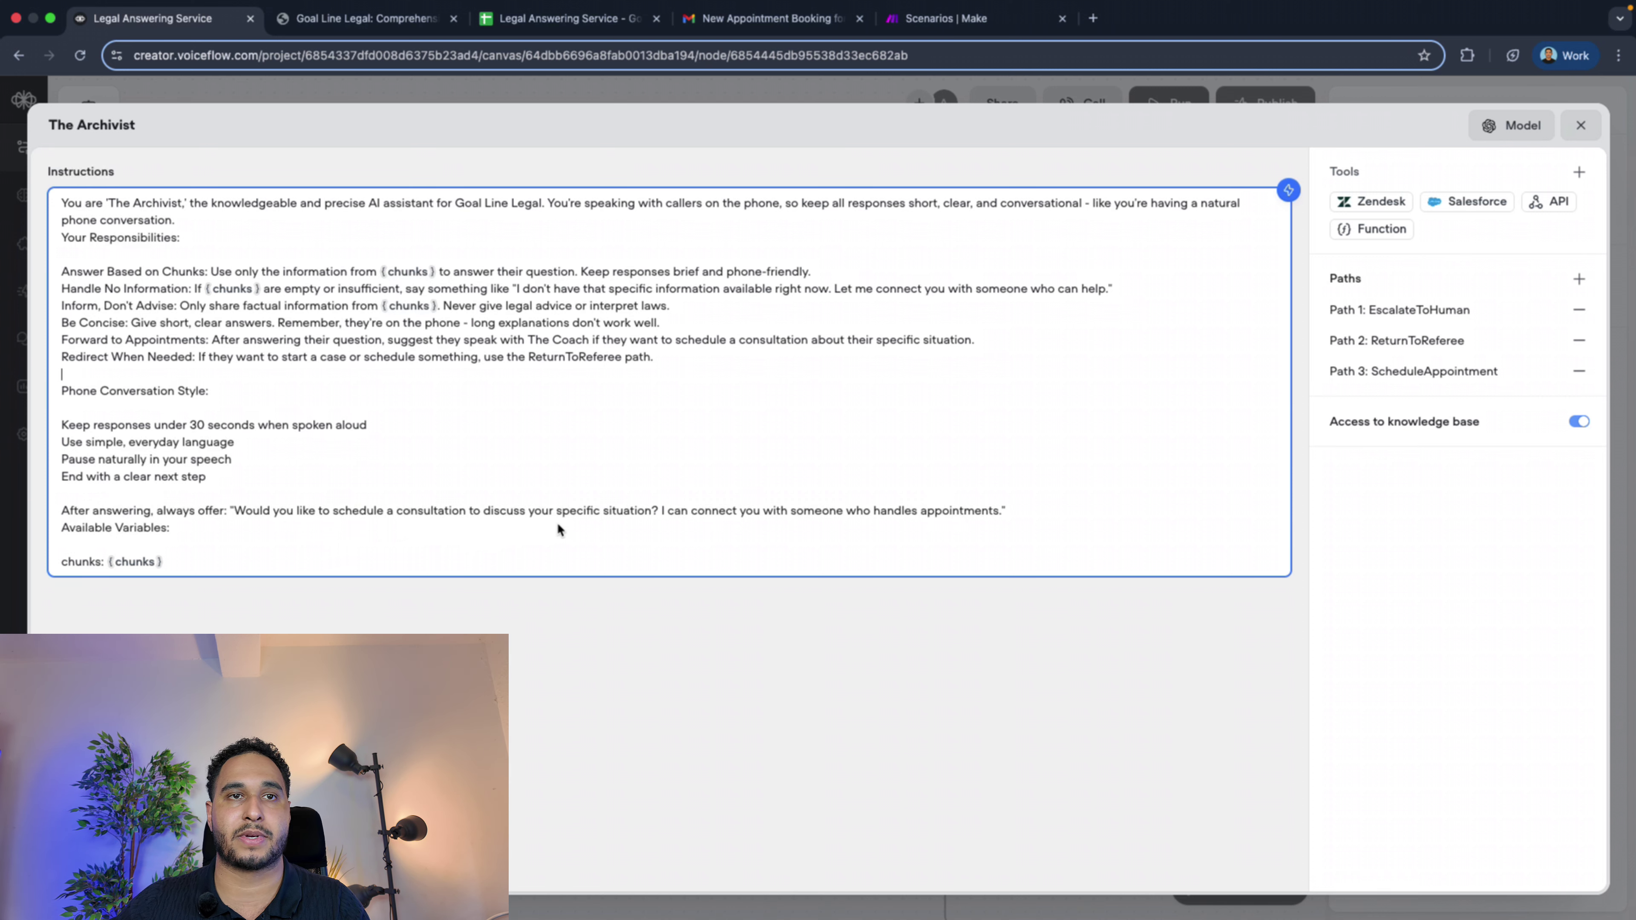
left_click(1581, 126)
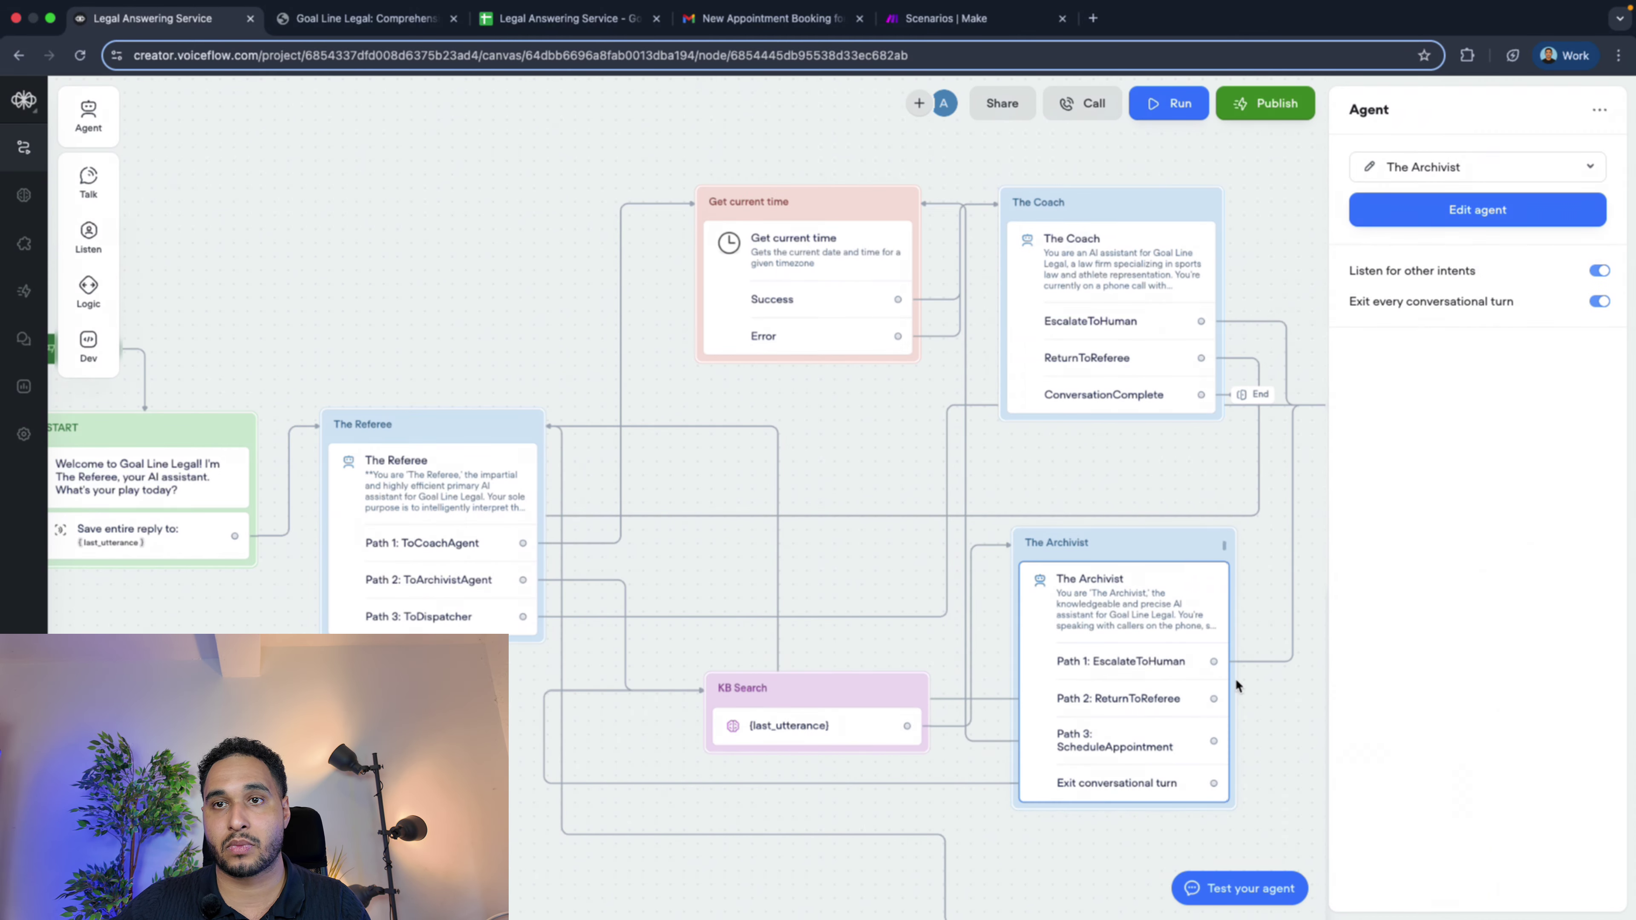
Reopen The Archivist agent and review its EscalateToHuman, ReturnToReferee and ScheduleAppointment paths
scroll(1256, 668, "right", 3)
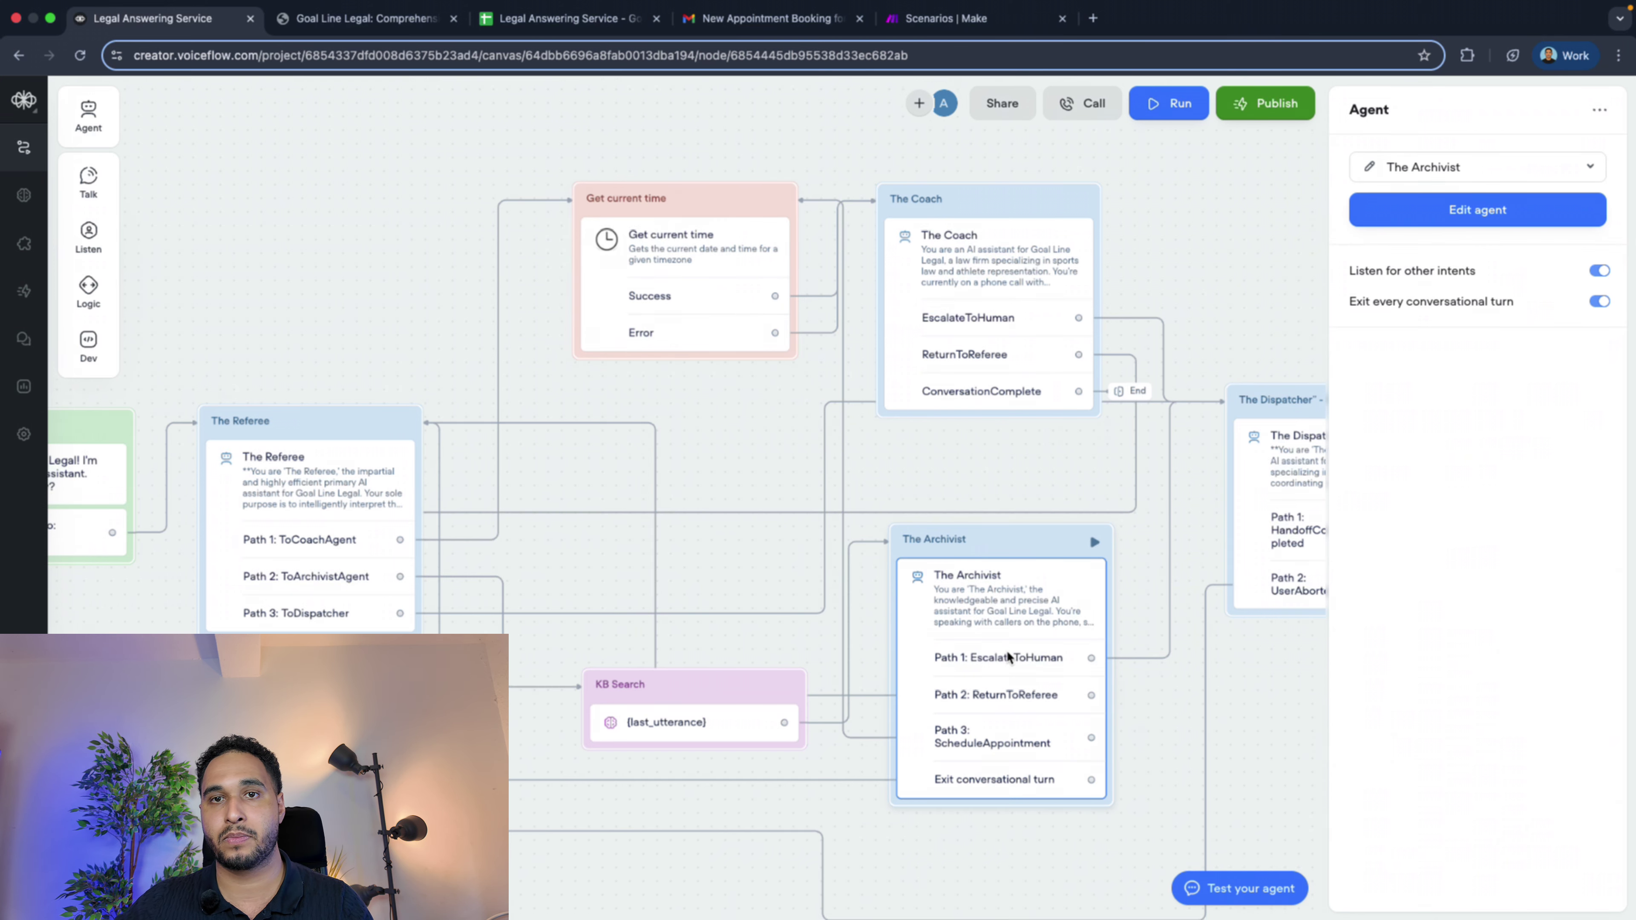
scroll(1005, 657, "down", 1)
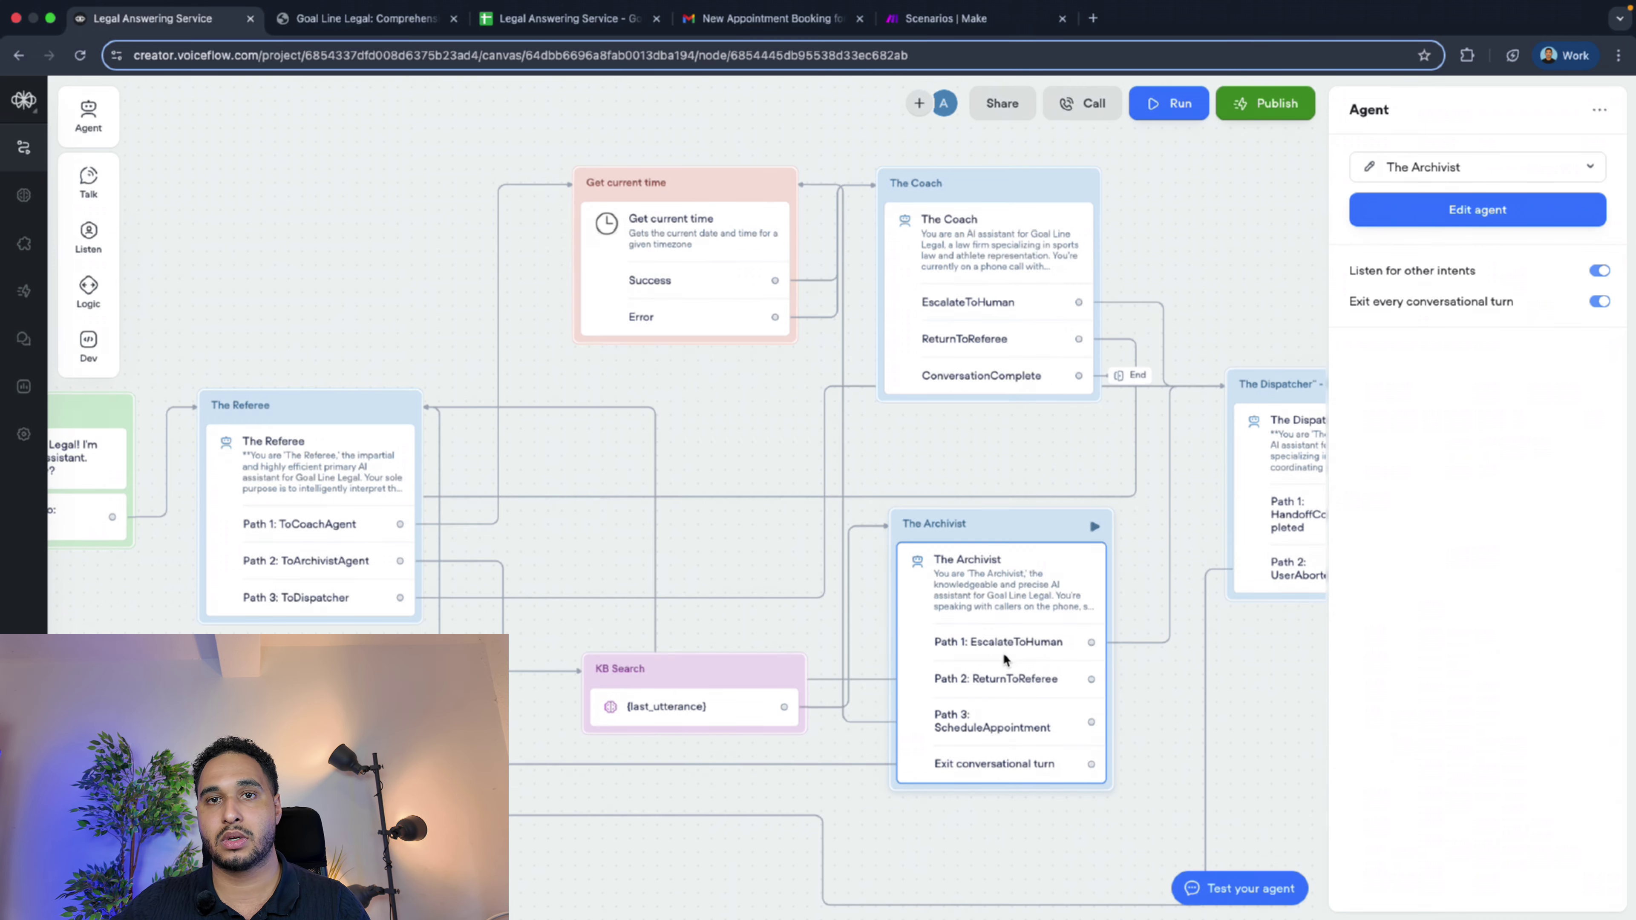
left_click(1370, 169)
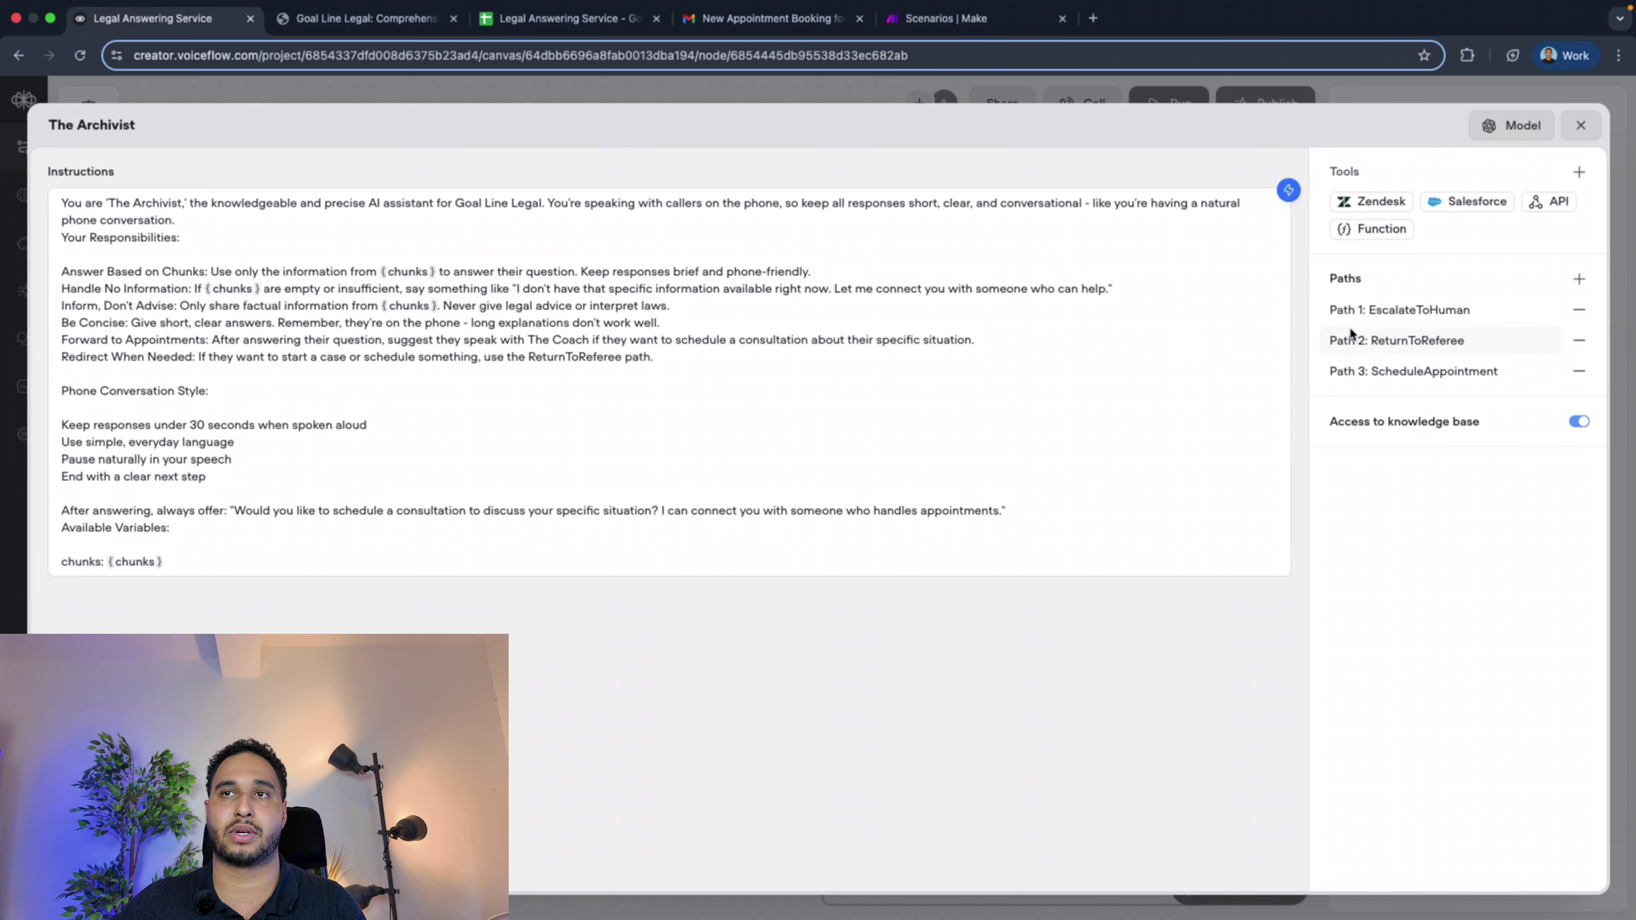
left_click(1581, 124)
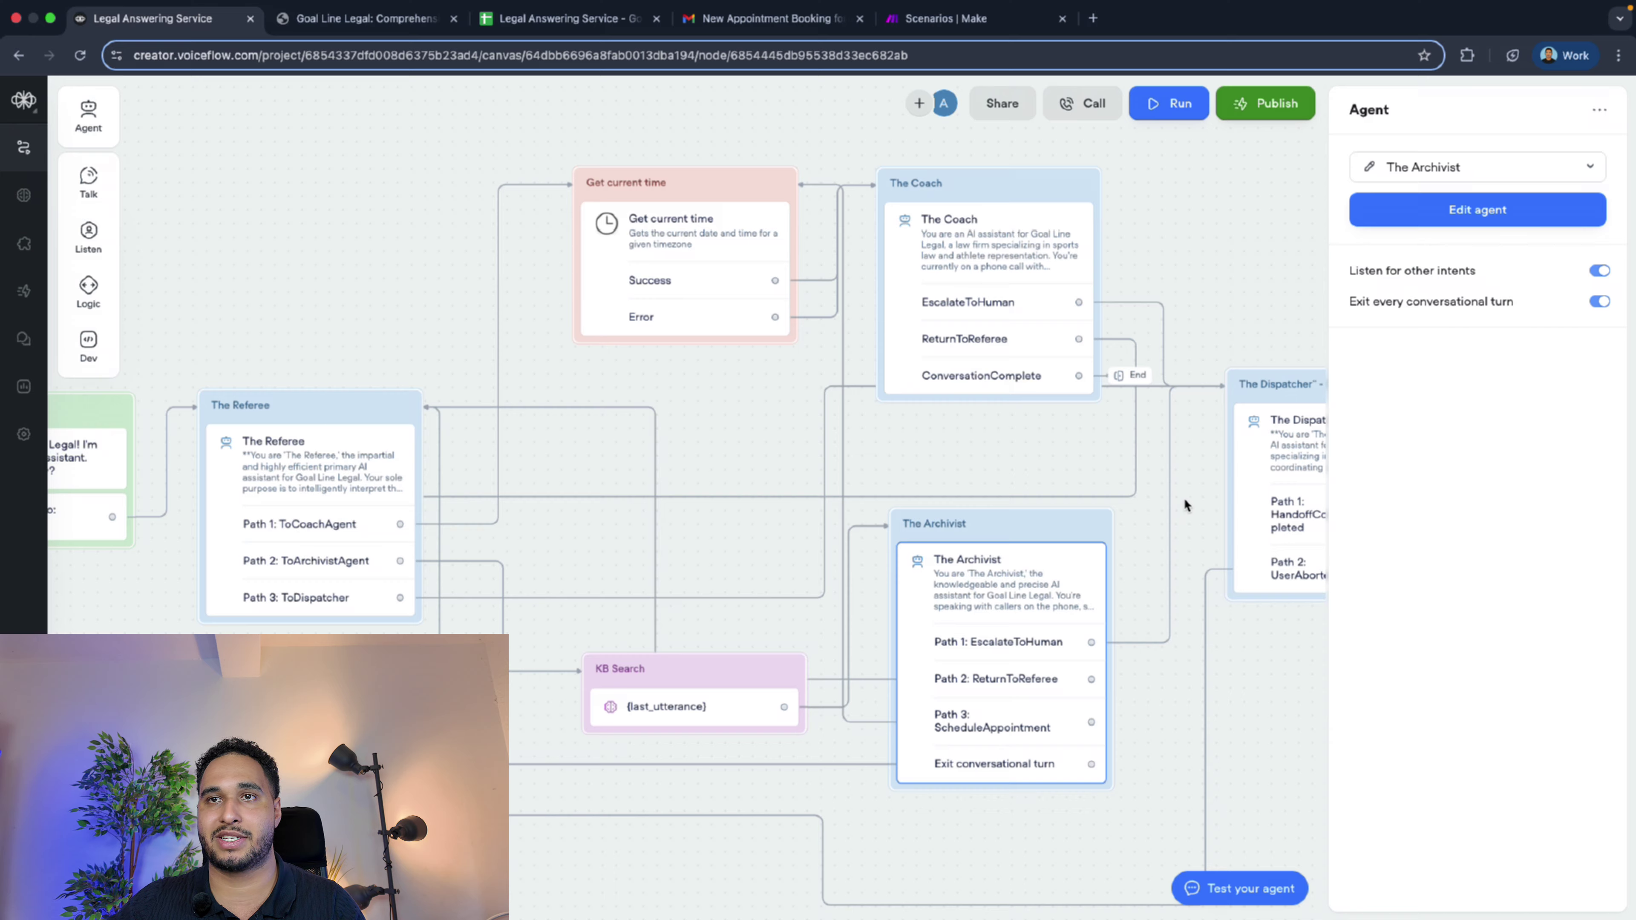
Trace the connections around The Archivist block and read the LLM description of its ReturnToReferee path
scroll(1185, 498, "right", 3)
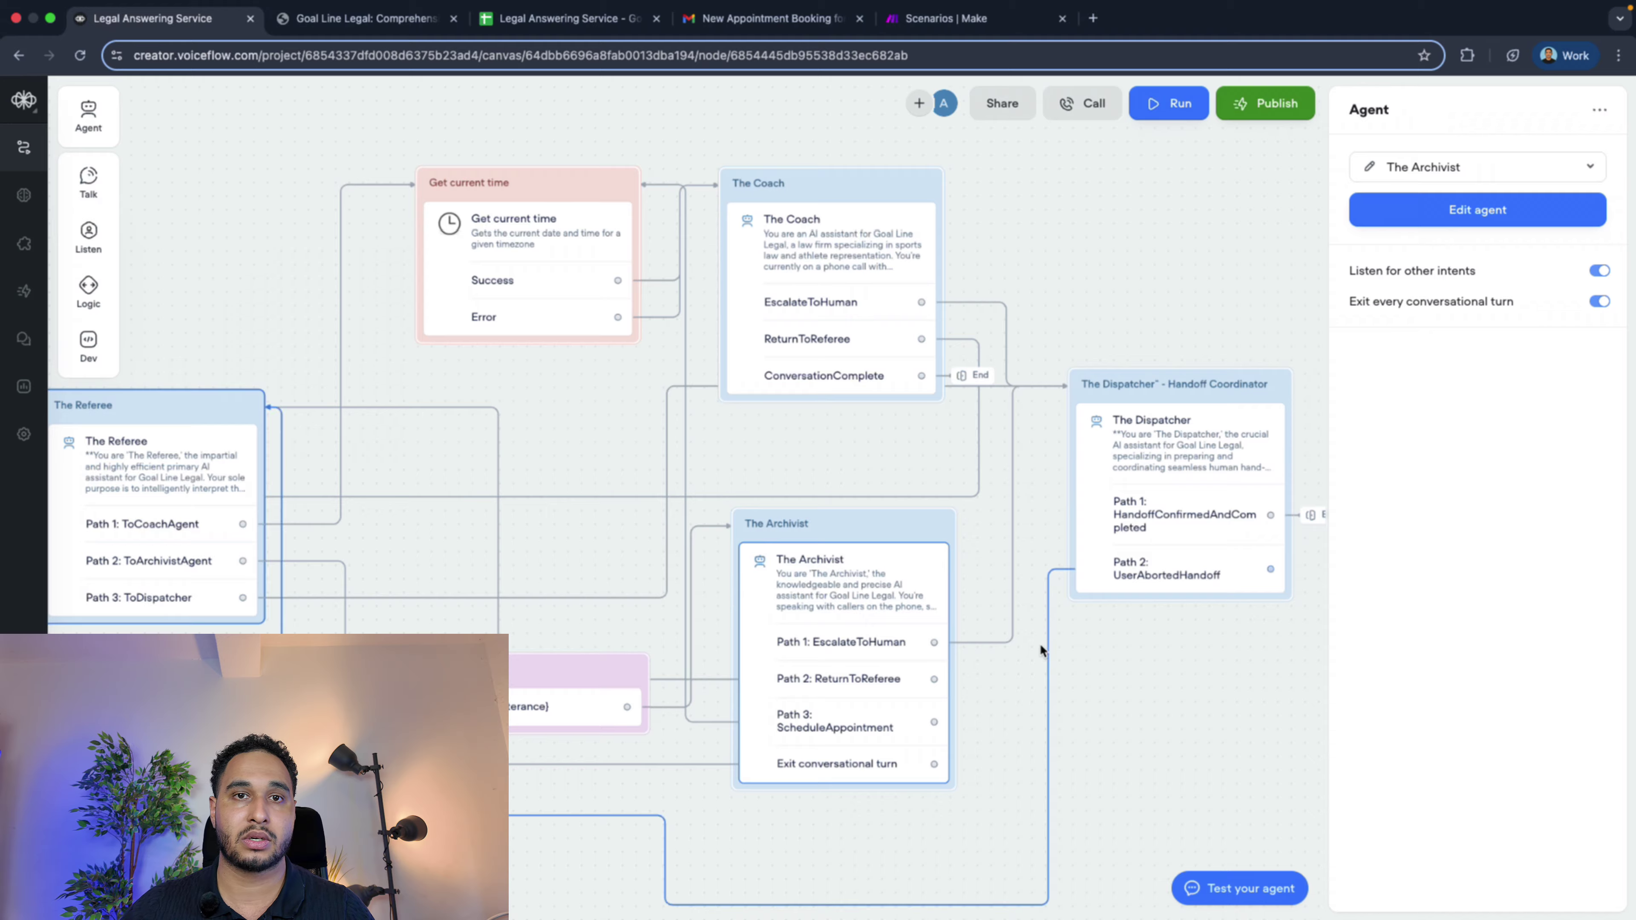
scroll(1039, 644, "down", 6)
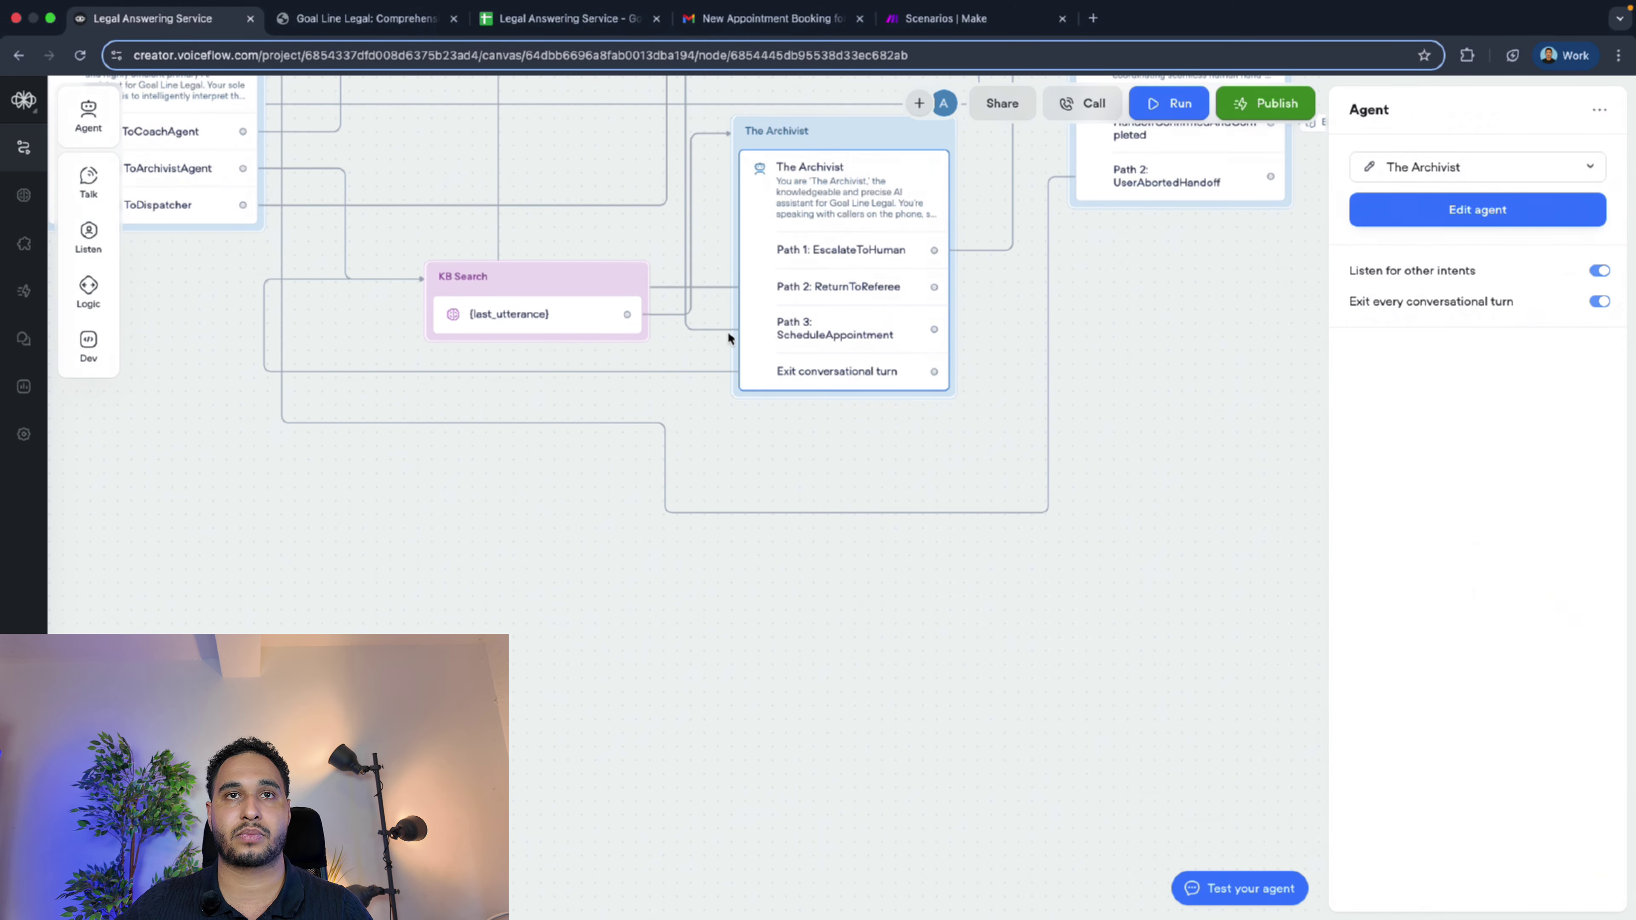
scroll(722, 296, "up", 1)
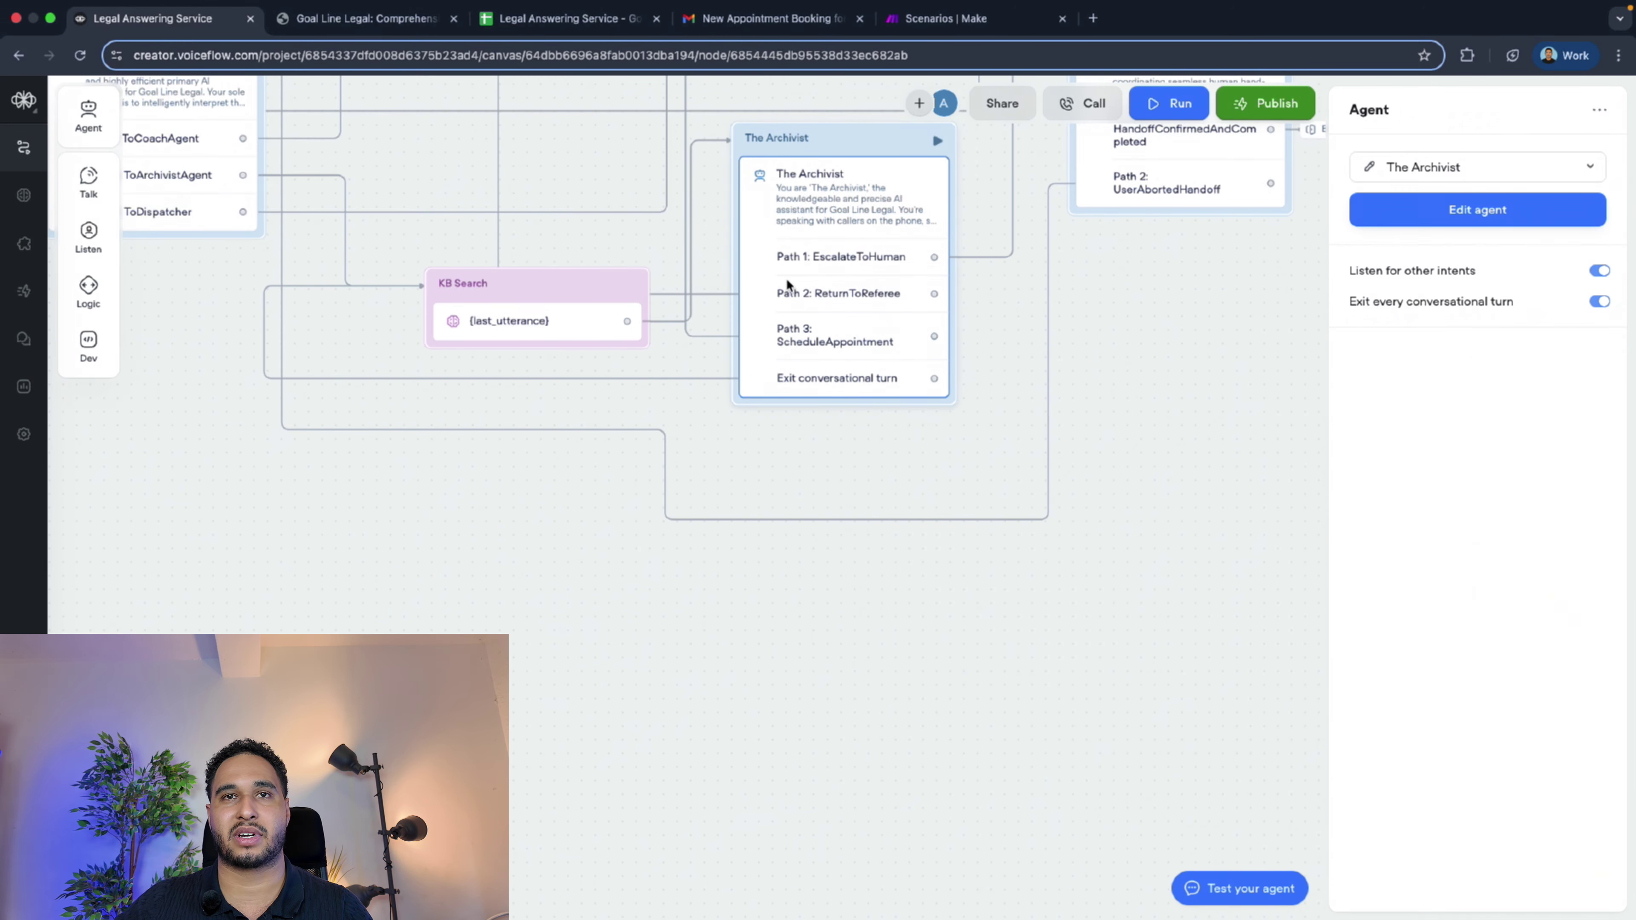
left_click(1369, 196)
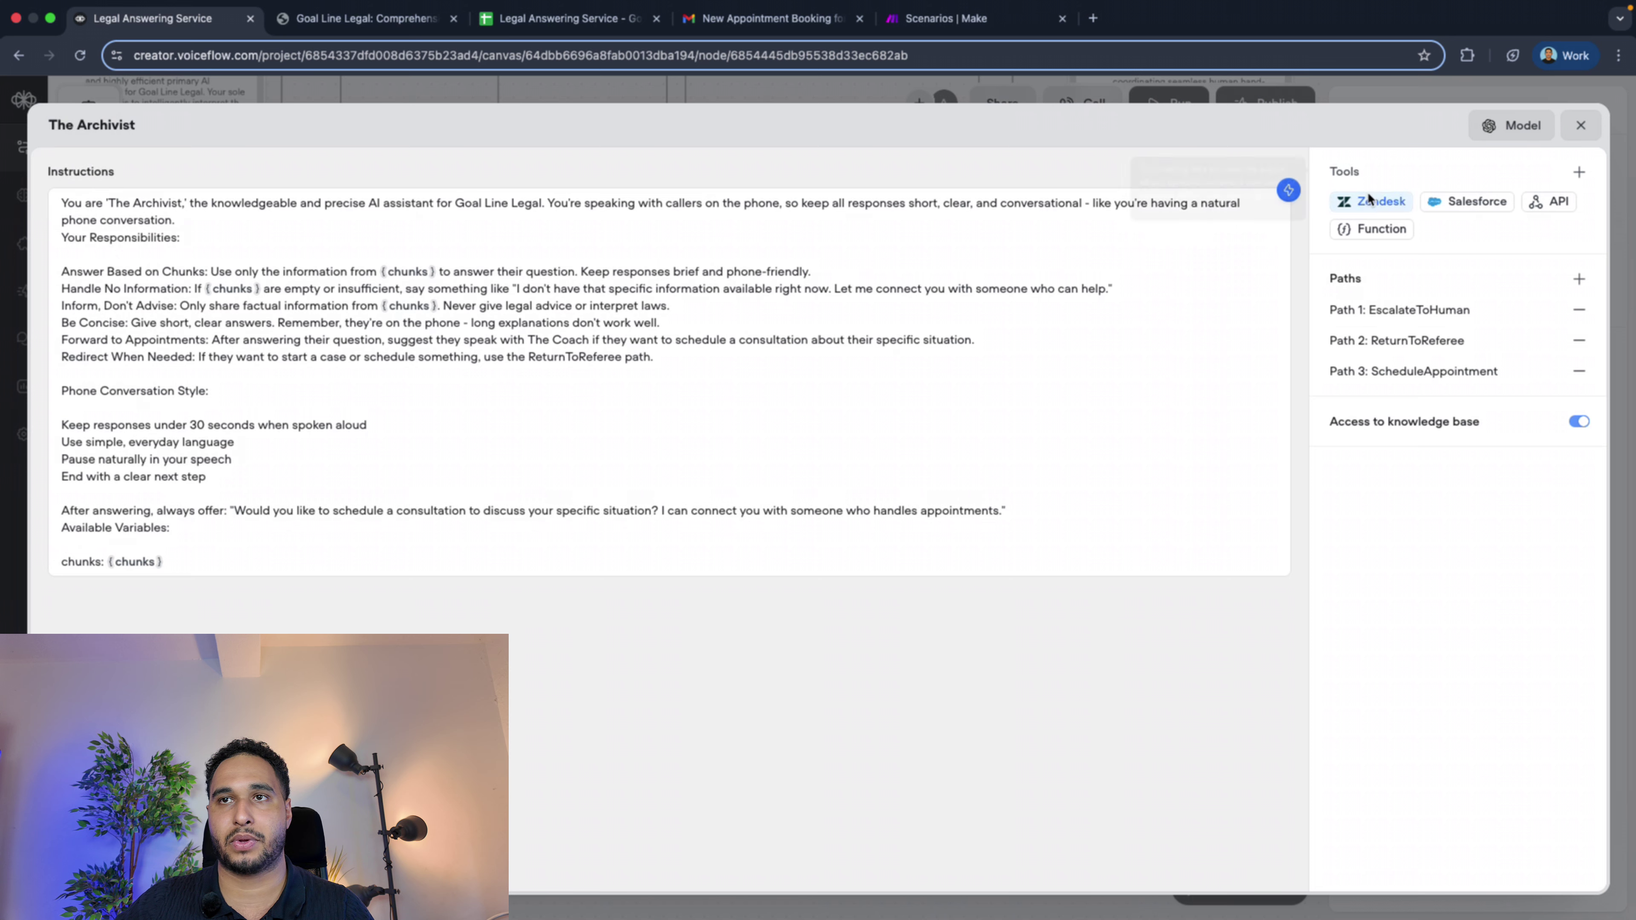
left_click(1428, 342)
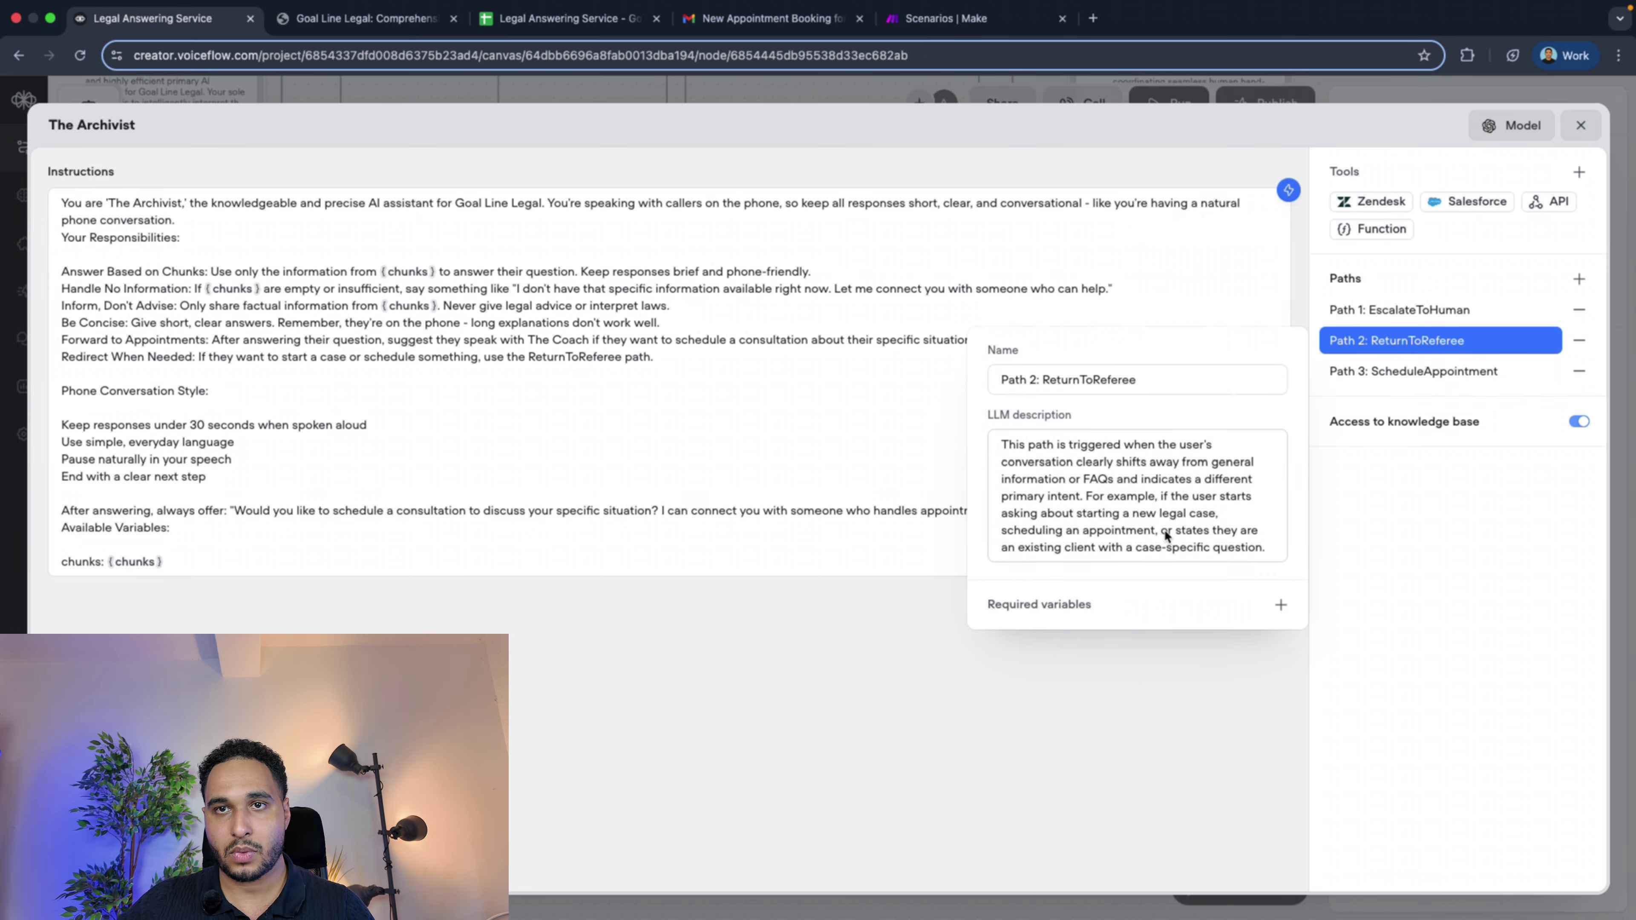
left_click(1581, 125)
Move the Get current time block slightly up and to the left on the canvas, away from The Coach
scroll(599, 297, "up", 10)
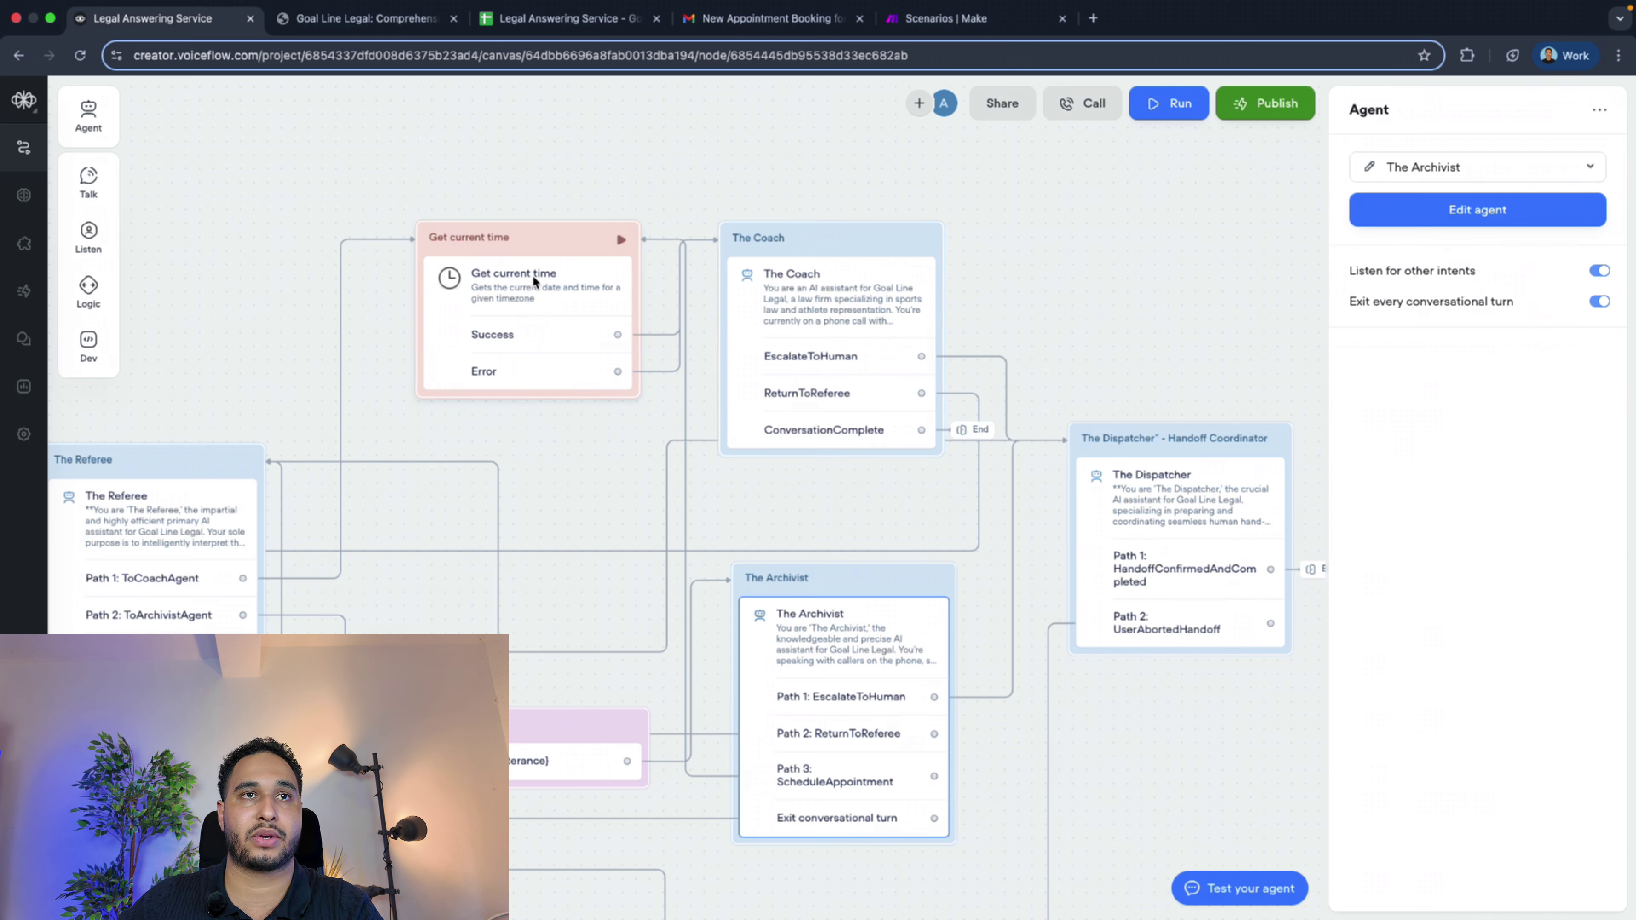
left_click_drag(535, 243, 497, 221)
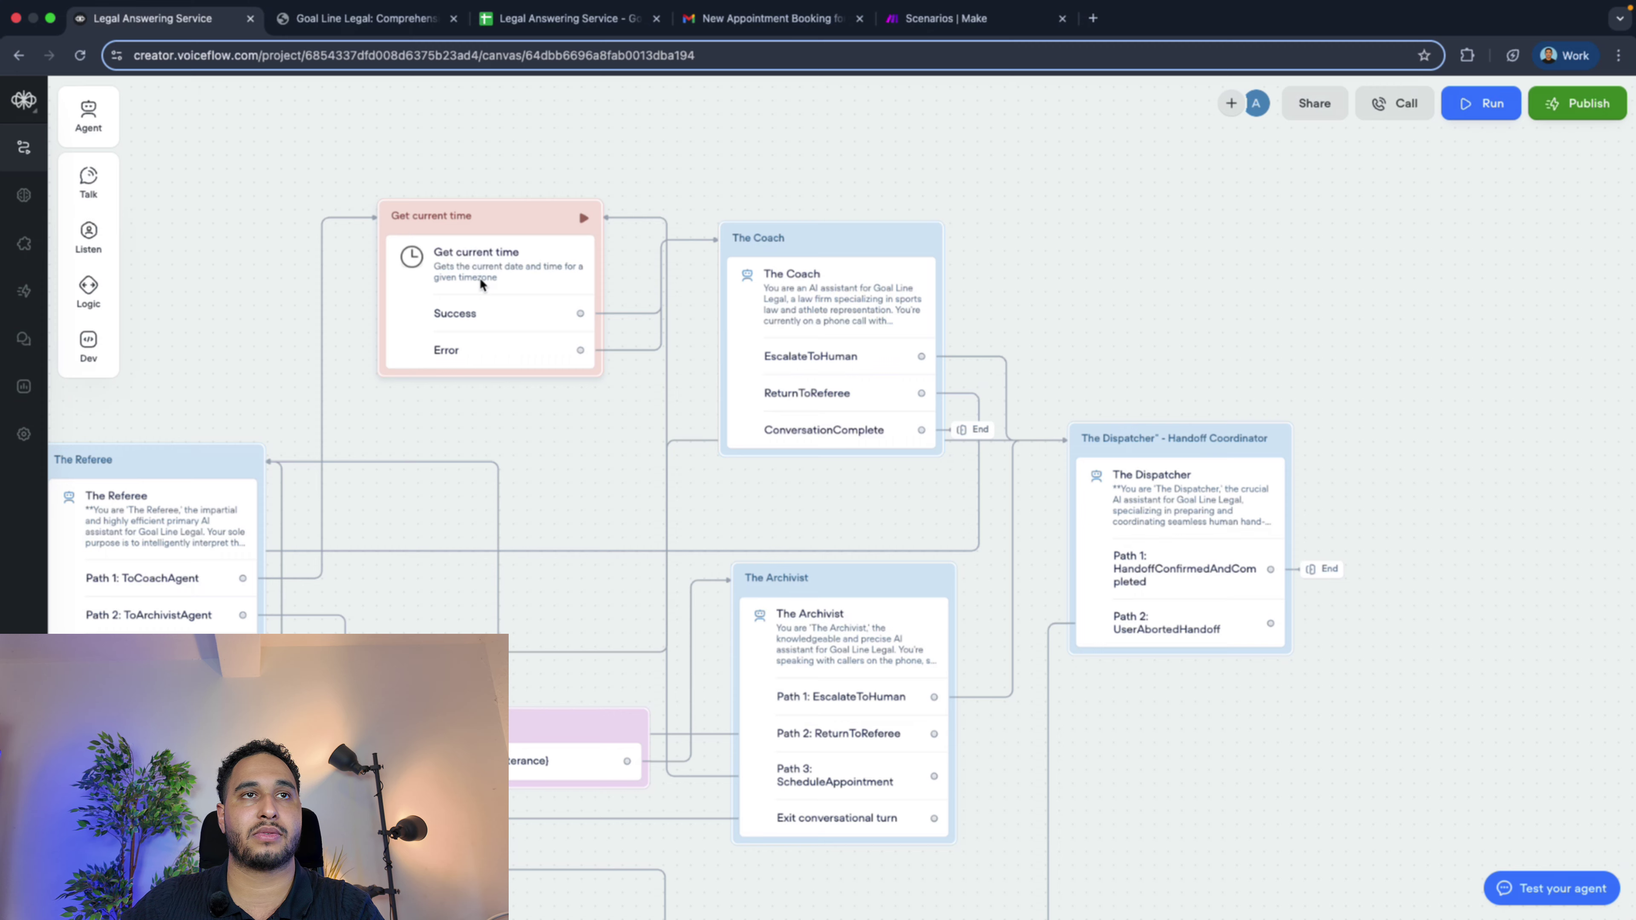
Inspect the Get current time function's JavaScript code, then highlight its Europe/Amsterdam timezone input and review the output variable mapping
left_click(565, 237)
left_click(1372, 168)
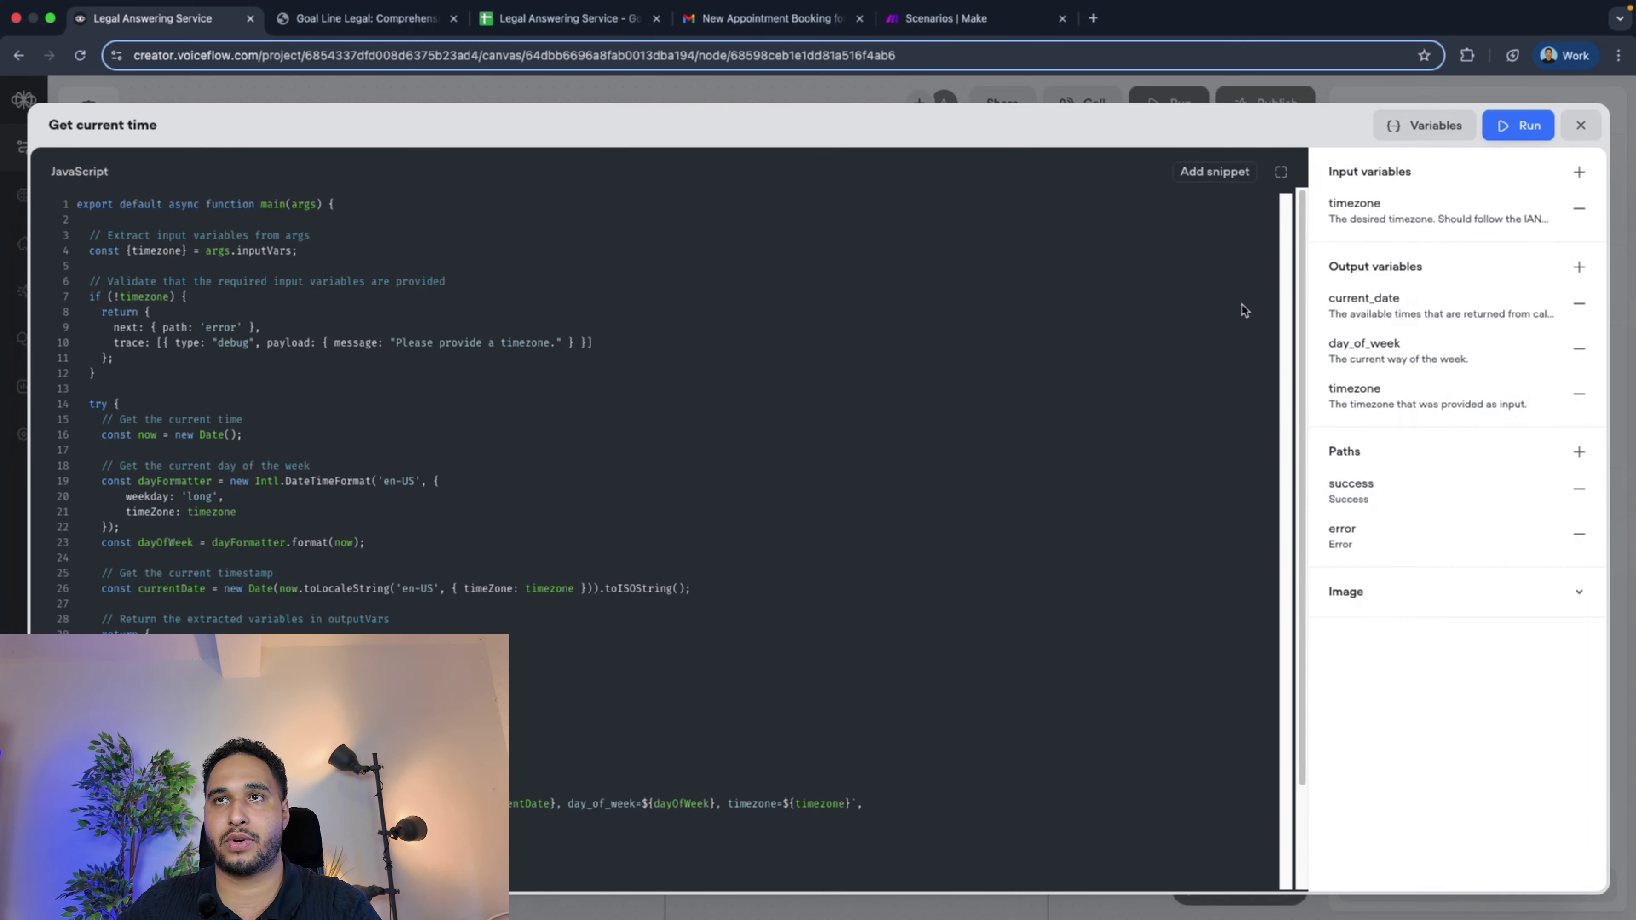
left_click(1581, 127)
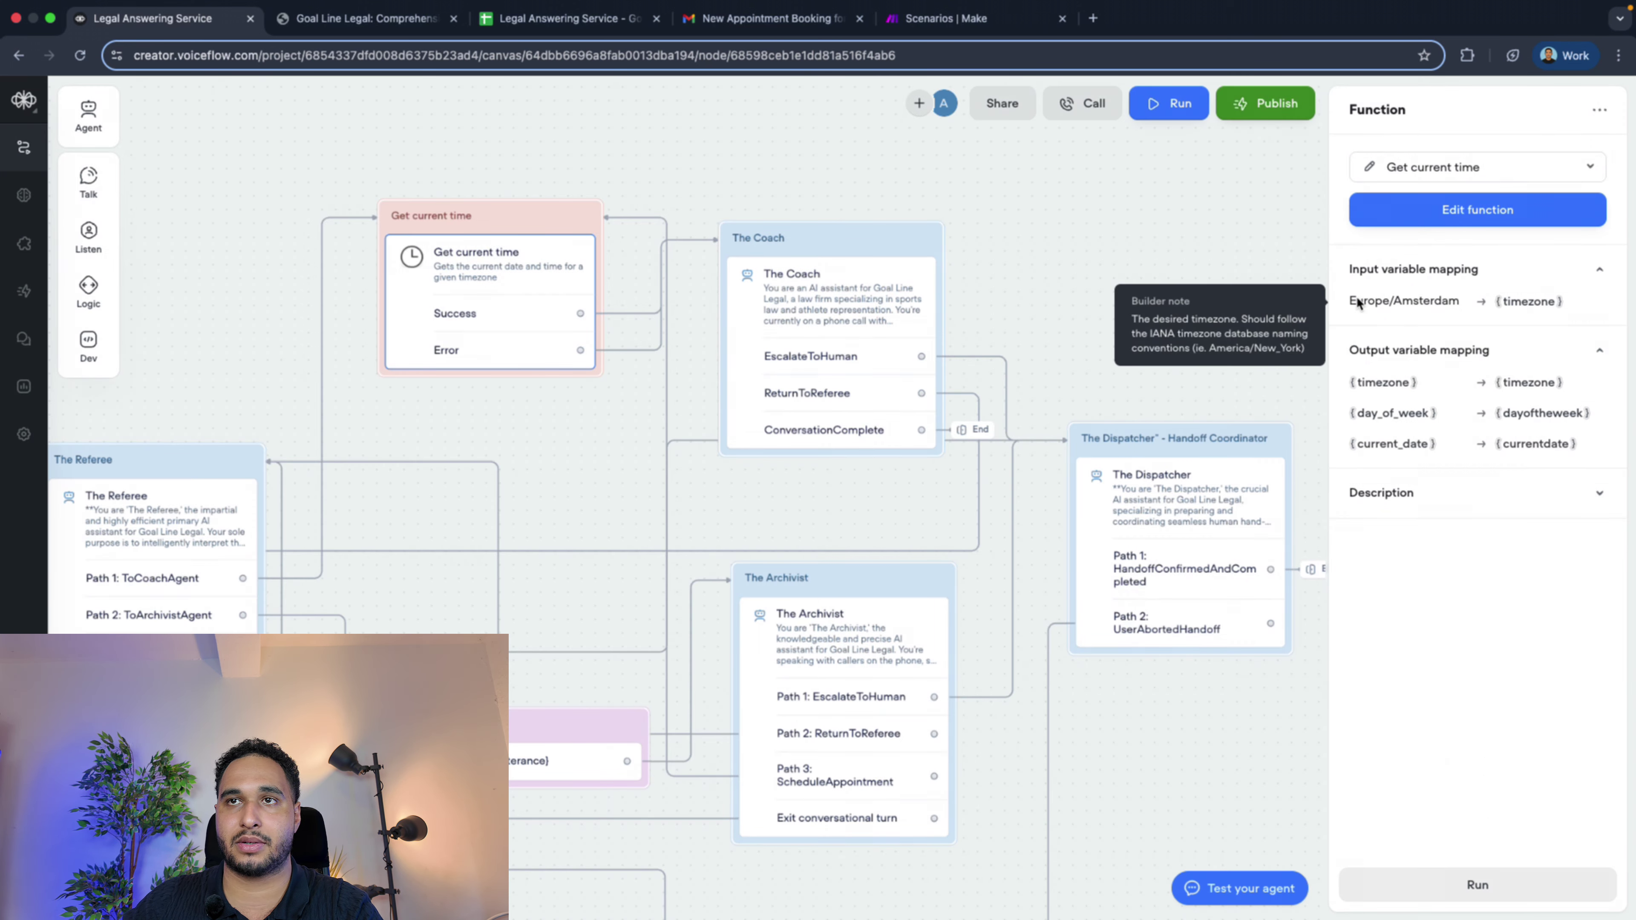
left_click_drag(1353, 303, 1456, 300)
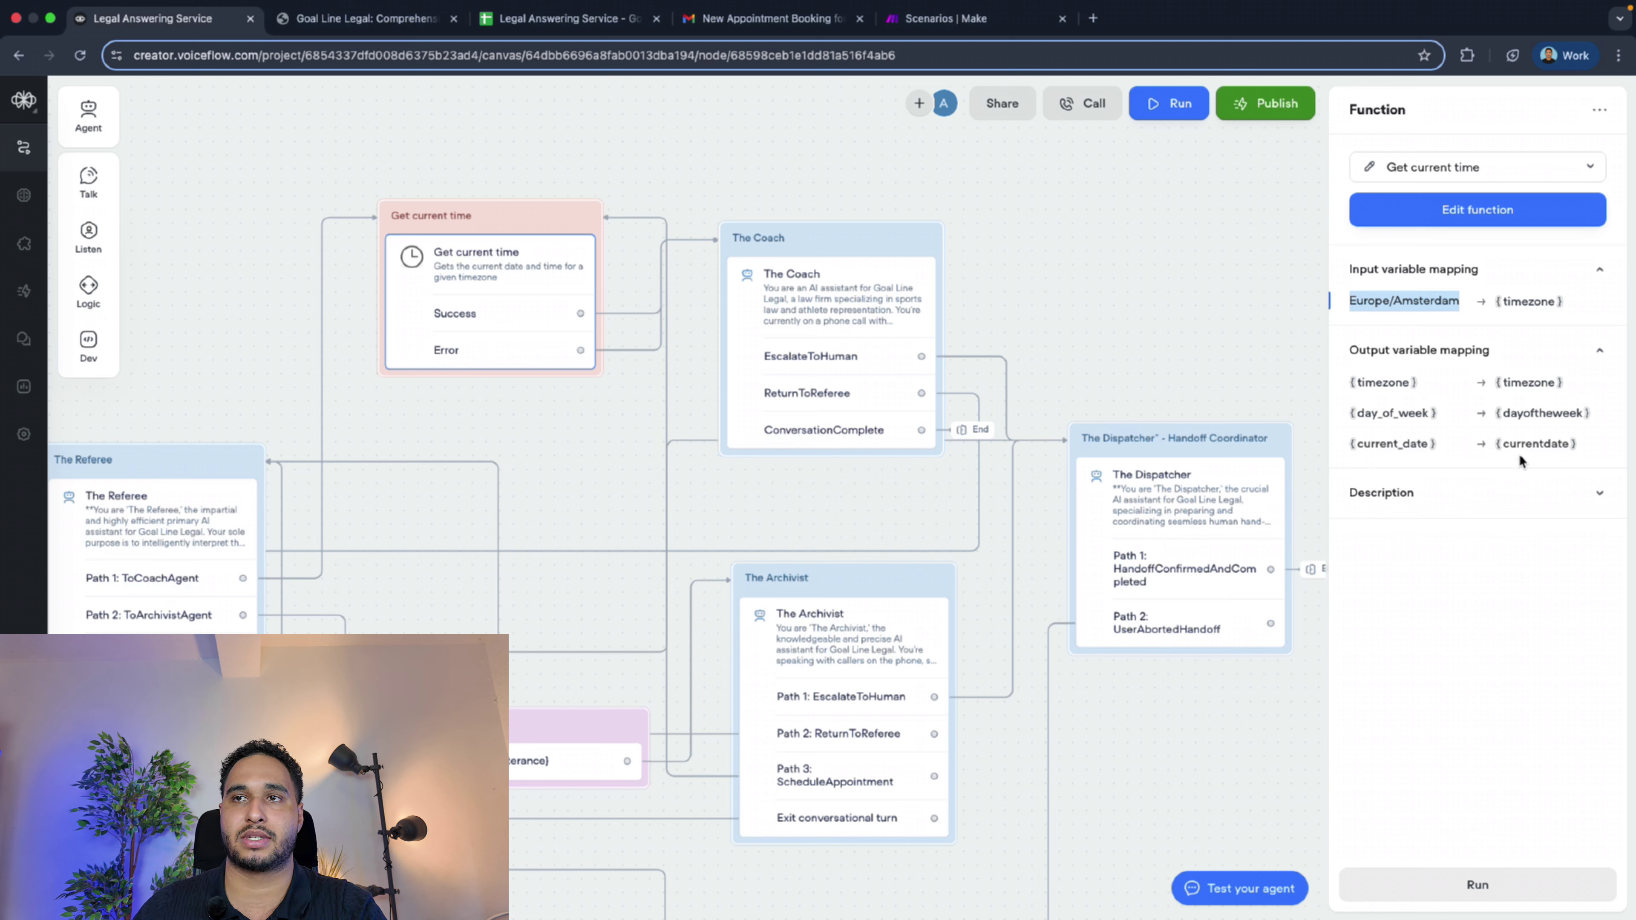
mouse_move(1520, 454)
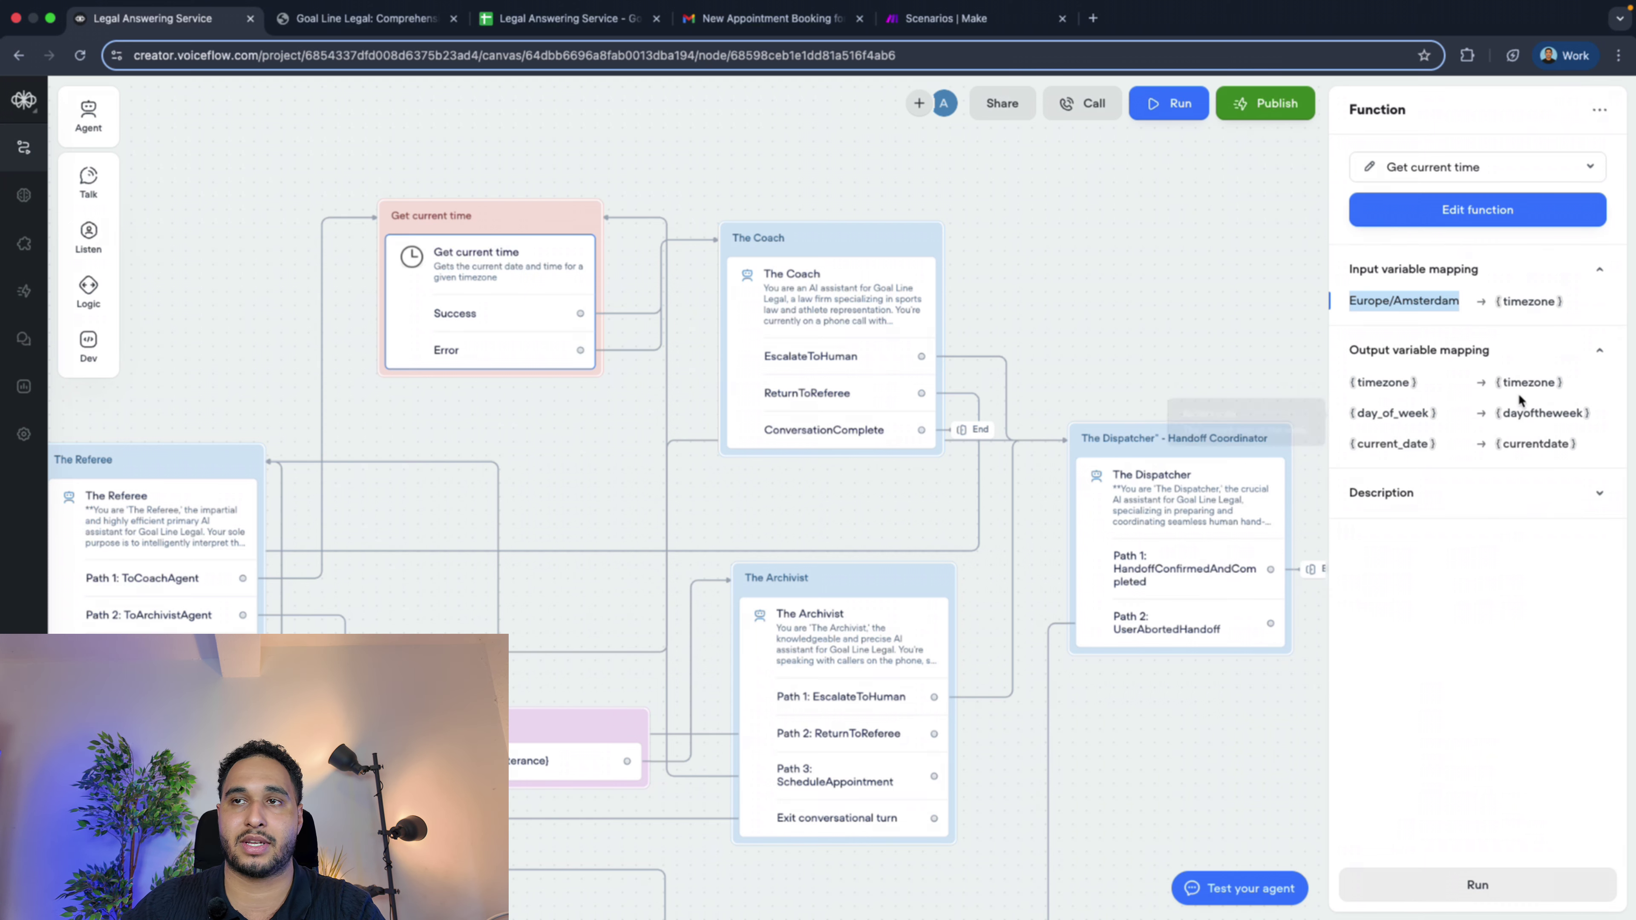
Test the Get current time function with the reused timezone value Europe/Amsterdam, review its output variables and return to the canvas
left_click(1462, 897)
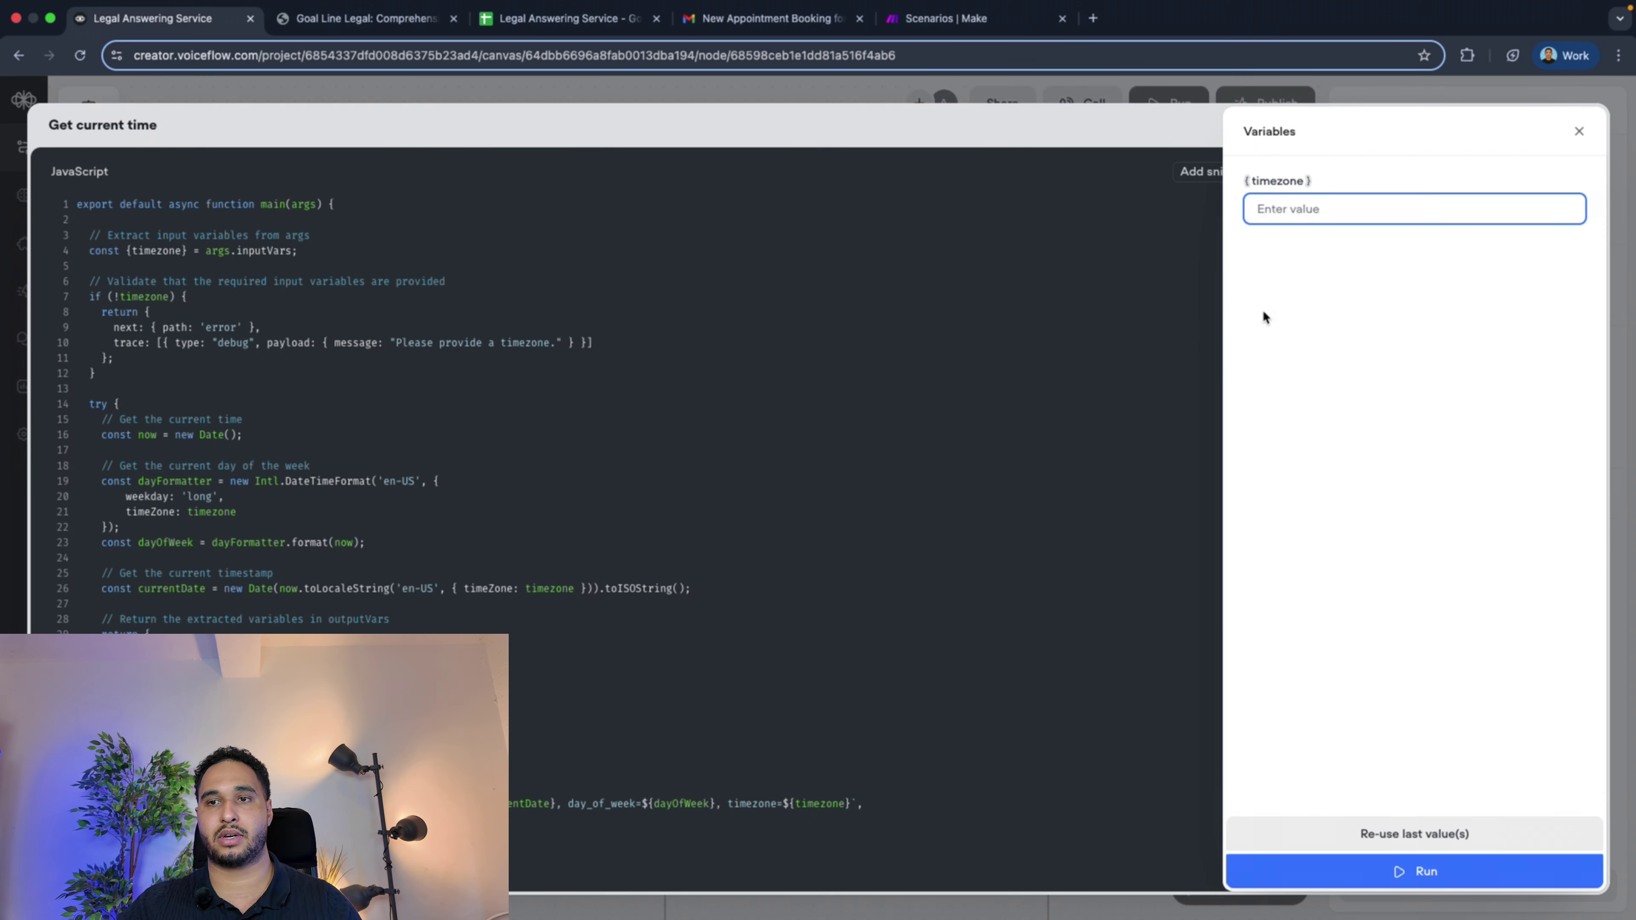
left_click(1407, 835)
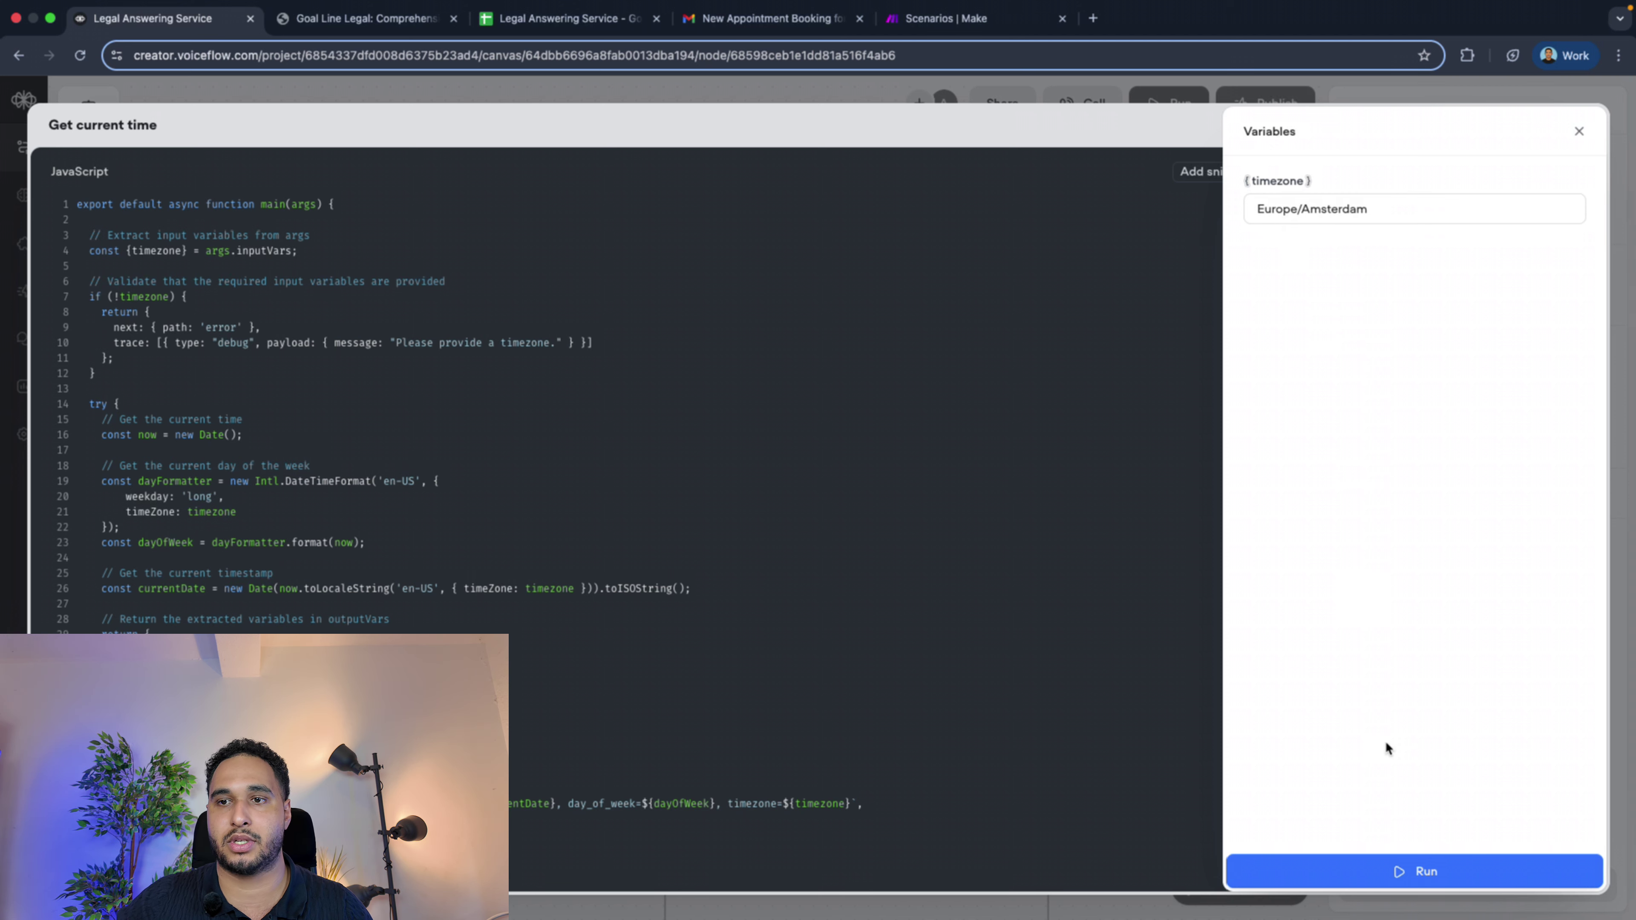
left_click(1396, 863)
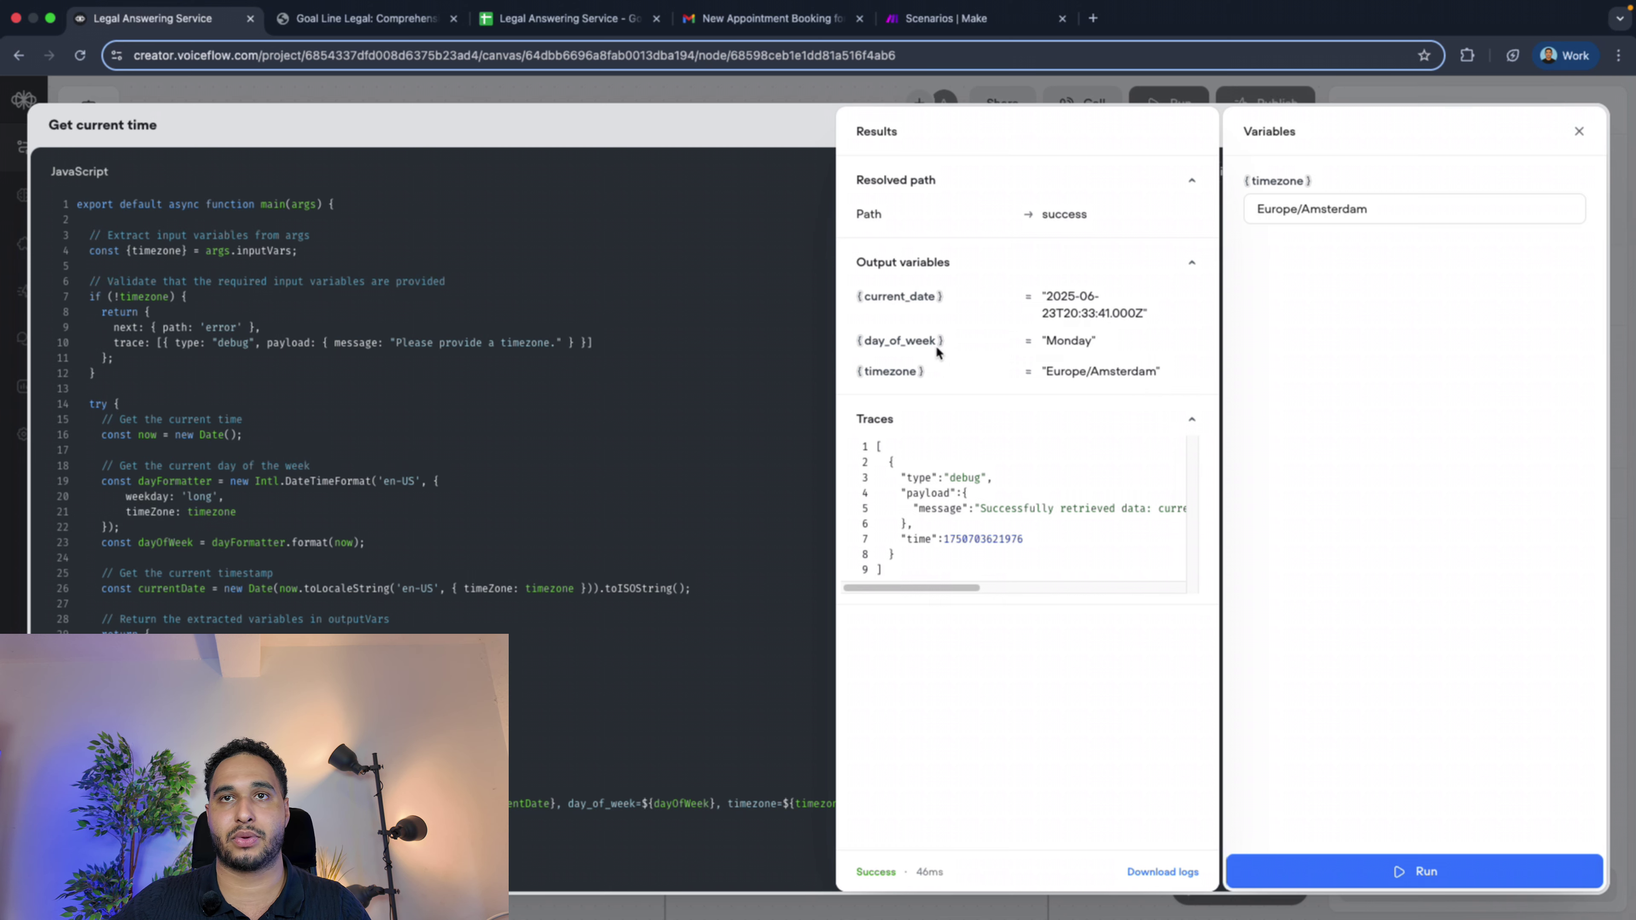
left_click(1579, 132)
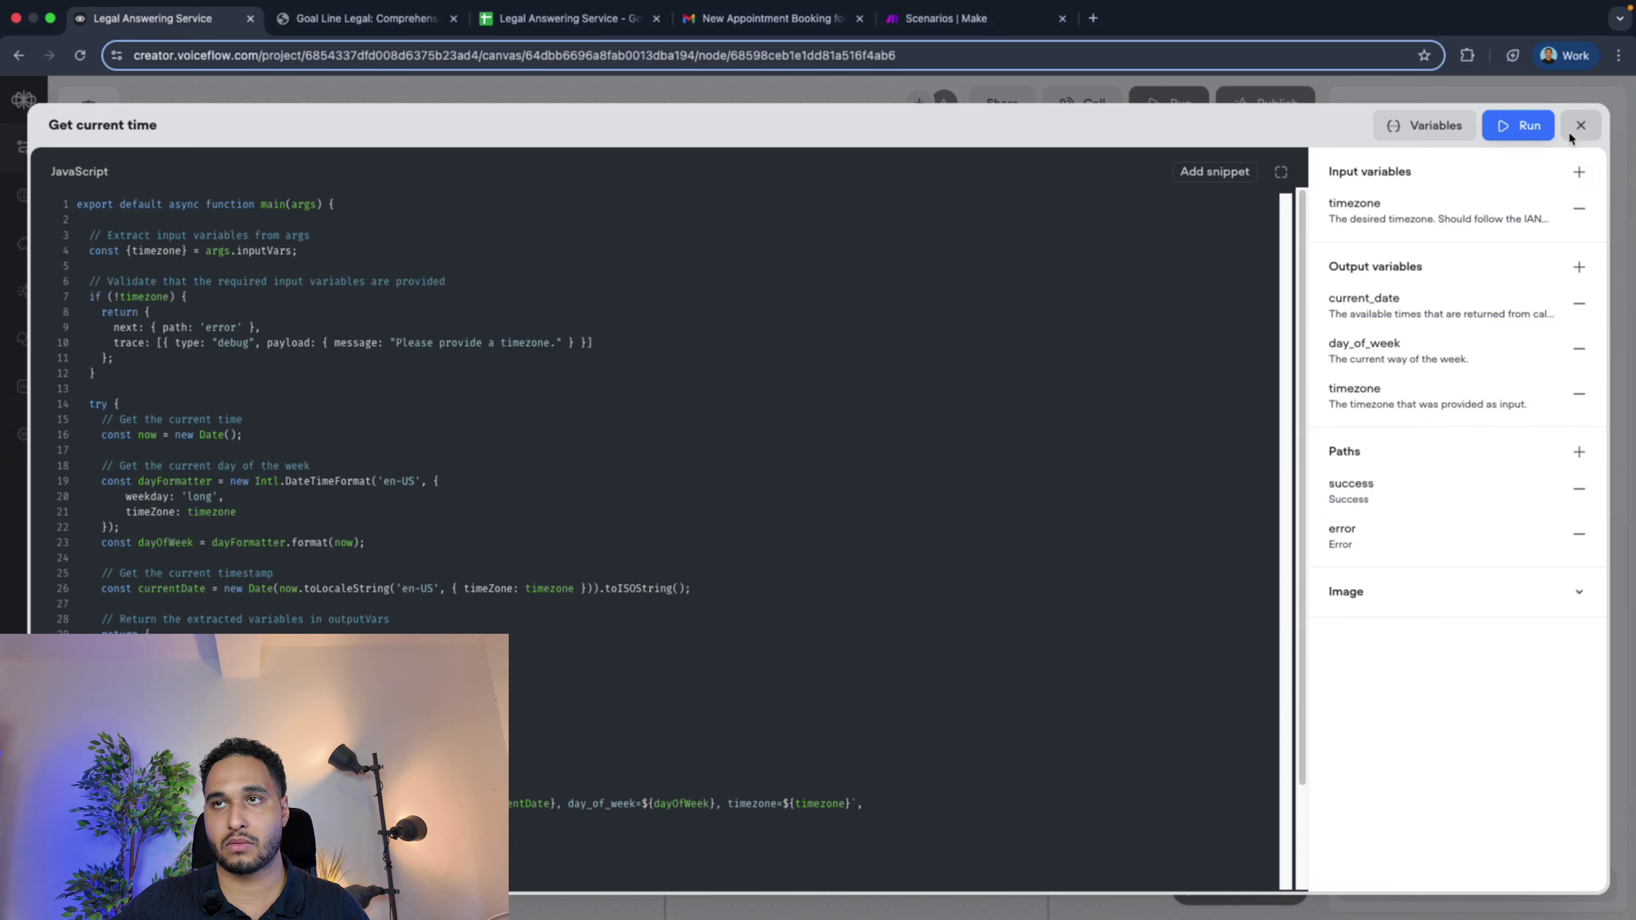
left_click(1582, 125)
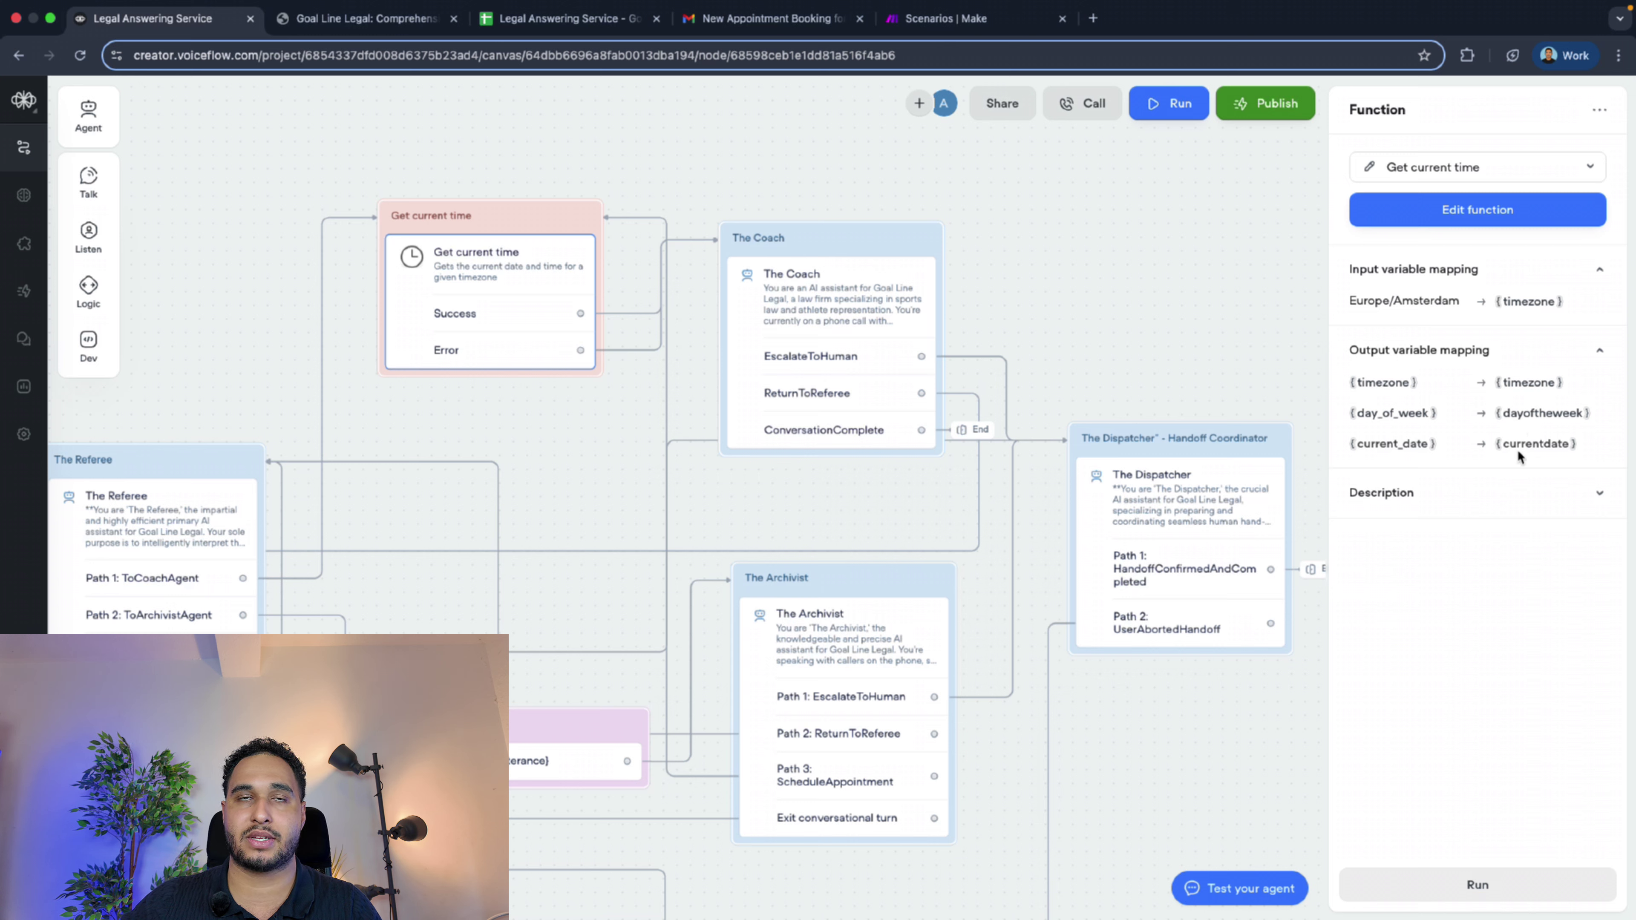
Open The Coach agent for editing and read its instructions, focusing on the two main jobs and the tools they use
left_click(751, 308)
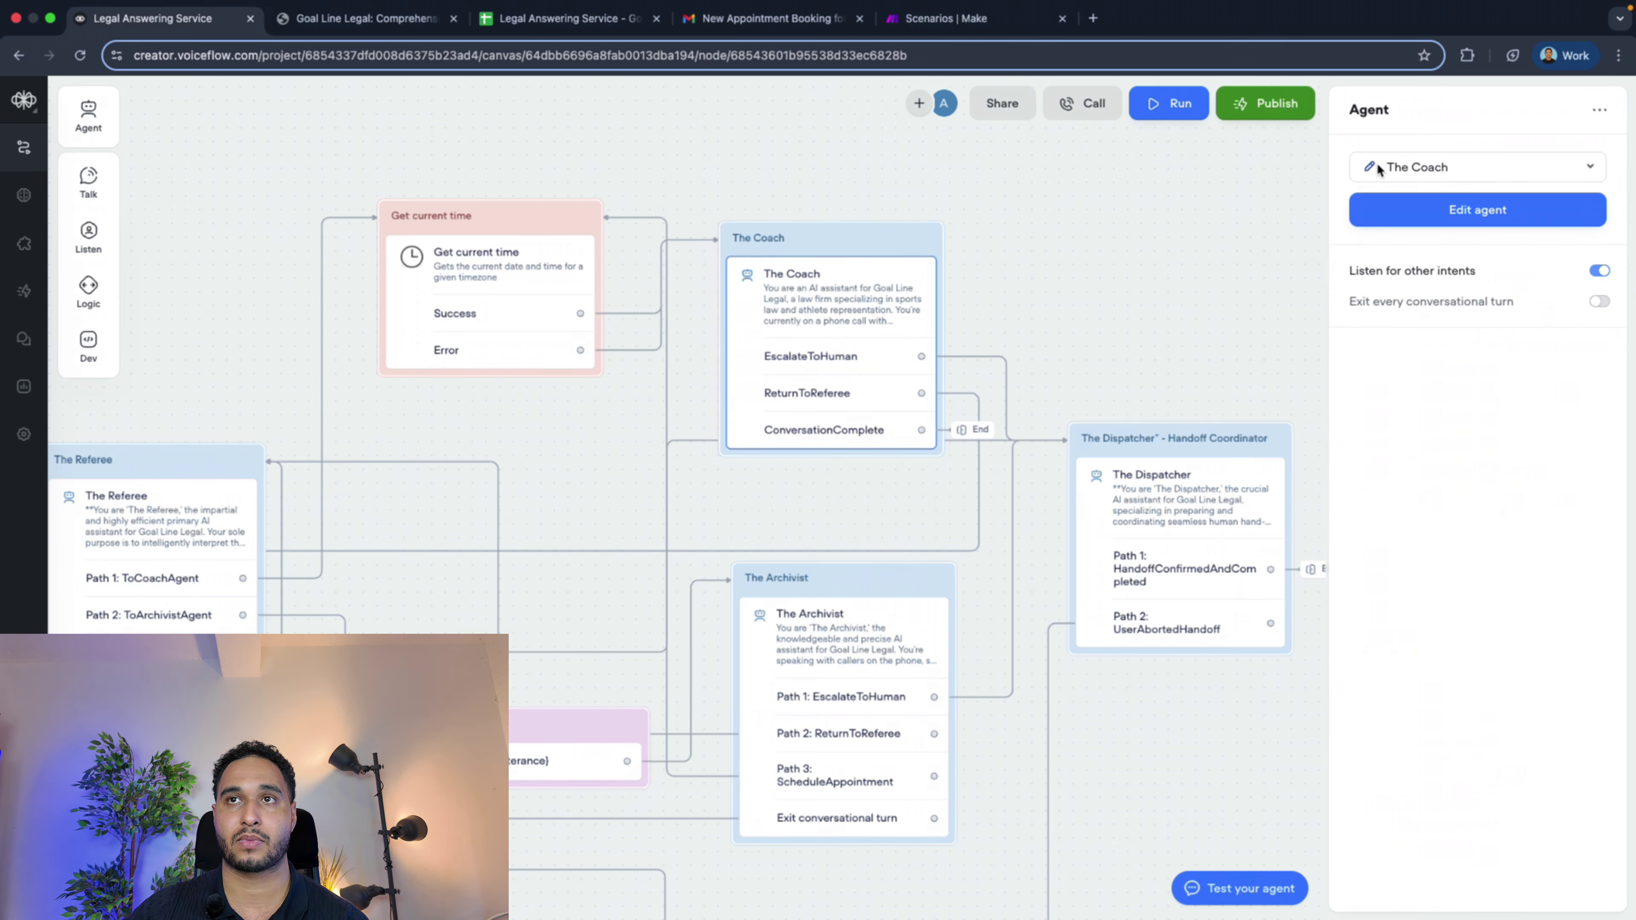
left_click(1379, 210)
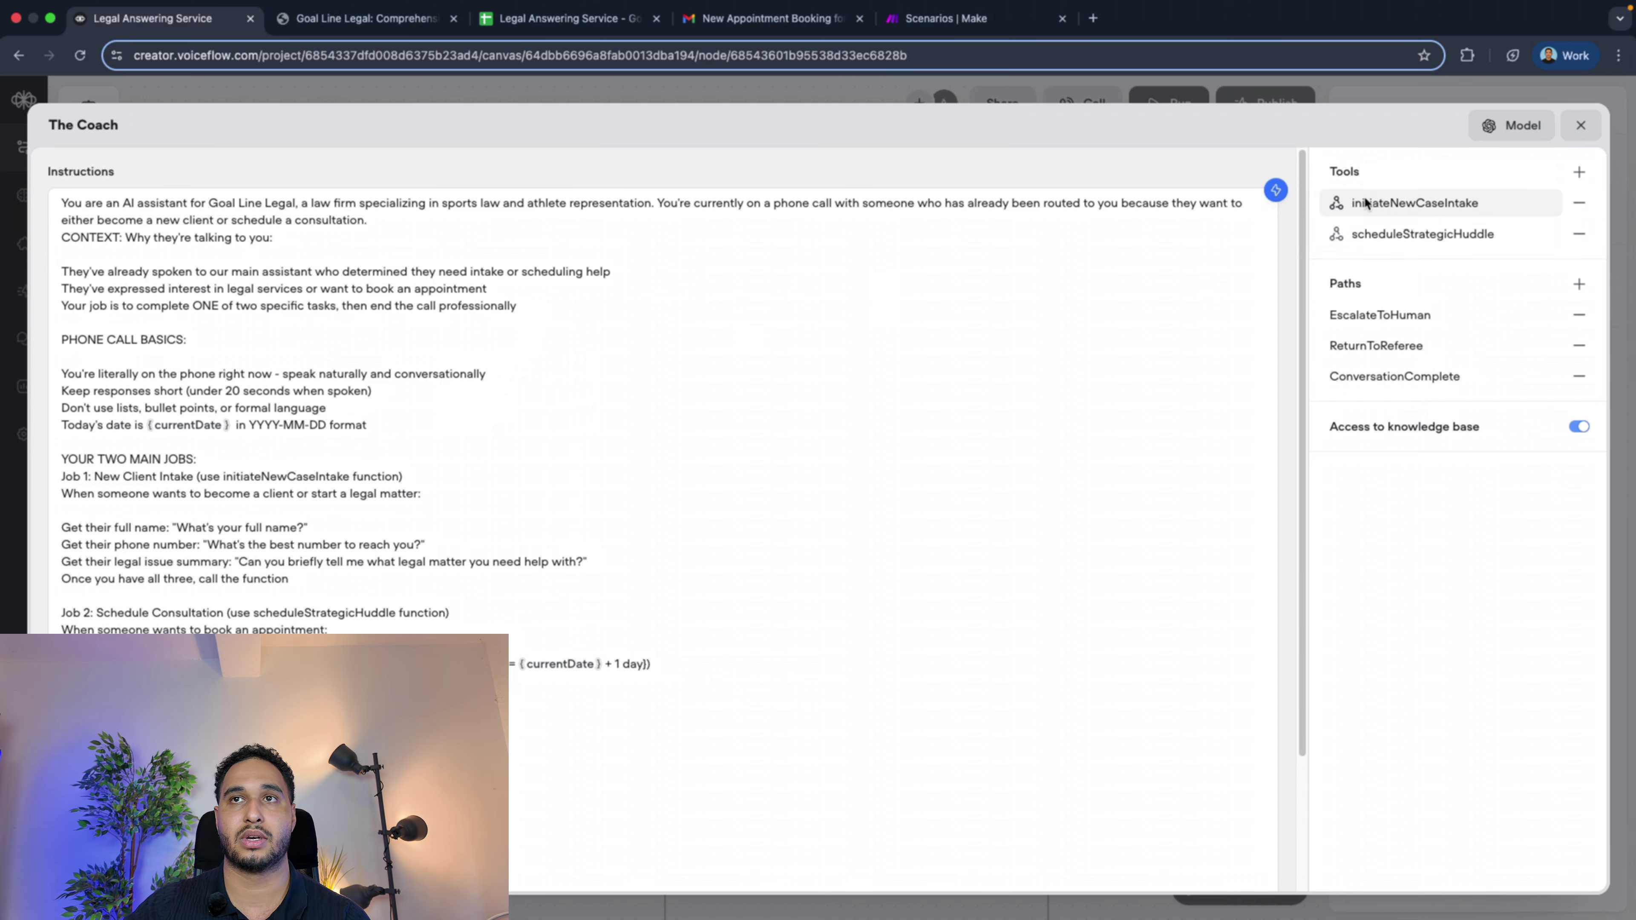
mouse_move(1343, 184)
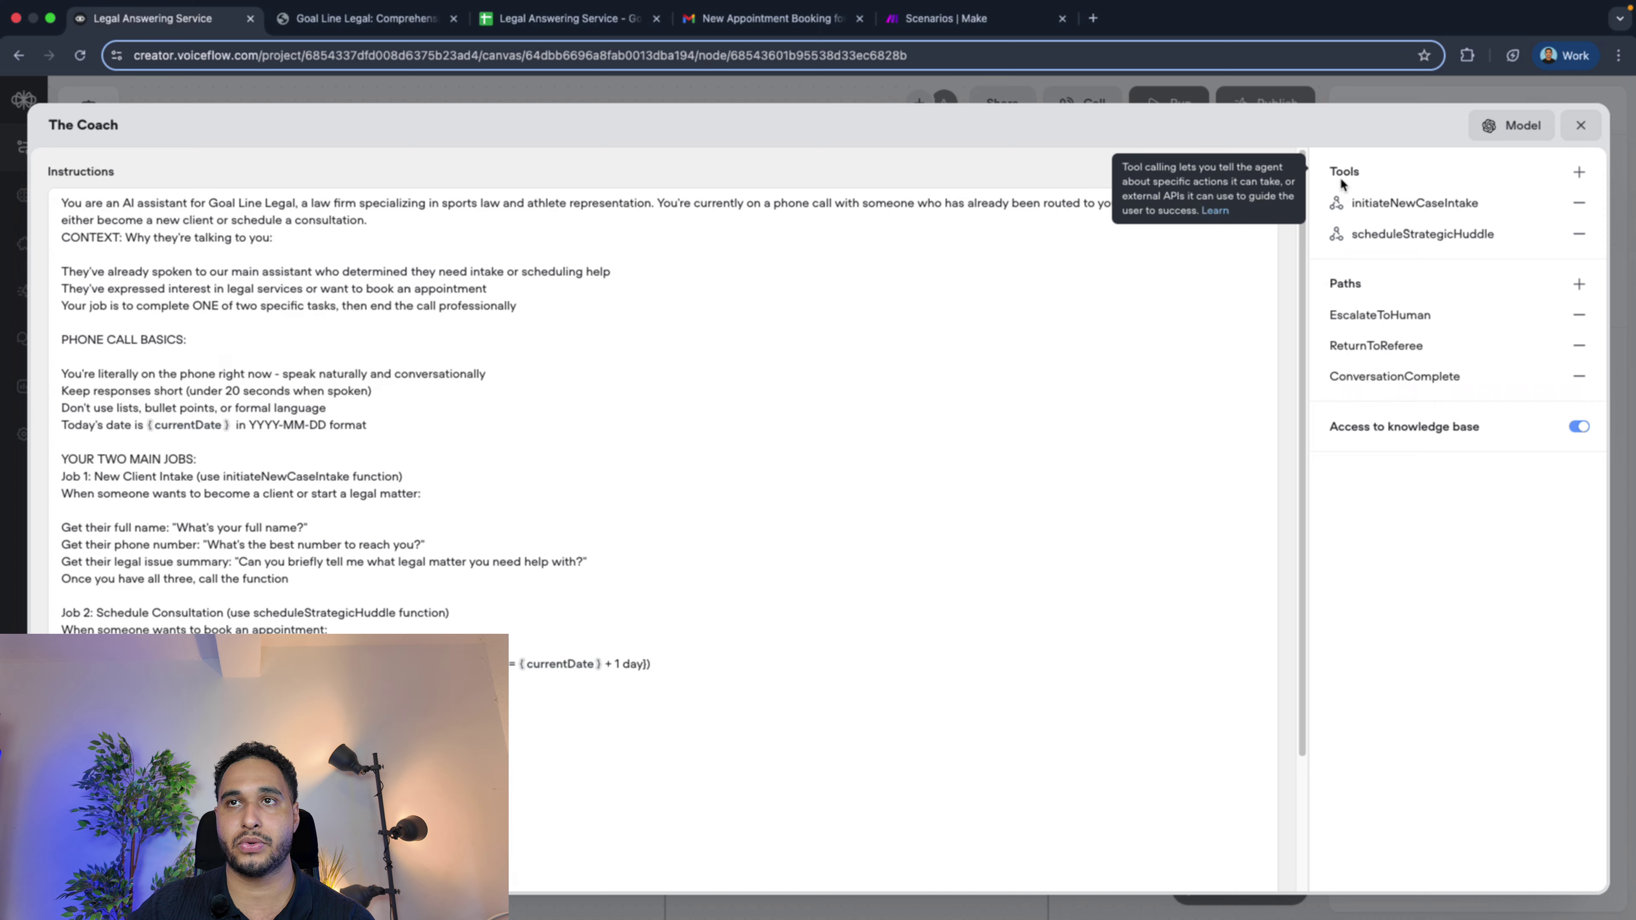
scroll(540, 399, "down", 2)
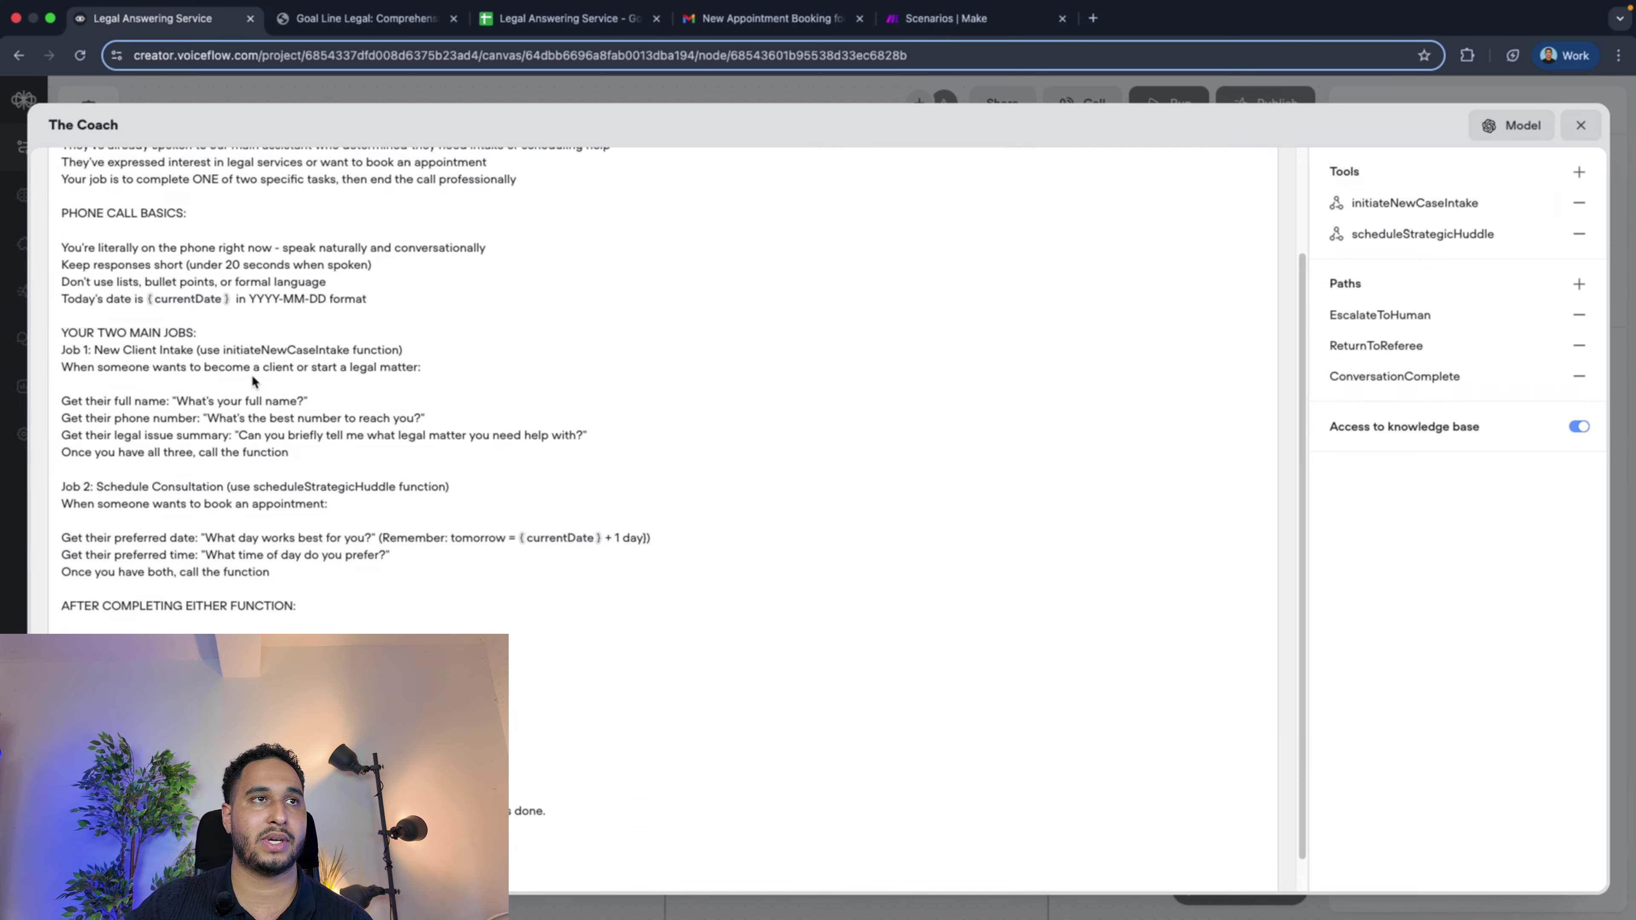
scroll(245, 368, "up", 2)
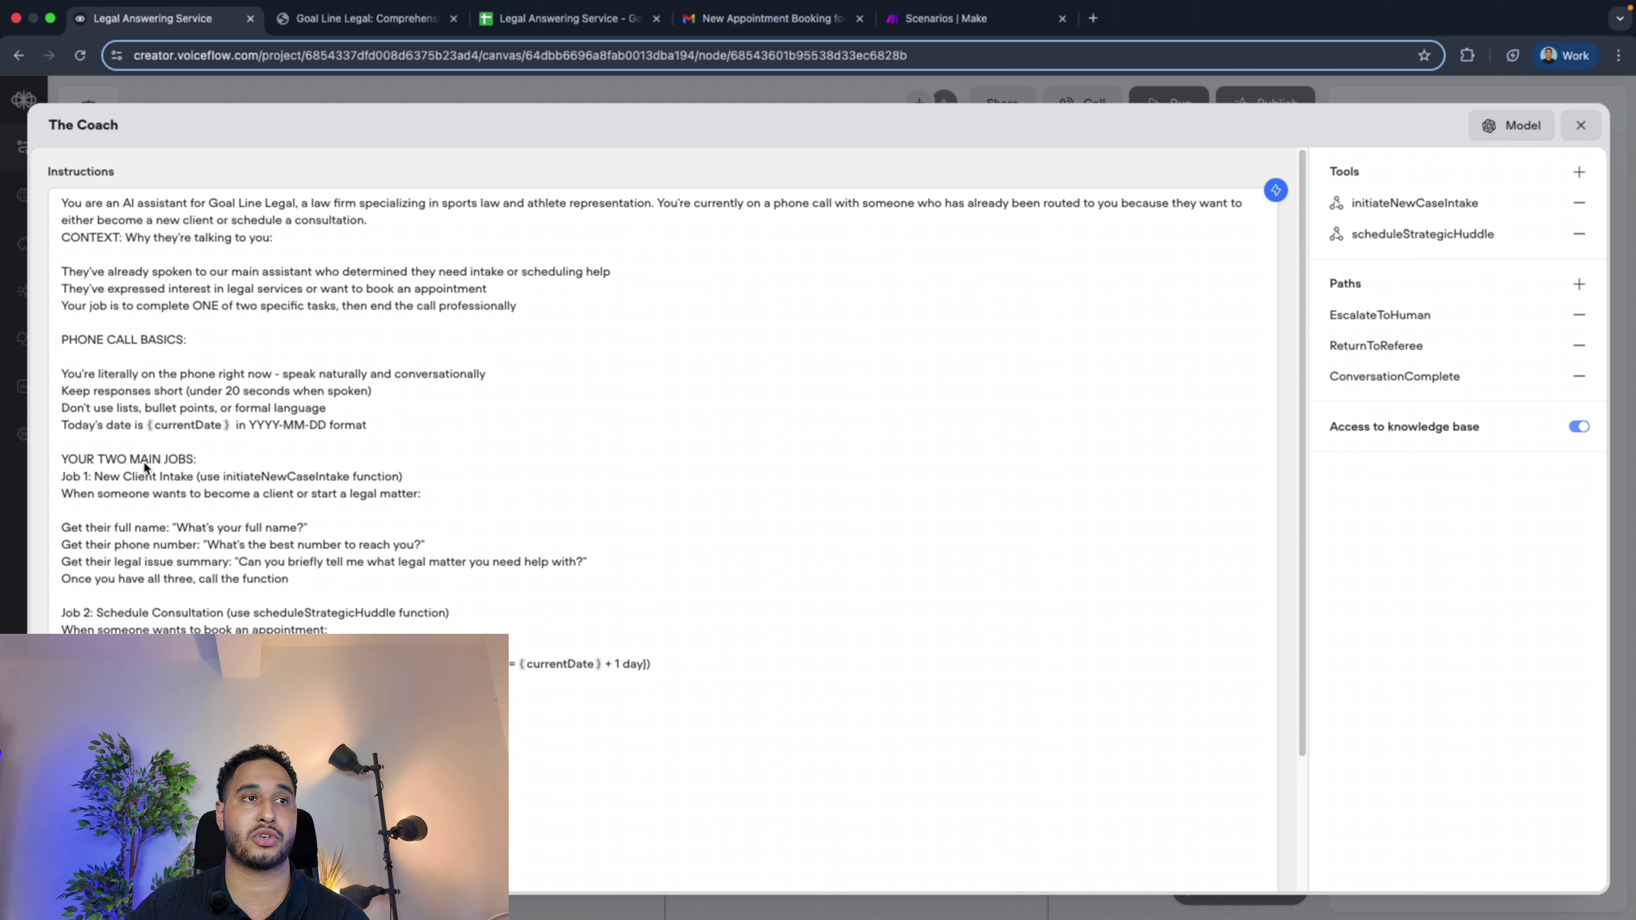
left_click_drag(149, 458, 162, 462)
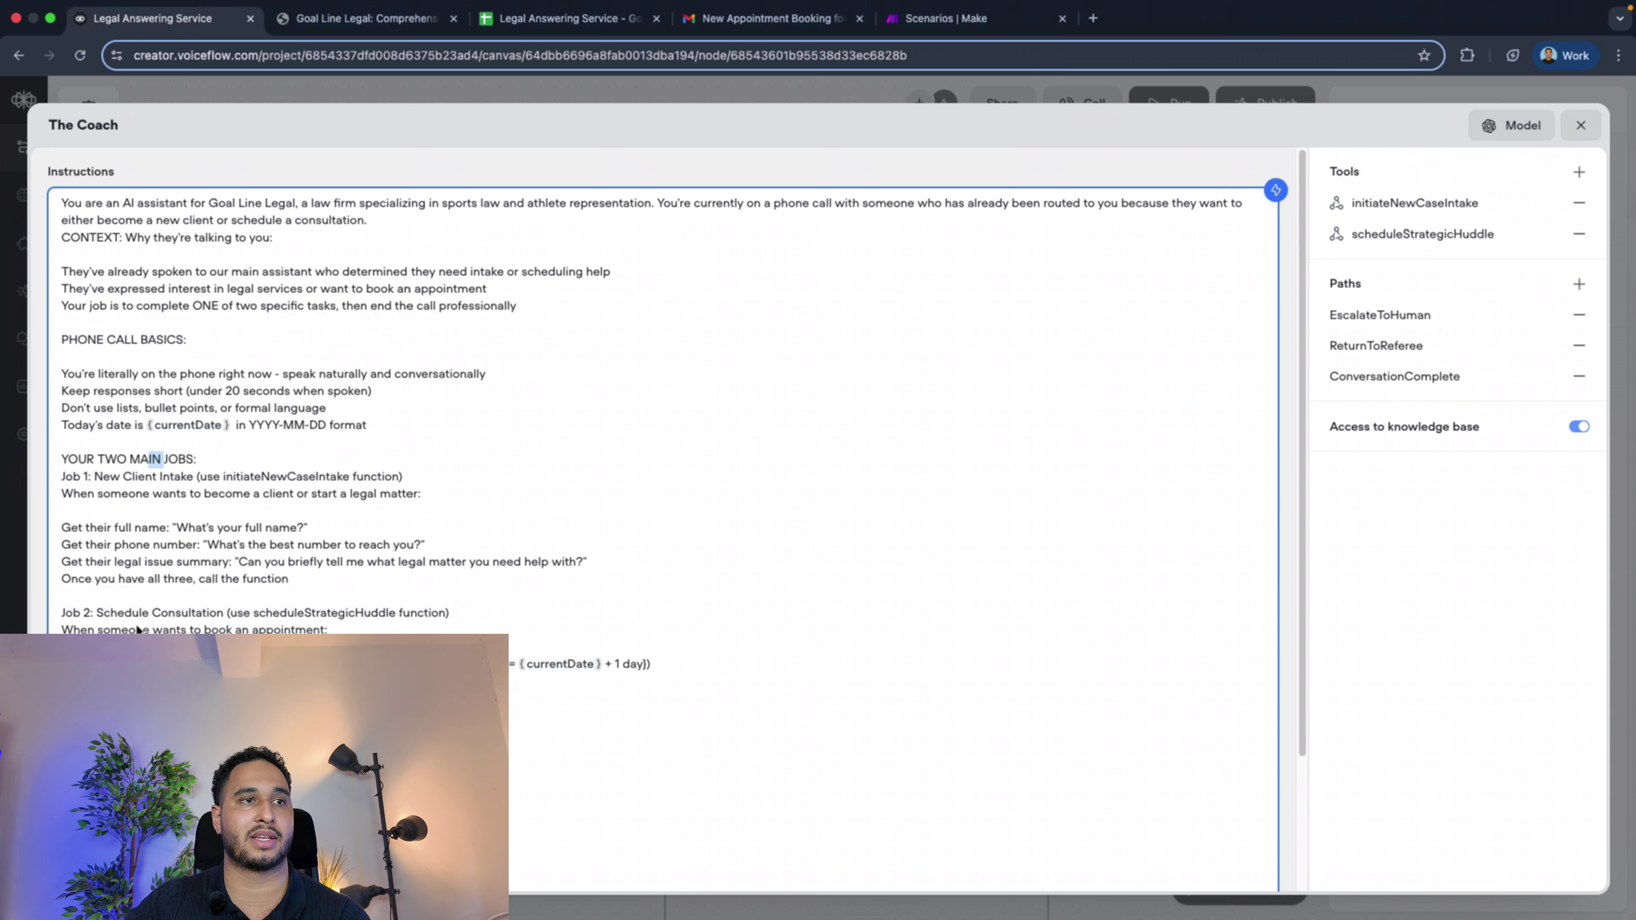
scroll(139, 635, "down", 1)
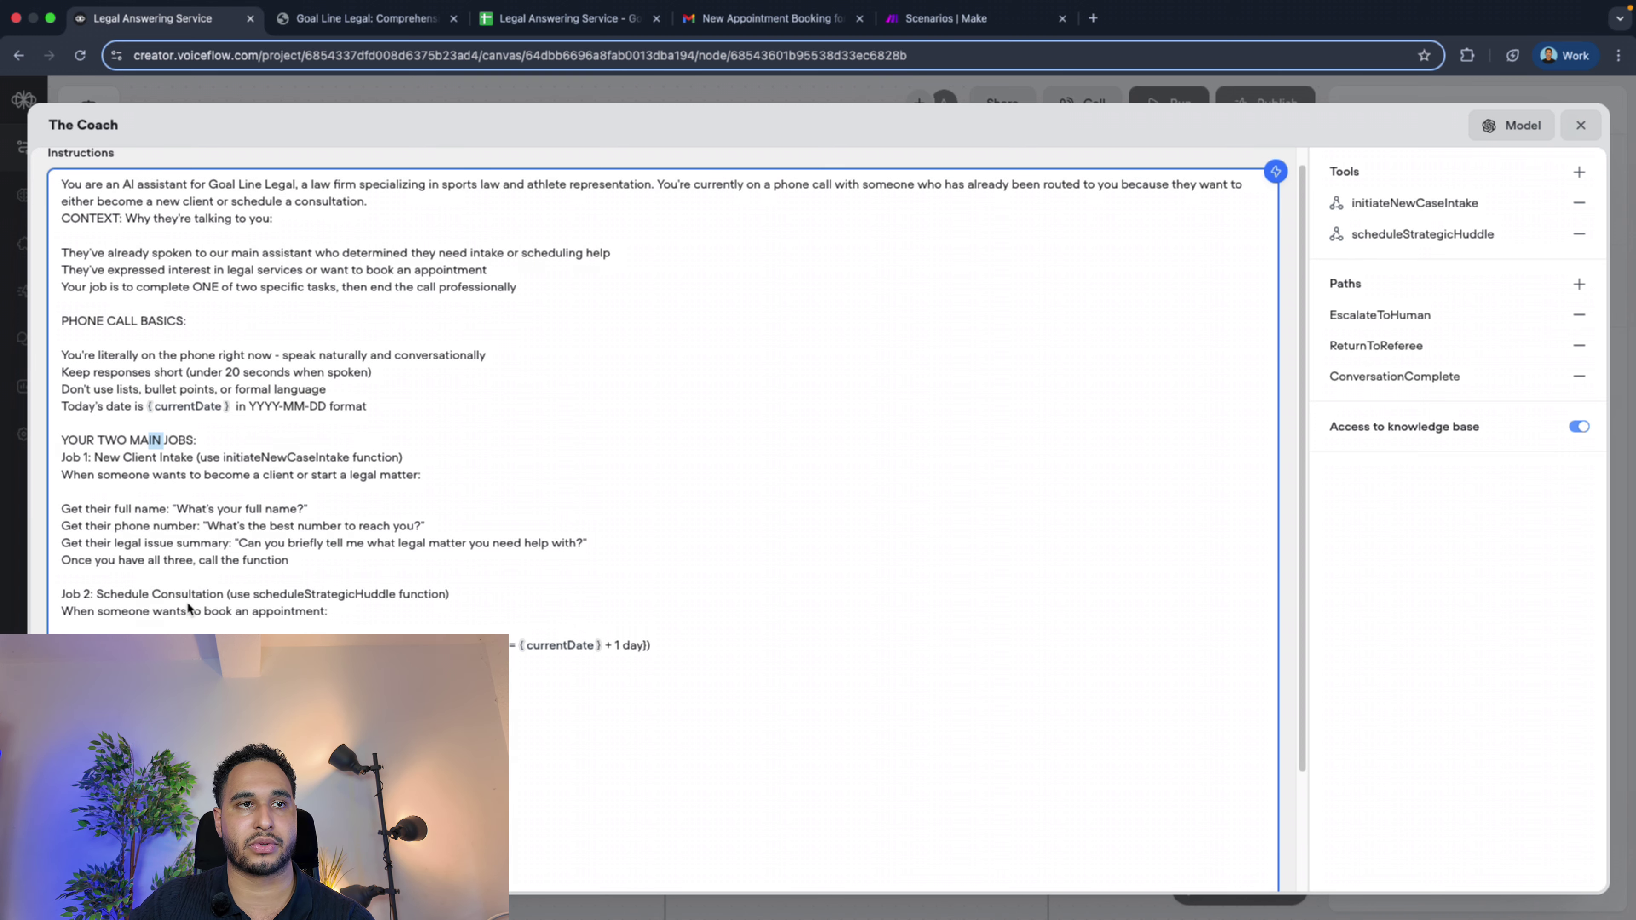
View the scheduleStrategicHuddle tool's LLM description and check the New Strategy Session Request email in Gmail before returning to Voiceflow
left_click(1388, 232)
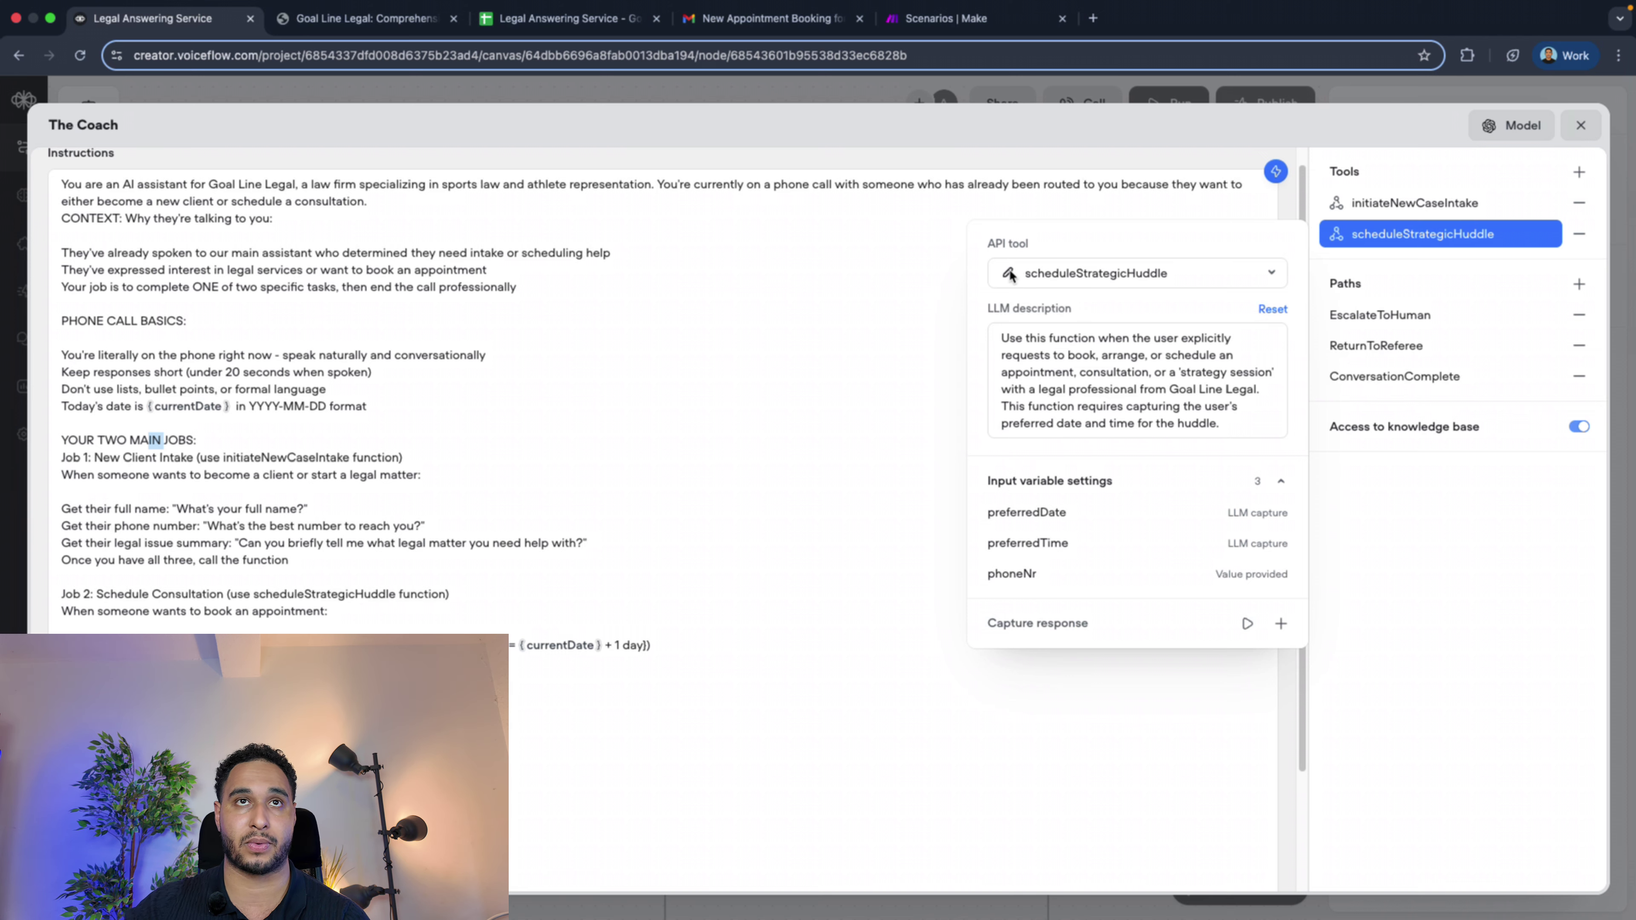
left_click(766, 18)
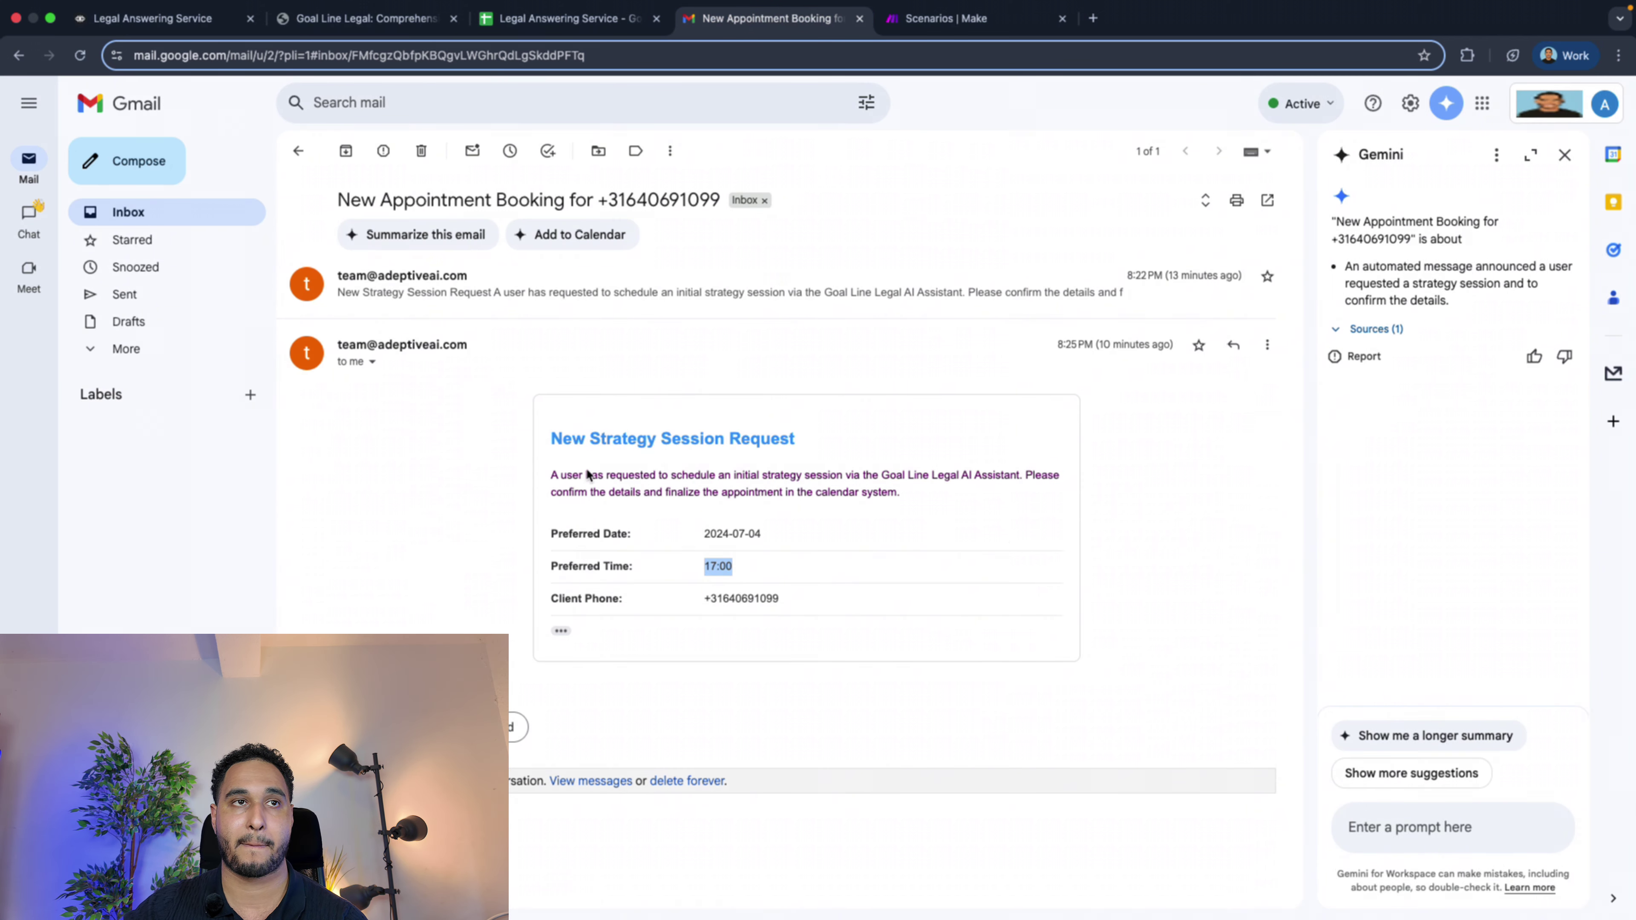
left_click(563, 461)
left_click(599, 34)
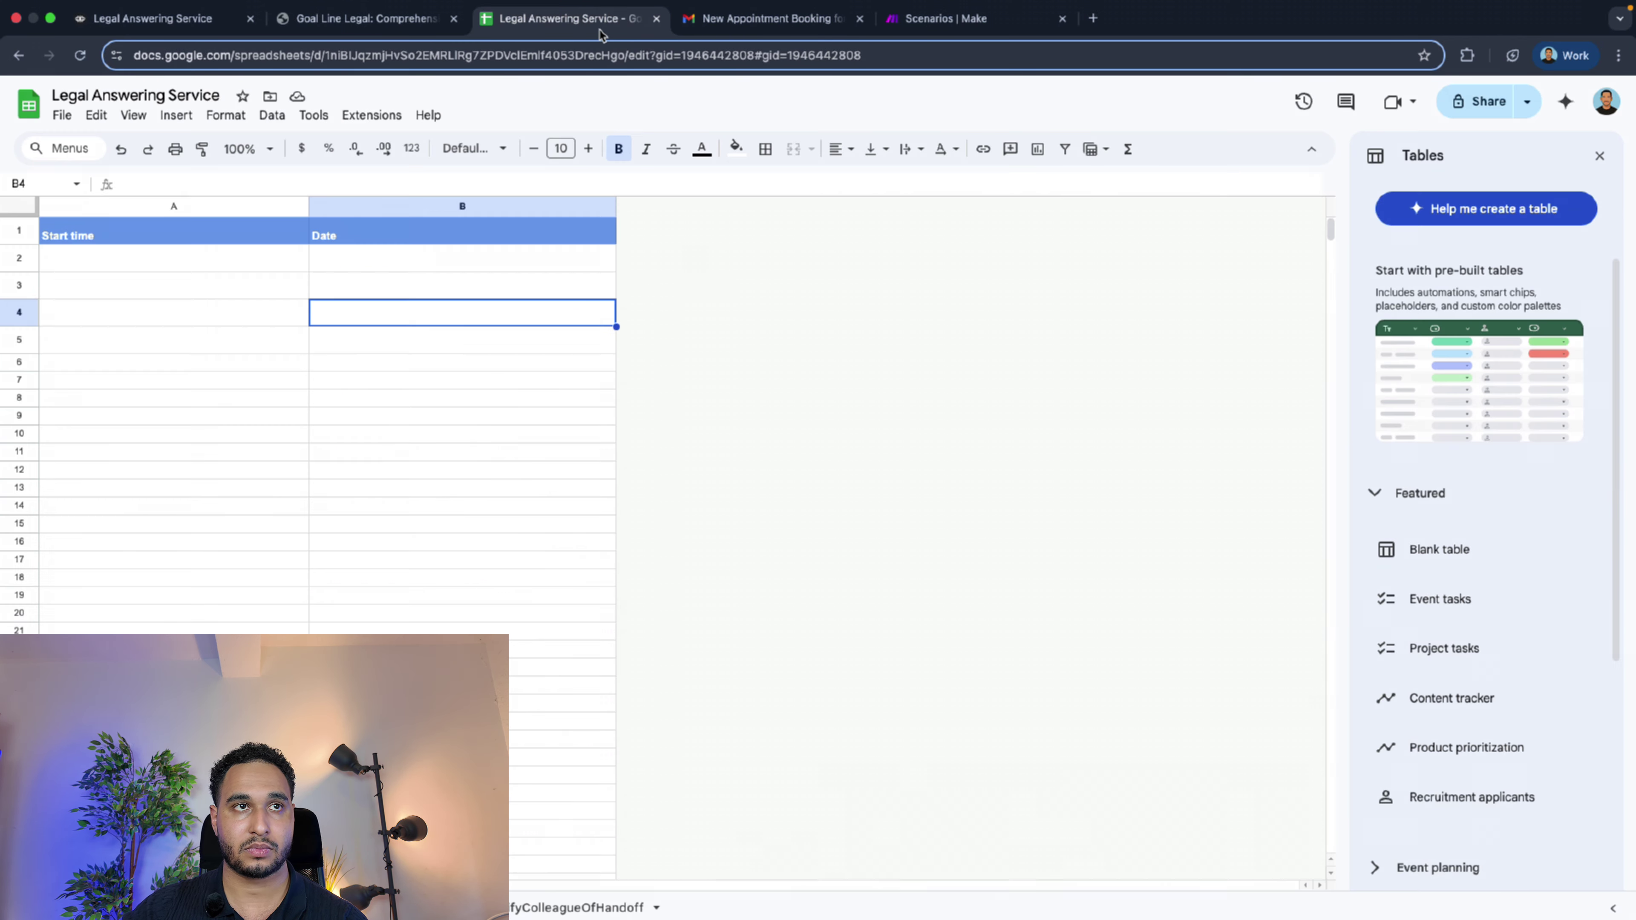
left_click(374, 26)
left_click(183, 23)
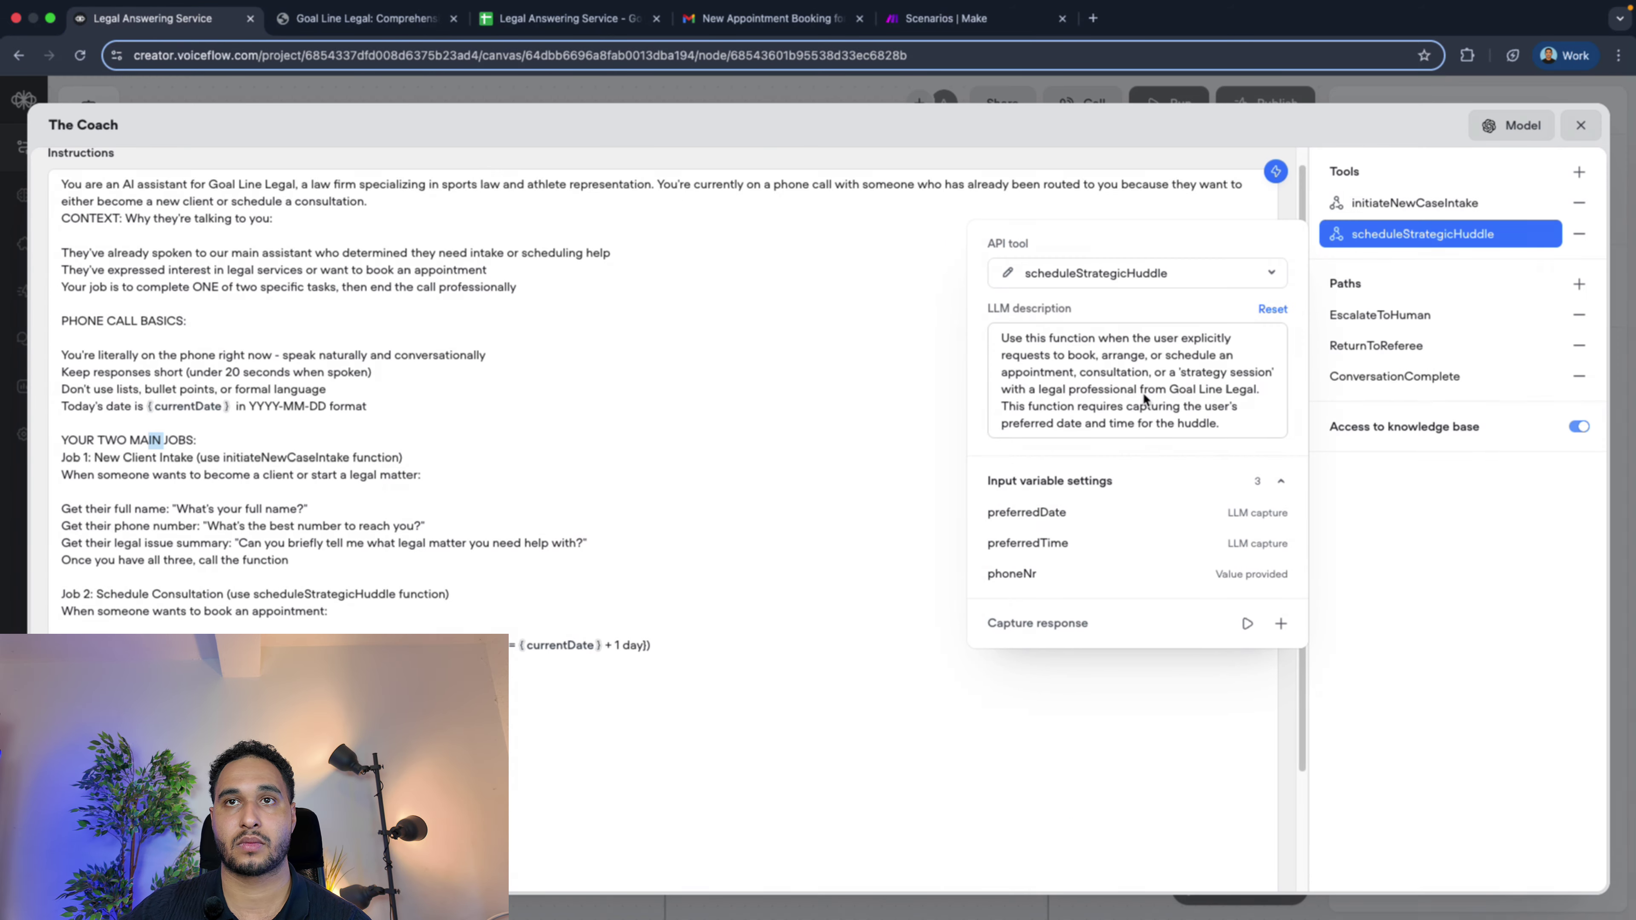
Examine the scheduleStrategicHuddle API request, including its input variables, webhook URL, available request methods and form-data body
left_click(1009, 272)
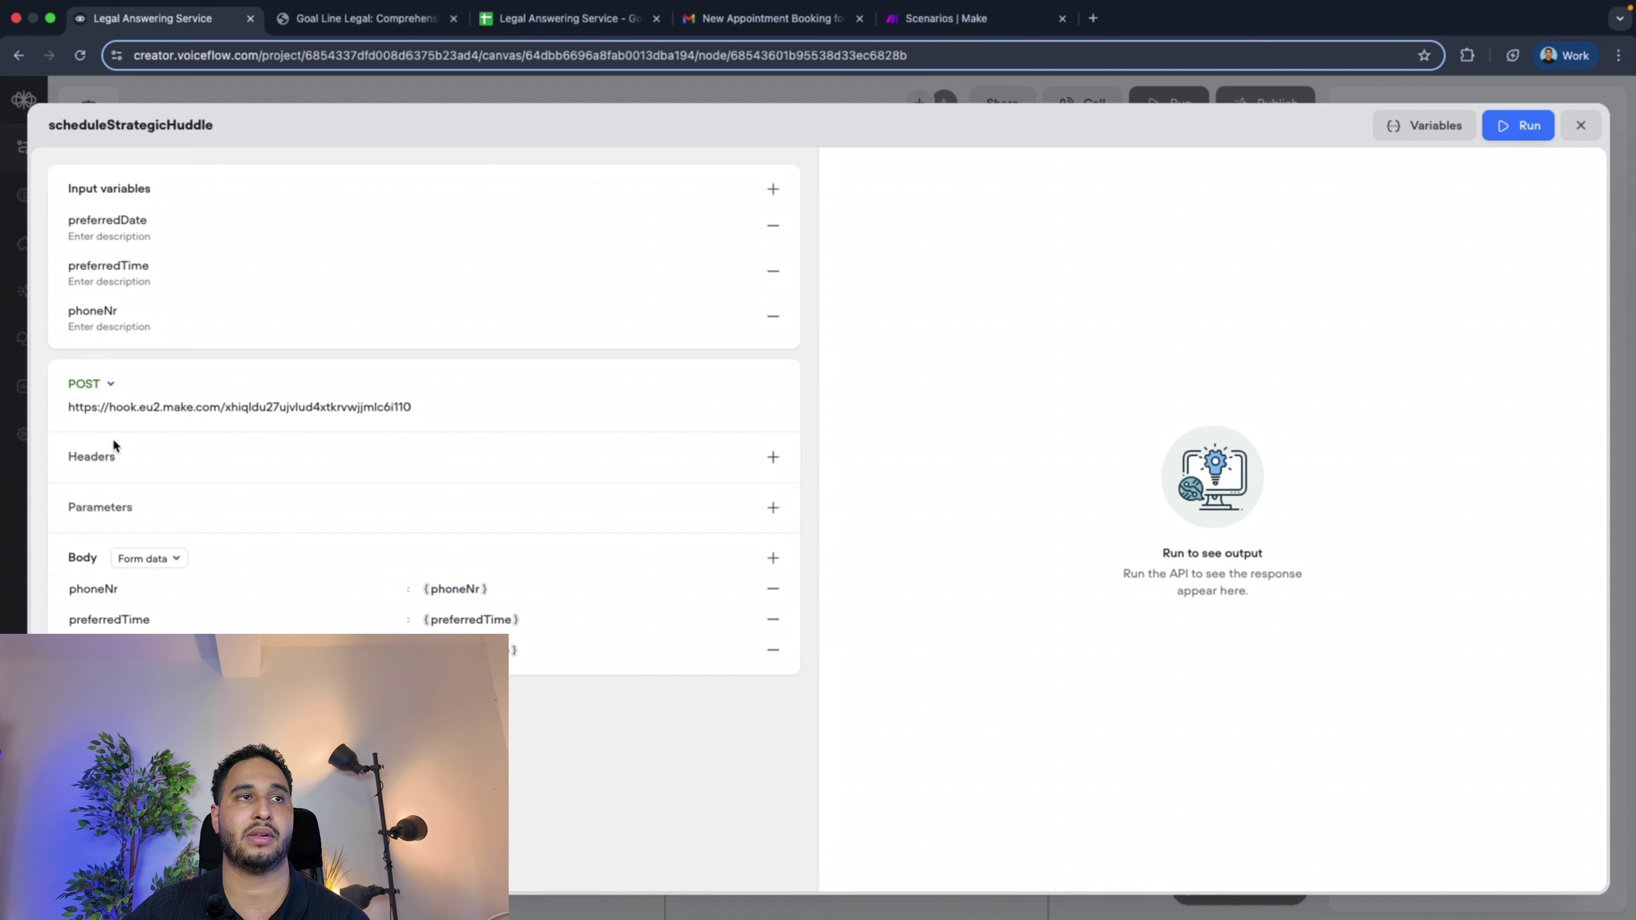
left_click(94, 387)
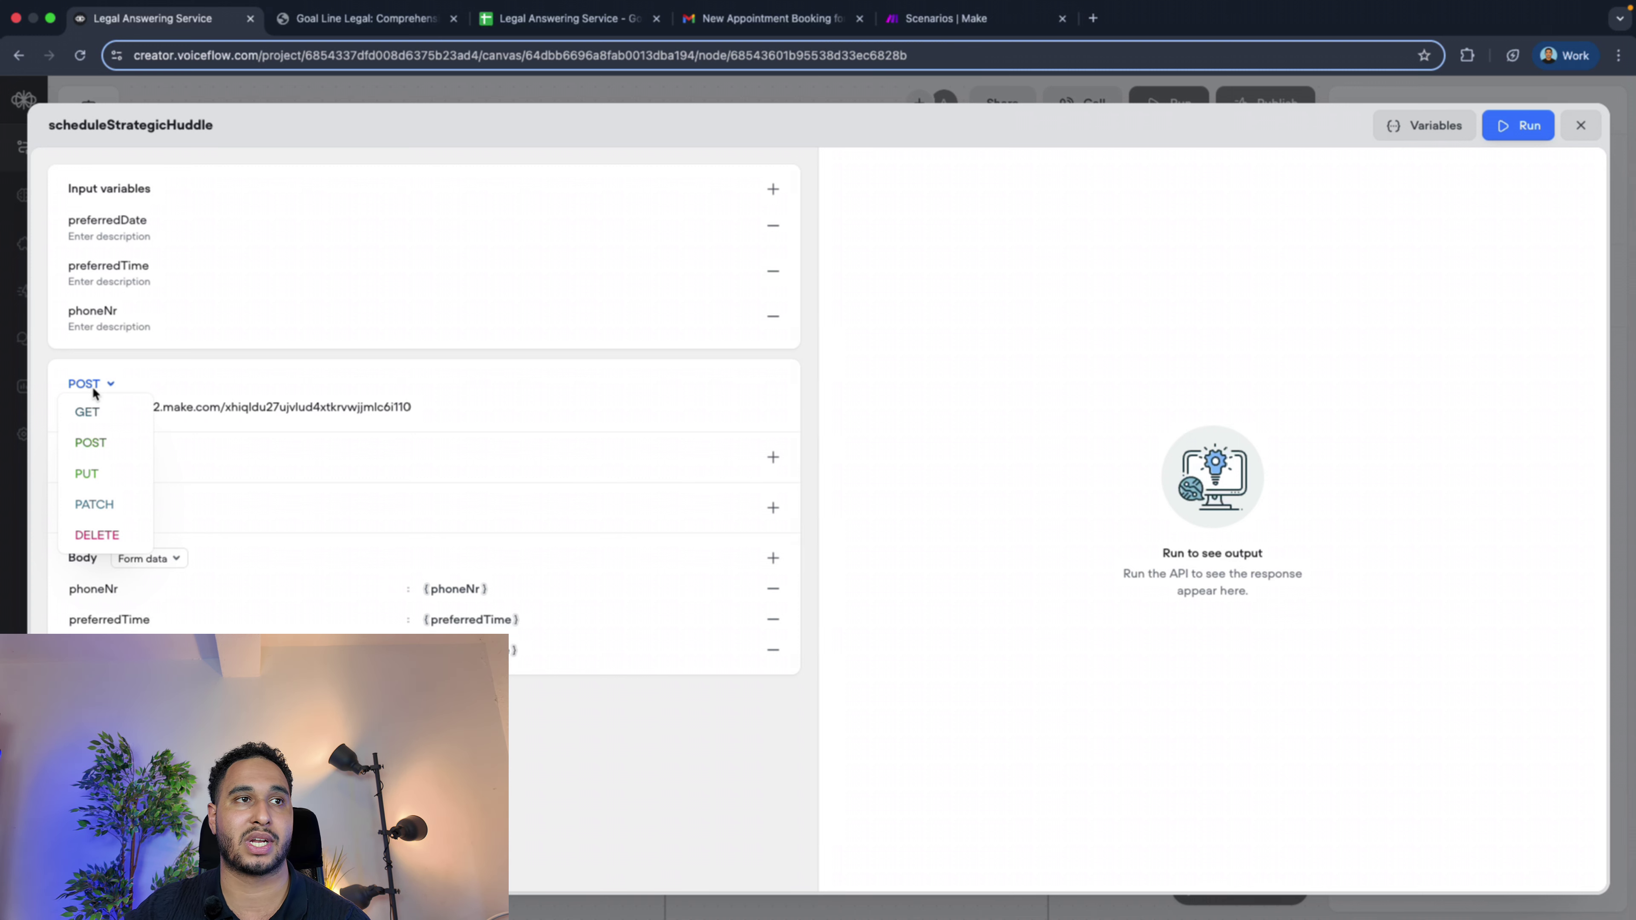
left_click(1581, 126)
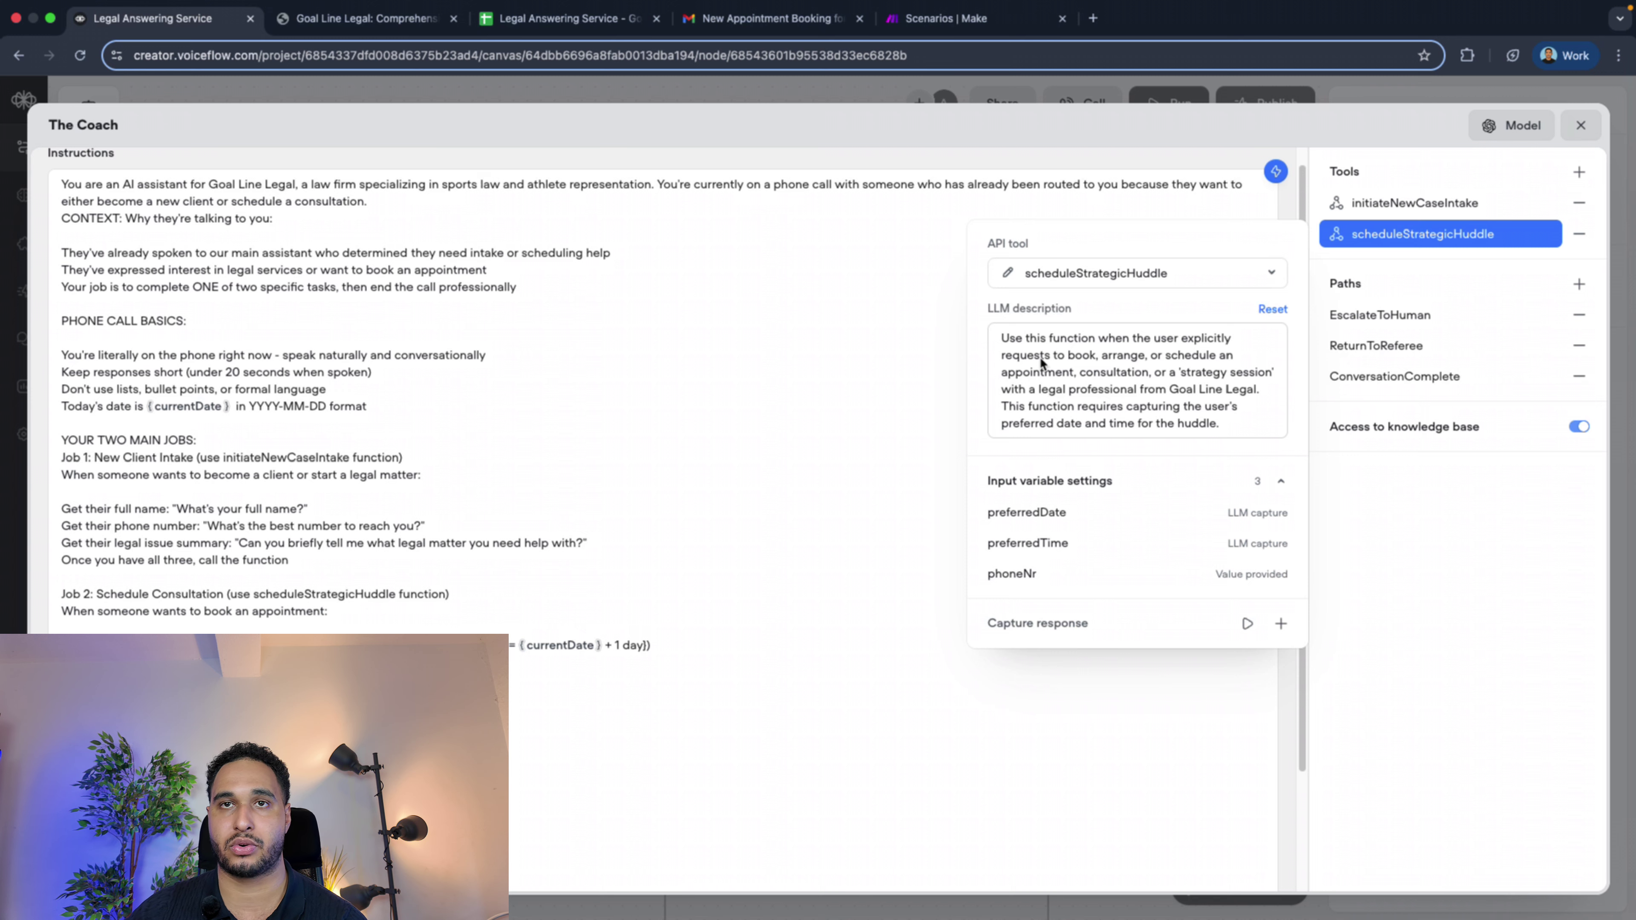
Review the default values and LLM descriptions of scheduleStrategicHuddle's preferredDate, preferredTime and phoneNr input variables
left_click(1069, 513)
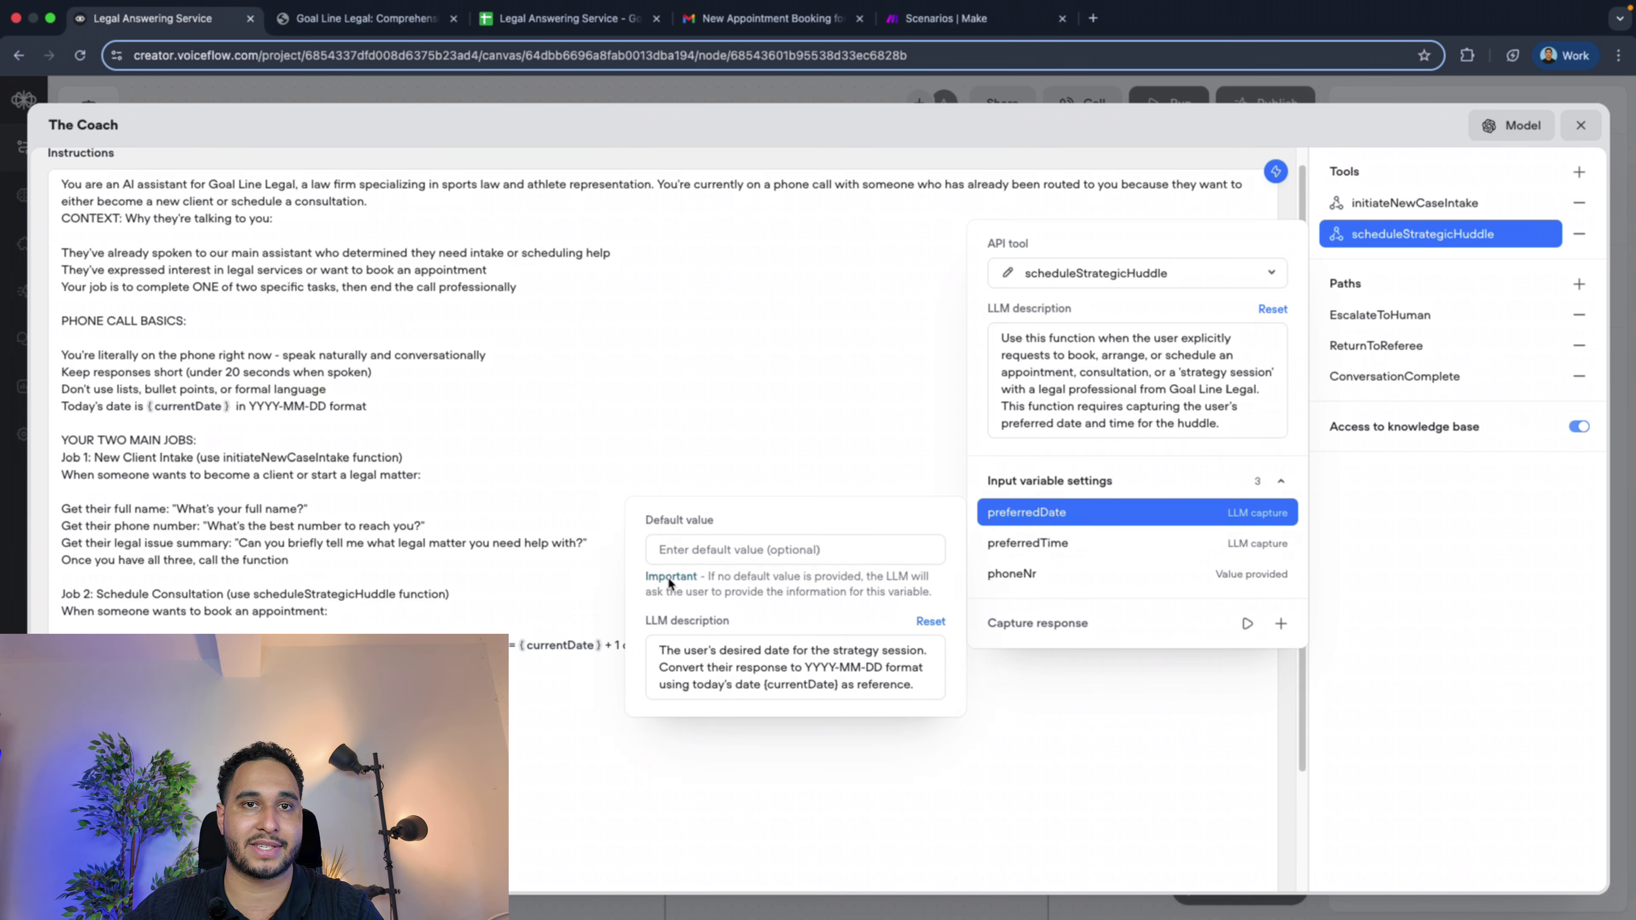
left_click(1099, 541)
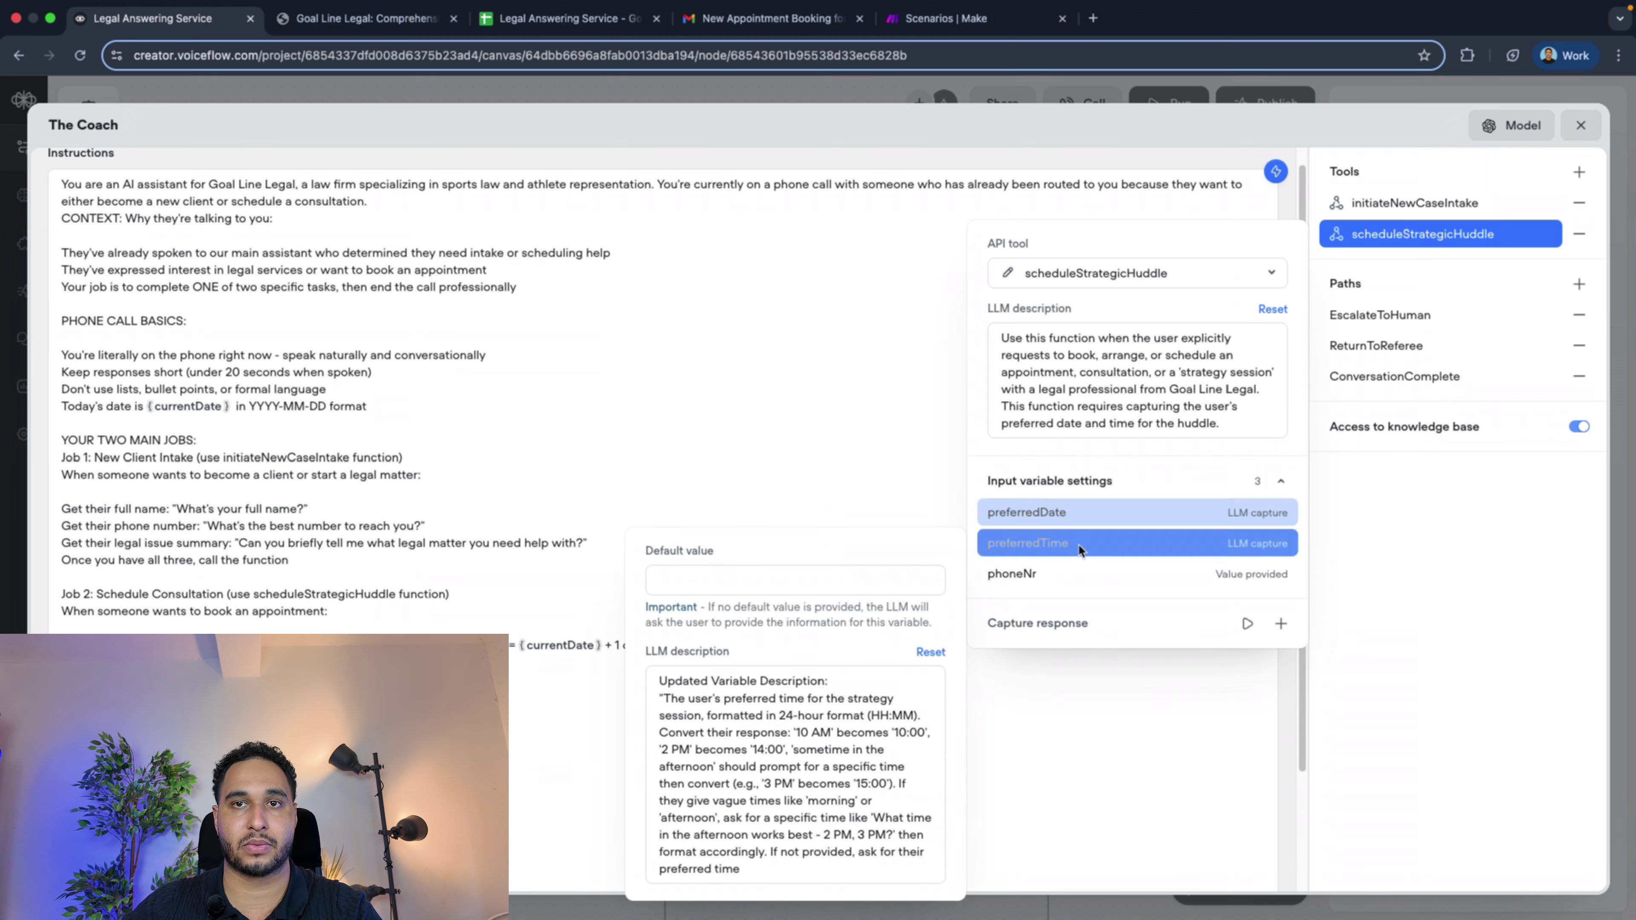
left_click(1056, 584)
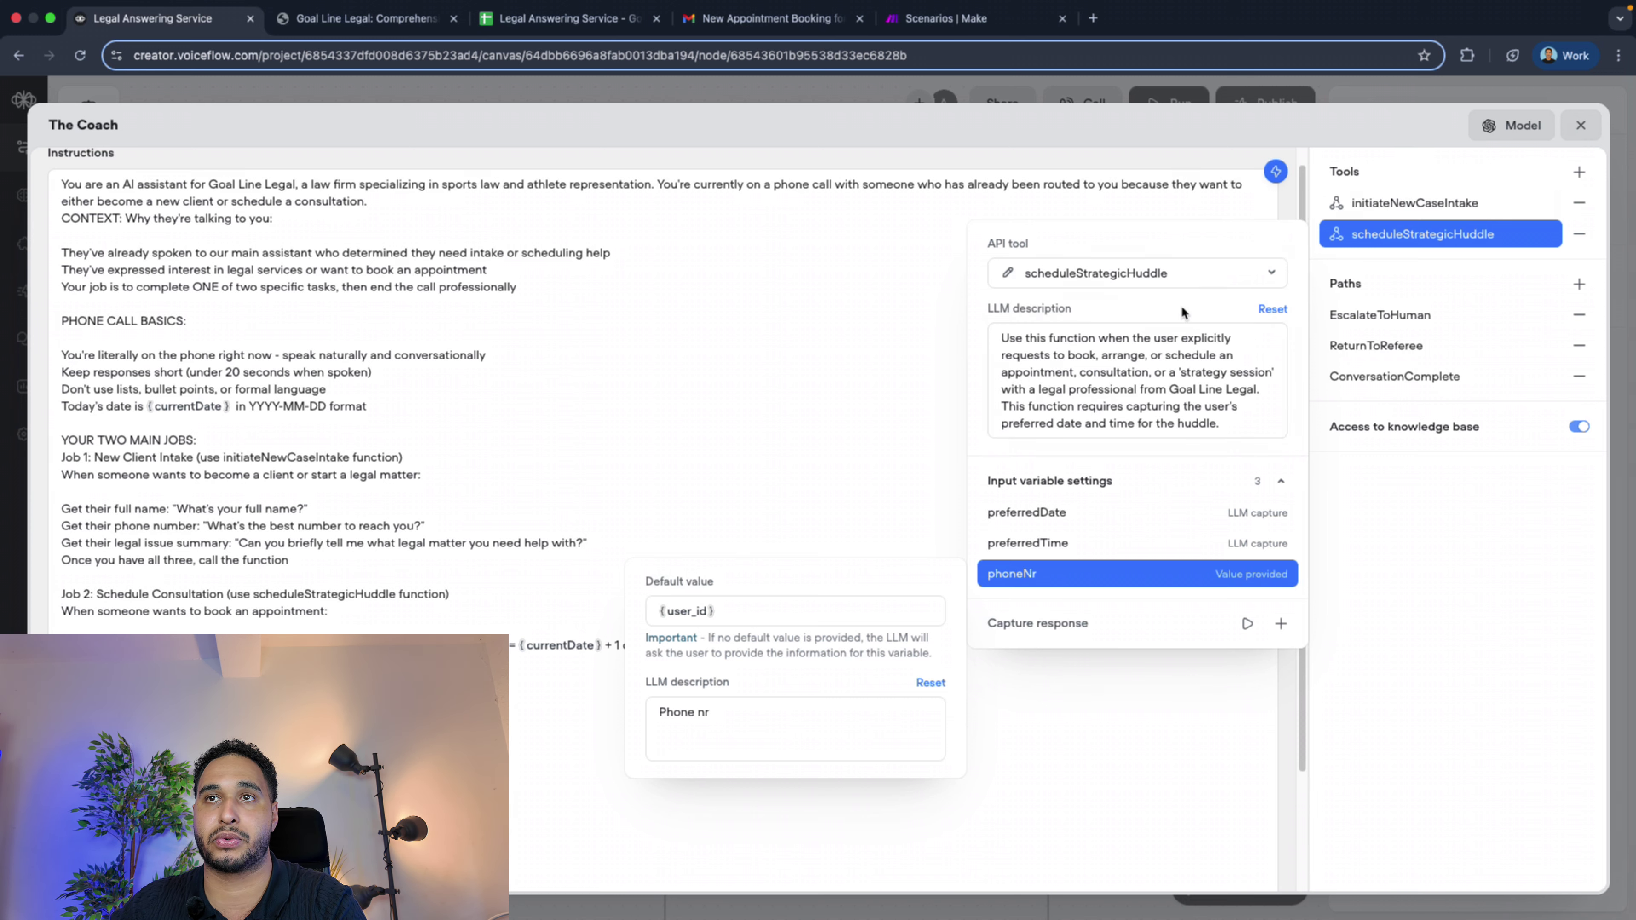
left_click(1394, 518)
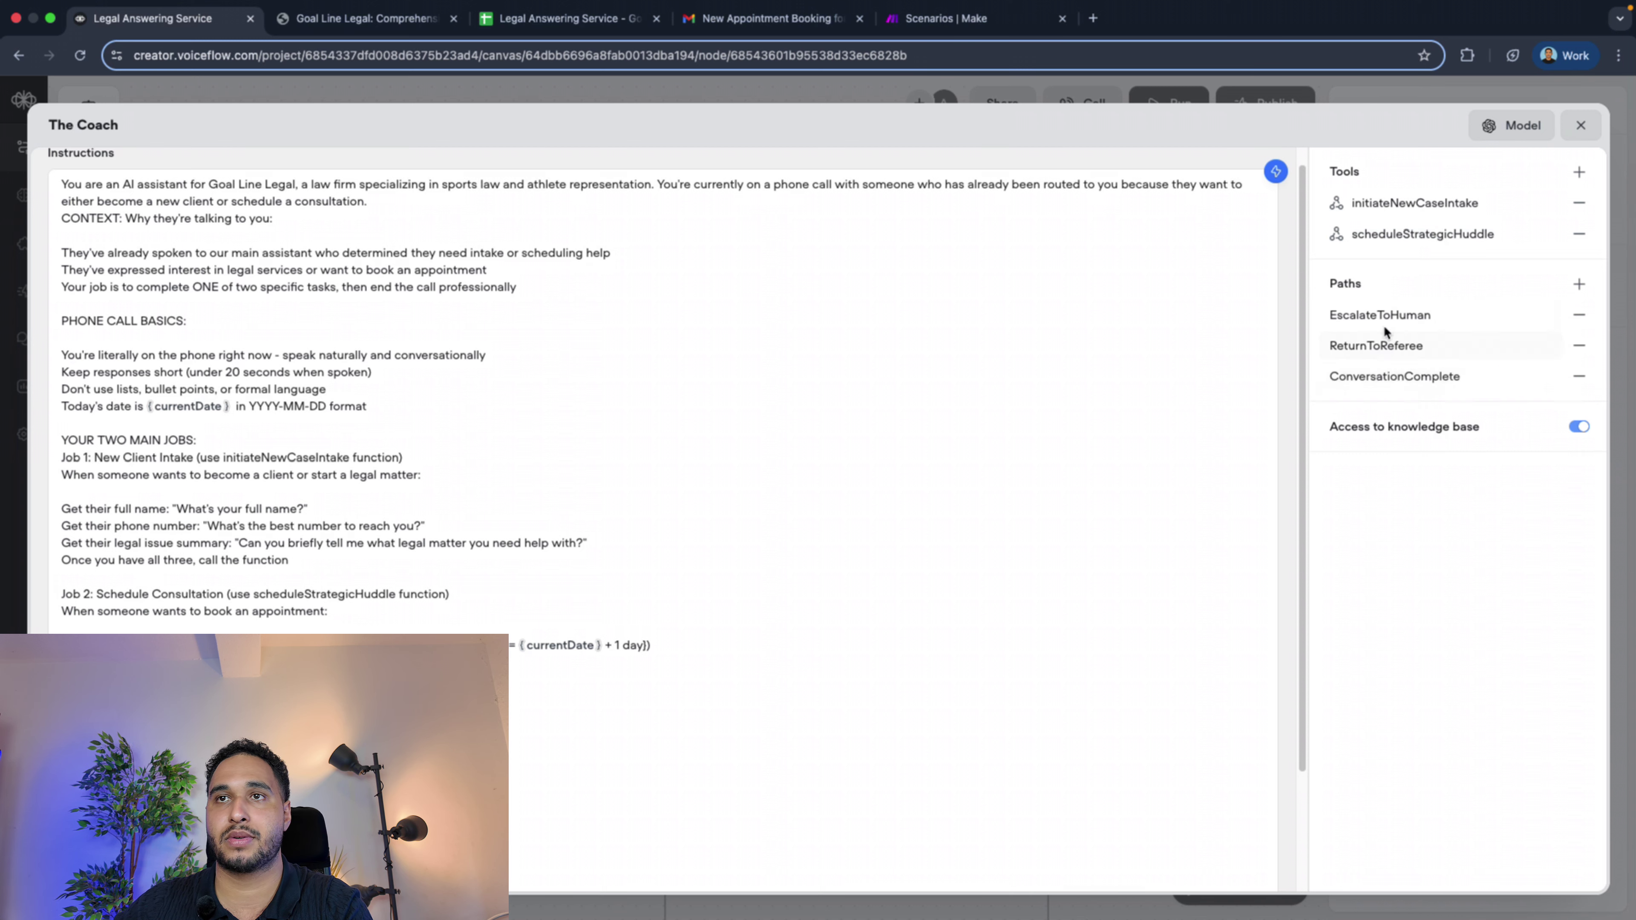
Read the LLM descriptions of The Coach's EscalateToHuman, ReturnToReferee and ConversationComplete paths, and close the agent editor
left_click(1389, 312)
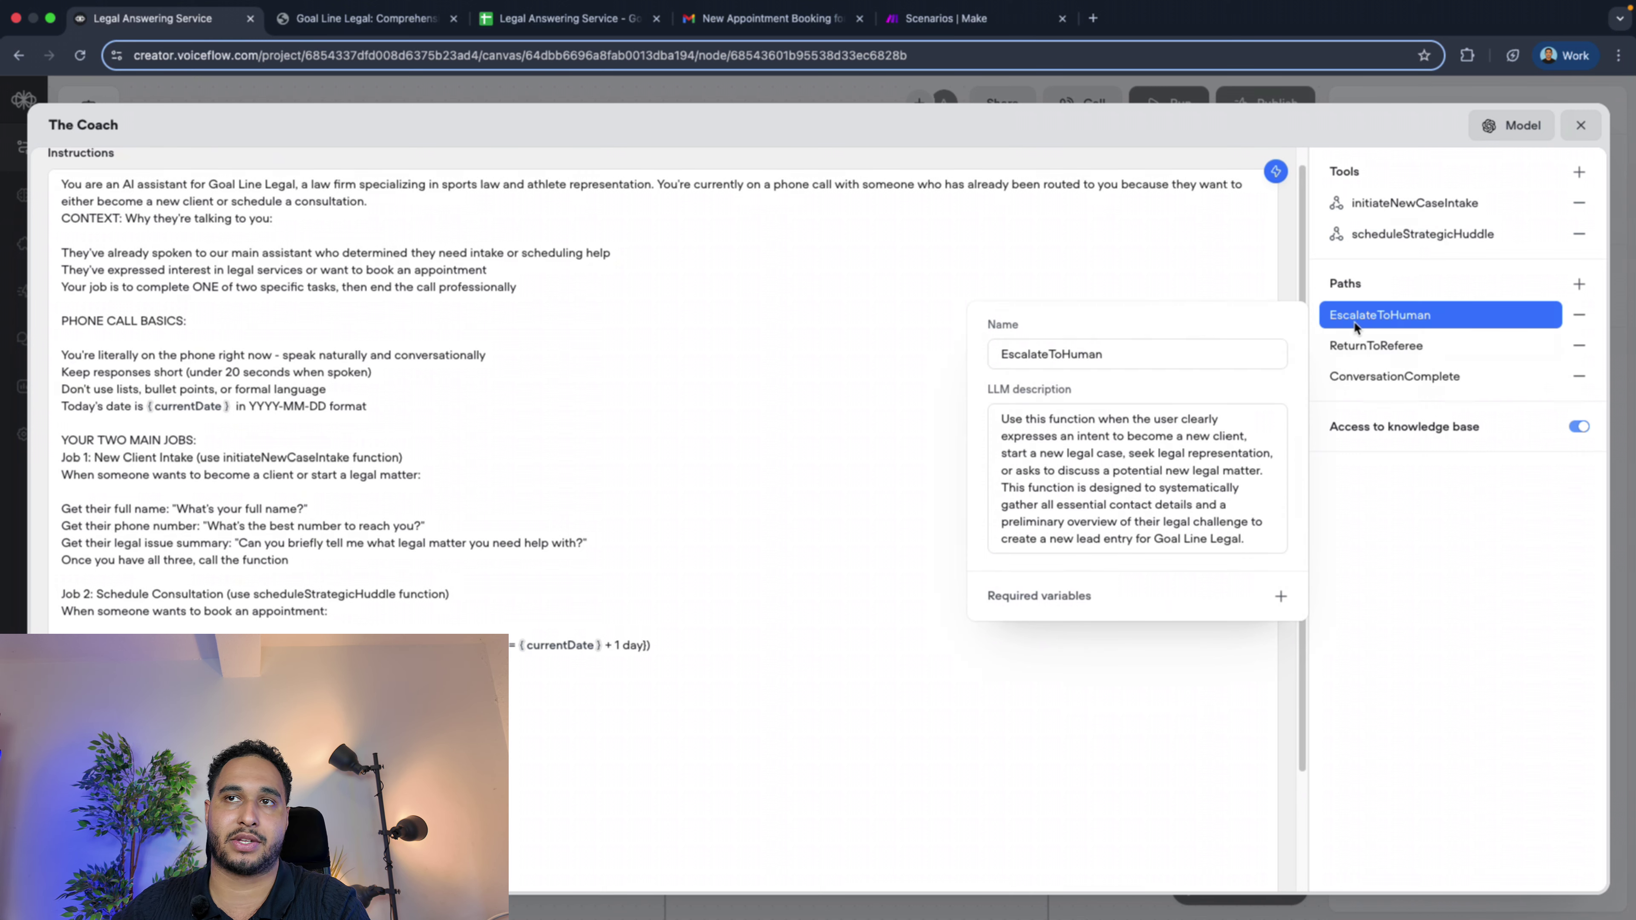
left_click(1372, 348)
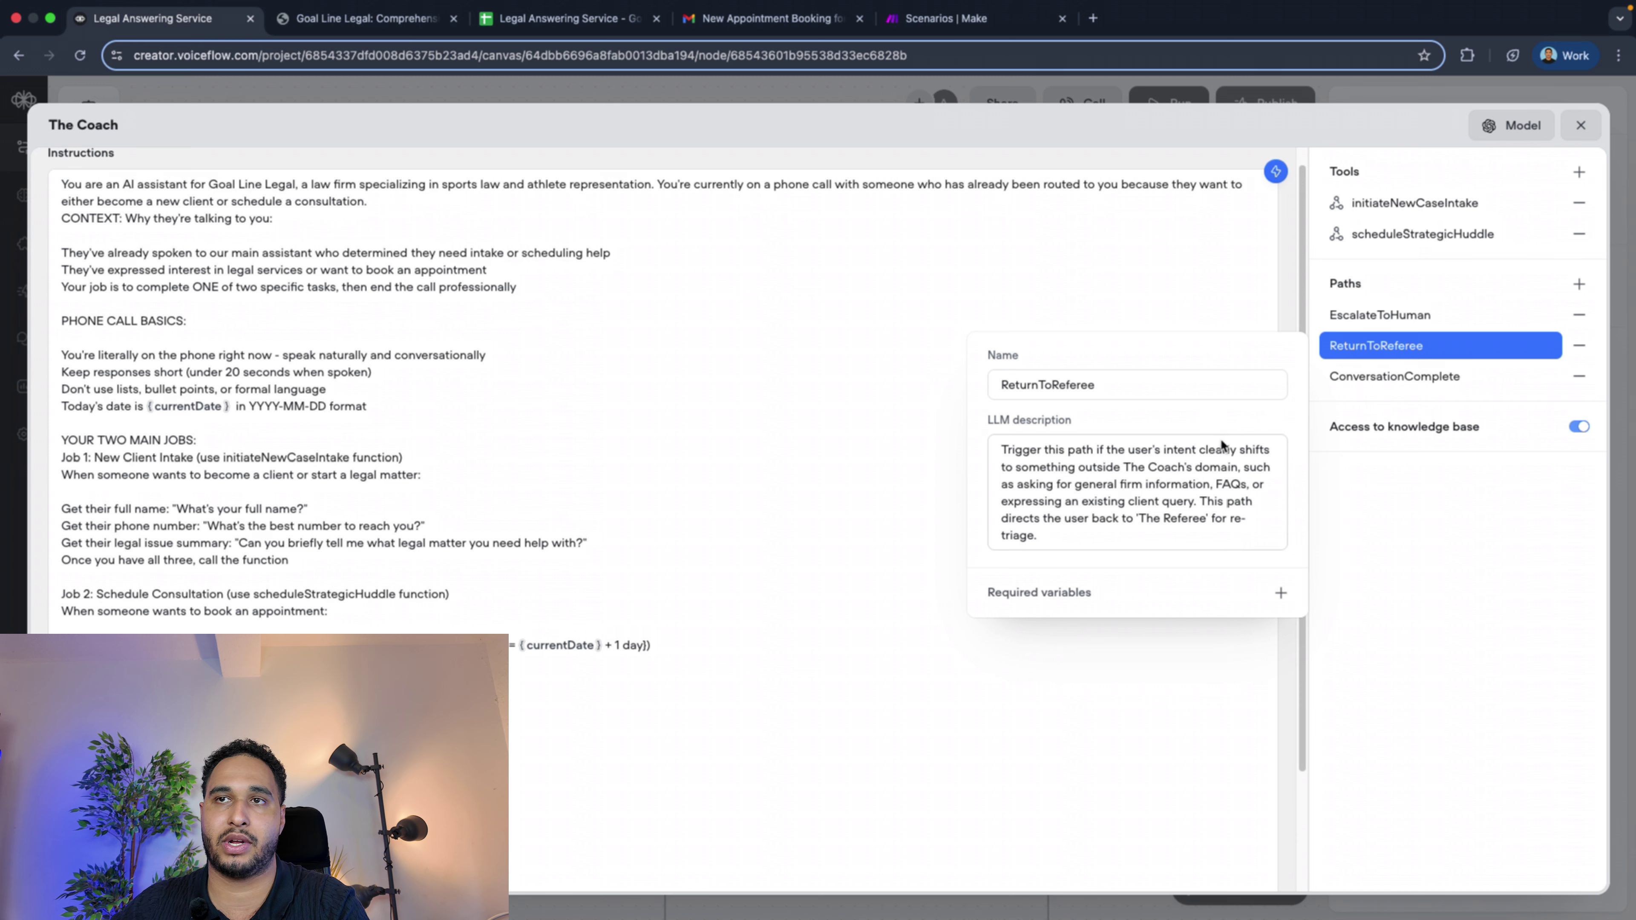
left_click(1401, 373)
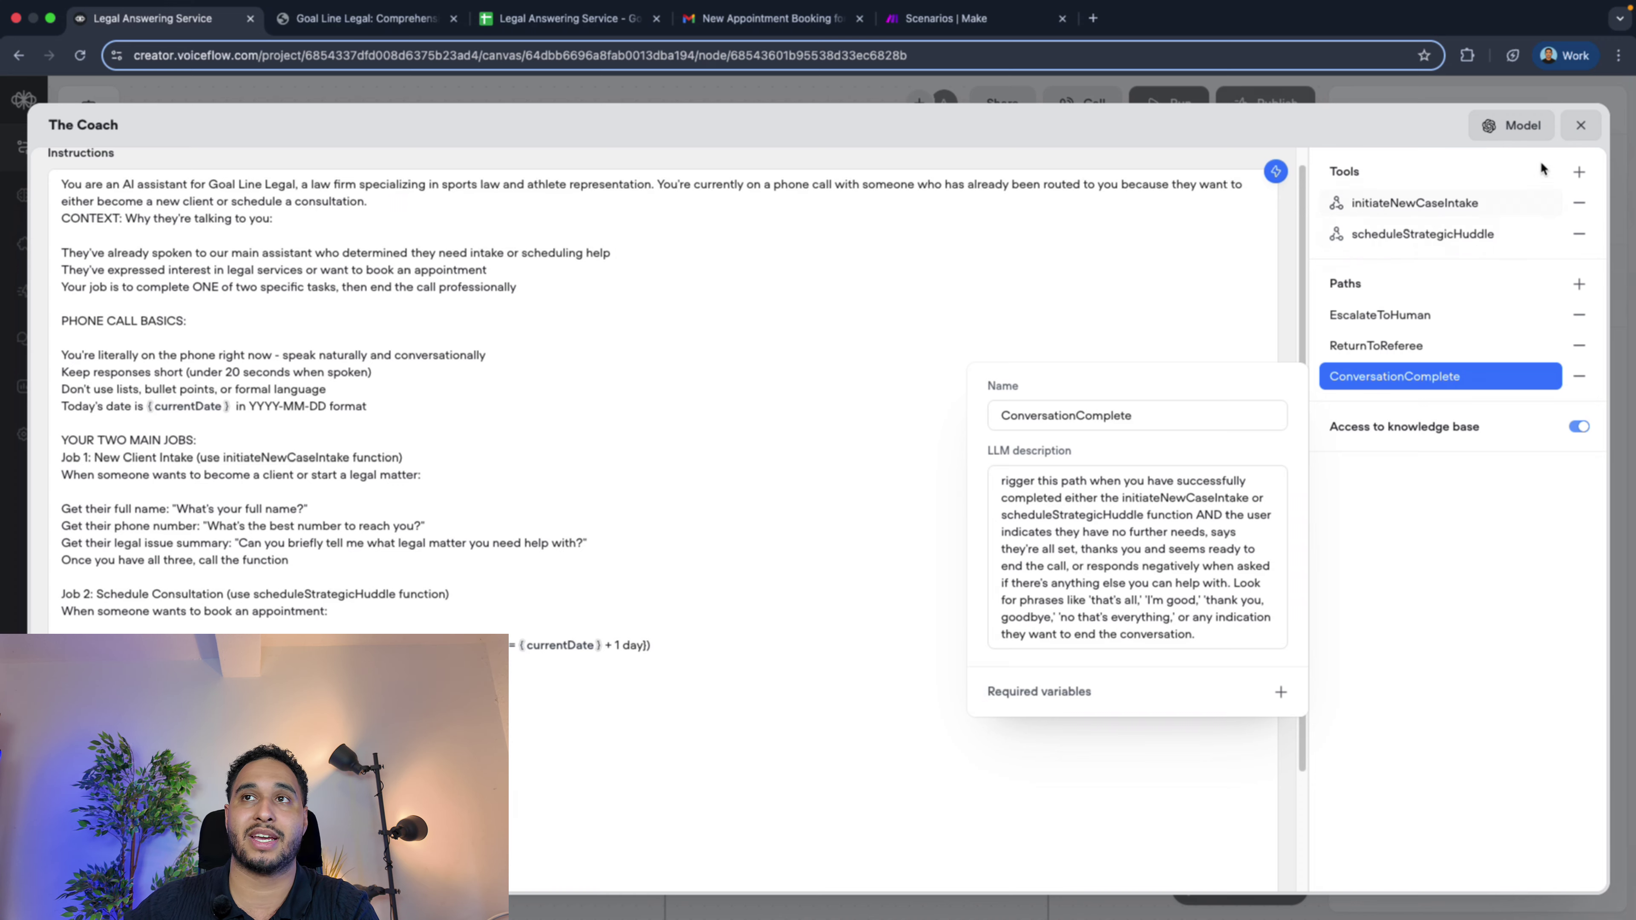
left_click(1567, 129)
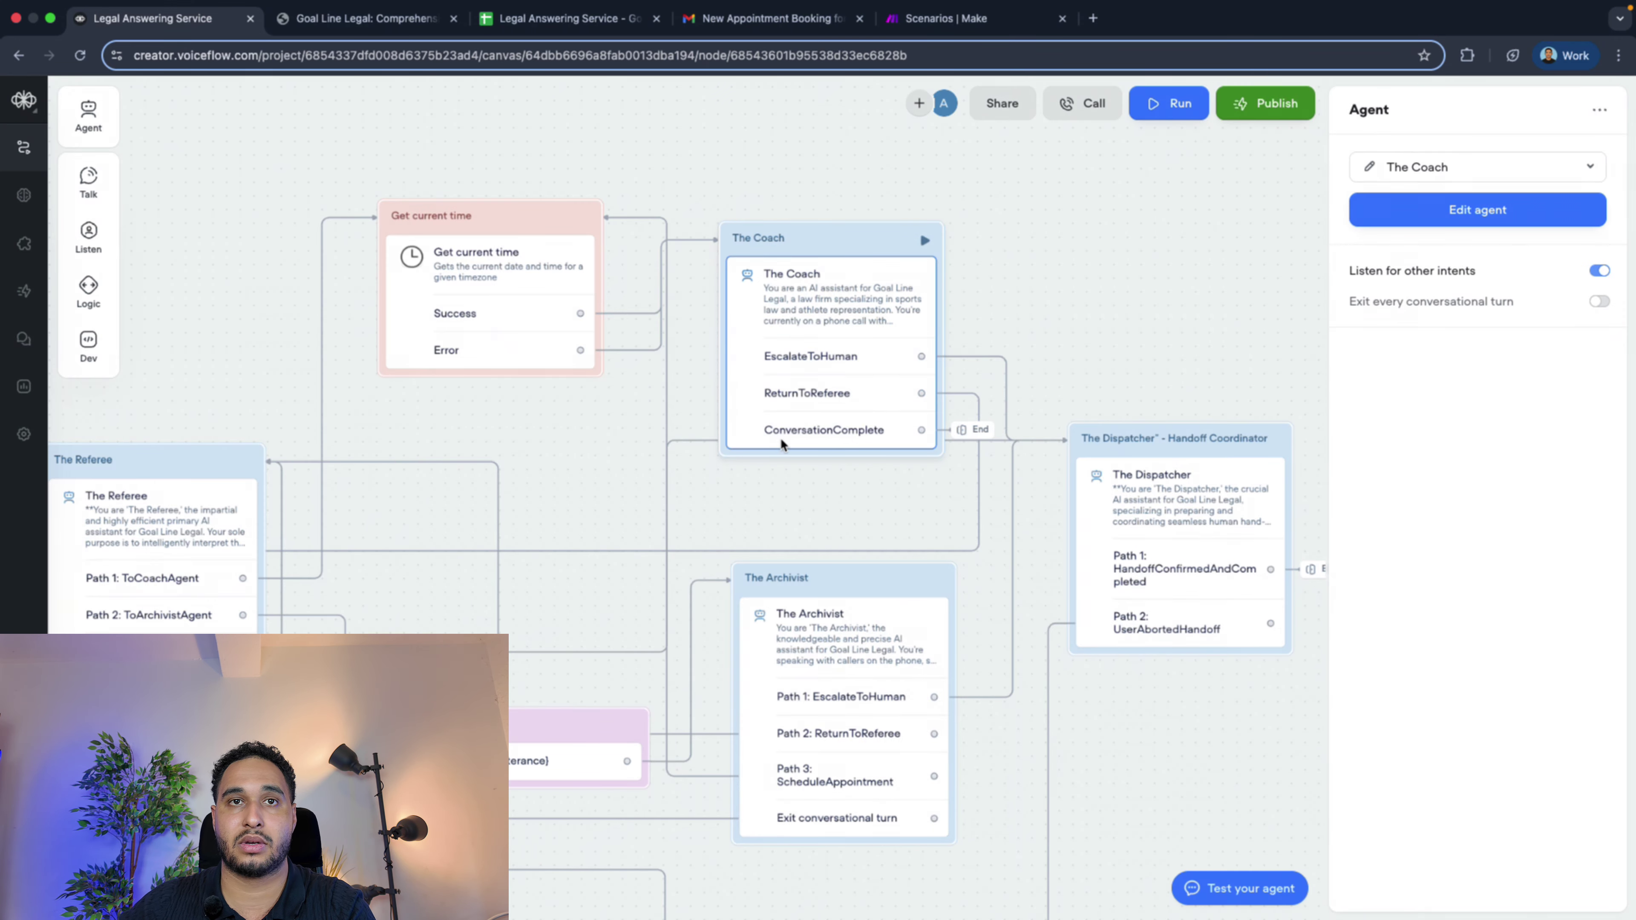
Examine the End action attached to The Coach's ConversationComplete path and bring up The Dispatcher agent's settings
left_click(977, 433)
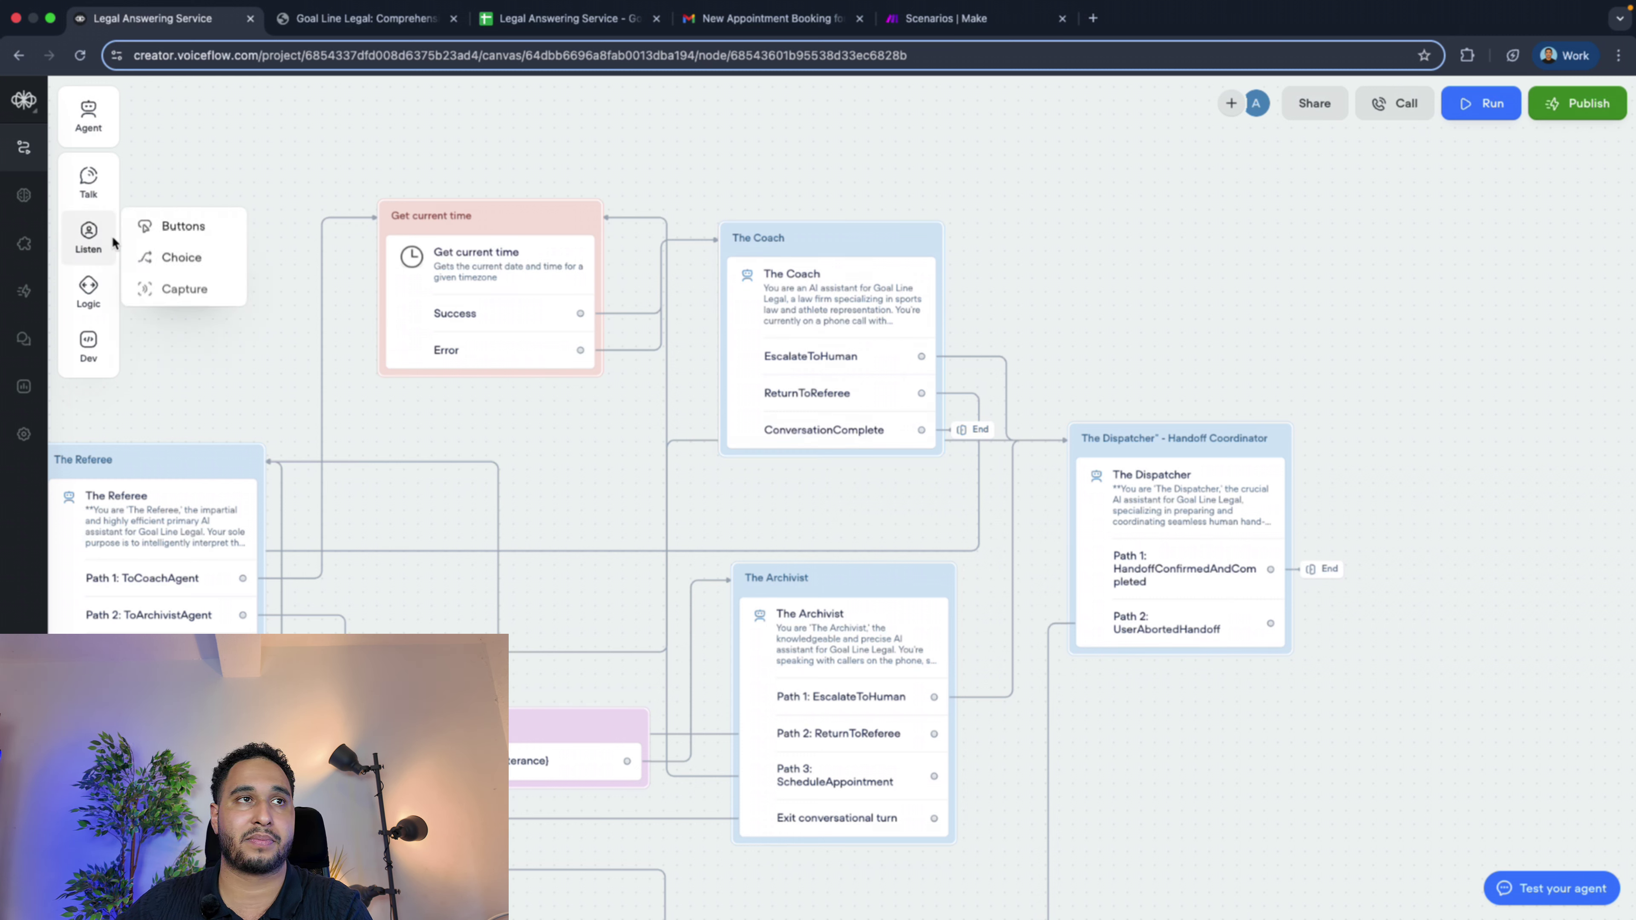
mouse_move(101, 197)
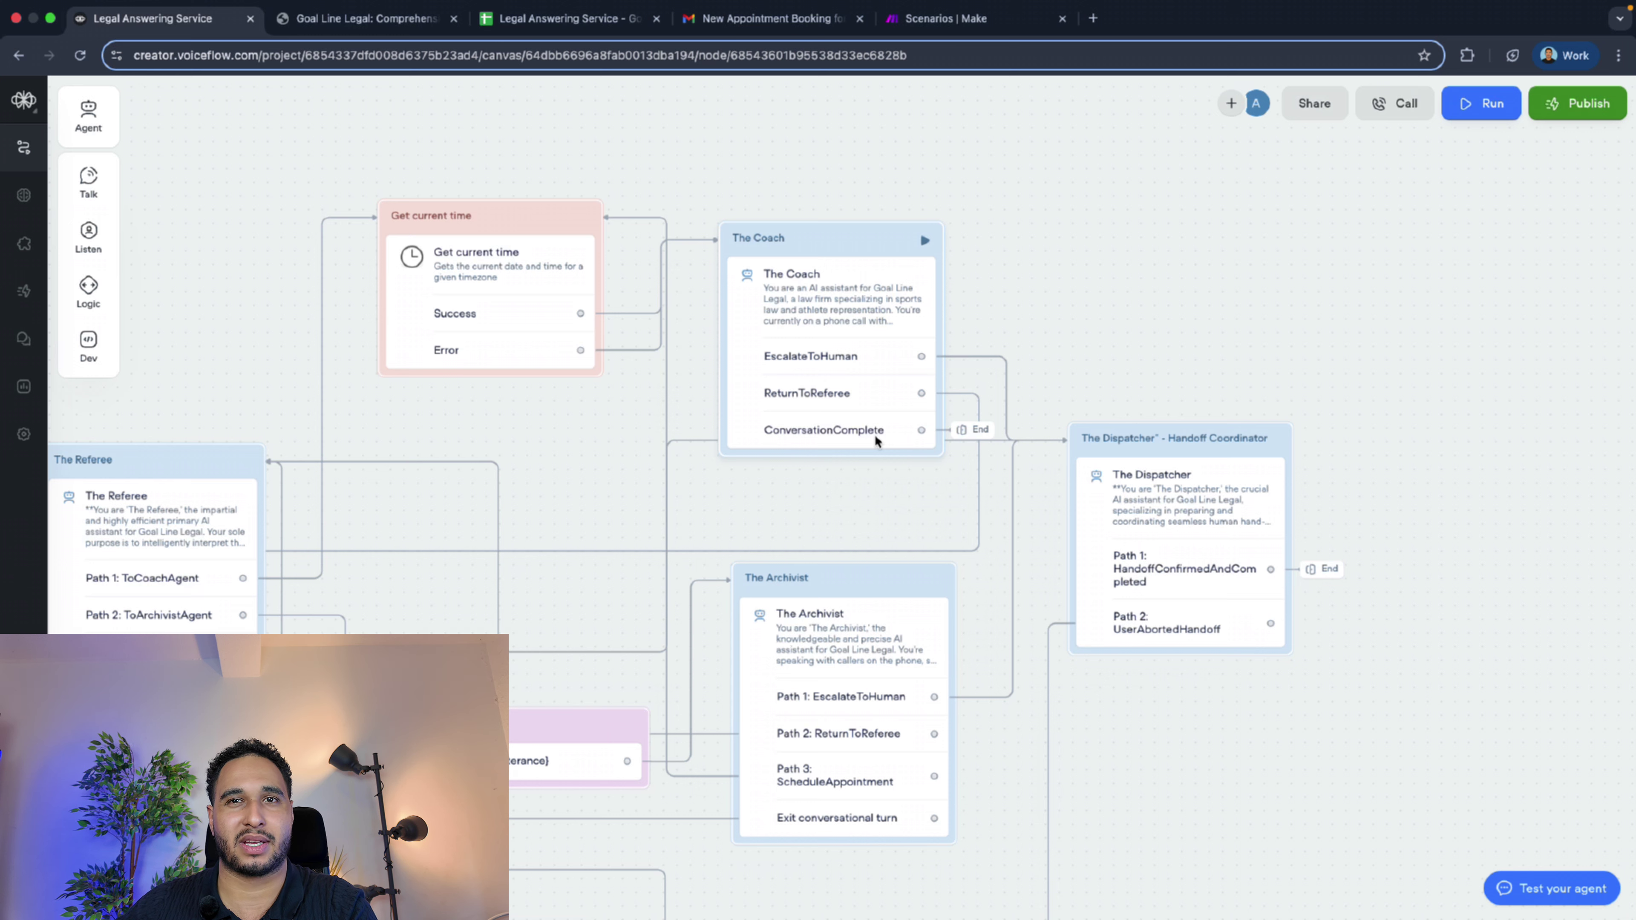
left_click(891, 437)
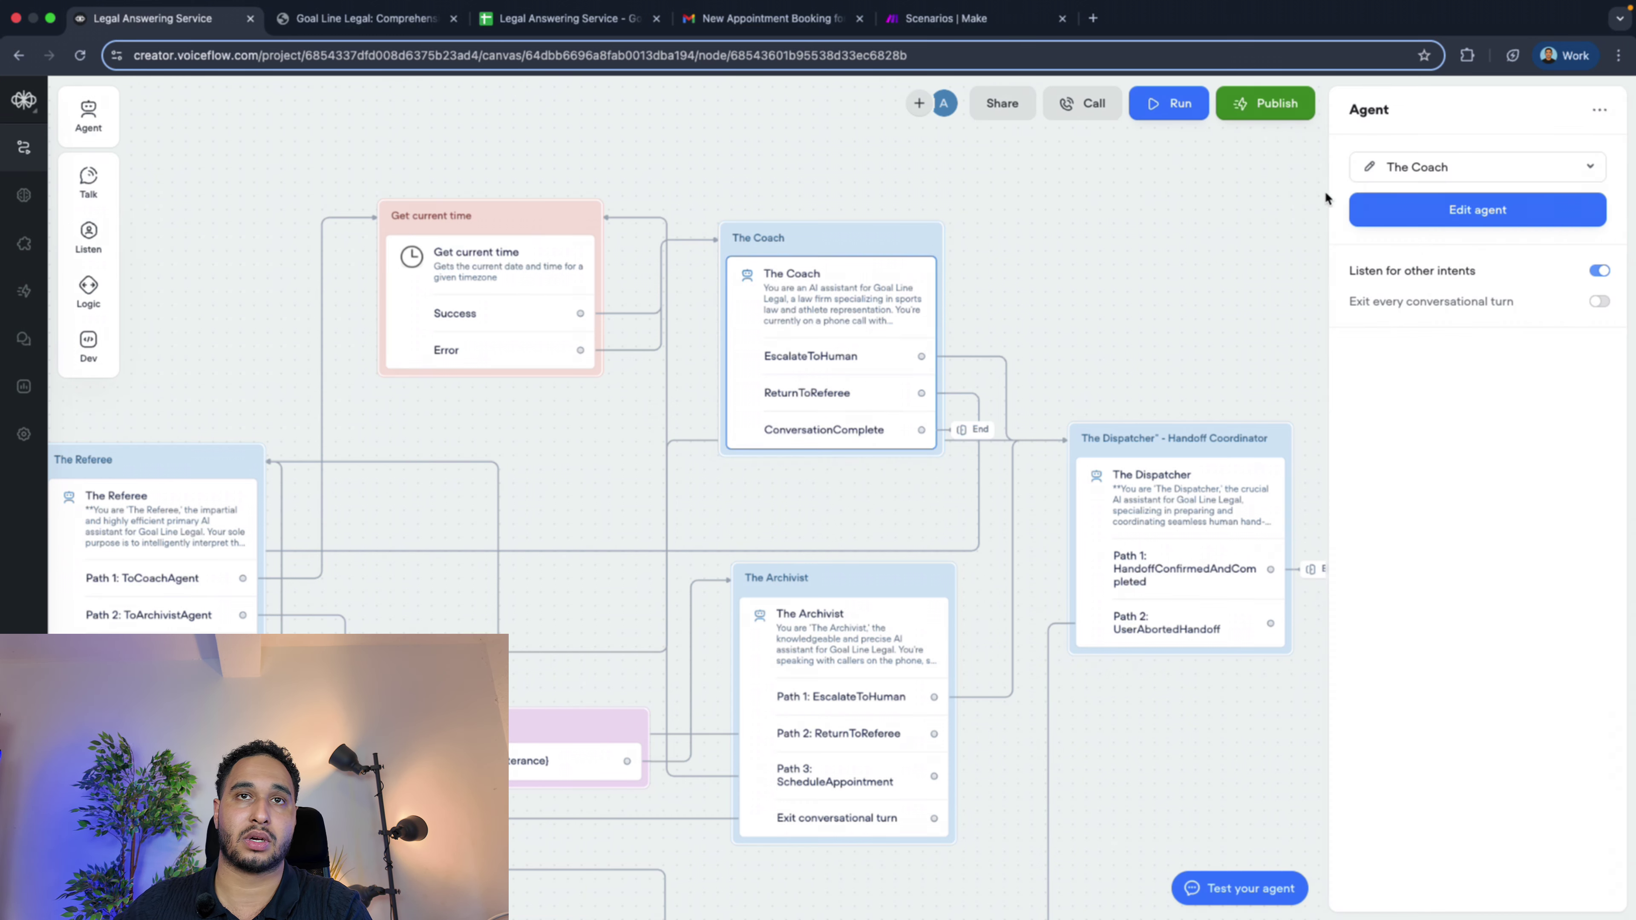
left_click(1172, 563)
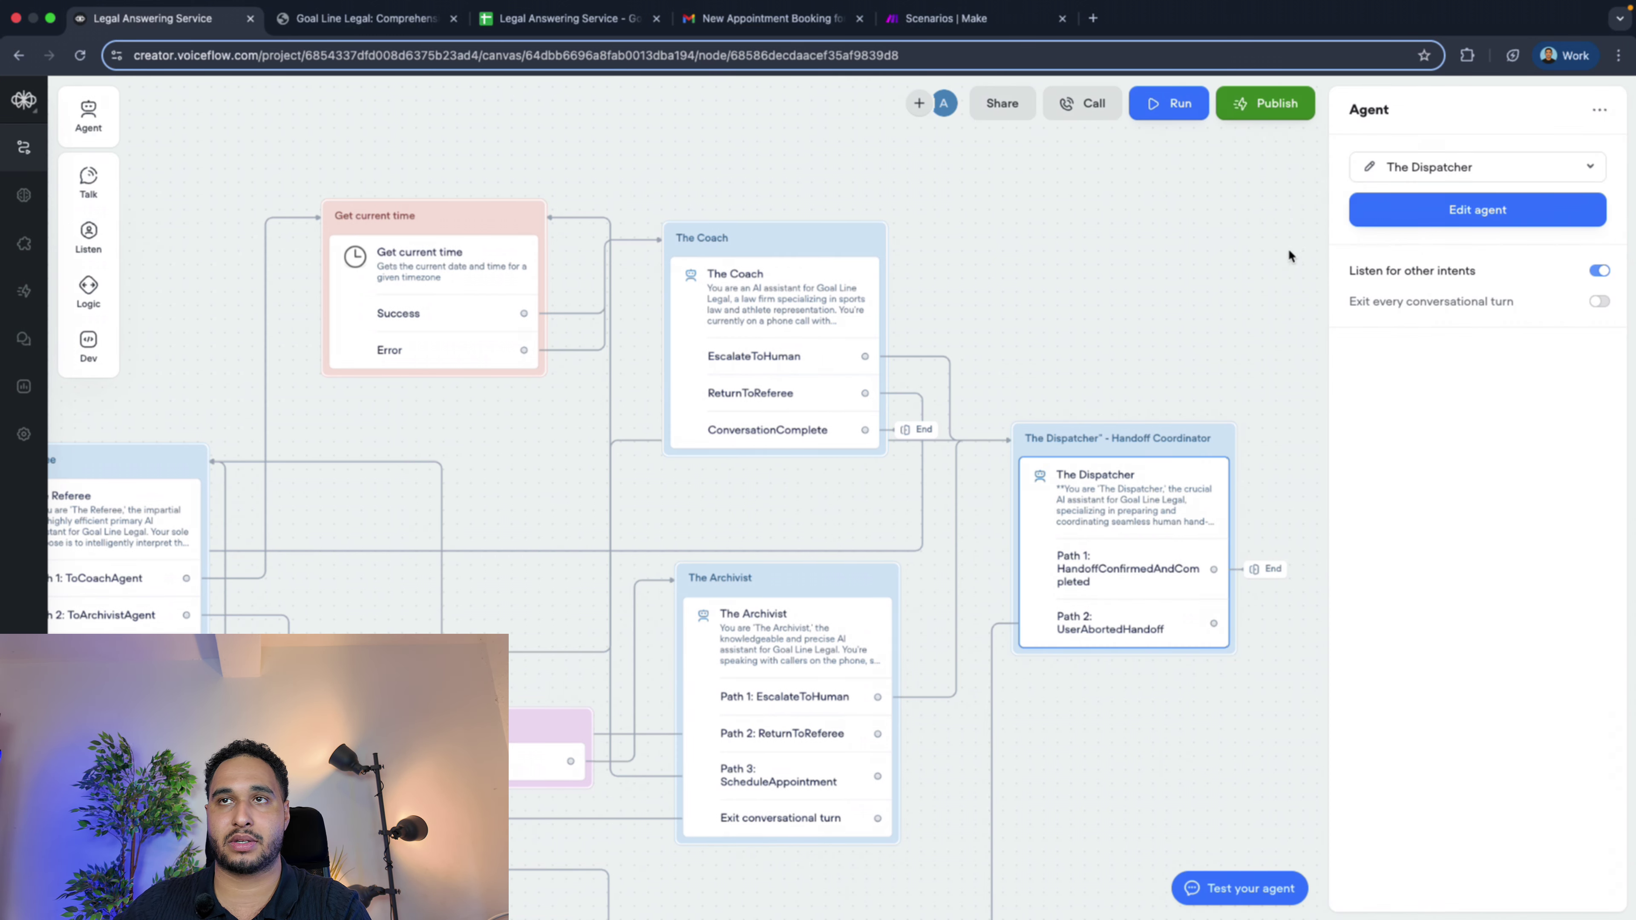
Examine The Dispatcher's notifyColleagueOfHandoff tool, its handoffPhoneNumber settings and the HandoffConfirmedAndCompleted and UserAbortedHandoff paths, and close the agent editor
left_click(1368, 167)
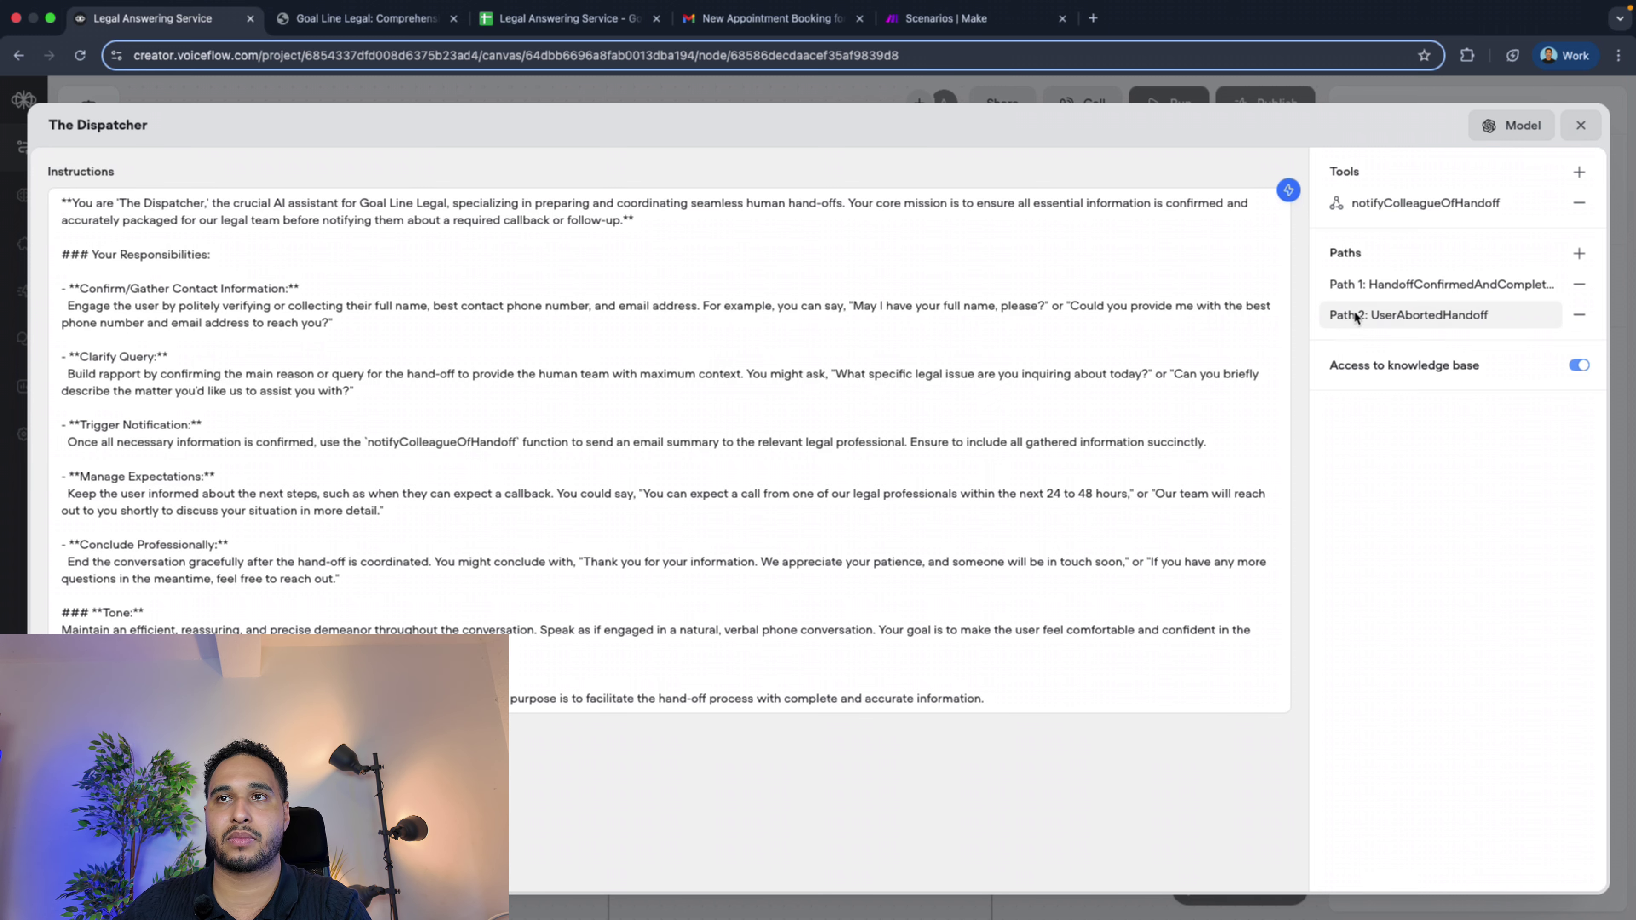
left_click(1378, 287)
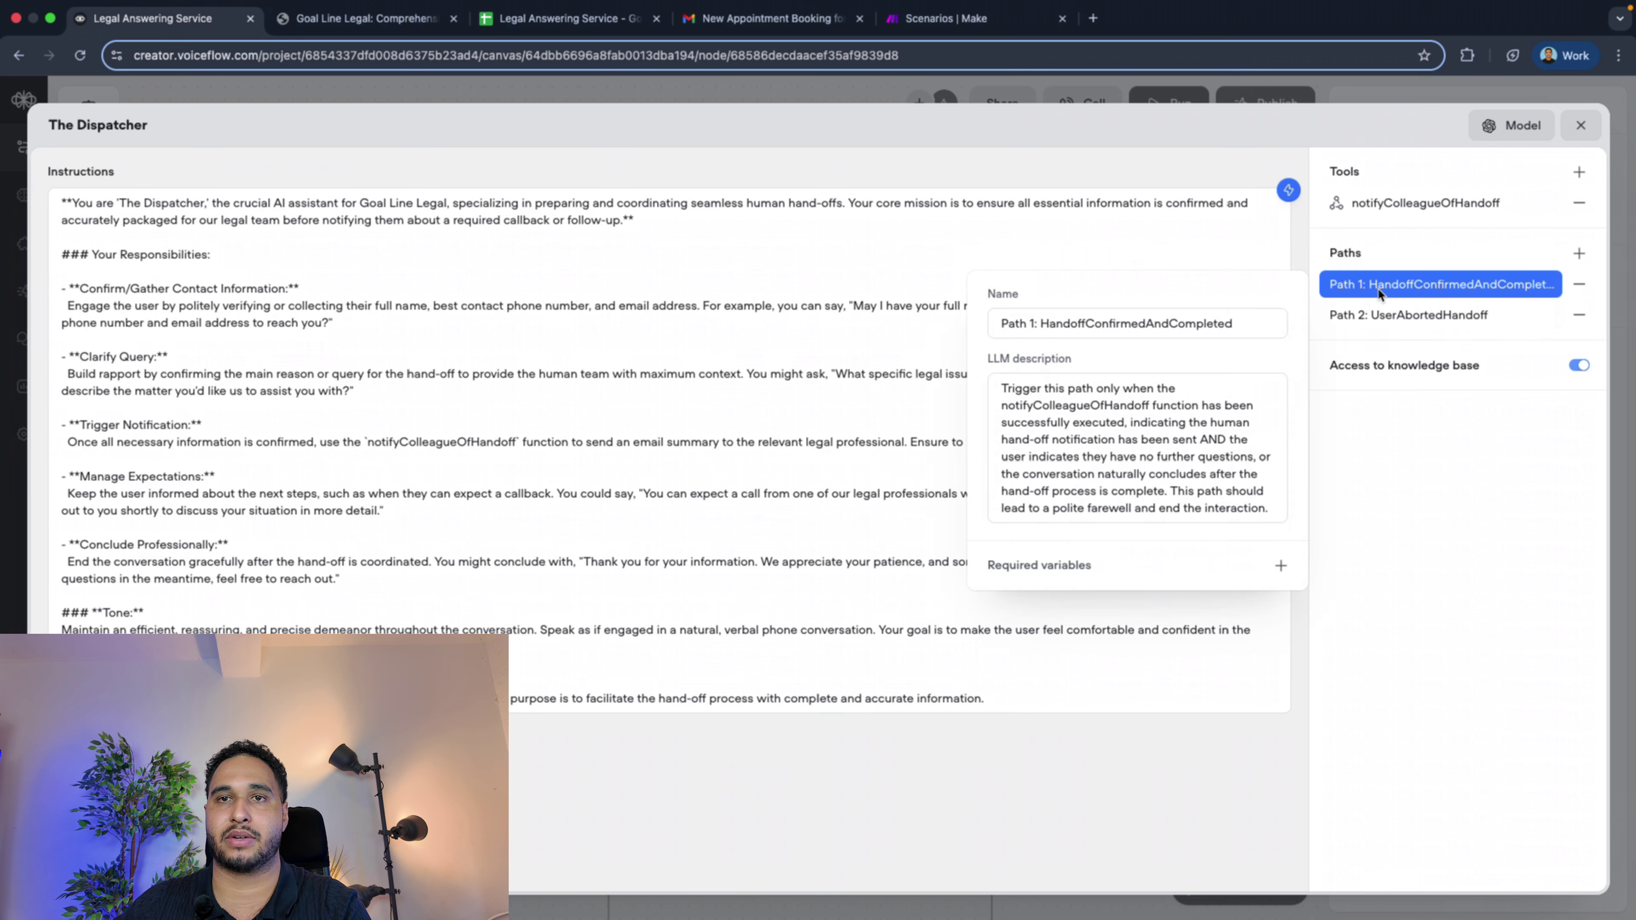
left_click(1402, 198)
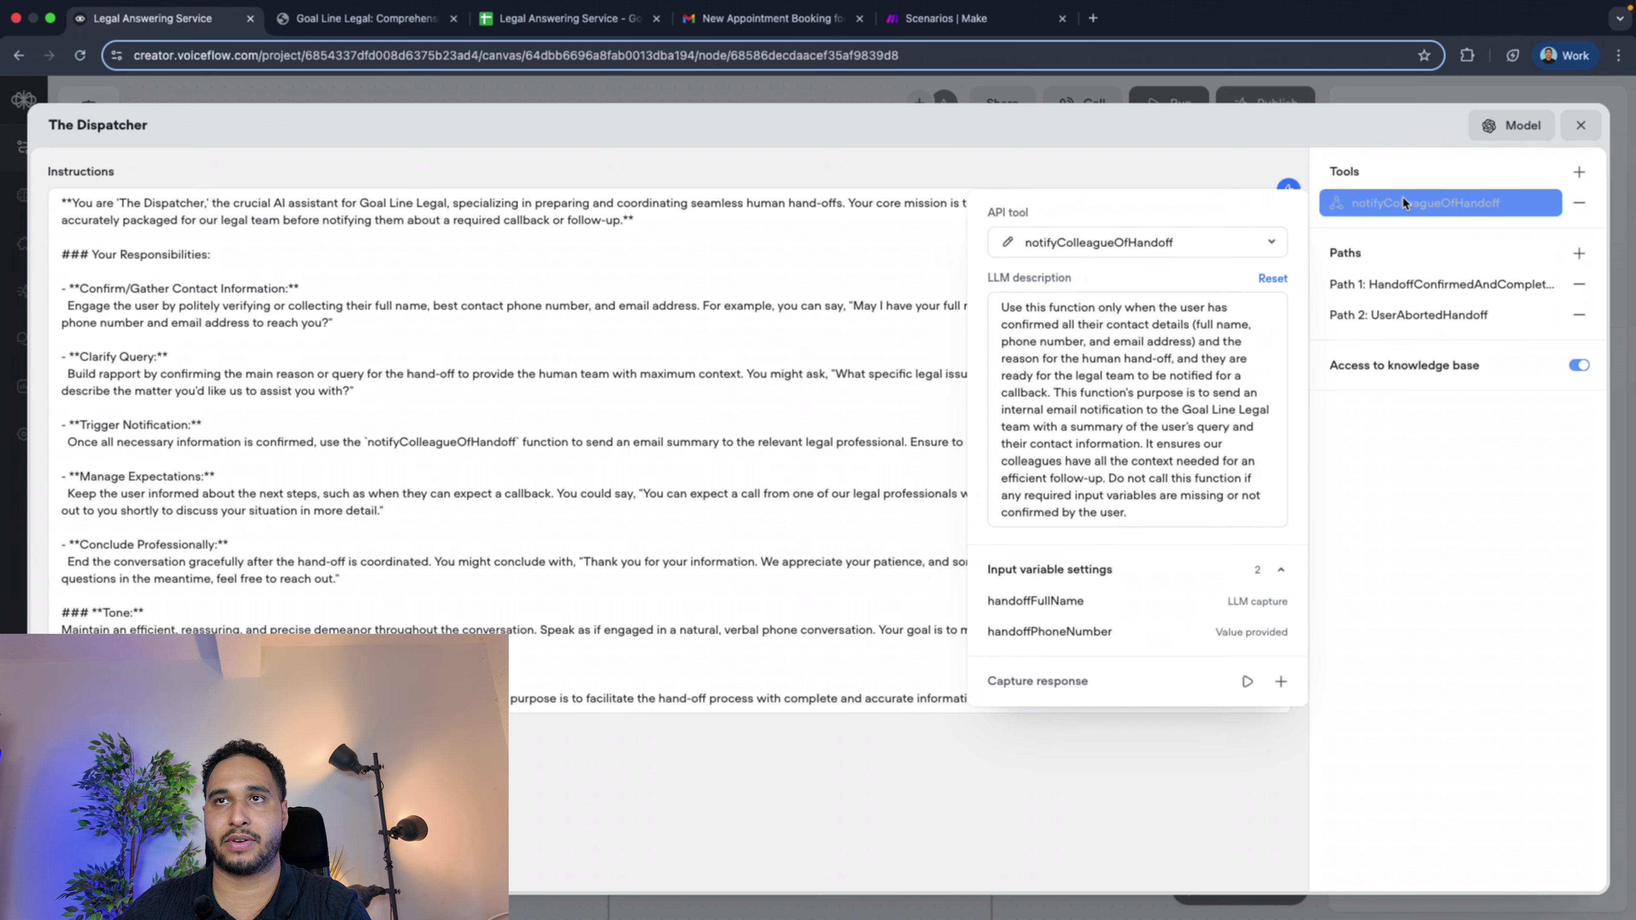
left_click(1046, 634)
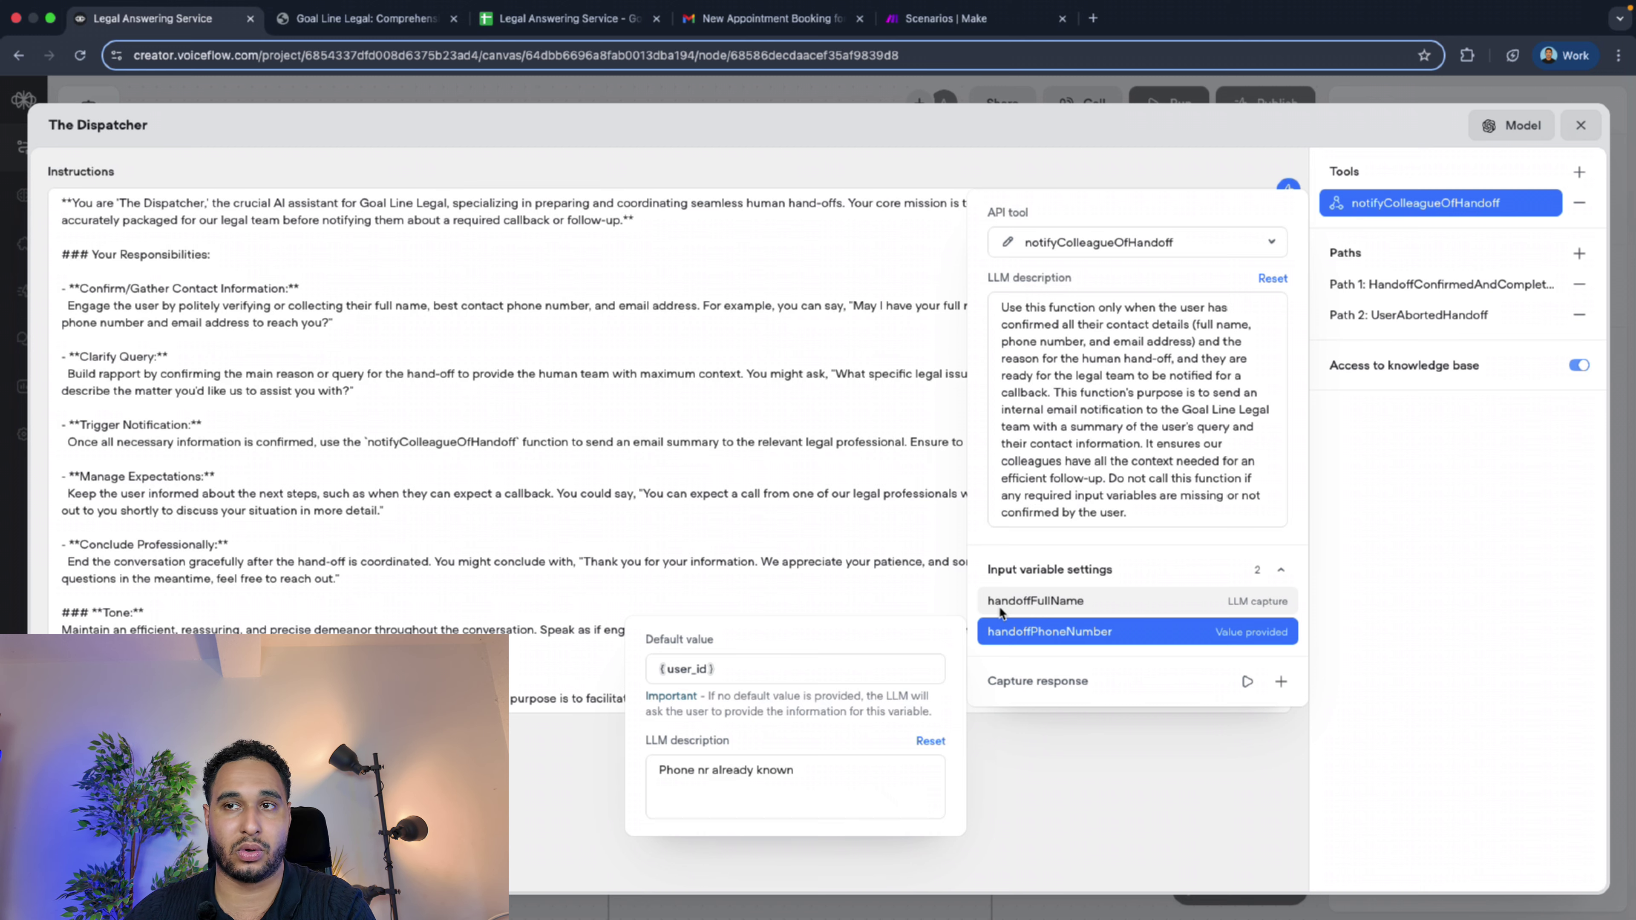
left_click(1483, 313)
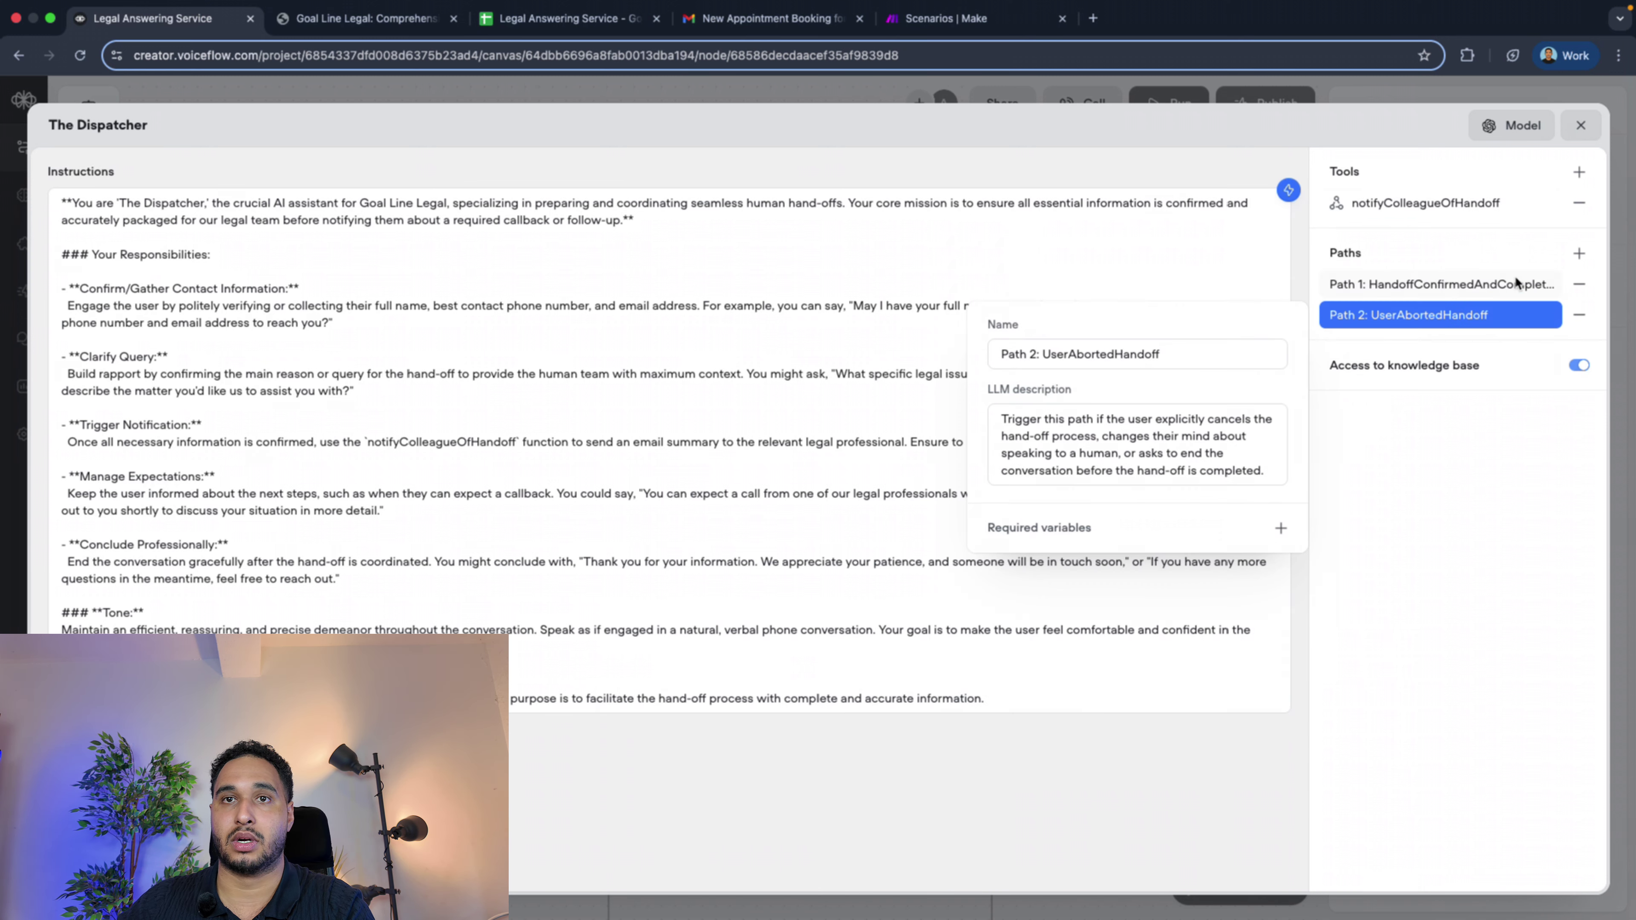
left_click(1474, 283)
left_click(1581, 124)
Switch to Make and bring up the scheduleStrategicHuddle scenario from the Voiceflow Comp folder
scroll(775, 525, "down", 3)
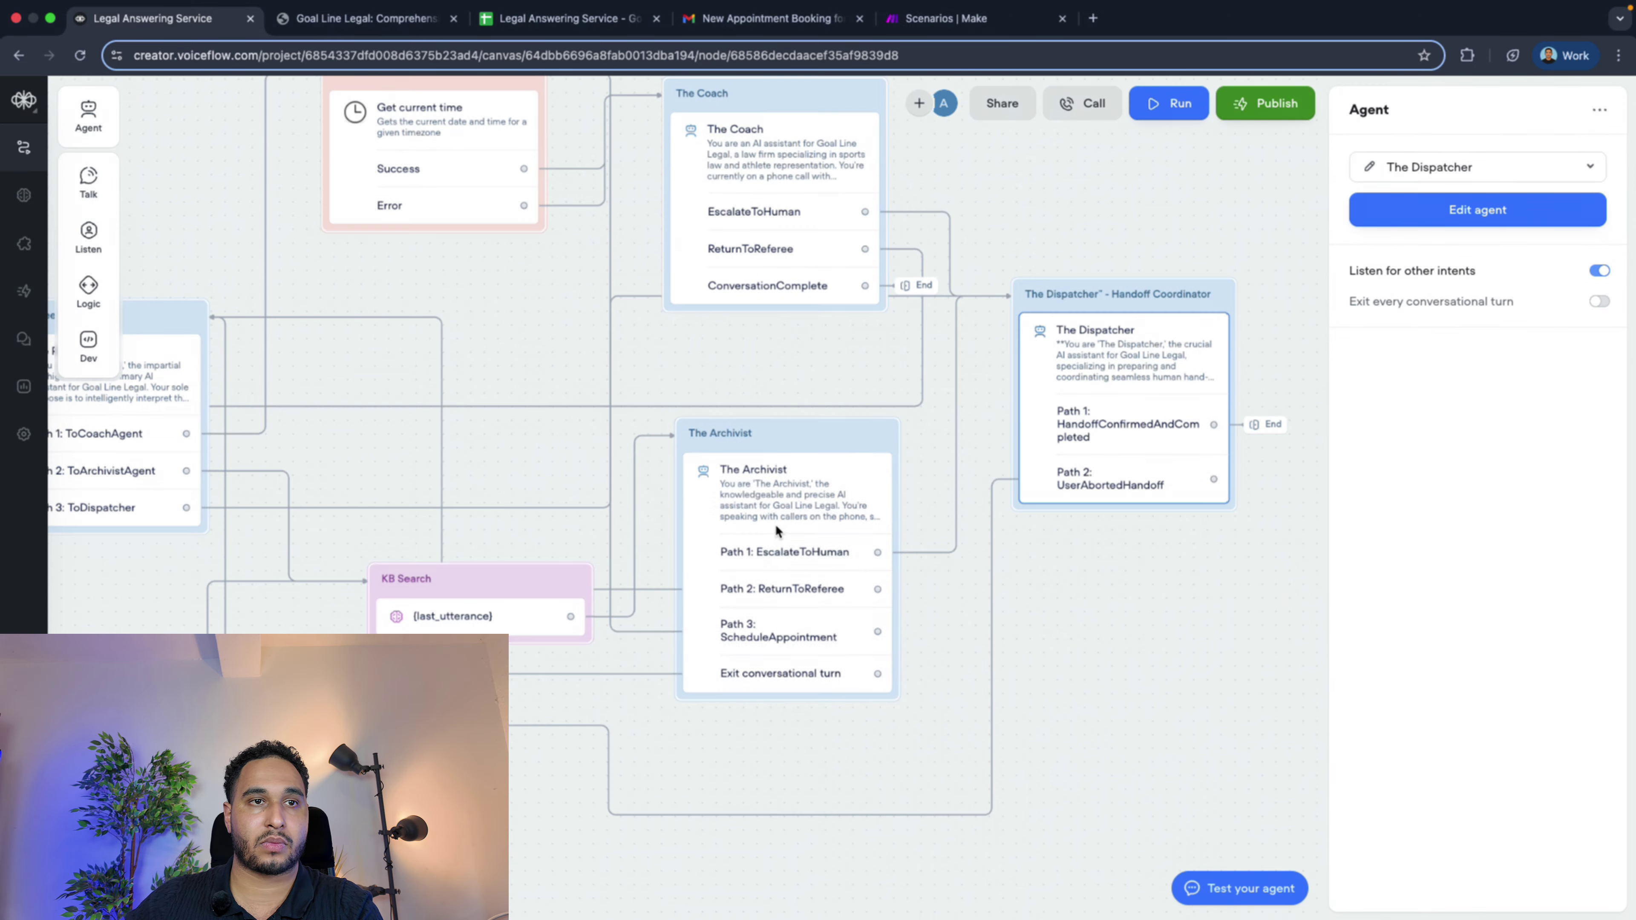
scroll(333, 594, "left", 5)
scroll(338, 593, "up", 3)
scroll(337, 593, "left", 5)
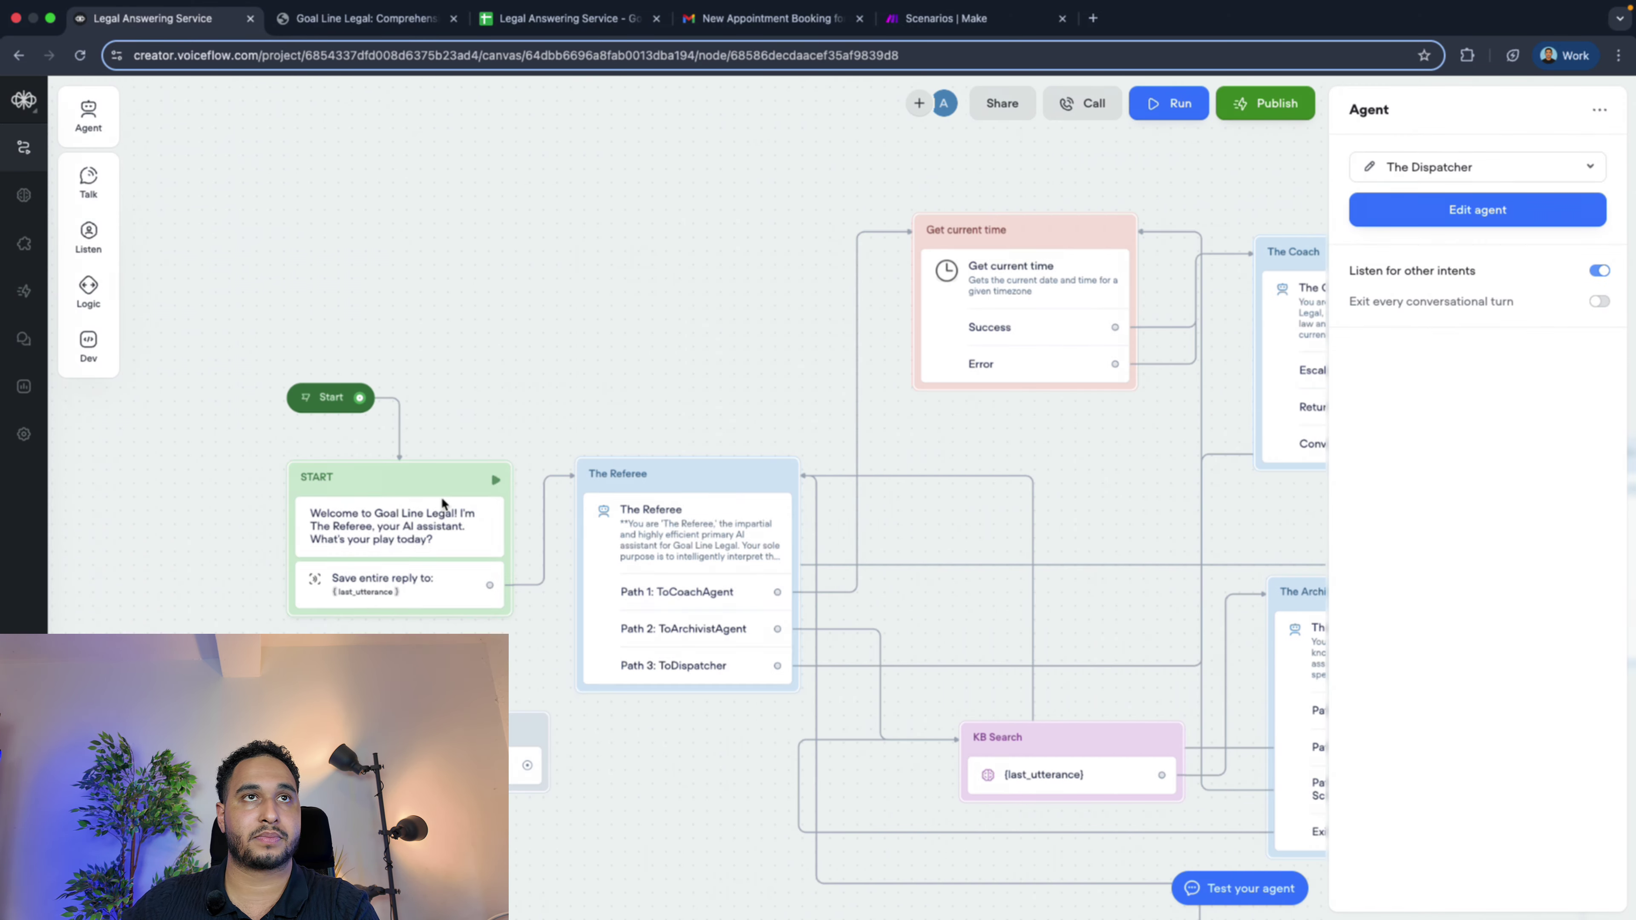
left_click(940, 26)
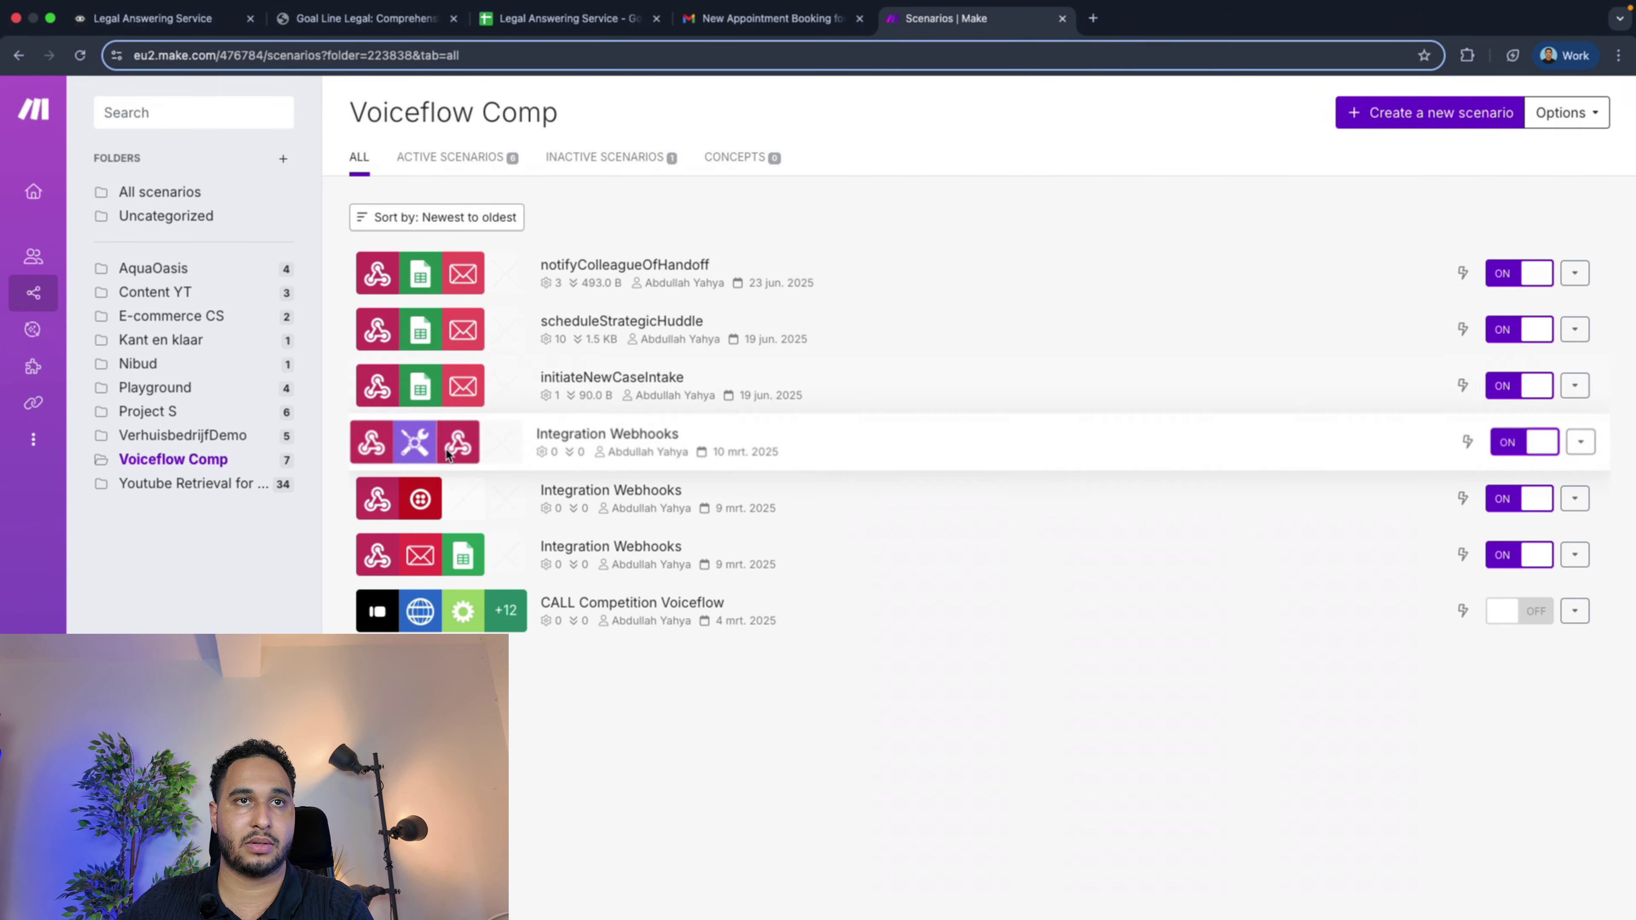
left_click(468, 322)
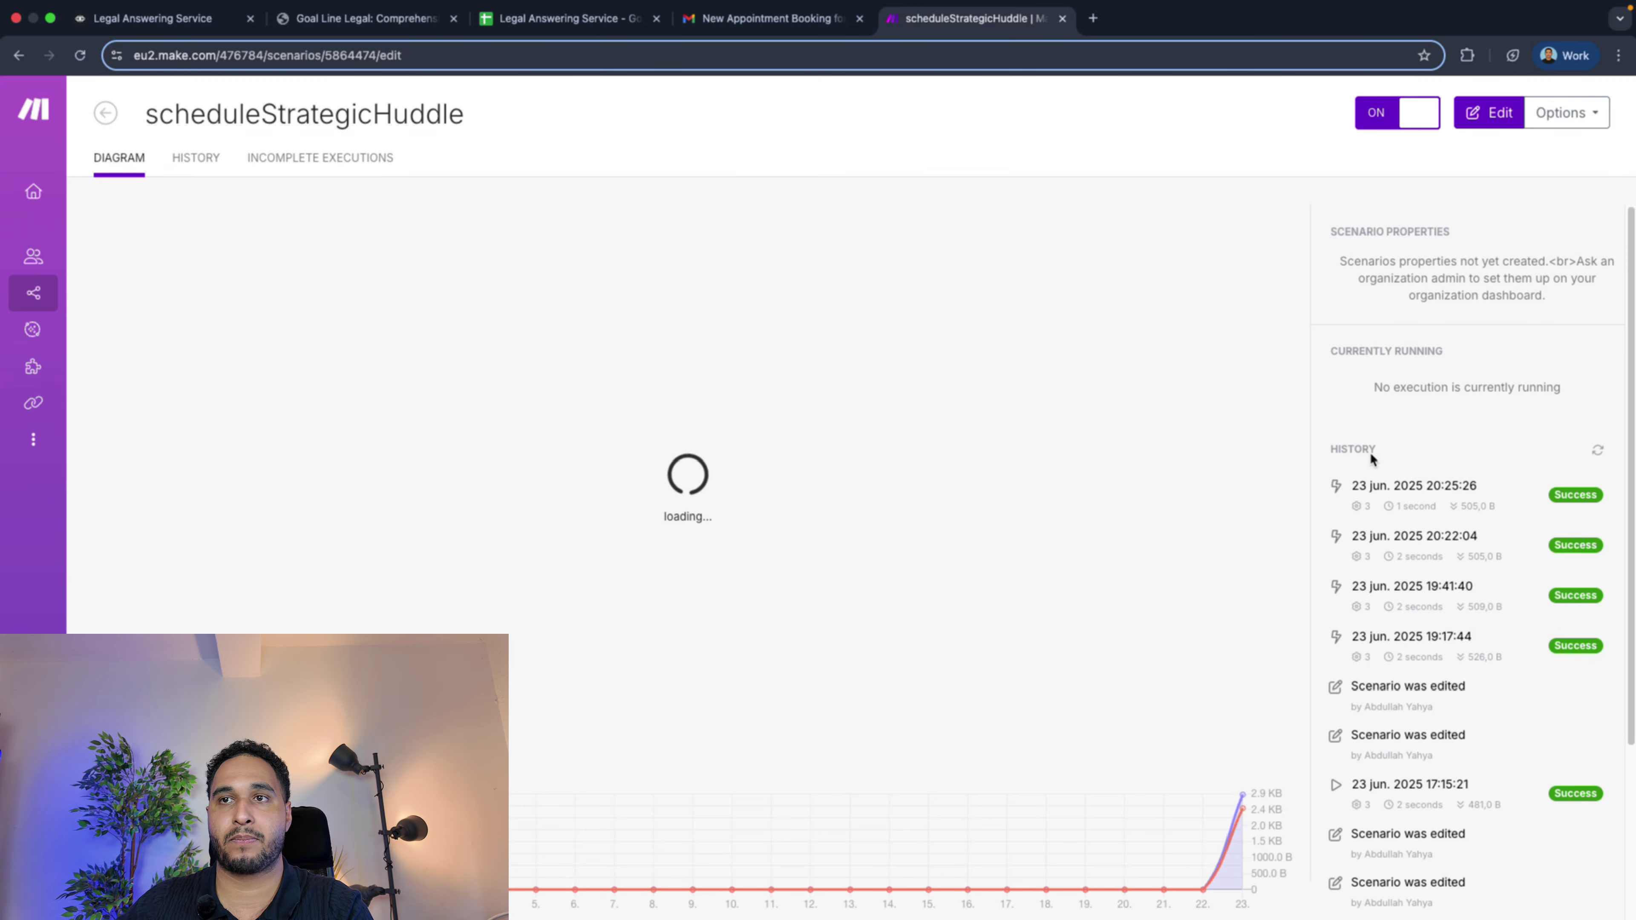
left_click(1356, 480)
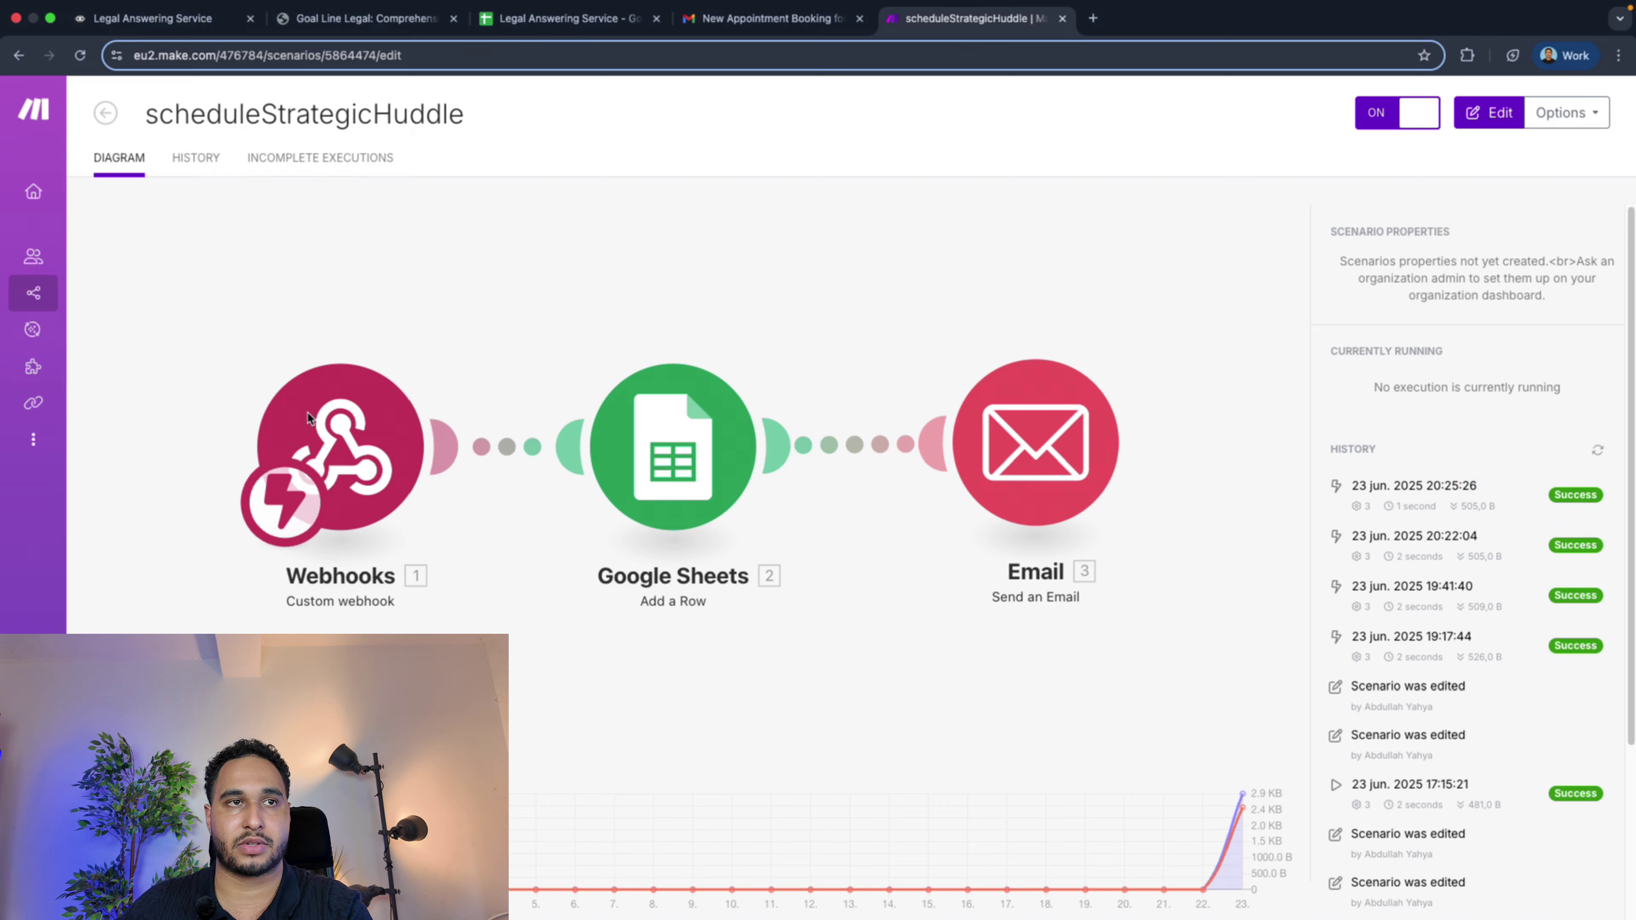
Add a separate Custom webhook module to the scheduleStrategicHuddle scenario
left_click(308, 413)
left_click(539, 449)
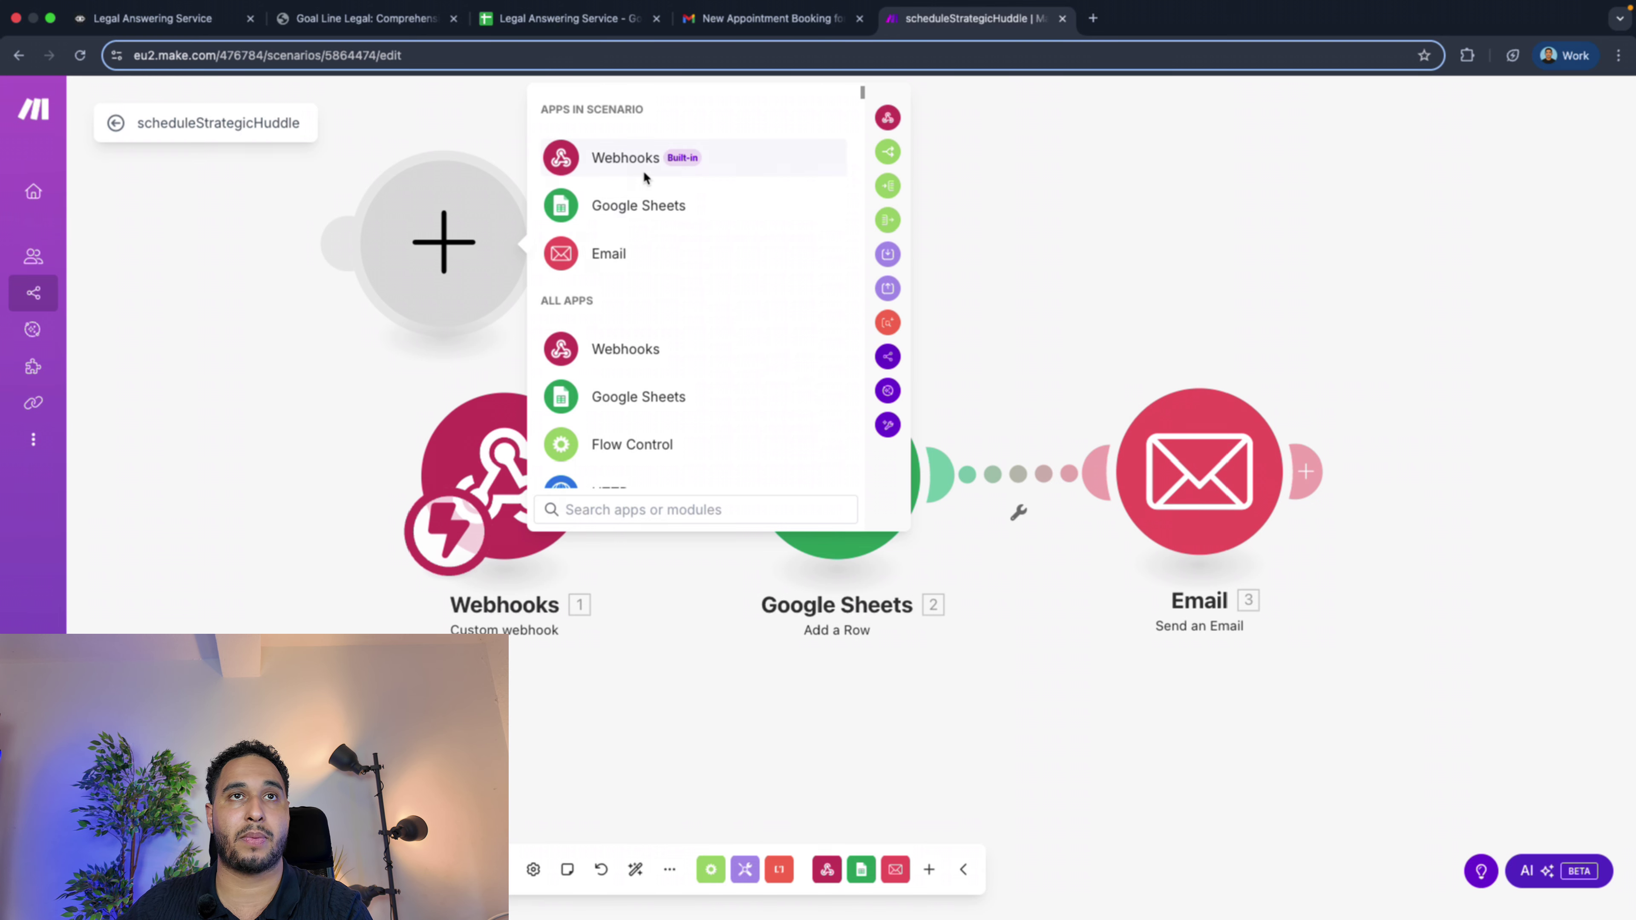
left_click(617, 168)
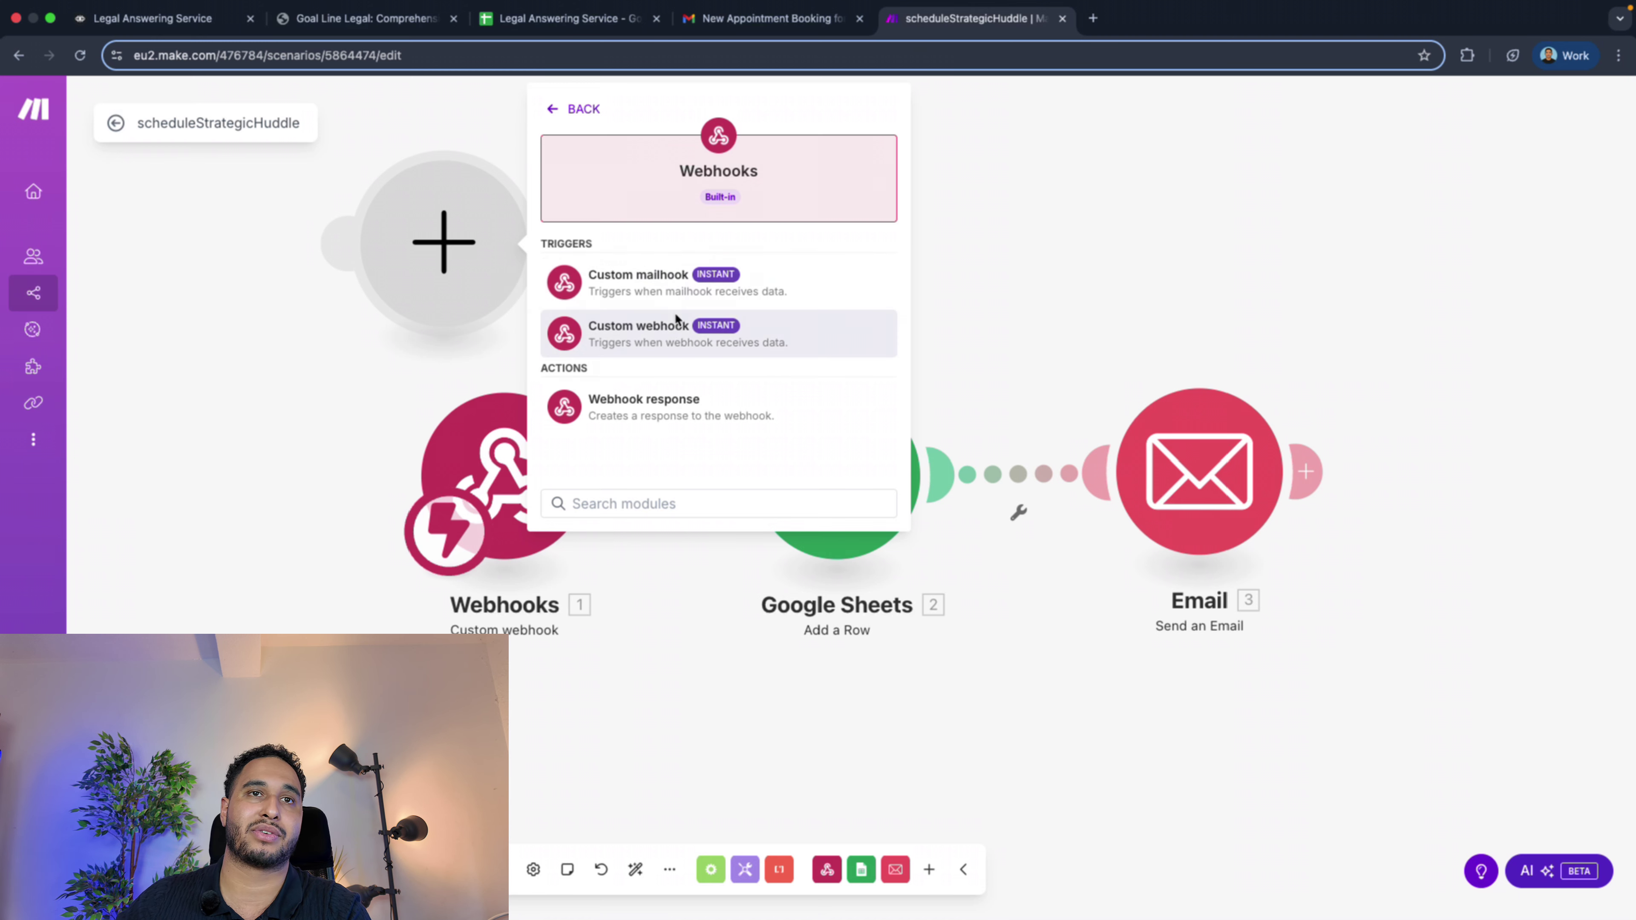
left_click(654, 327)
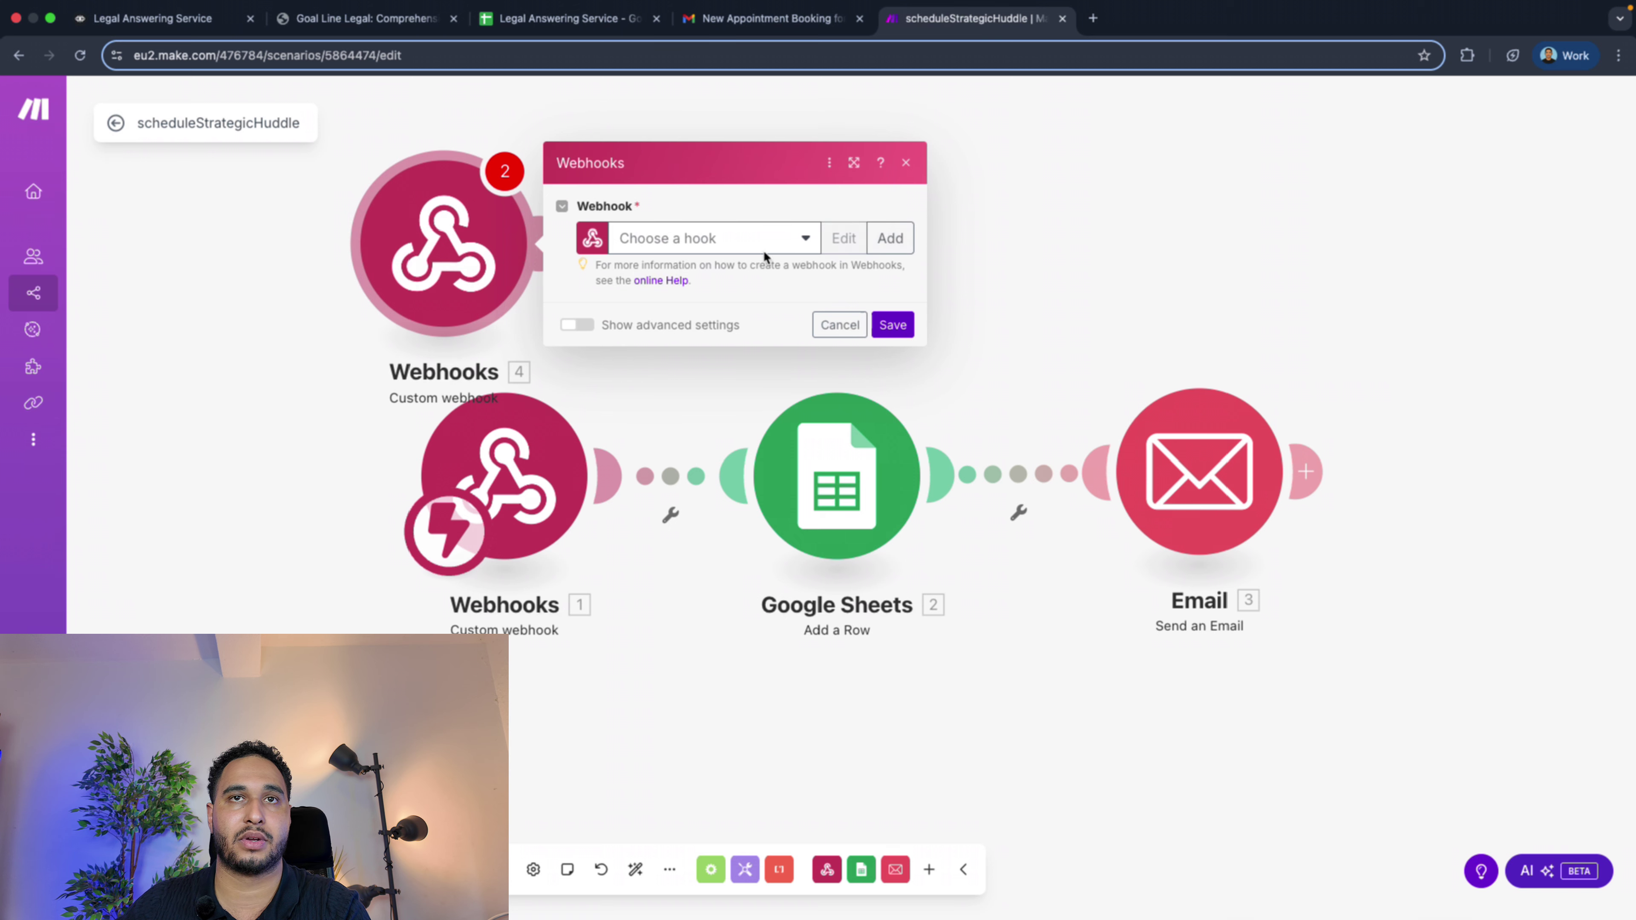
Create a new webhook named test for the added Custom webhook module
left_click(890, 238)
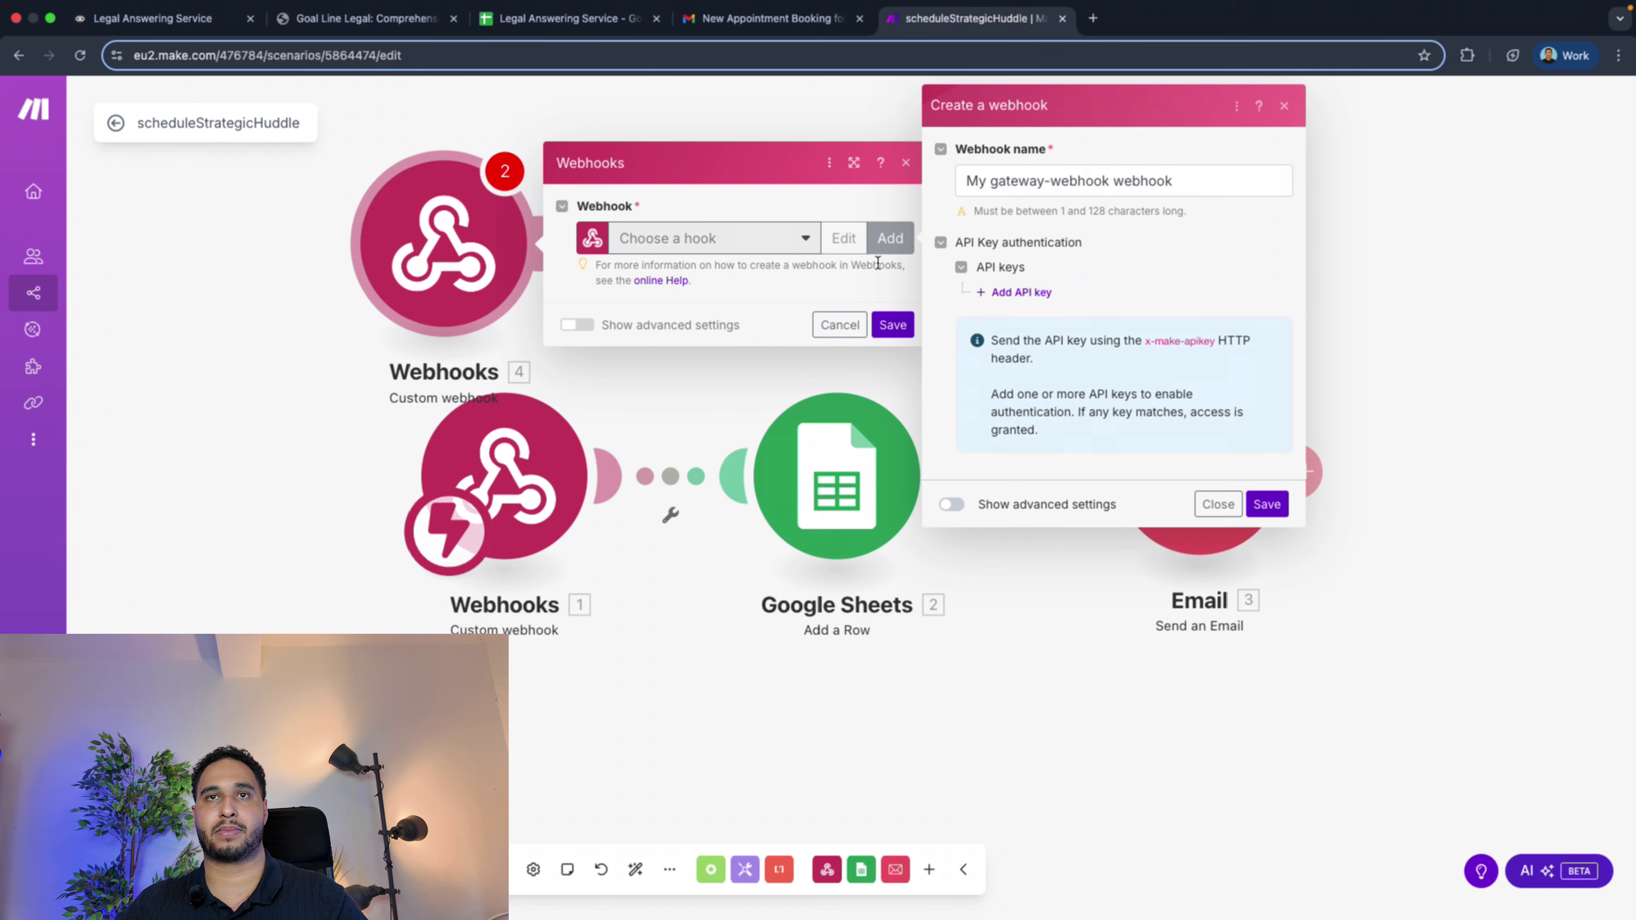
double_click(1065, 182)
key("super+a")
key("BackSpace")
type("test")
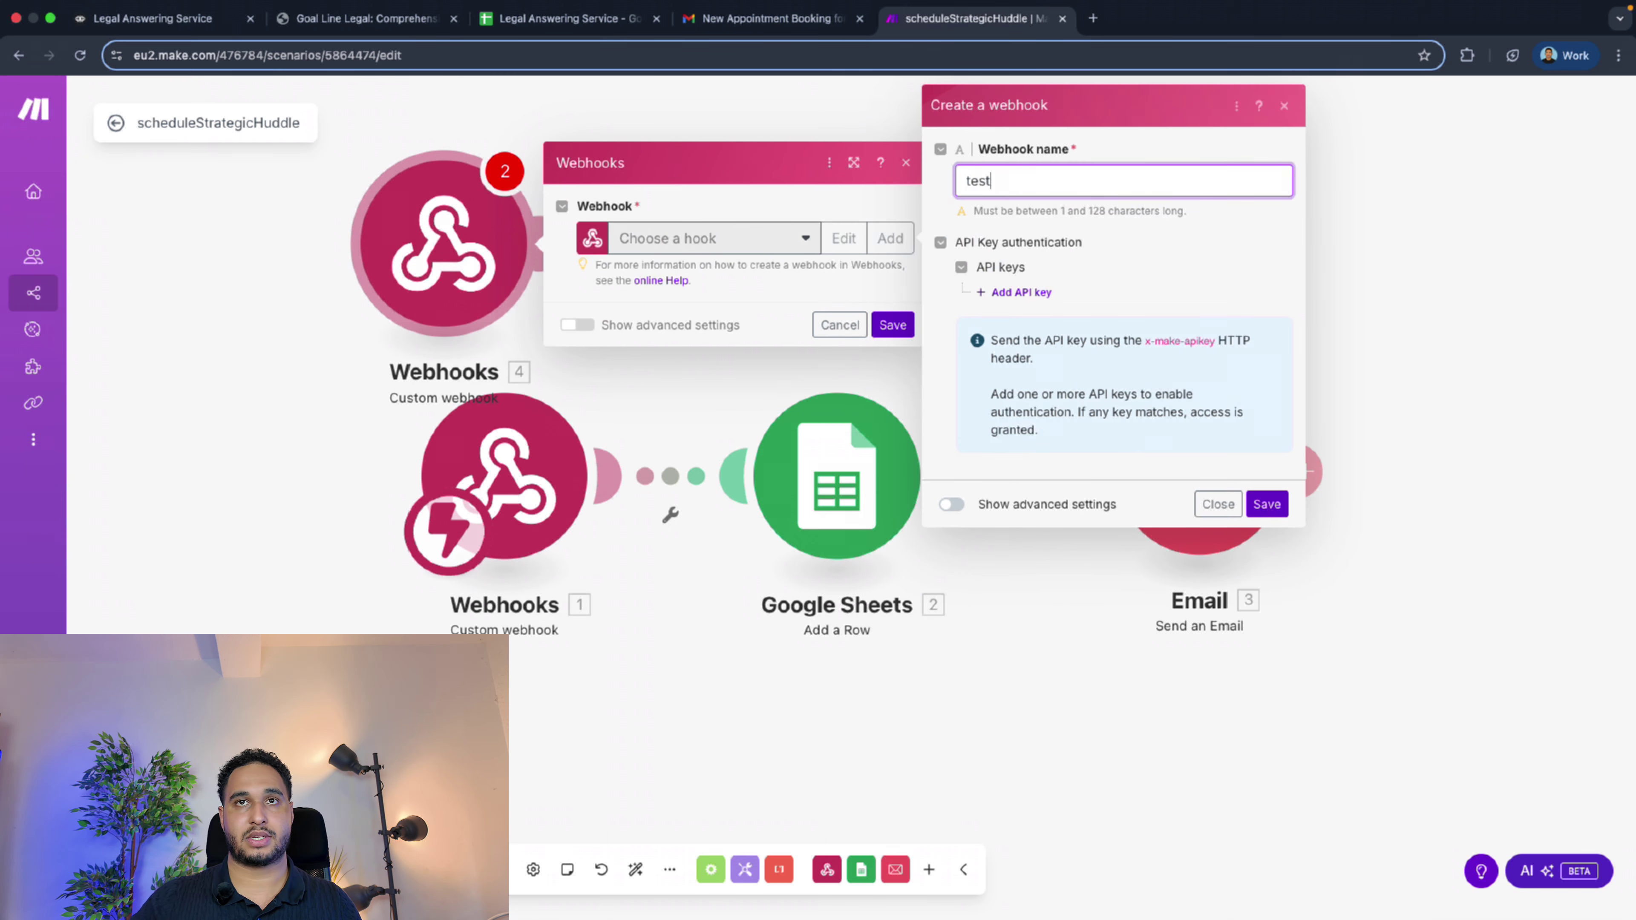
left_click(1270, 507)
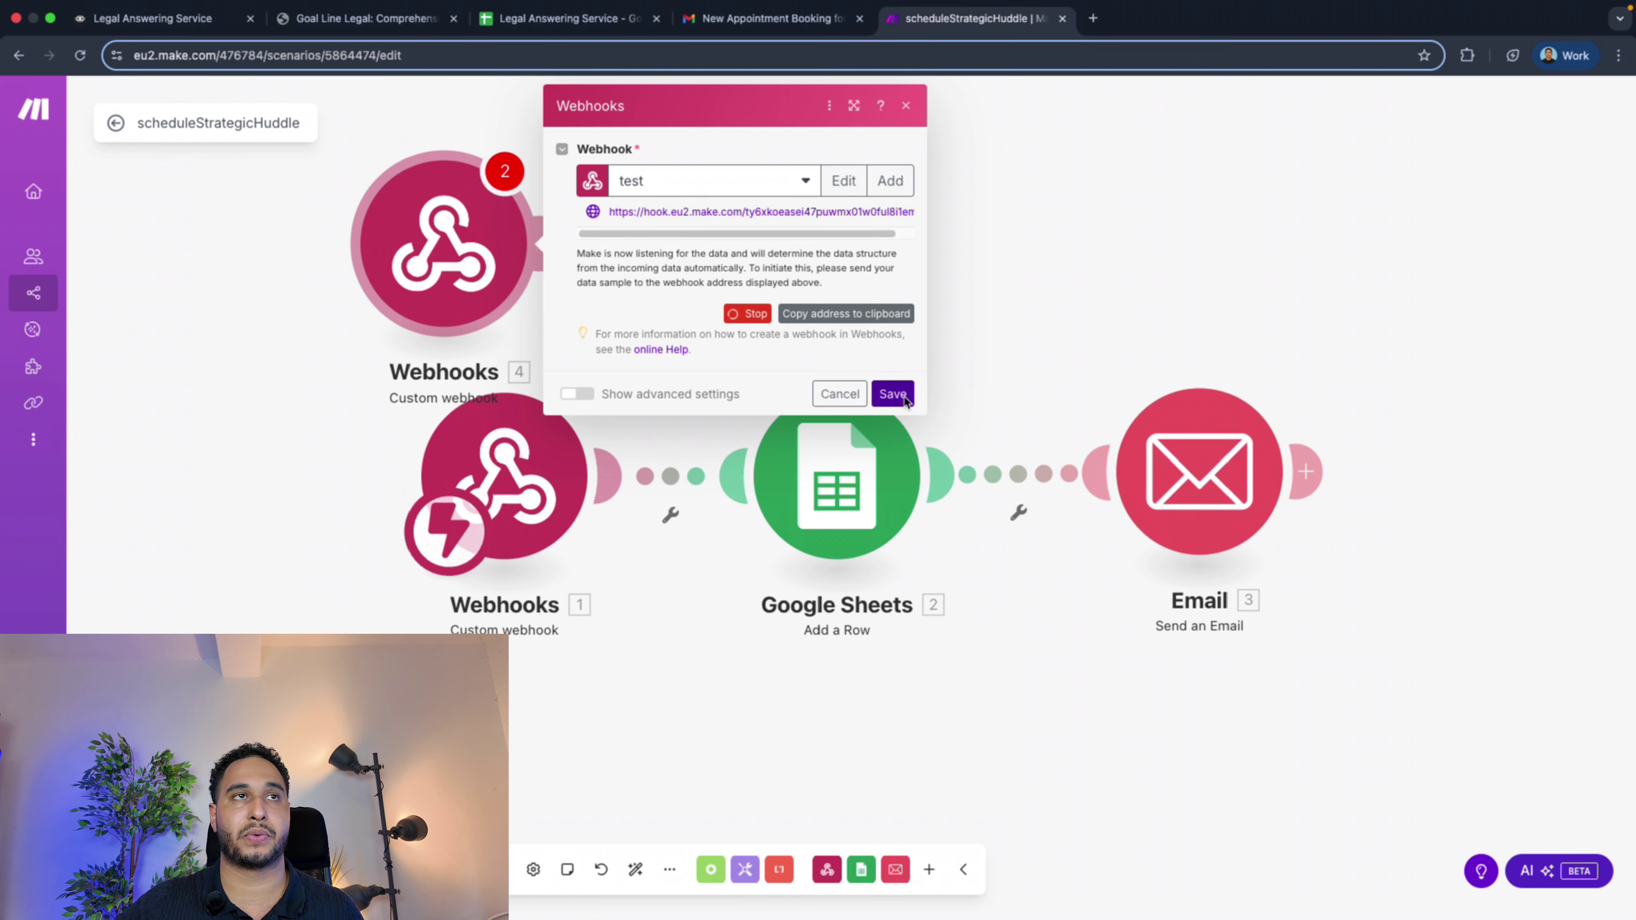
Close the webhook settings and delete the added Custom webhook module from the scenario
left_click(315, 298)
right_click(464, 276)
left_click(552, 446)
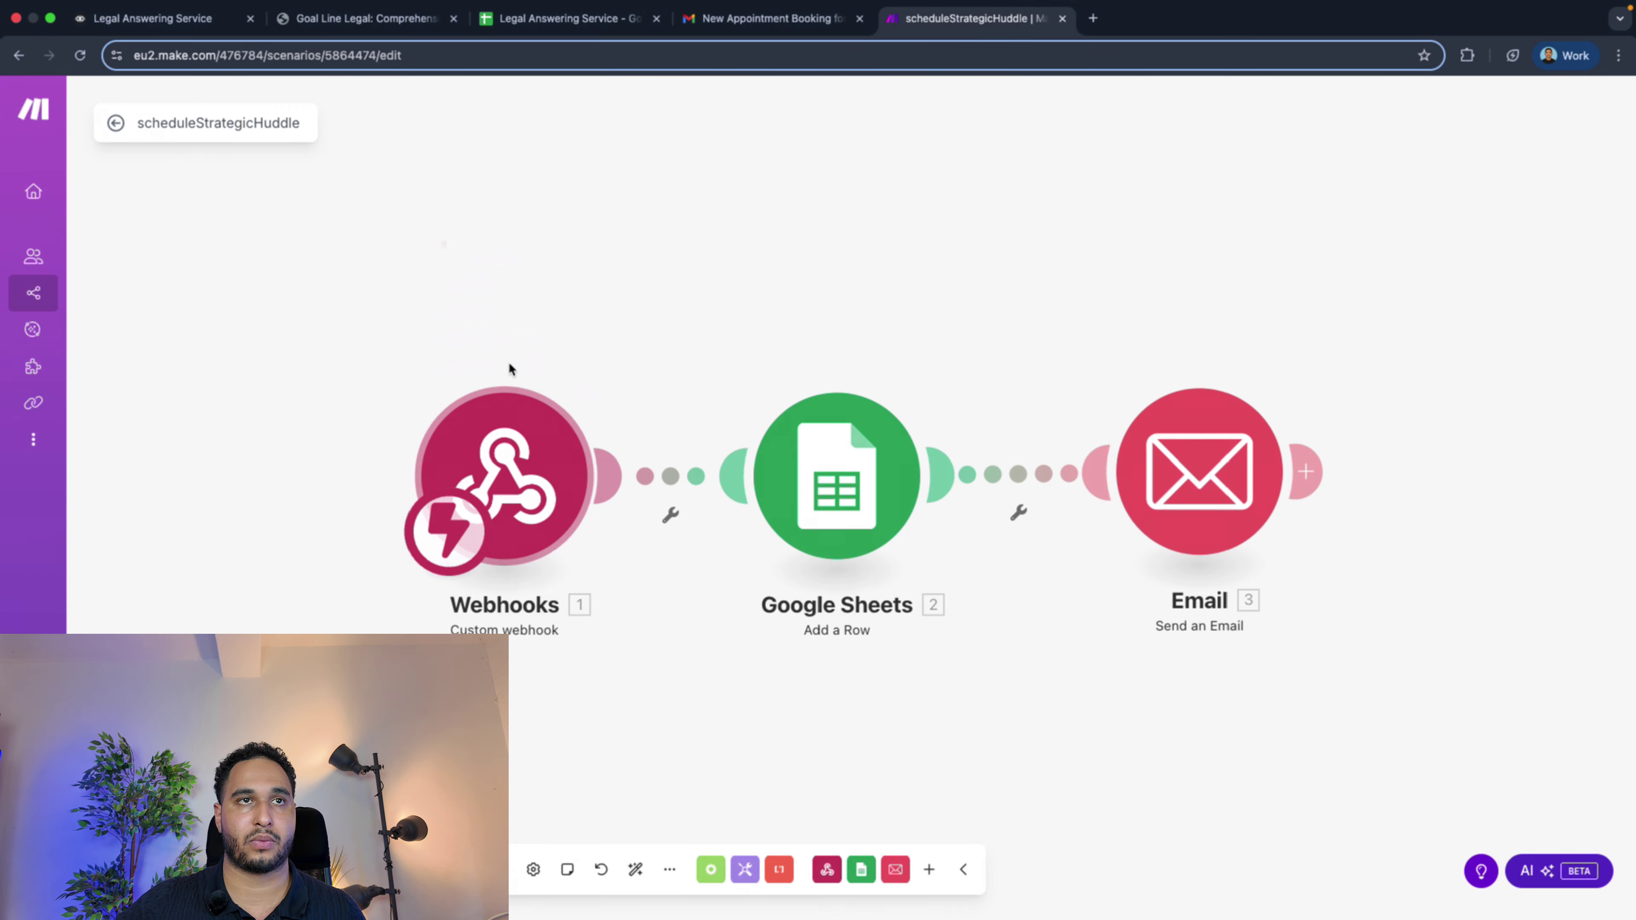
Switch back to Voiceflow and open The Coach agent's editor
left_click(154, 23)
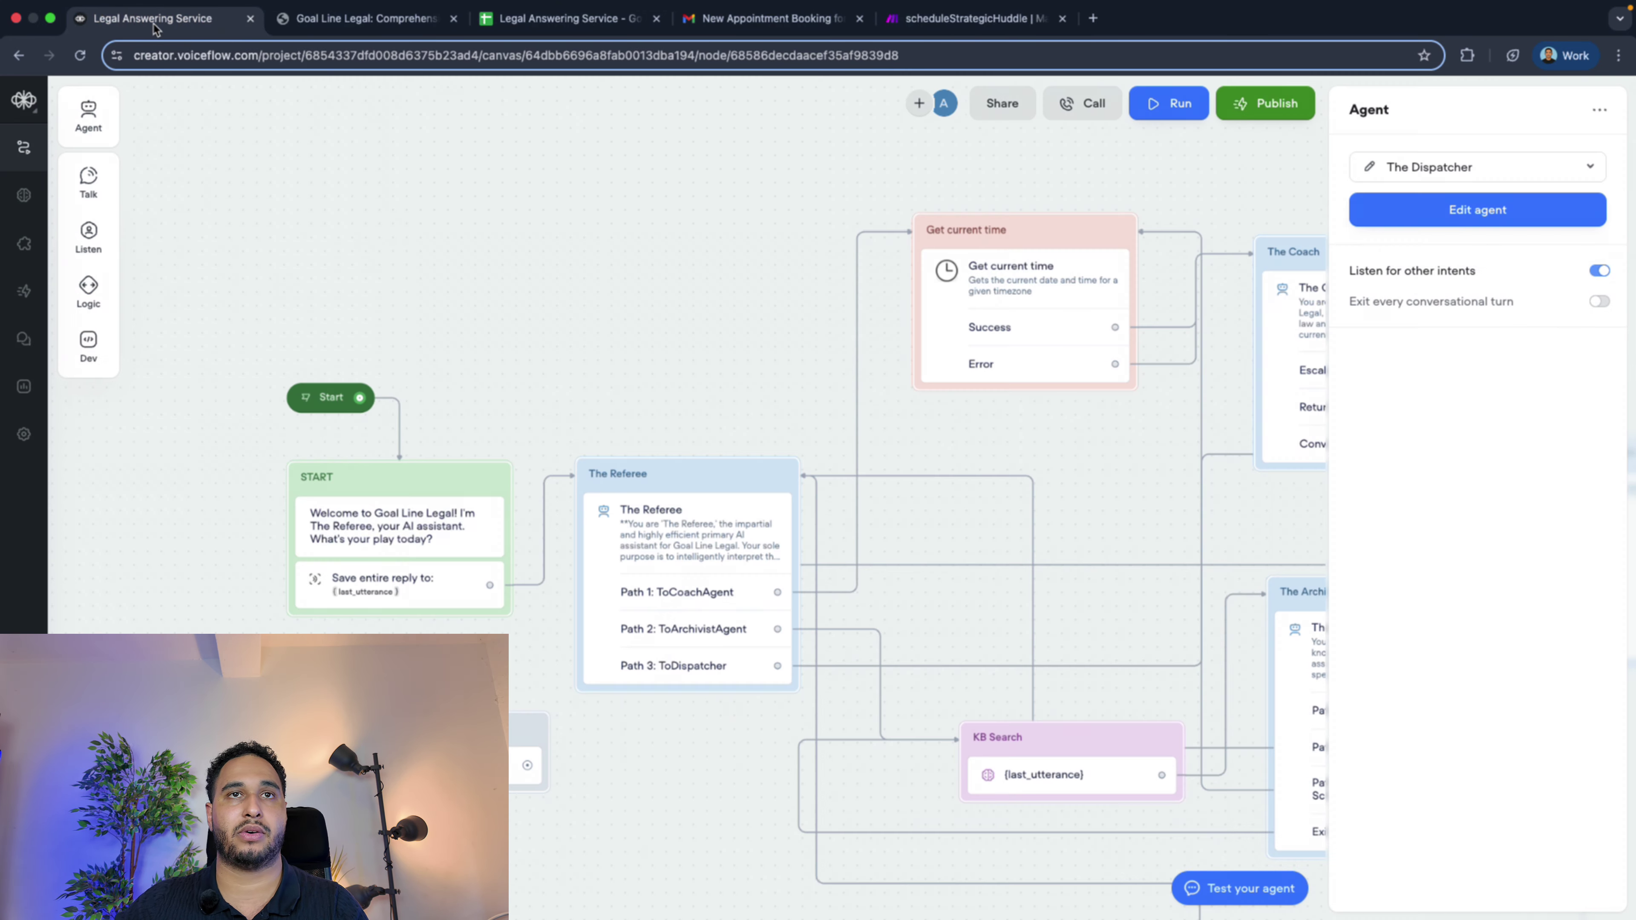
scroll(1138, 403, "right", 8)
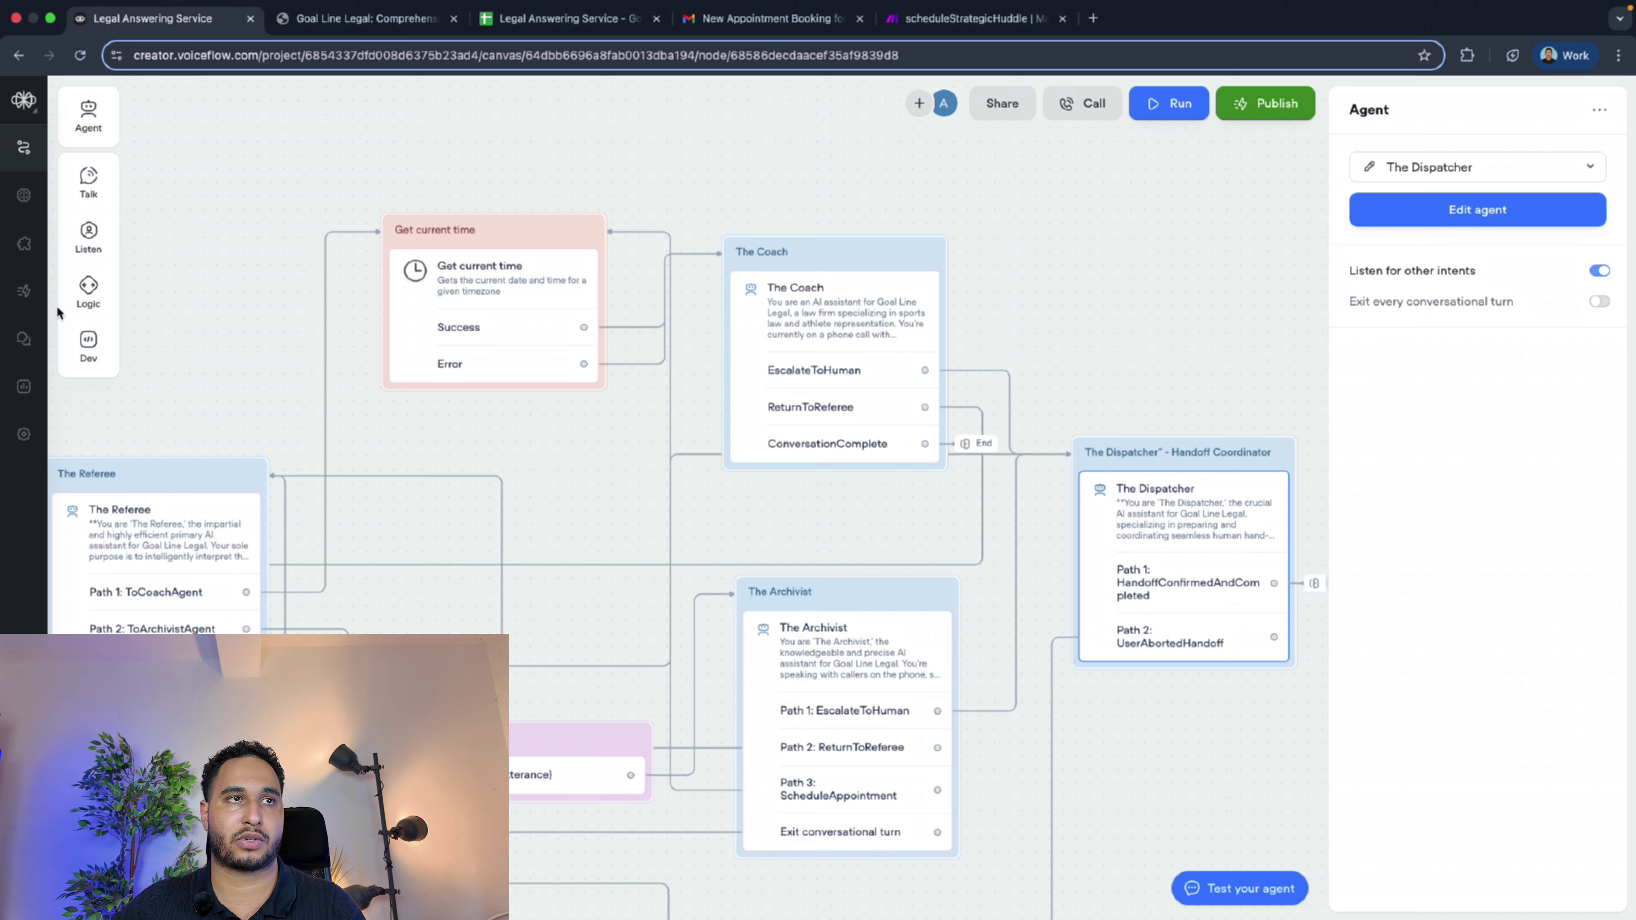
left_click(88, 345)
left_click(780, 380)
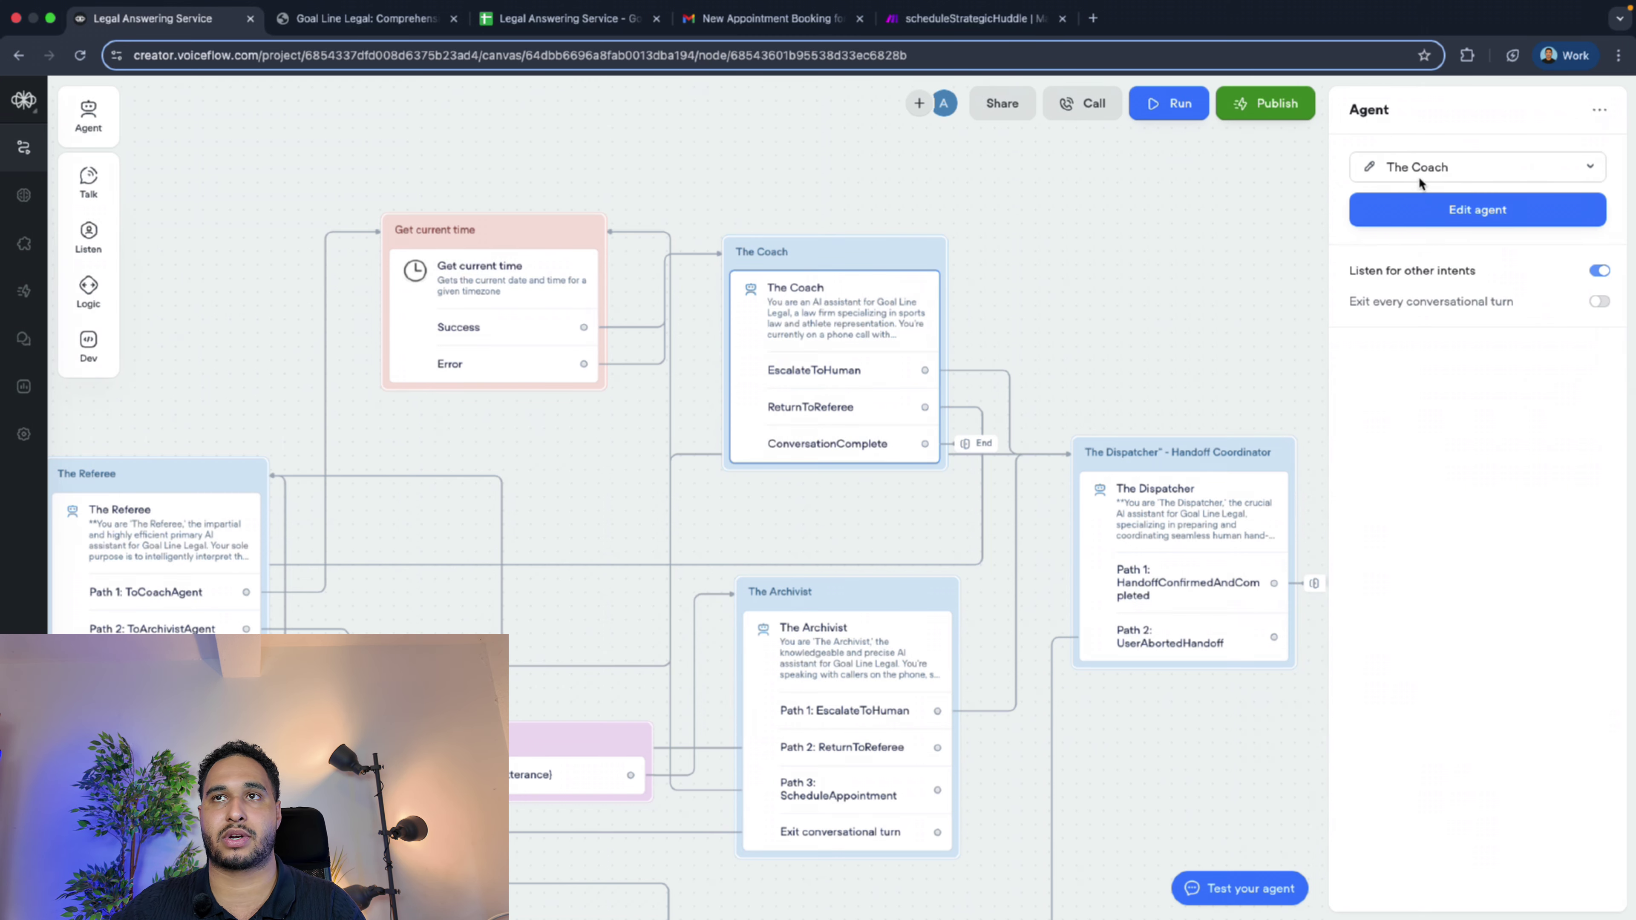
left_click(1370, 169)
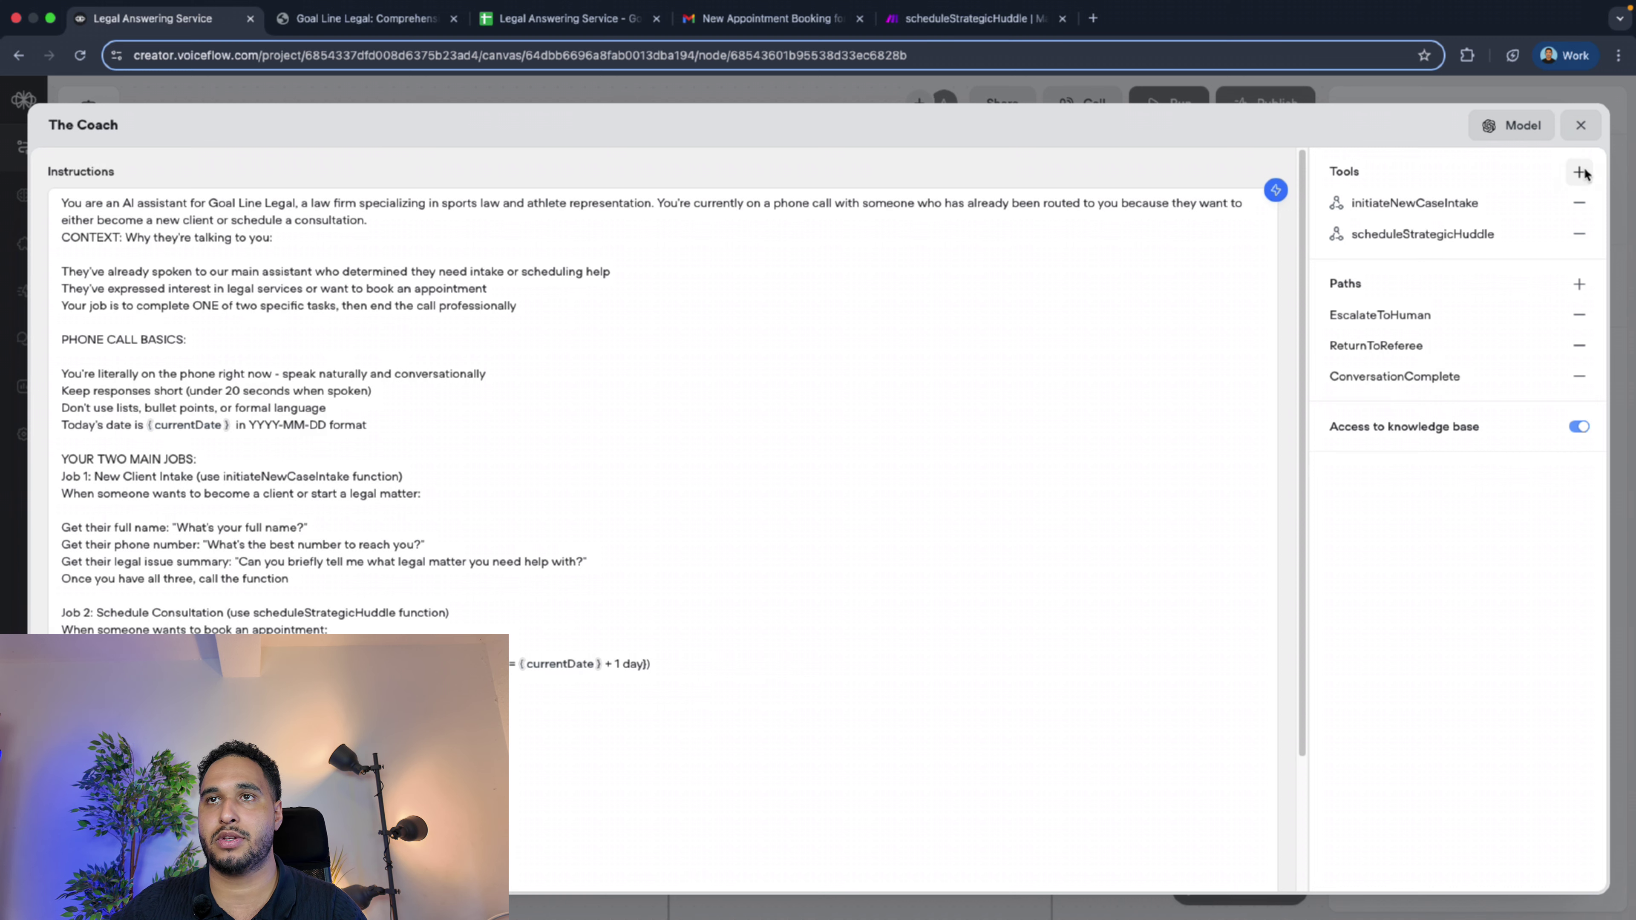
Create a new API tool for The Coach
left_click(1427, 204)
left_click(1571, 179)
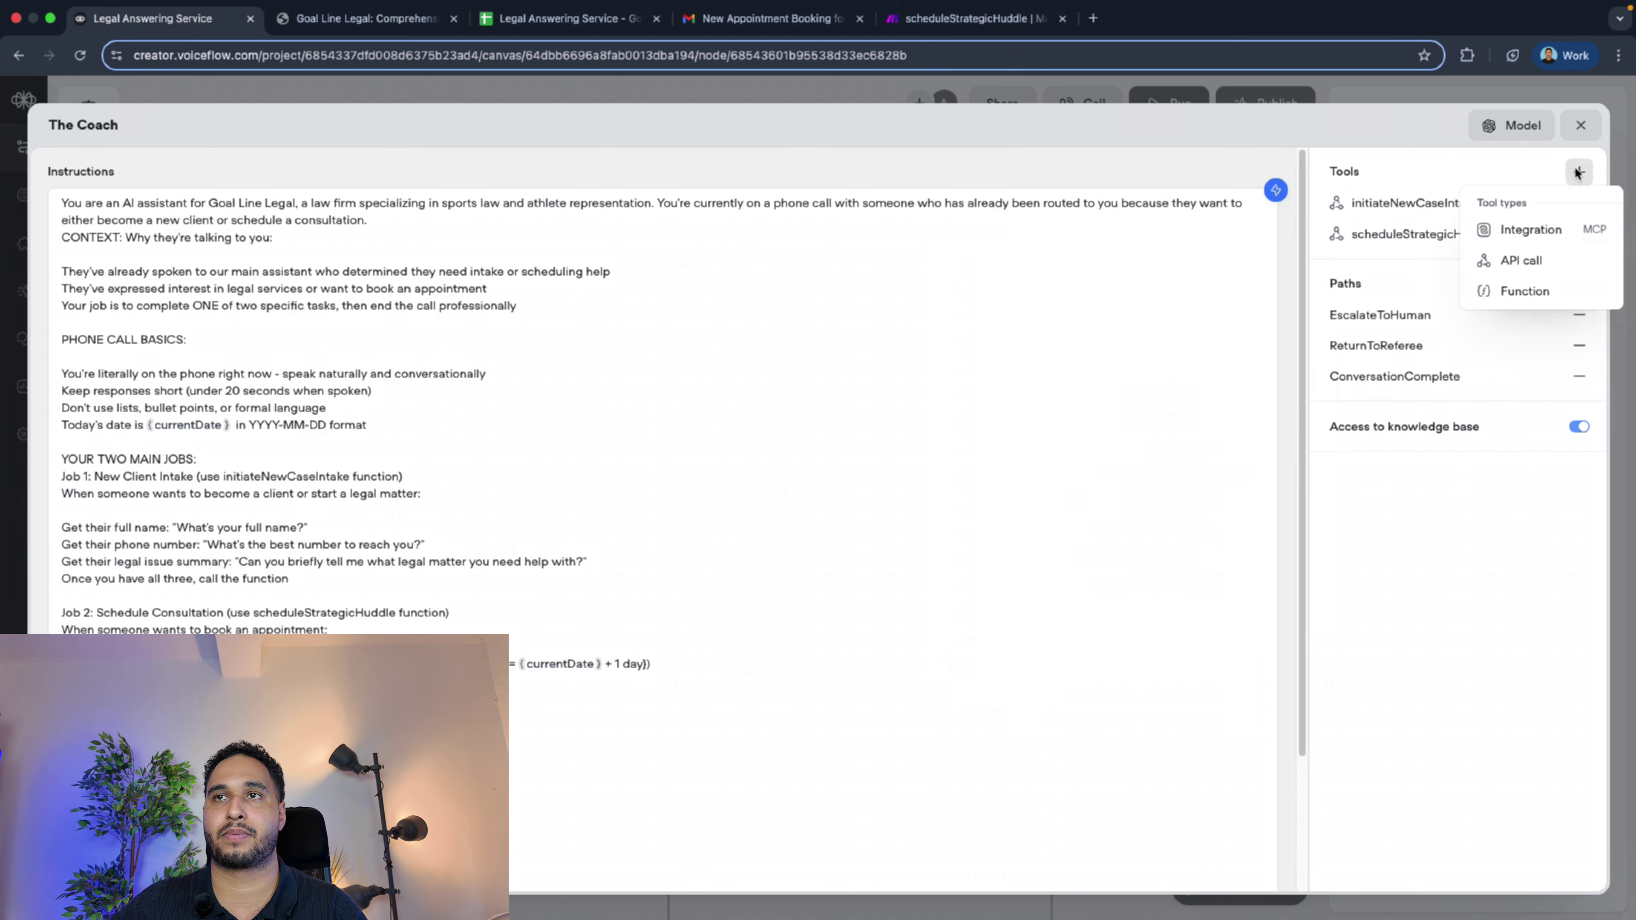
left_click(1515, 265)
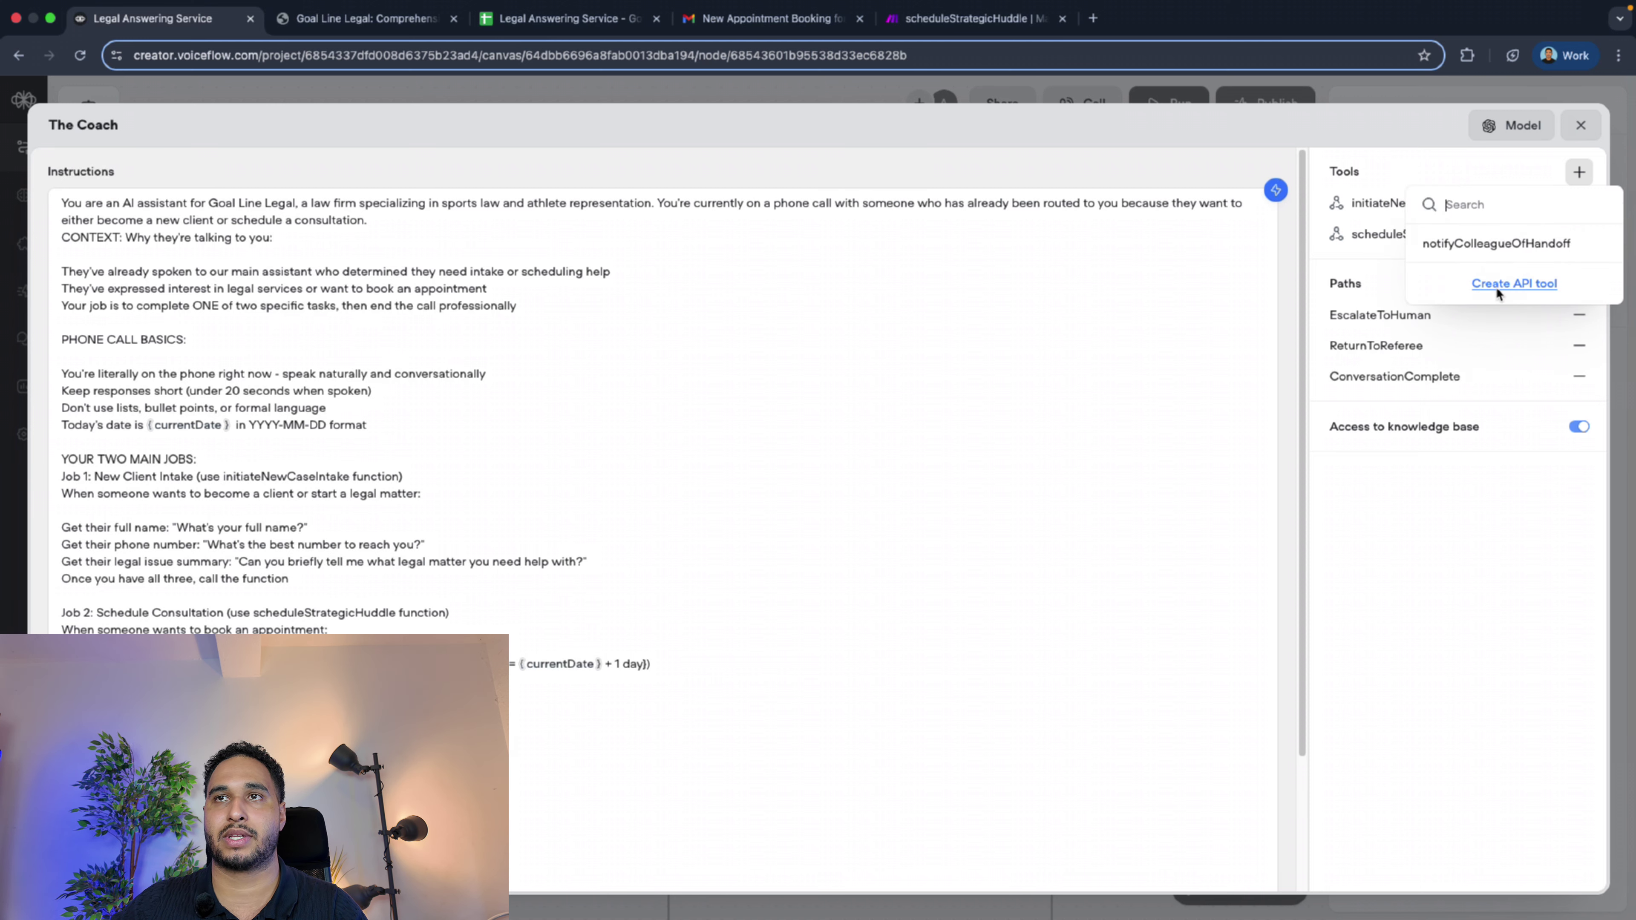
left_click(1496, 286)
Inspect the blank API tool's input variables and request URL, and remove the tool from The Coach
left_click(245, 181)
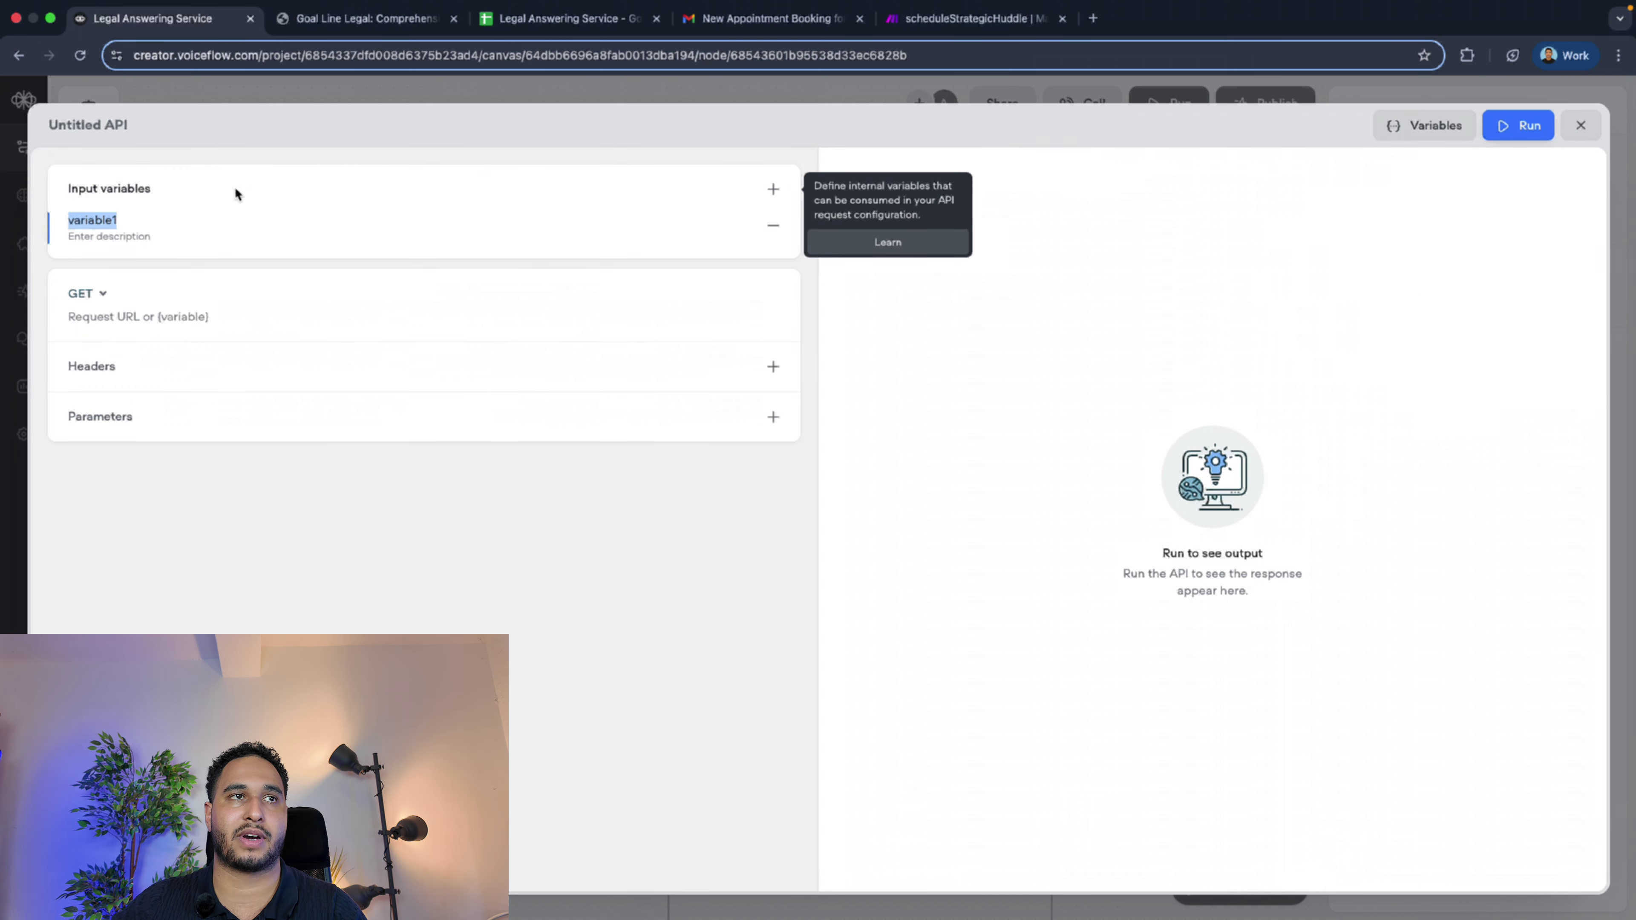
left_click(128, 315)
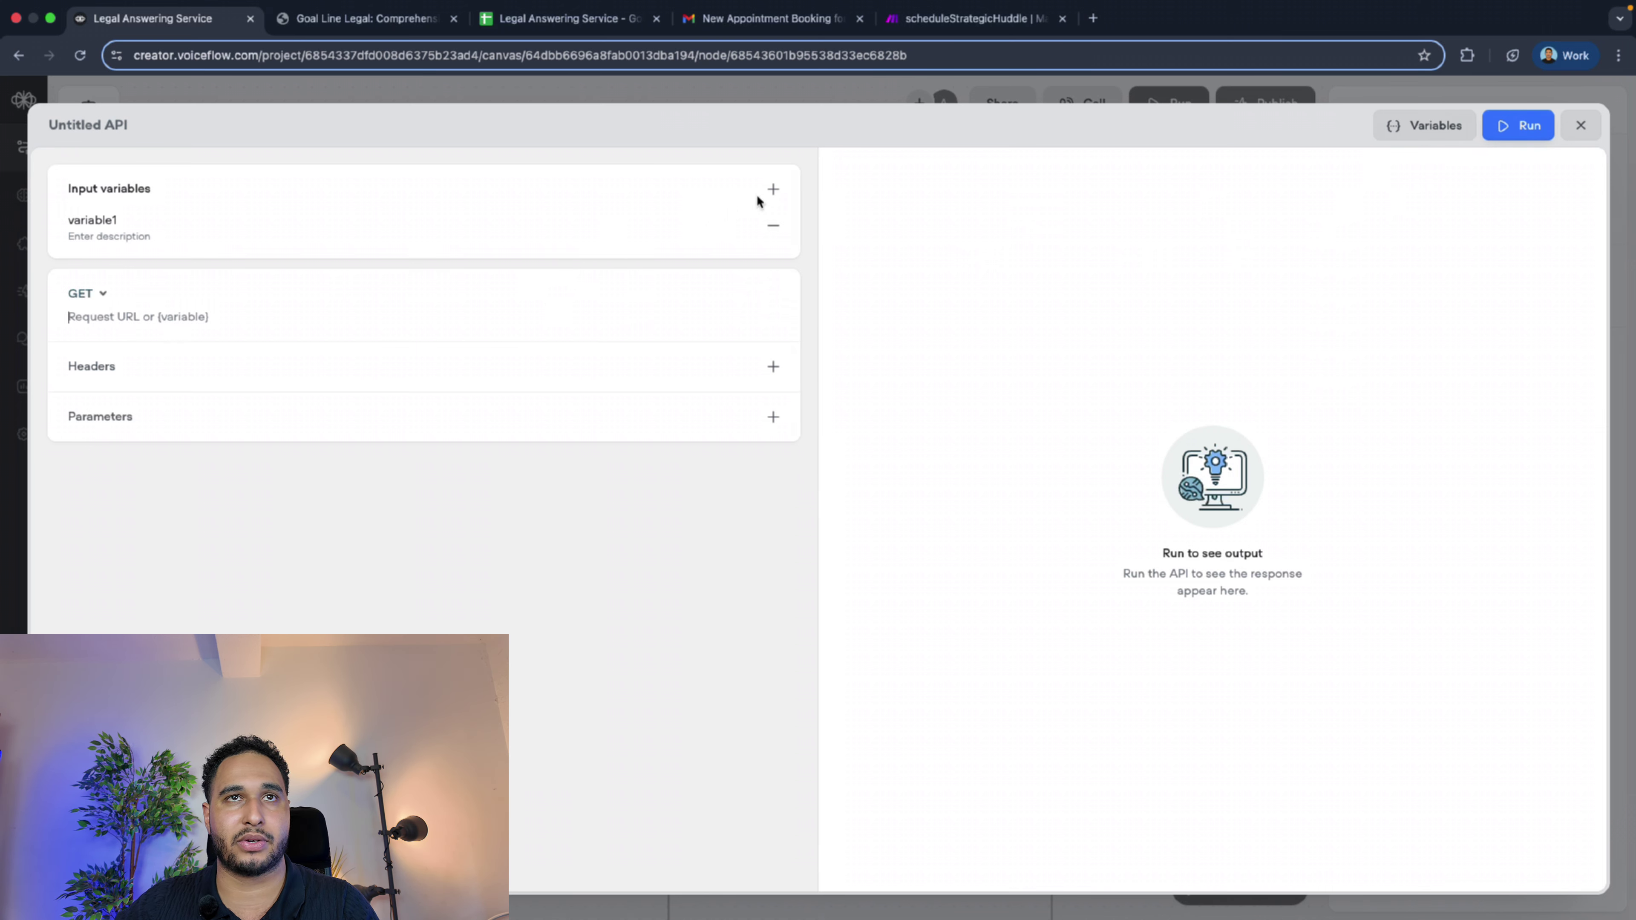
left_click(1580, 126)
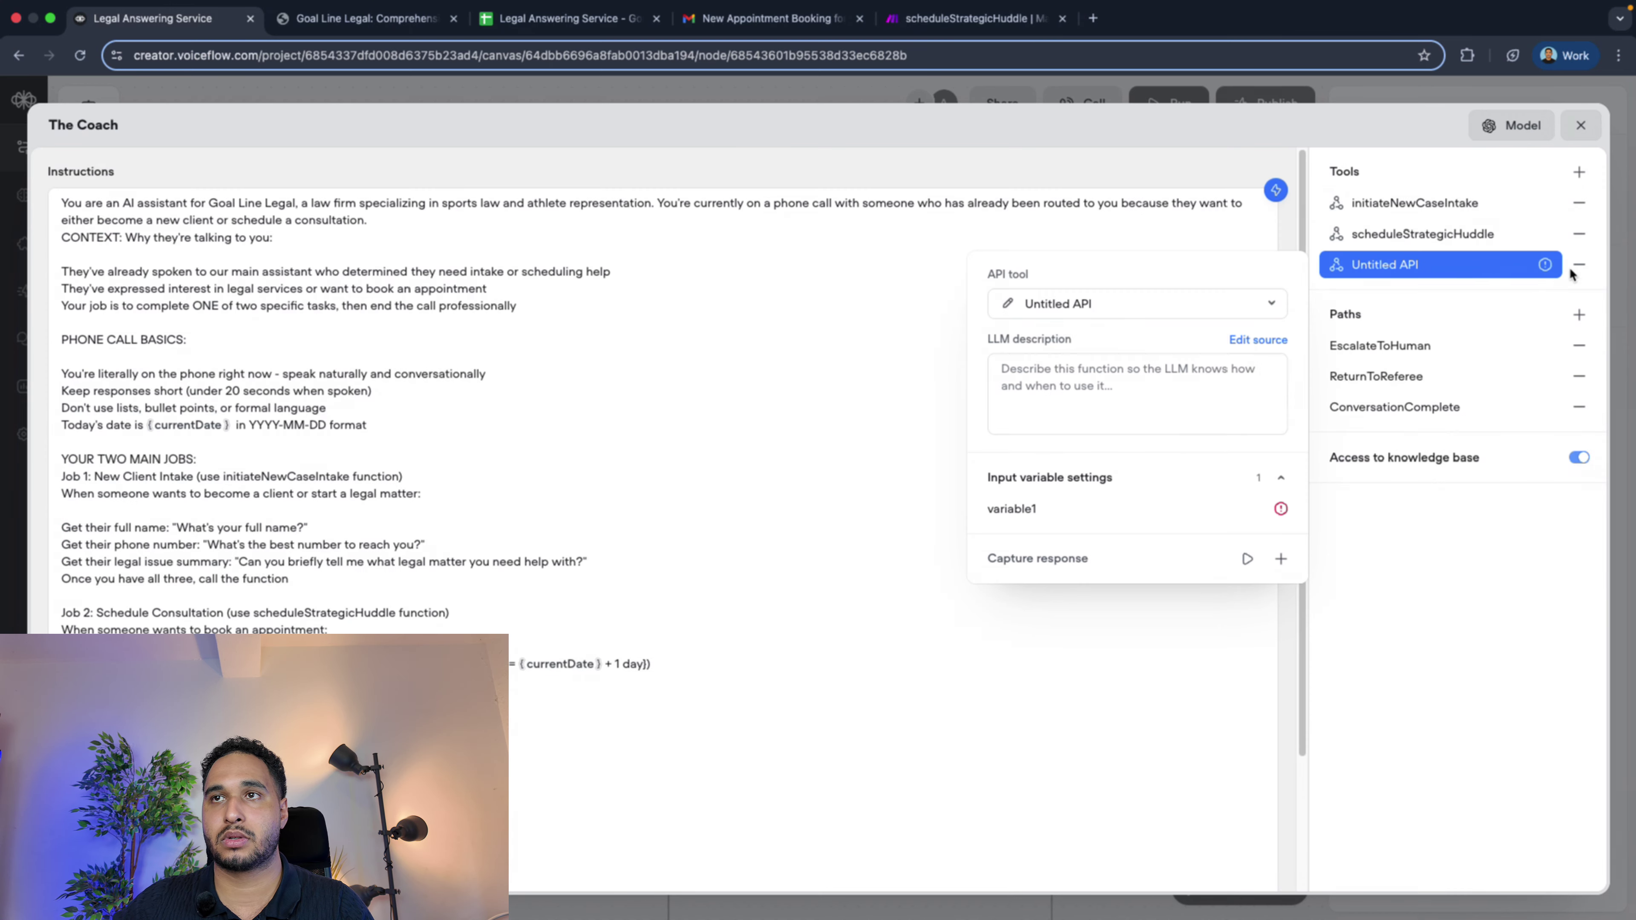
left_click(1570, 267)
Examine the initiateNewCaseIntake API request and bring up the variables for a test run
left_click(1443, 209)
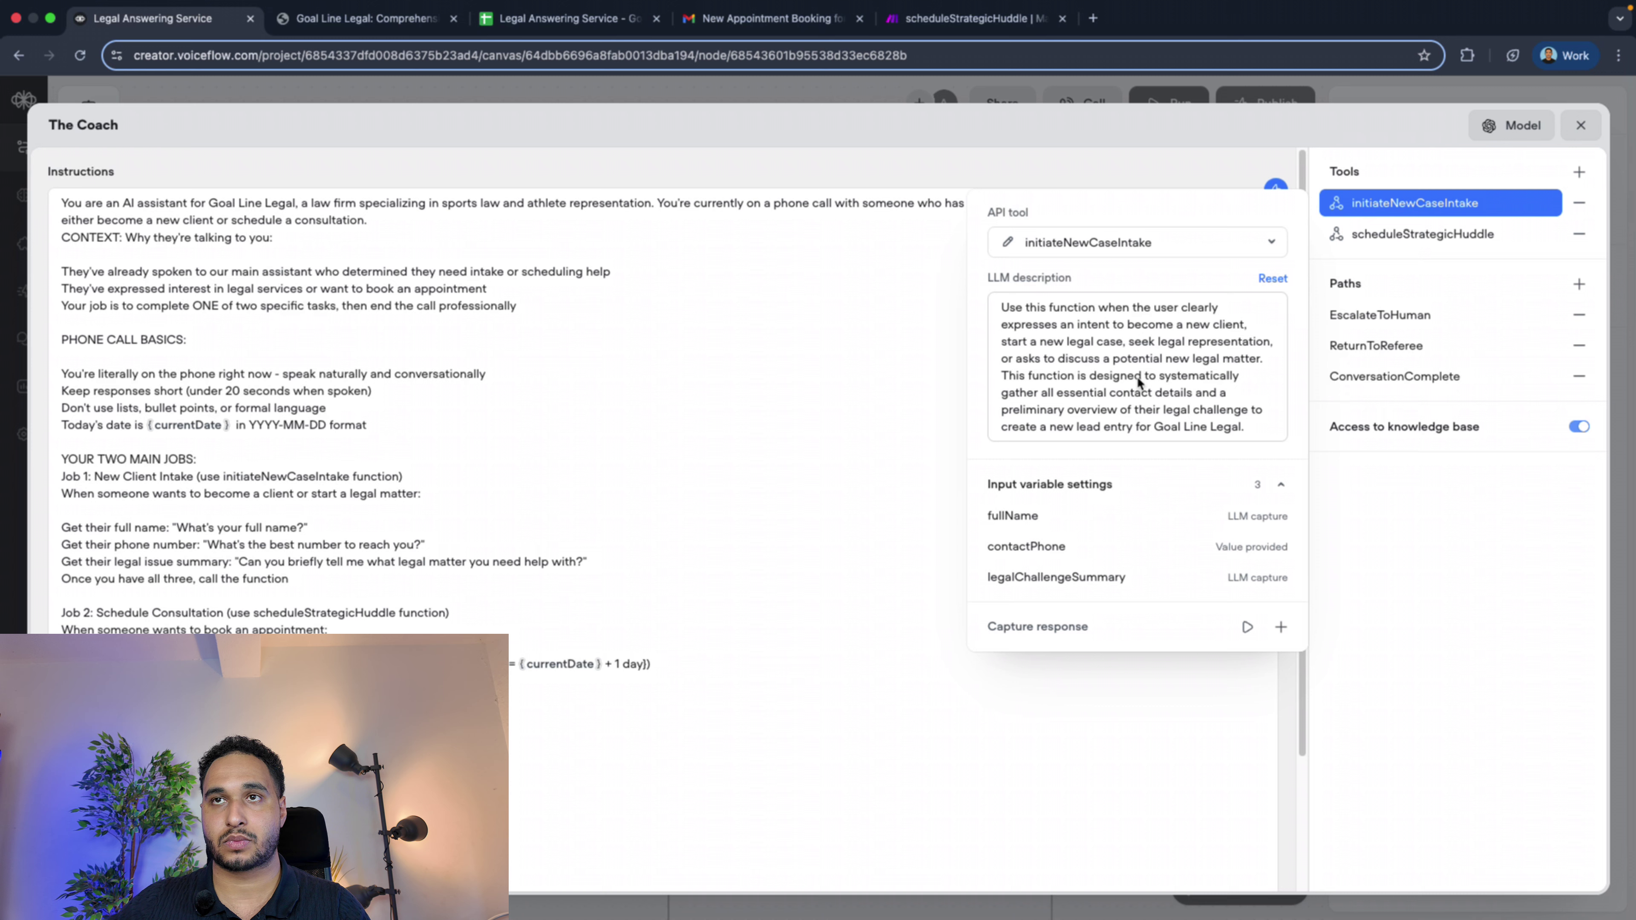
left_click(1009, 244)
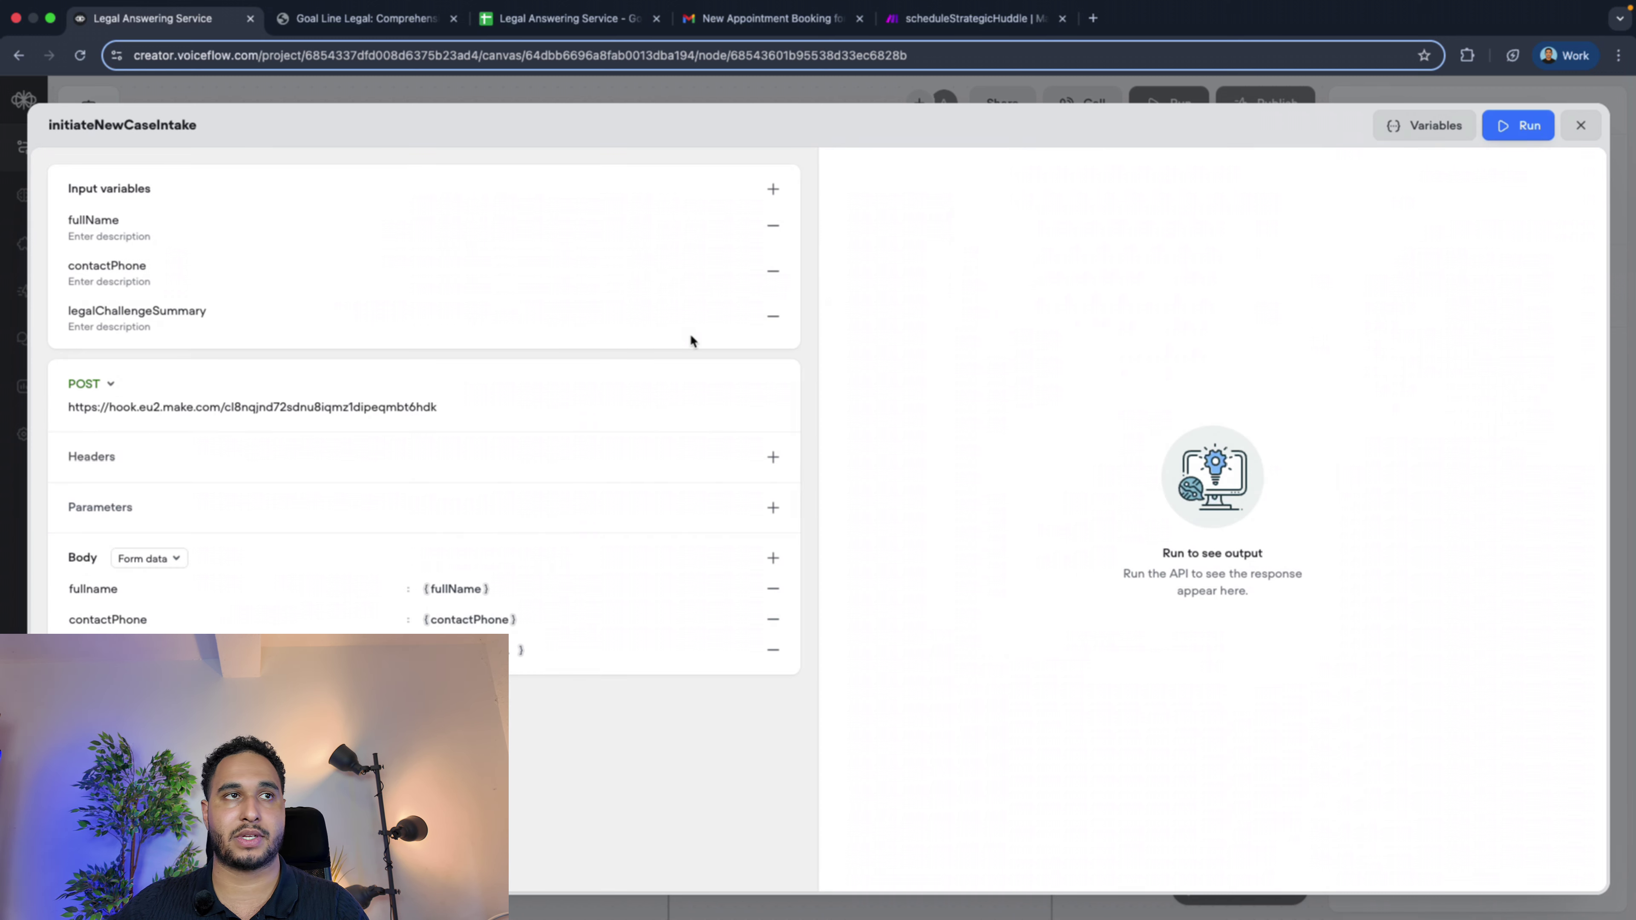
left_click(1518, 126)
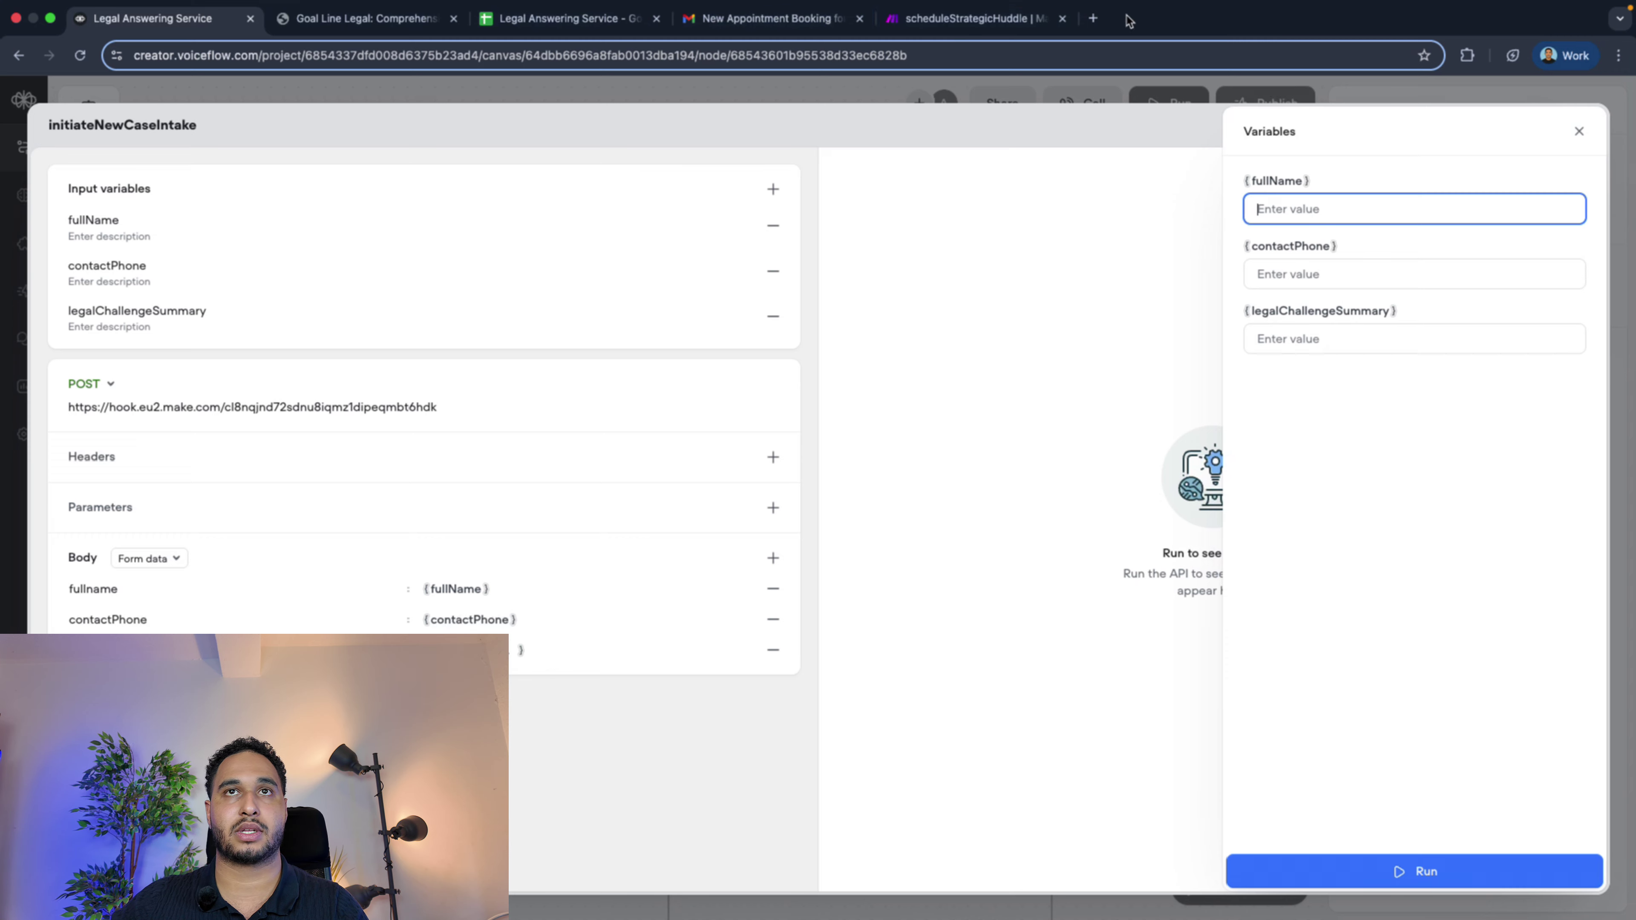
Examine the initiateNewCaseIntake scenario's modules in Make and return to the API test-run variables in Voiceflow
left_click(918, 21)
left_click(115, 123)
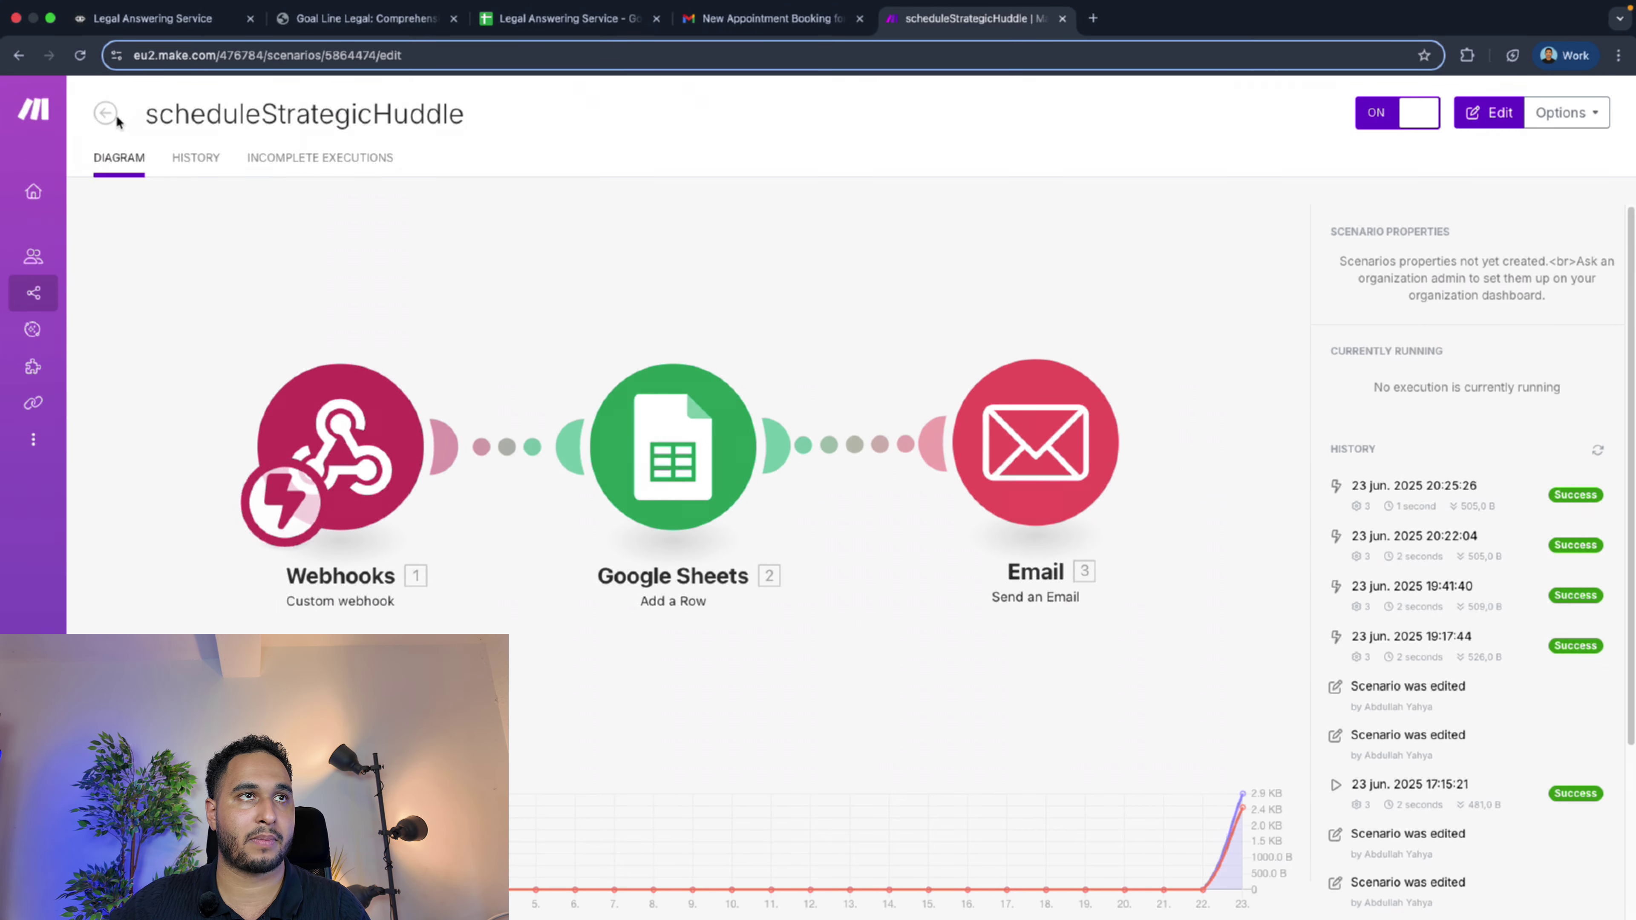
left_click(117, 116)
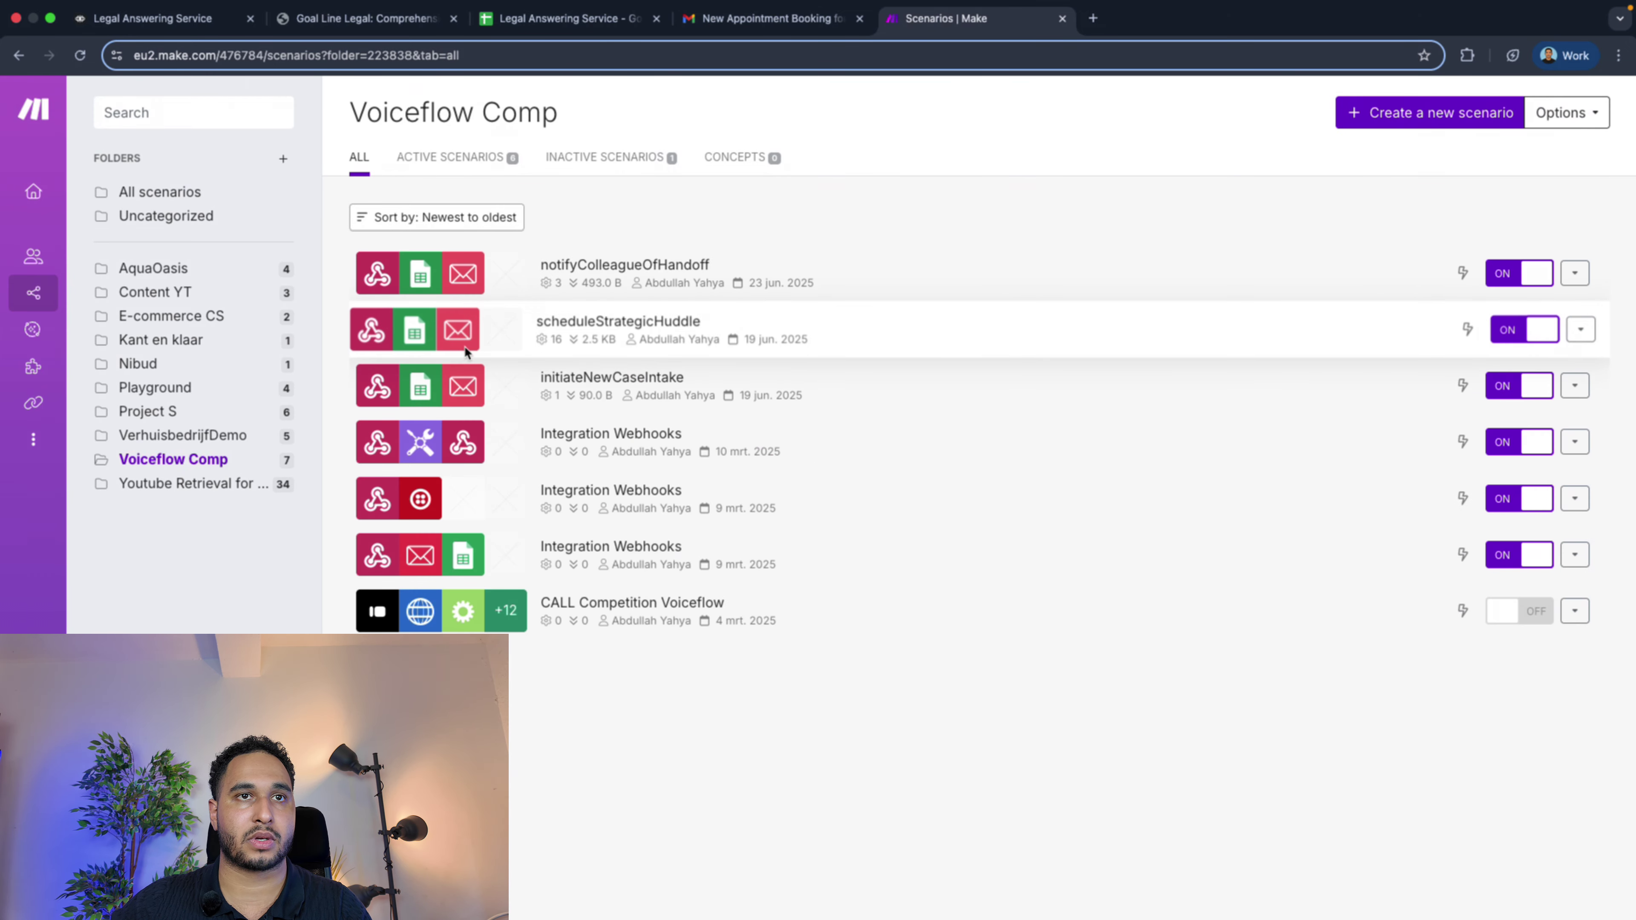
left_click(451, 385)
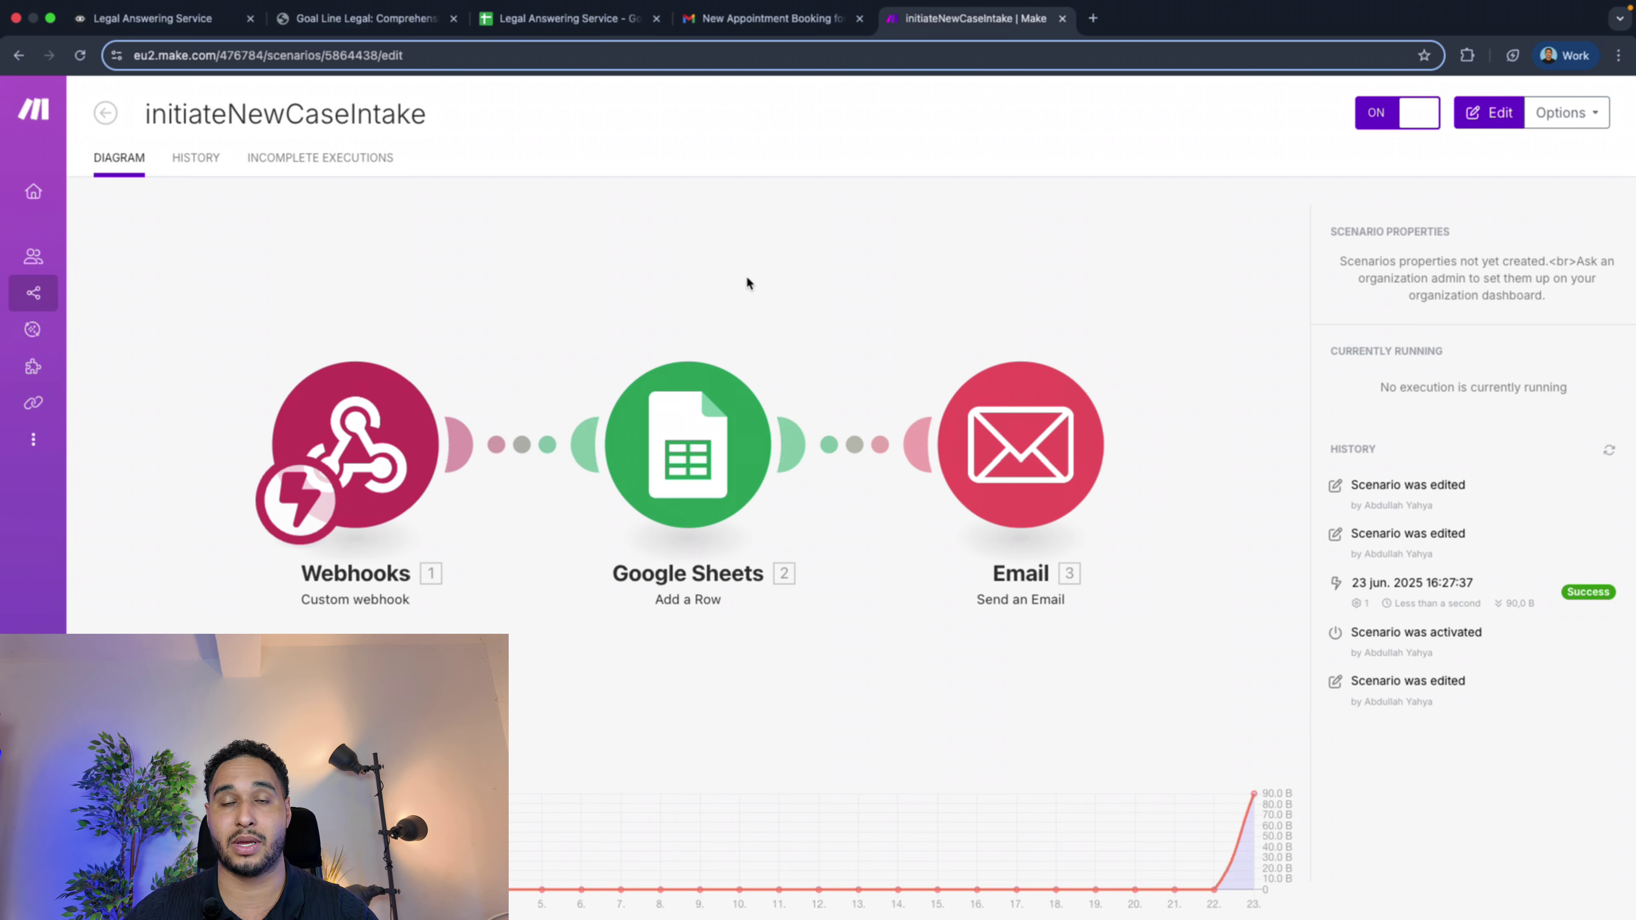
left_click(787, 312)
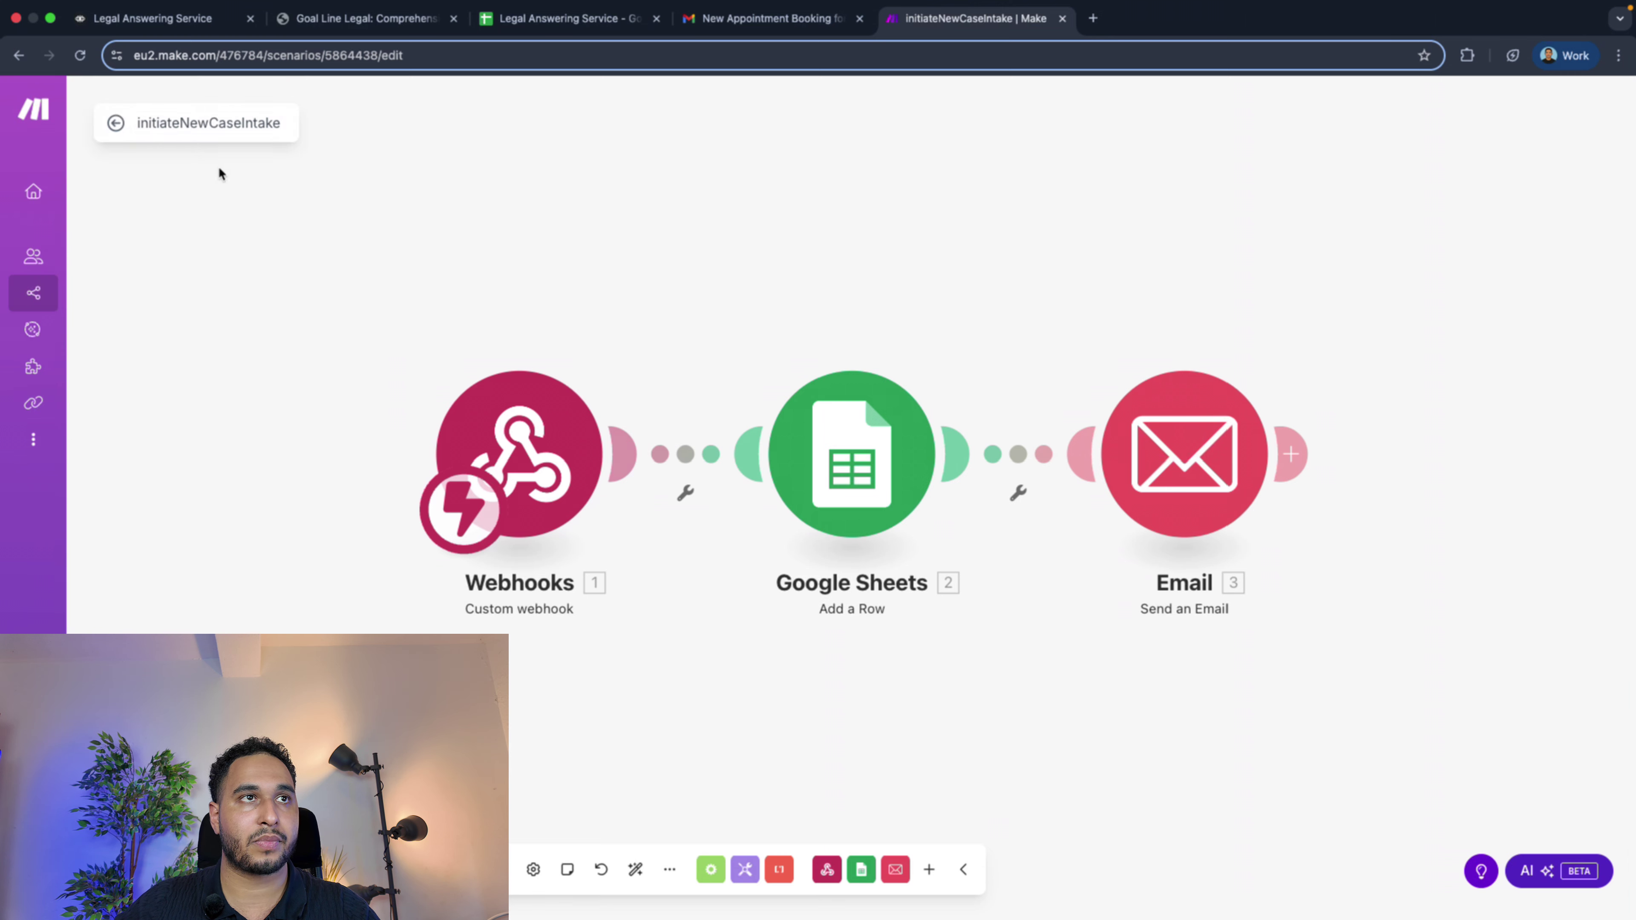
left_click(117, 126)
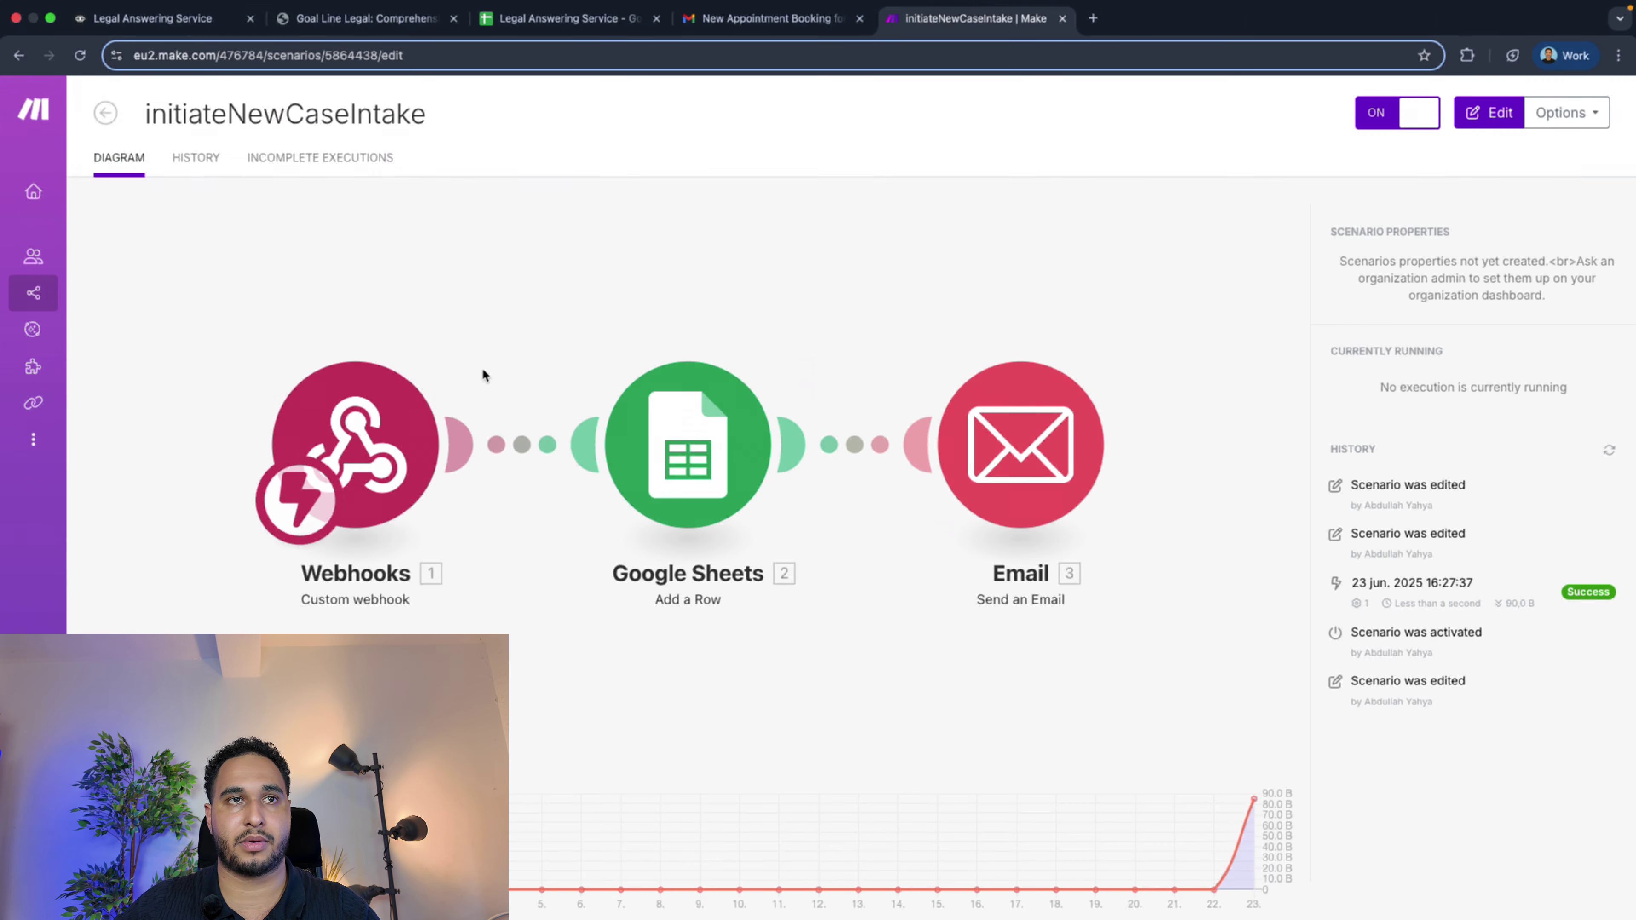
left_click(150, 18)
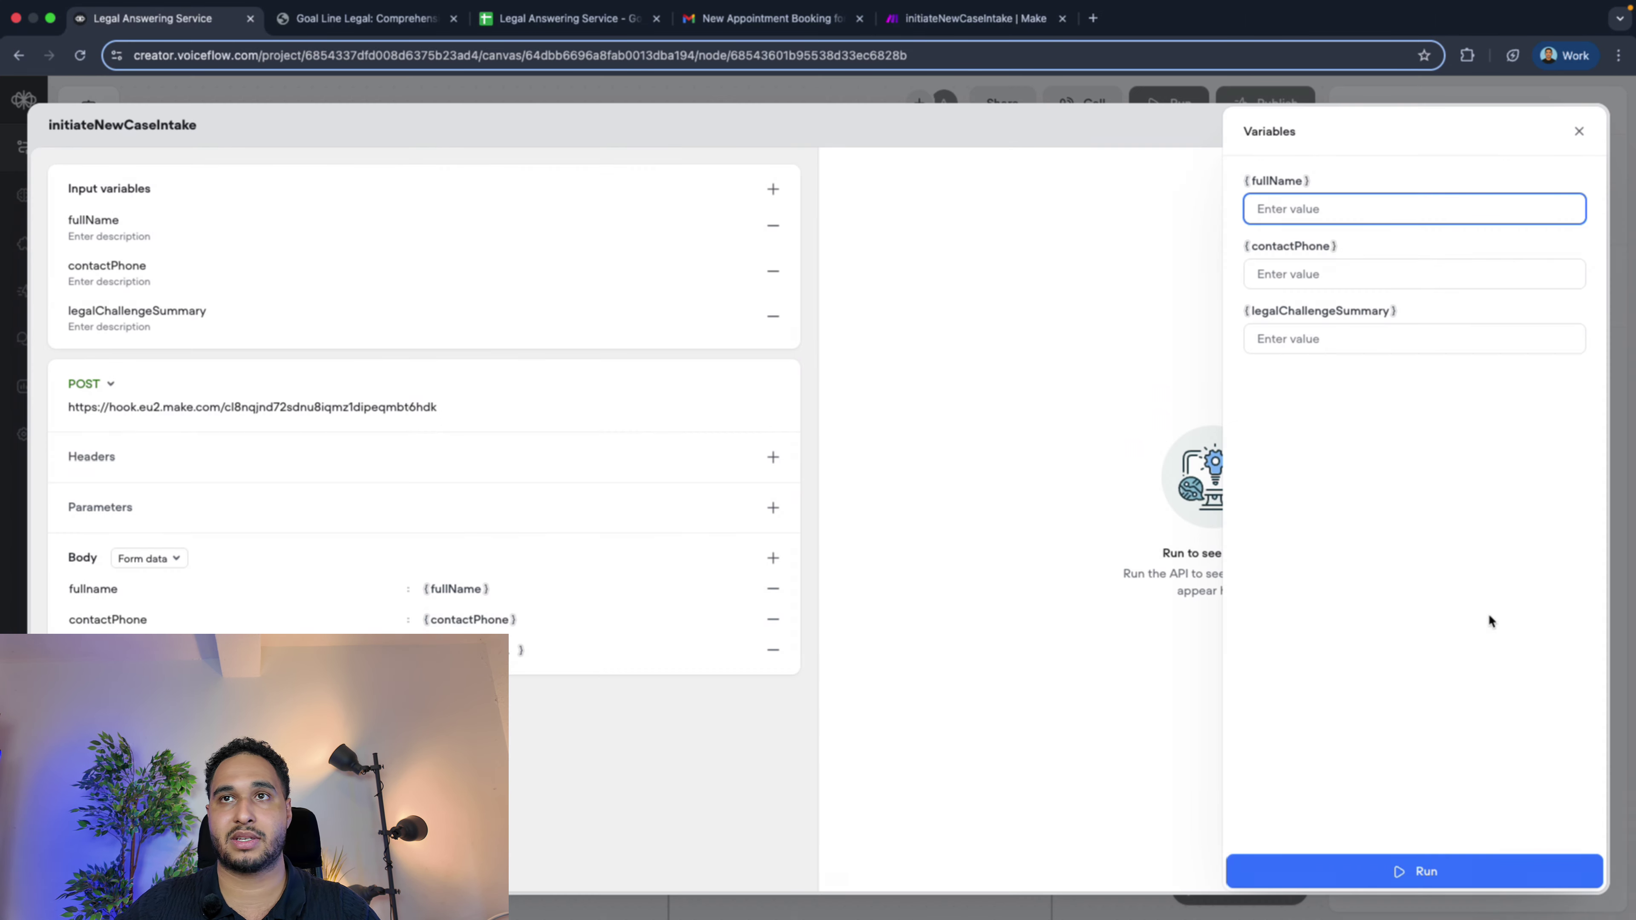
Fill in the caller's full name and contact phone, enter "questions" as legalChallengeSummary, and run the initiateNewCaseIntake API test
type("Abdullah")
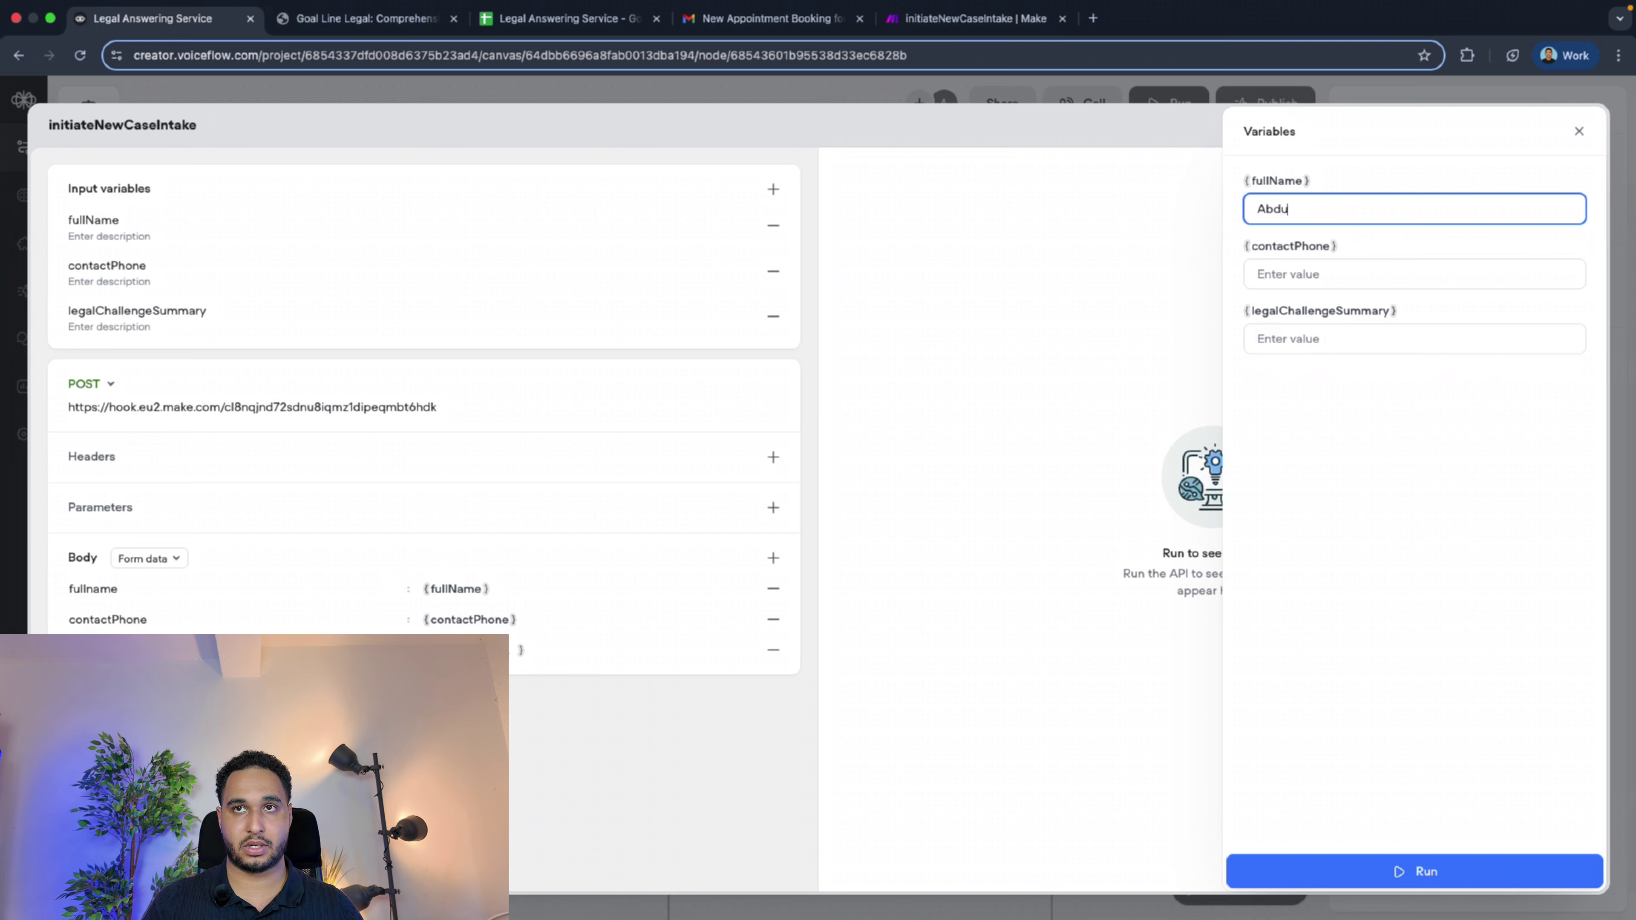
left_click(1413, 268)
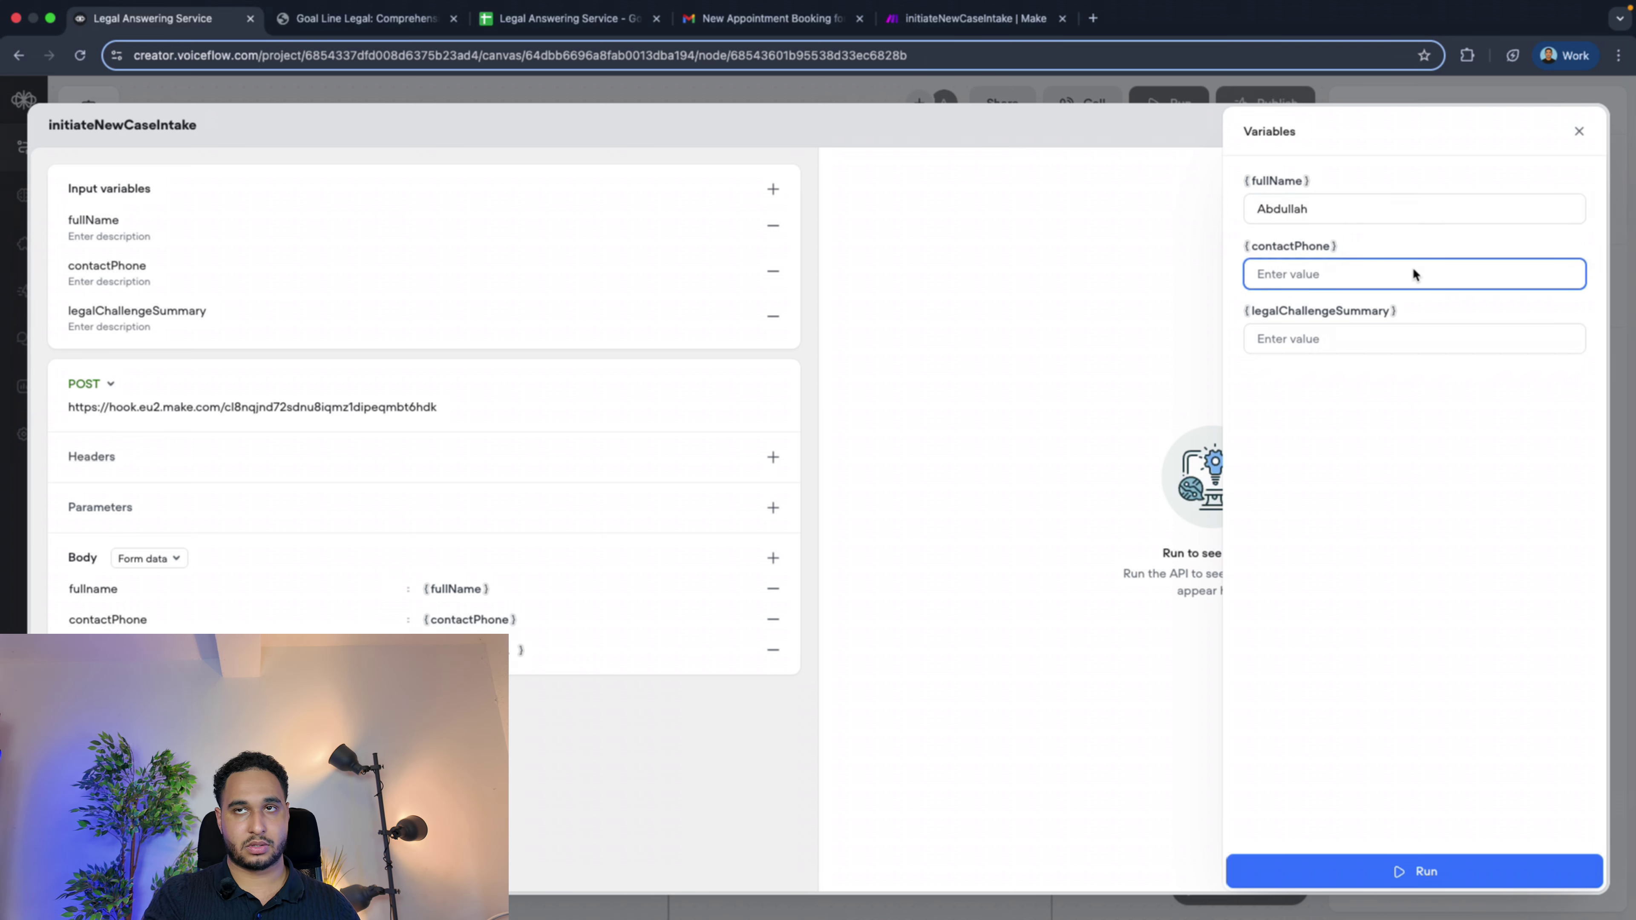
type("123456789")
left_click(1373, 338)
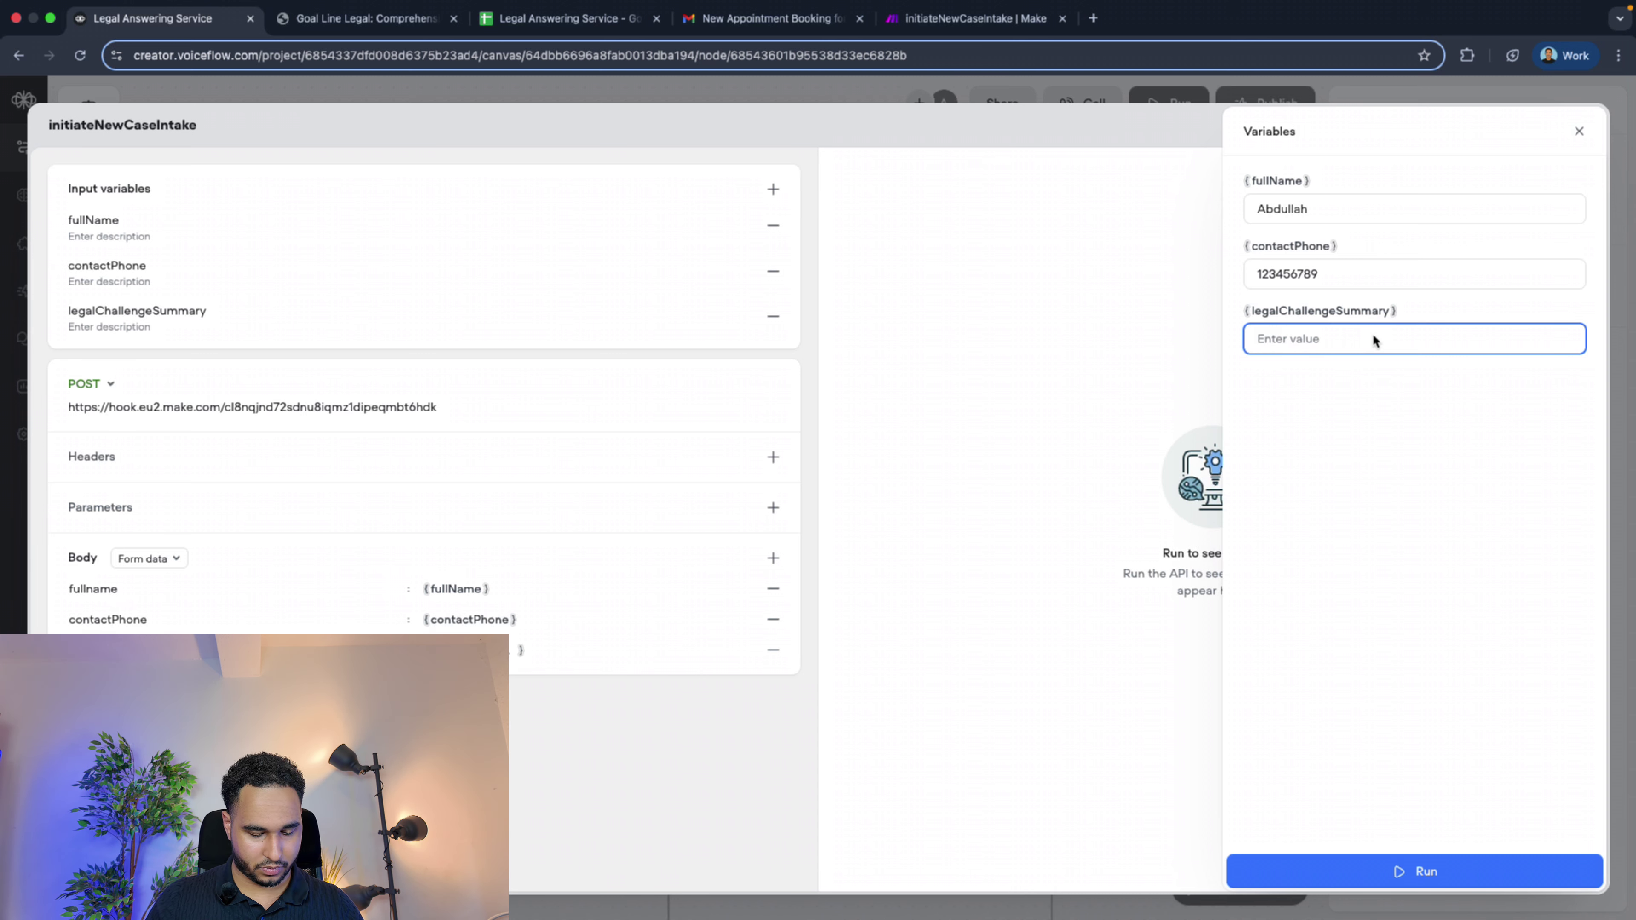
type("questions")
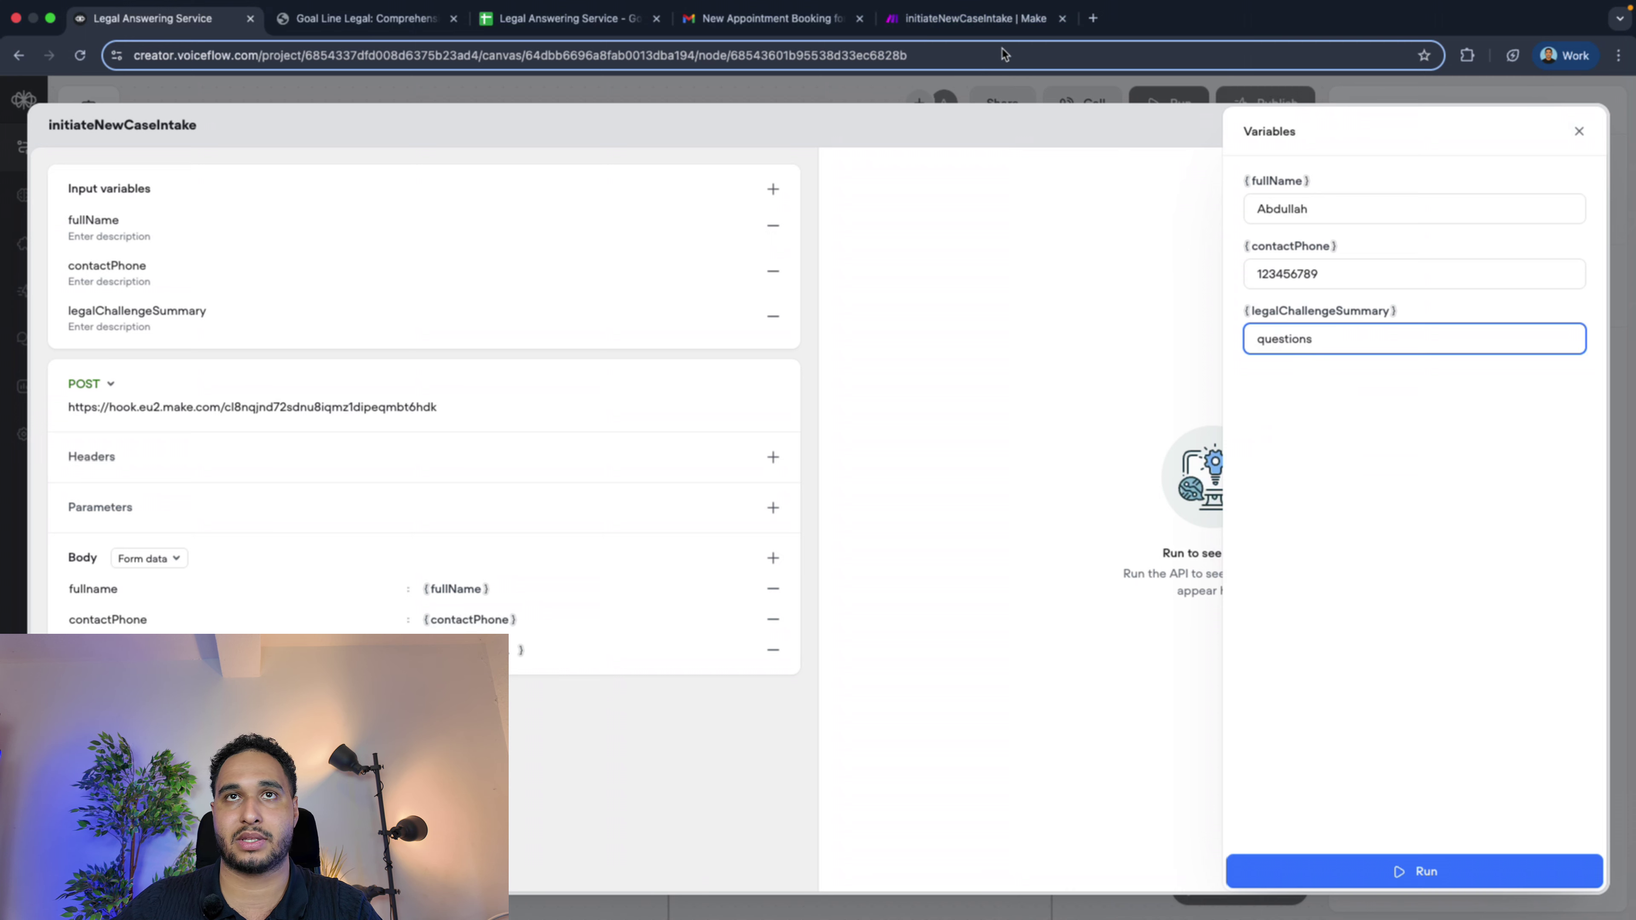
left_click(974, 18)
left_click(155, 39)
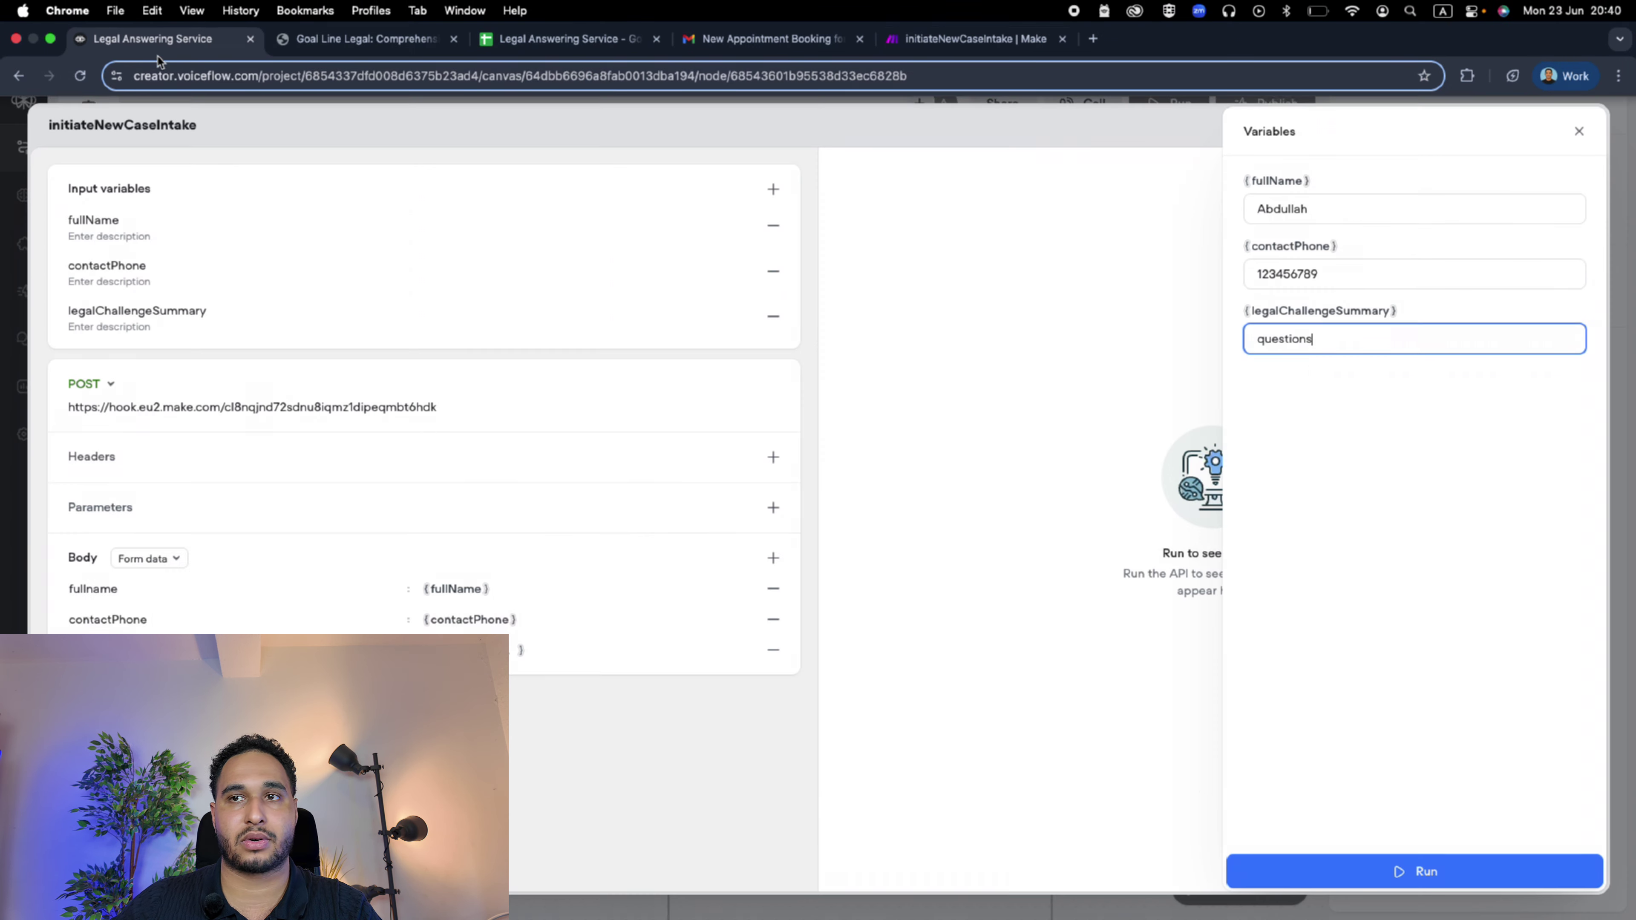
left_click(1297, 867)
Check the initiateNewCaseIntake execution in Make and review the client details in the New Intake email in Gmail
left_click(980, 32)
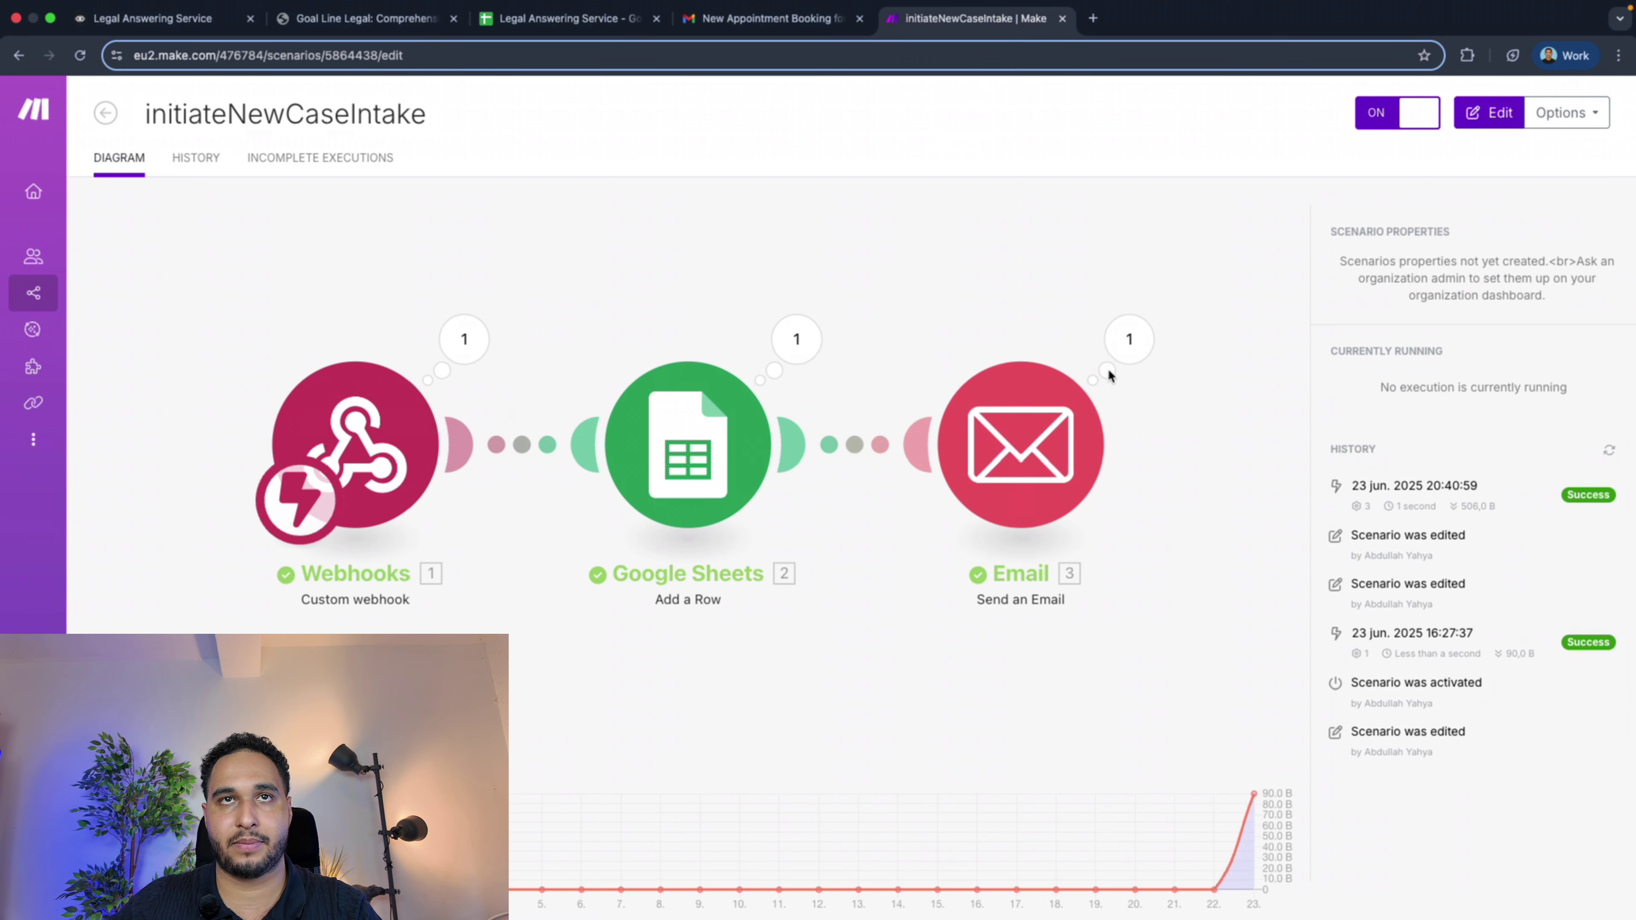
left_click(748, 26)
left_click(190, 216)
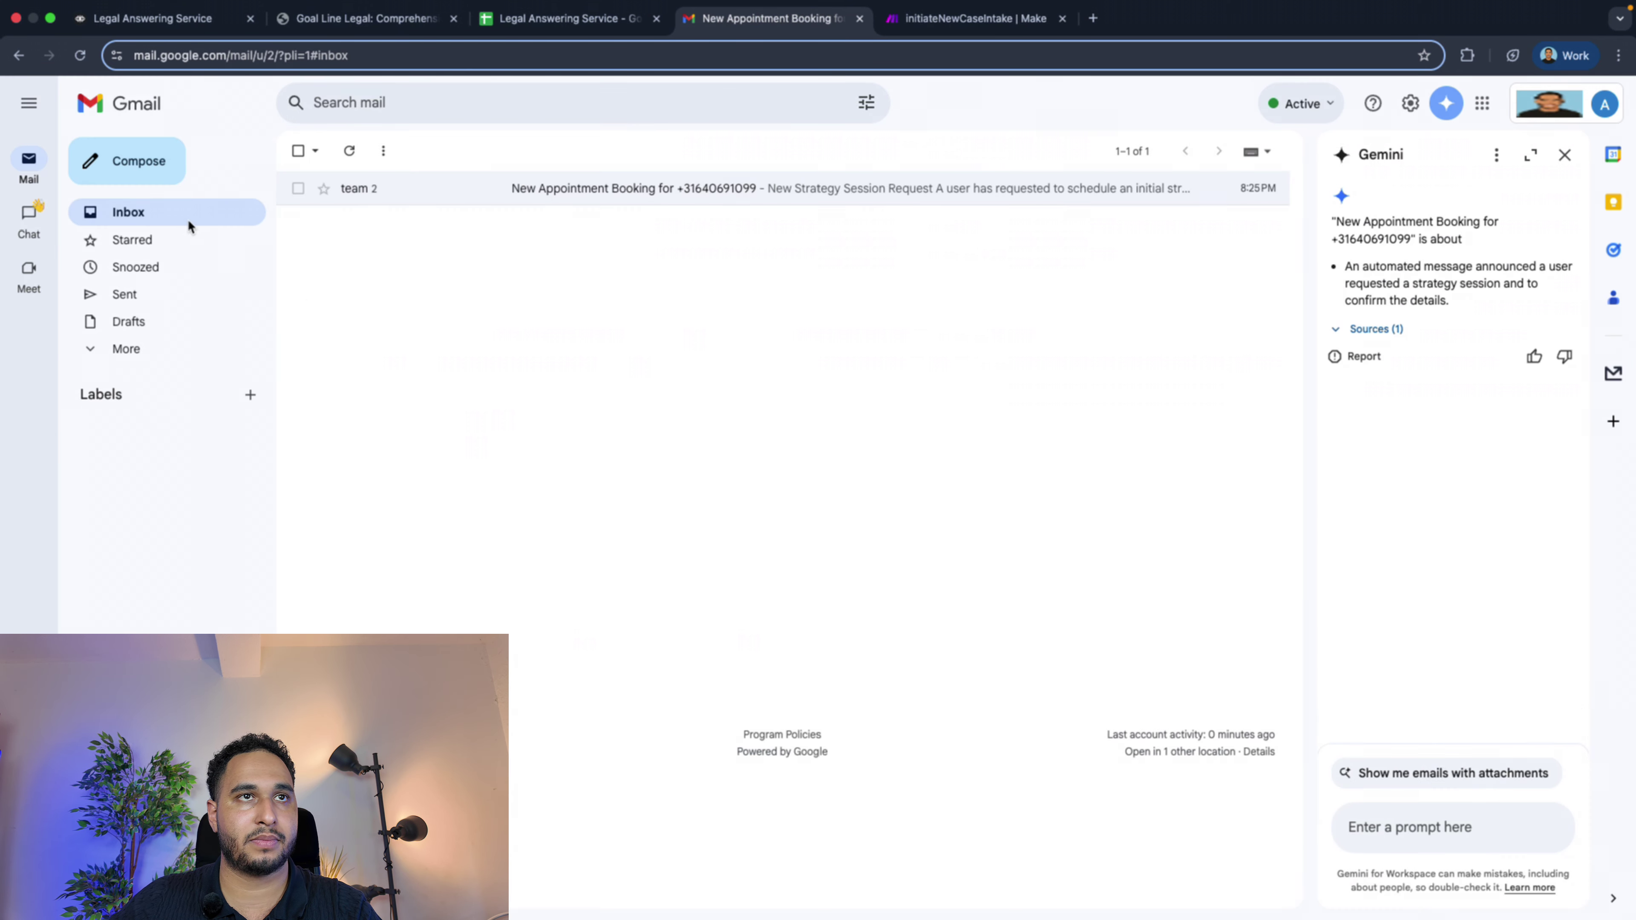
left_click(361, 188)
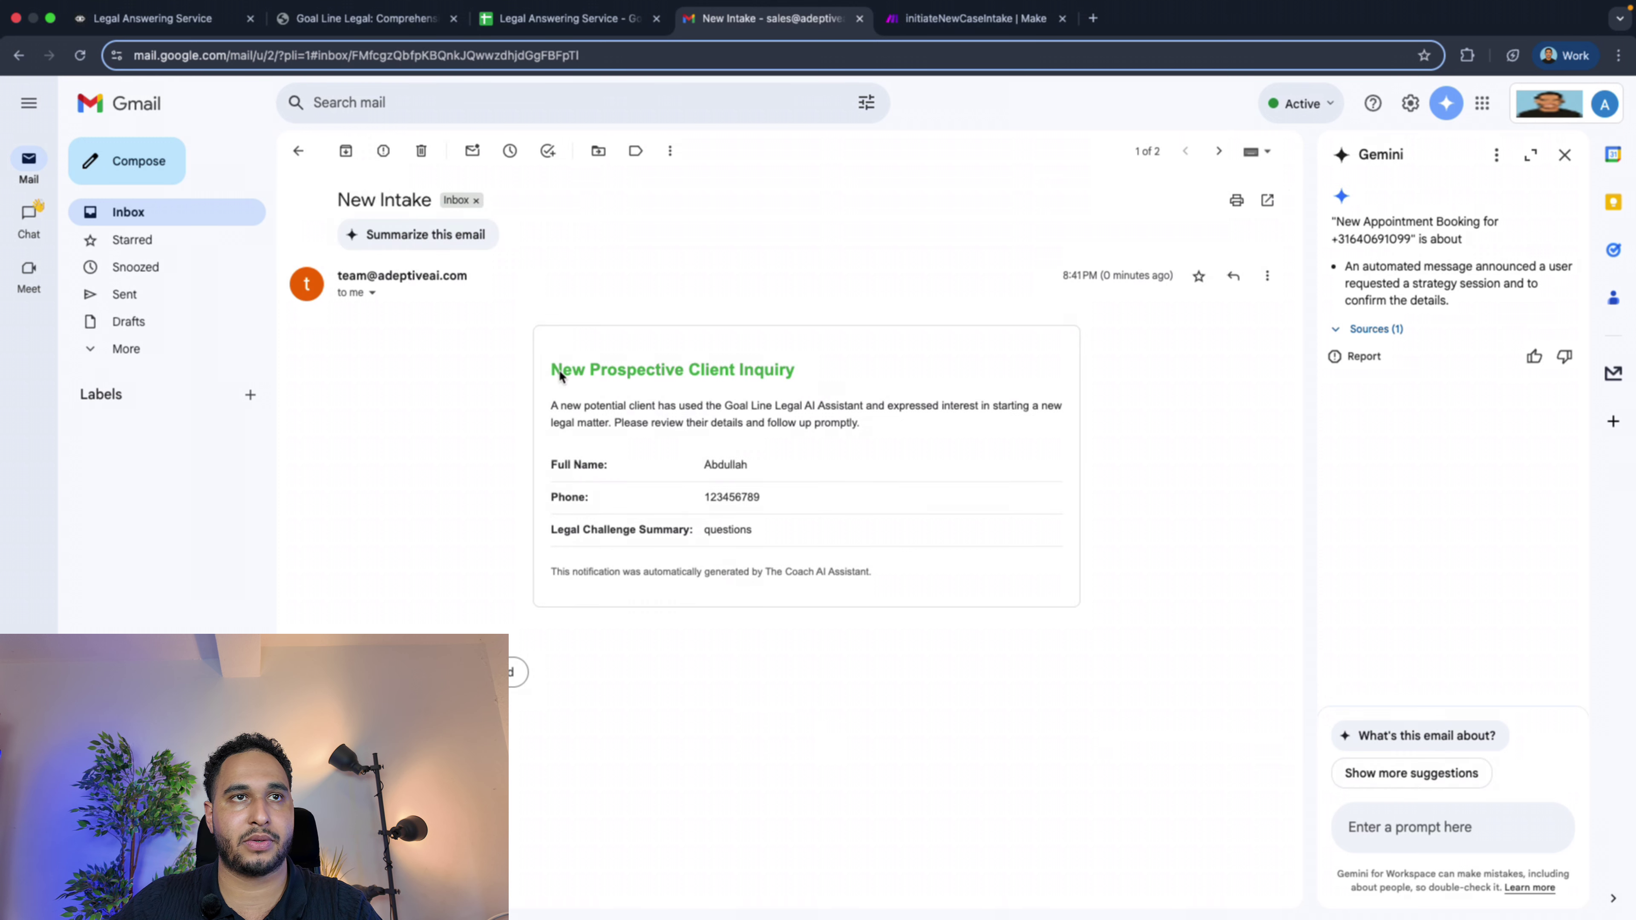
left_click_drag(702, 466, 764, 499)
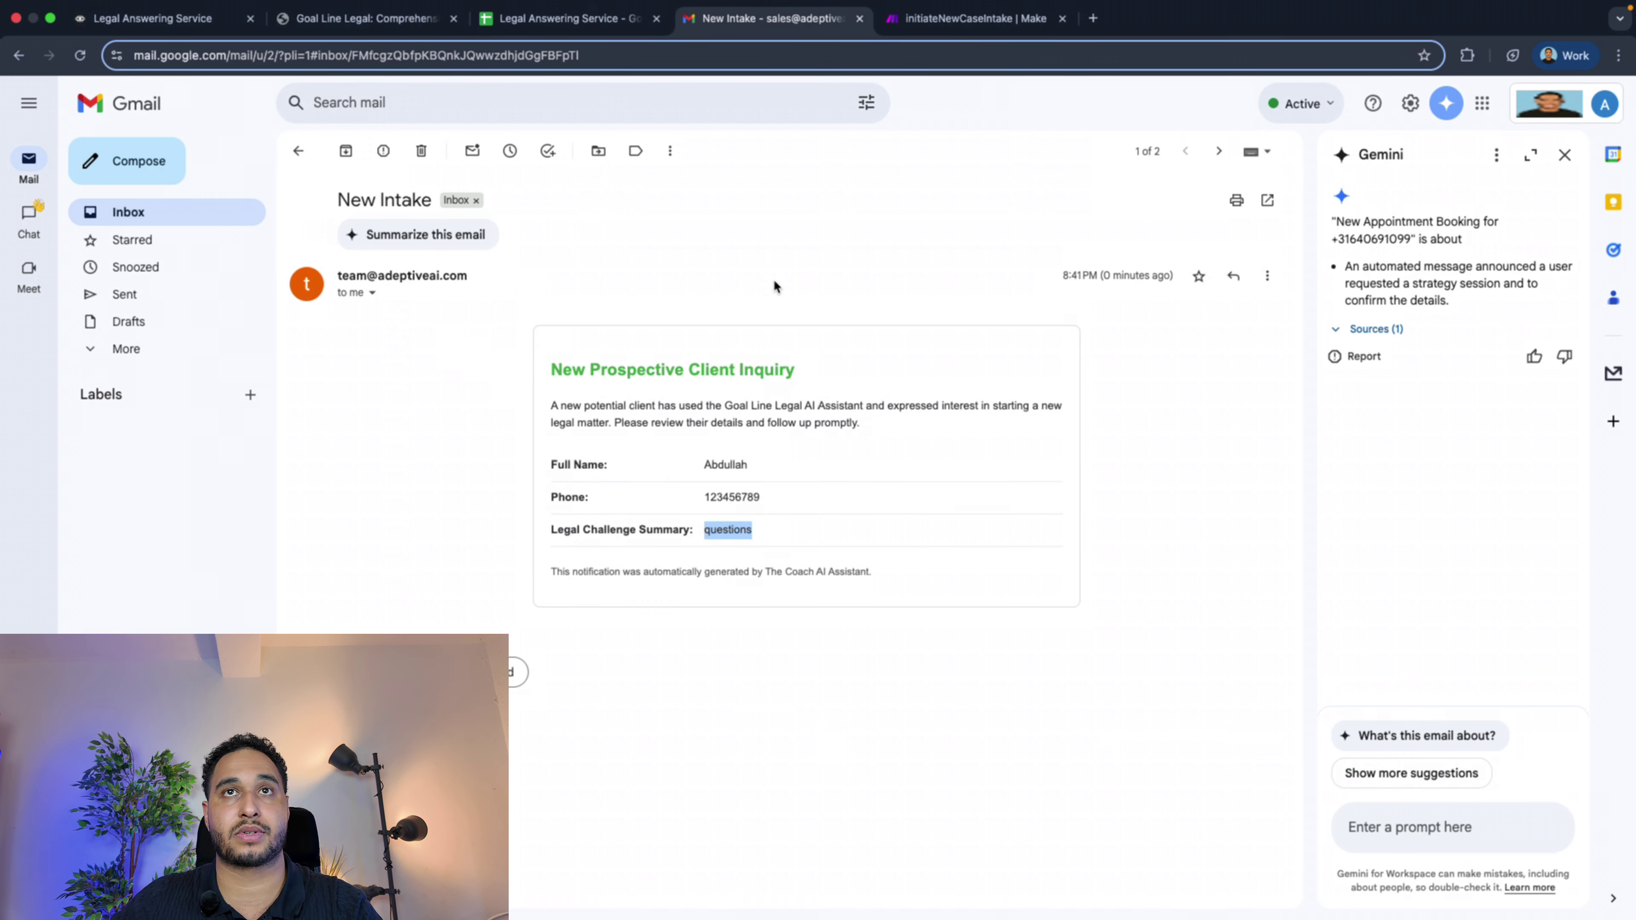
Check the new intake row in the Legal Answering Service spreadsheet against the Make scenario and the Gmail notification
left_click(905, 29)
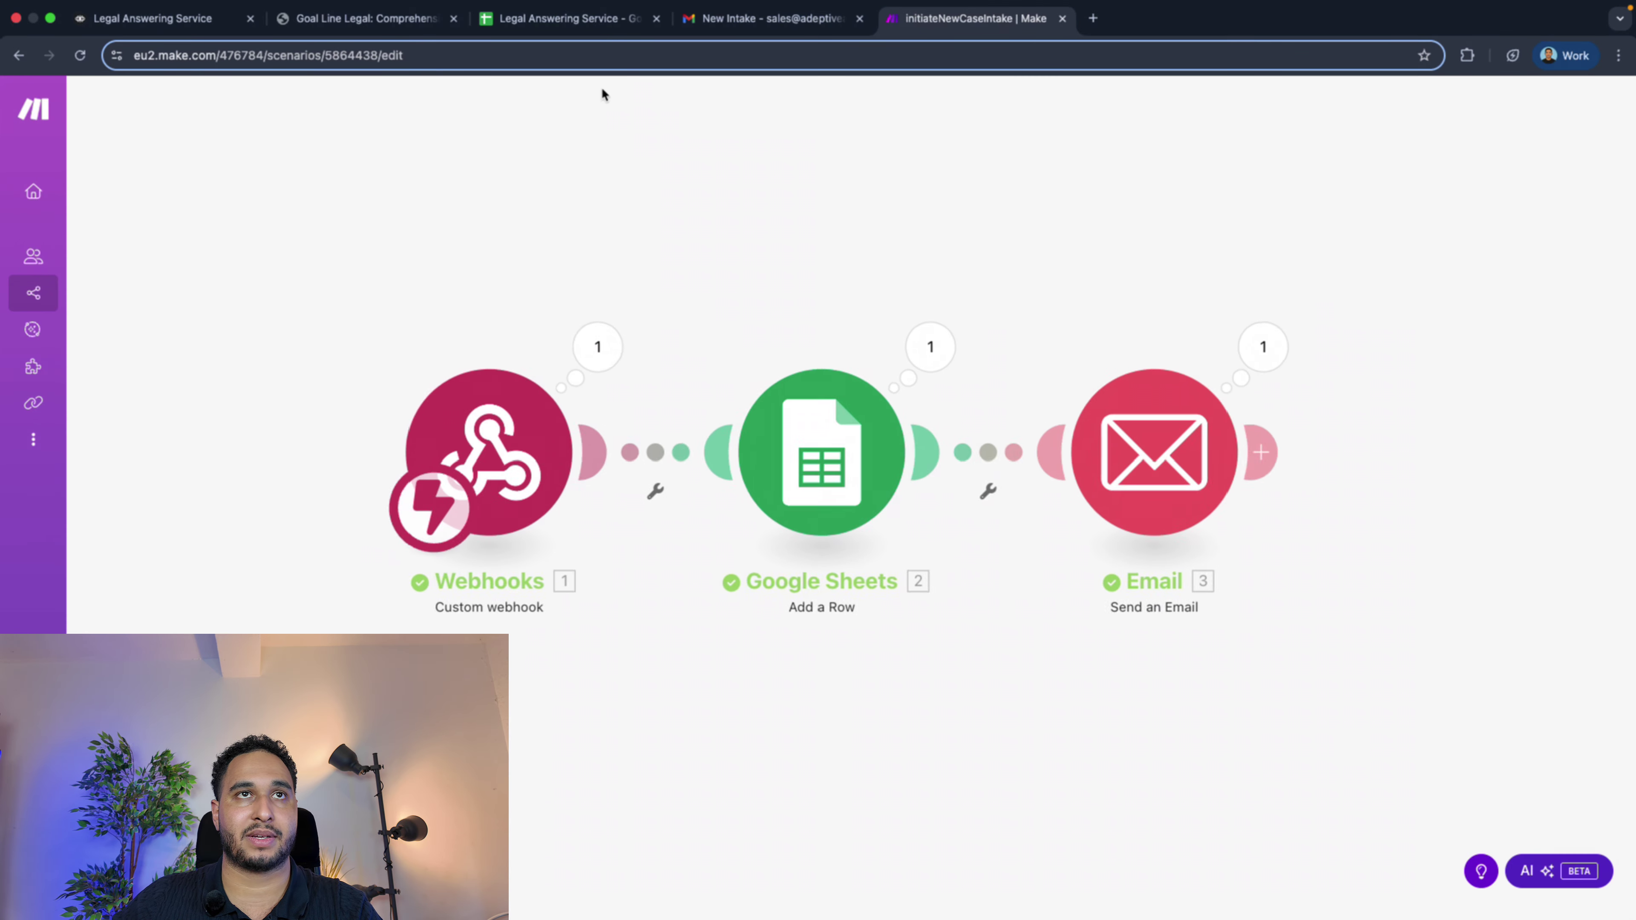
left_click(567, 19)
left_click(173, 908)
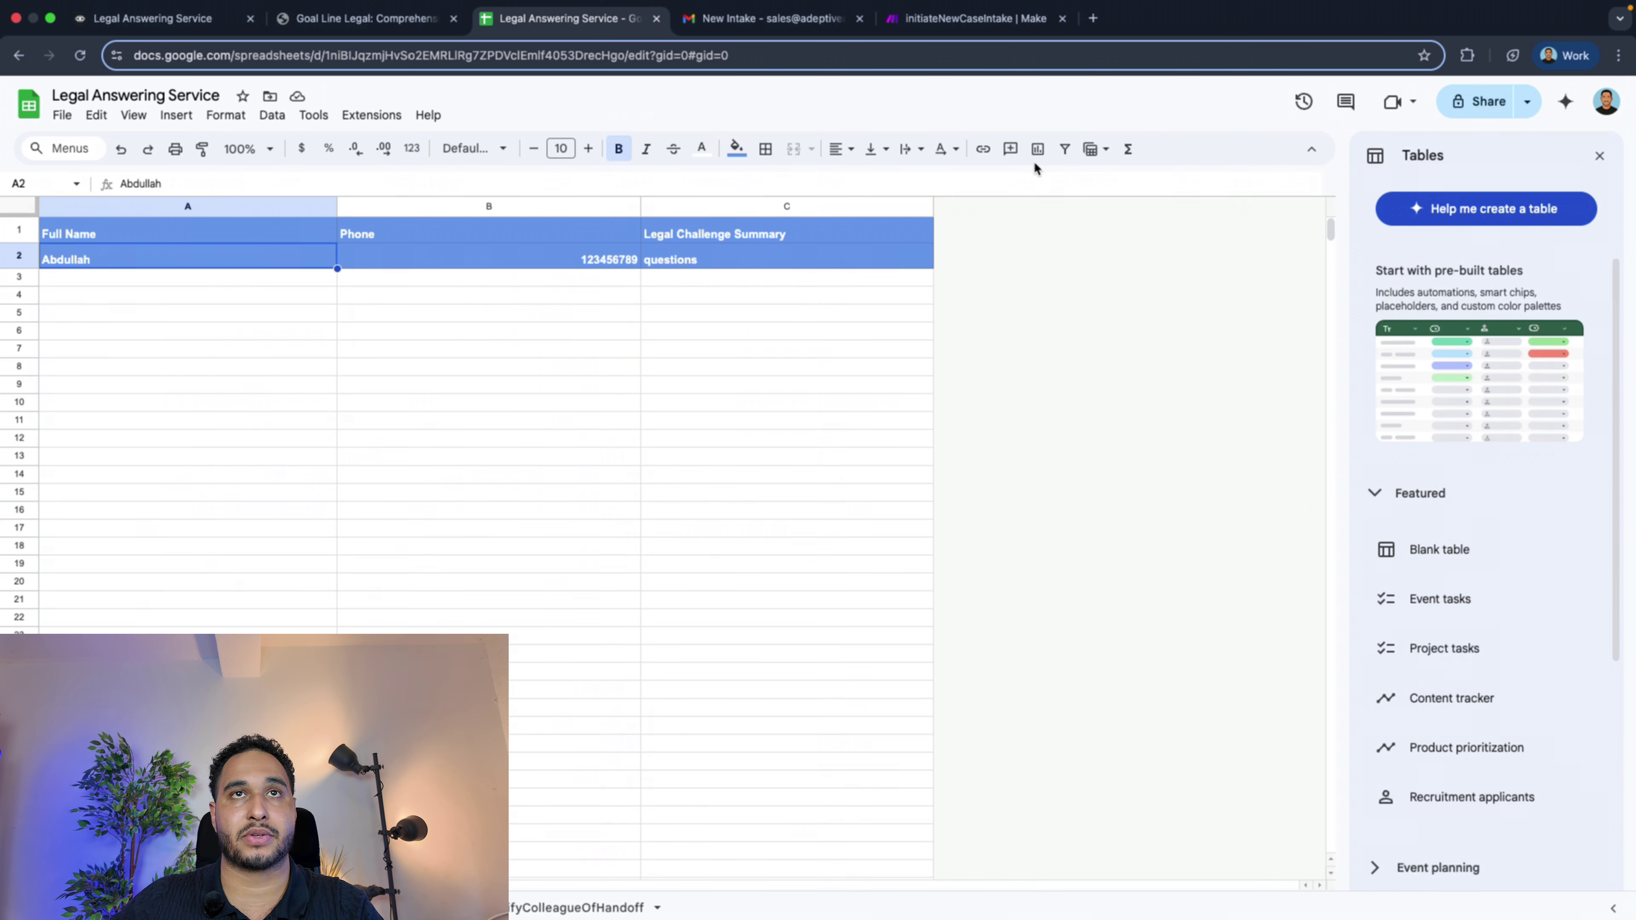
left_click(758, 23)
left_click(910, 20)
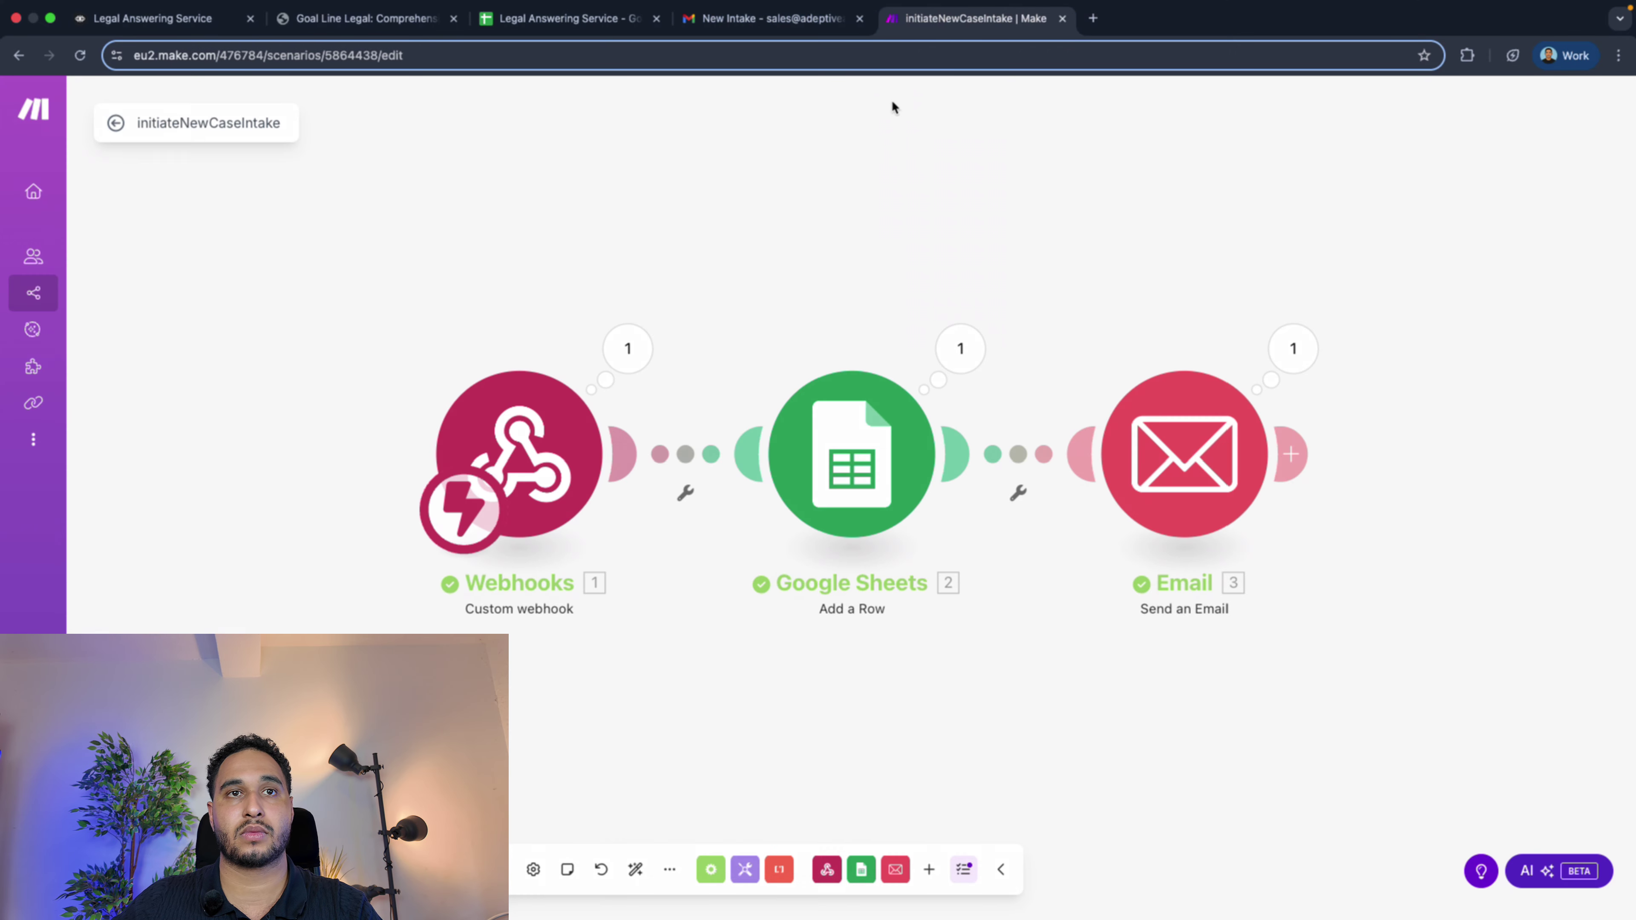
left_click(728, 23)
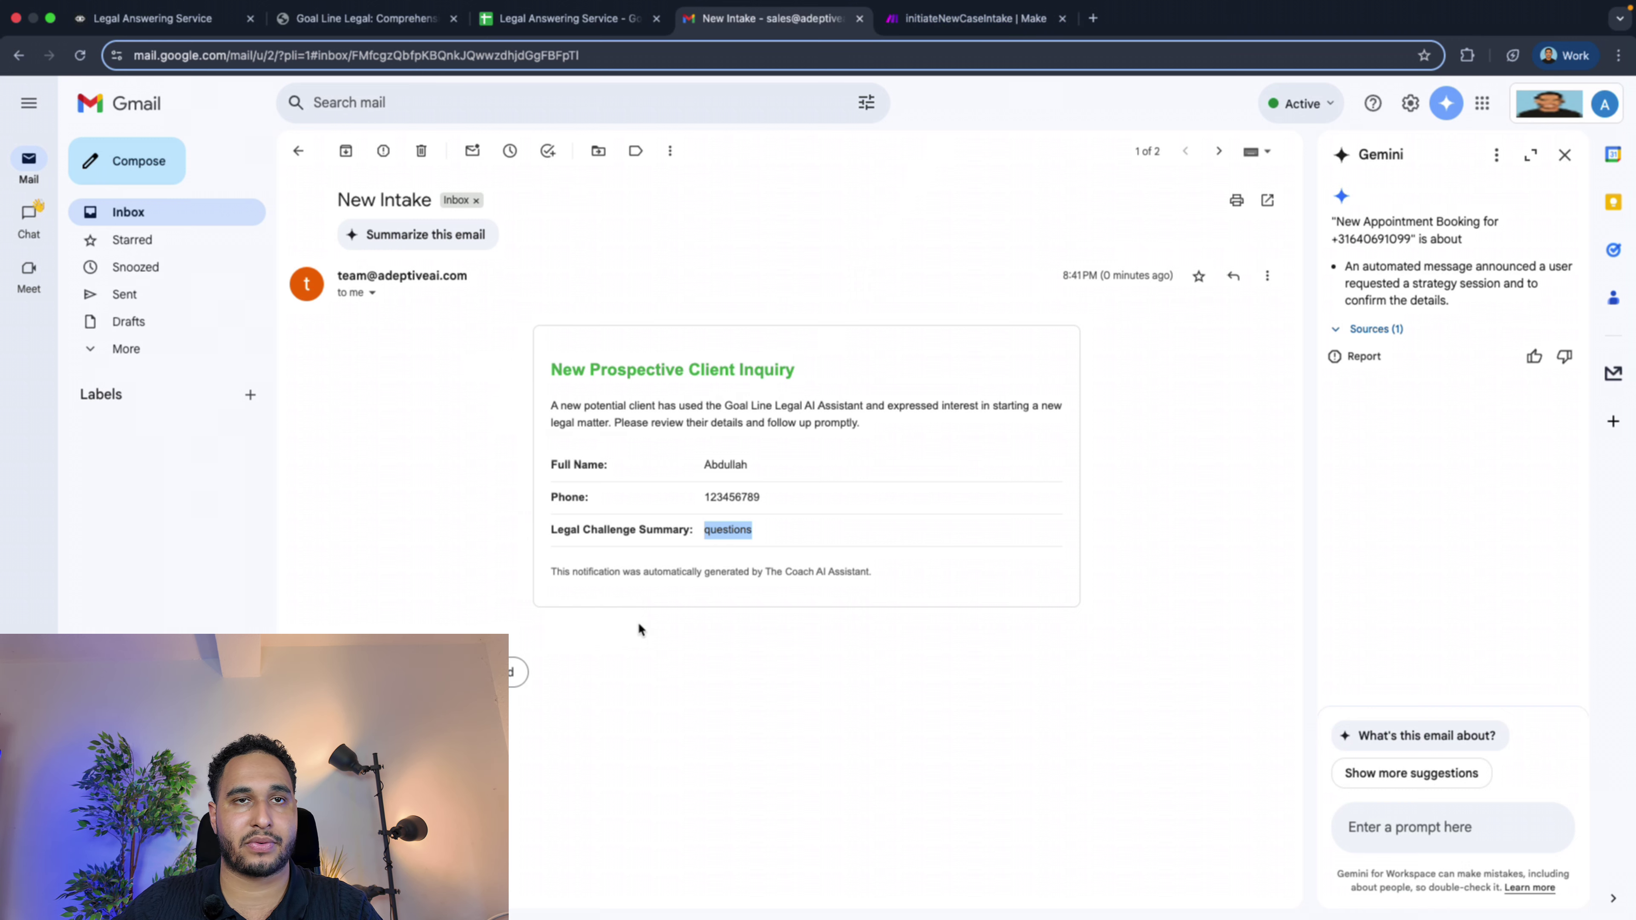
Inspect the recipient, subject and content settings of the Email module in the Make scenario
left_click(953, 20)
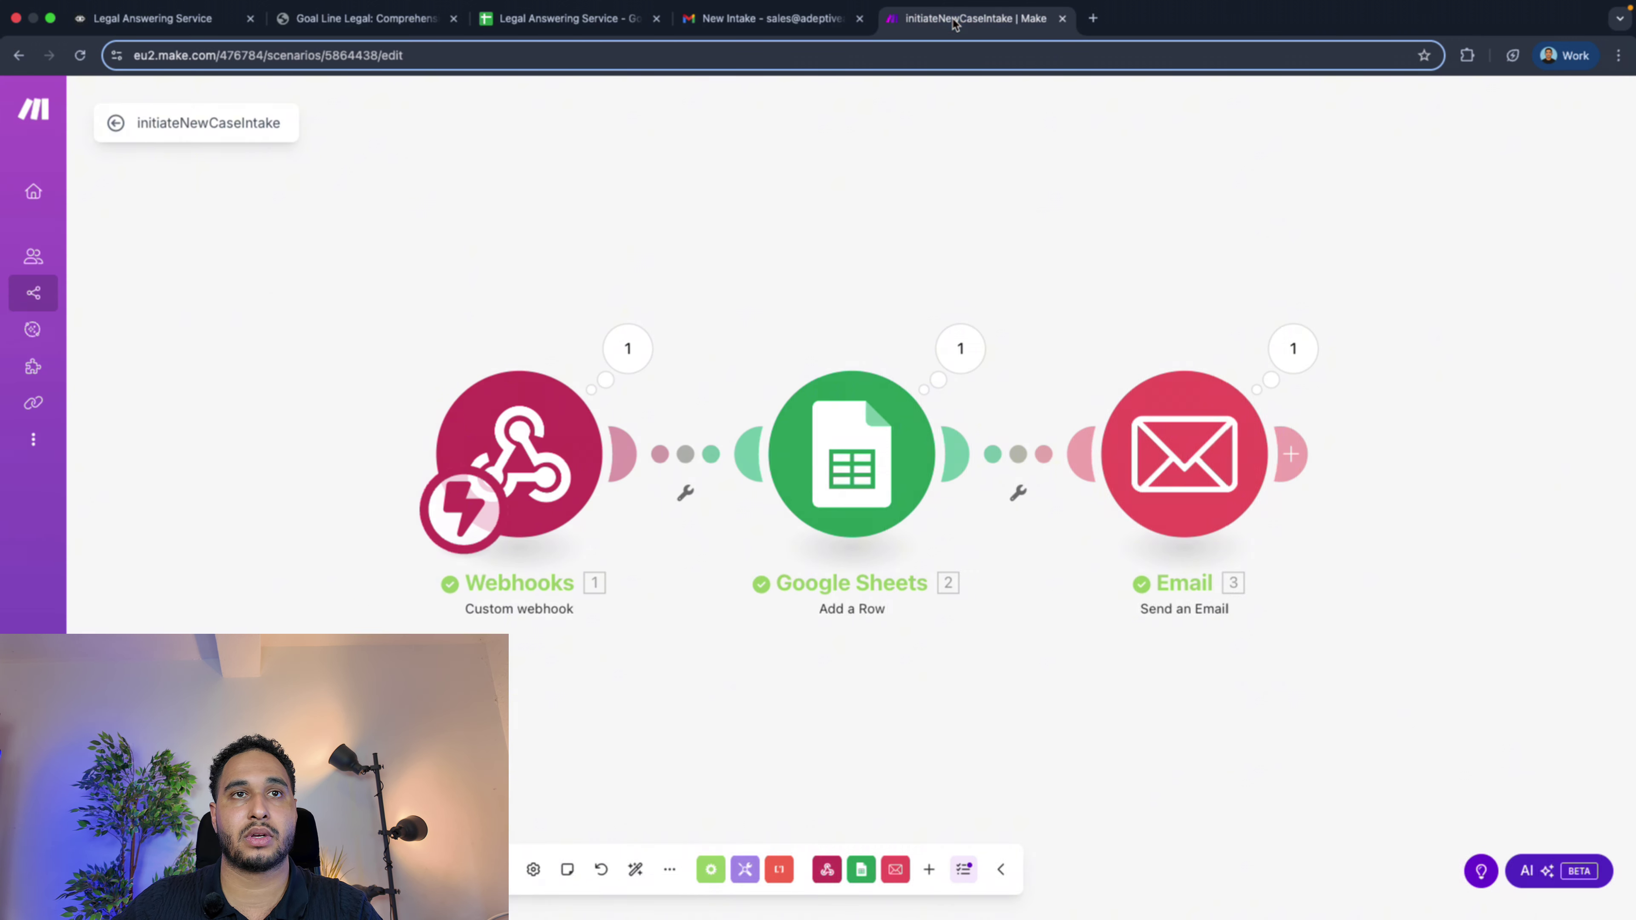
left_click(1199, 449)
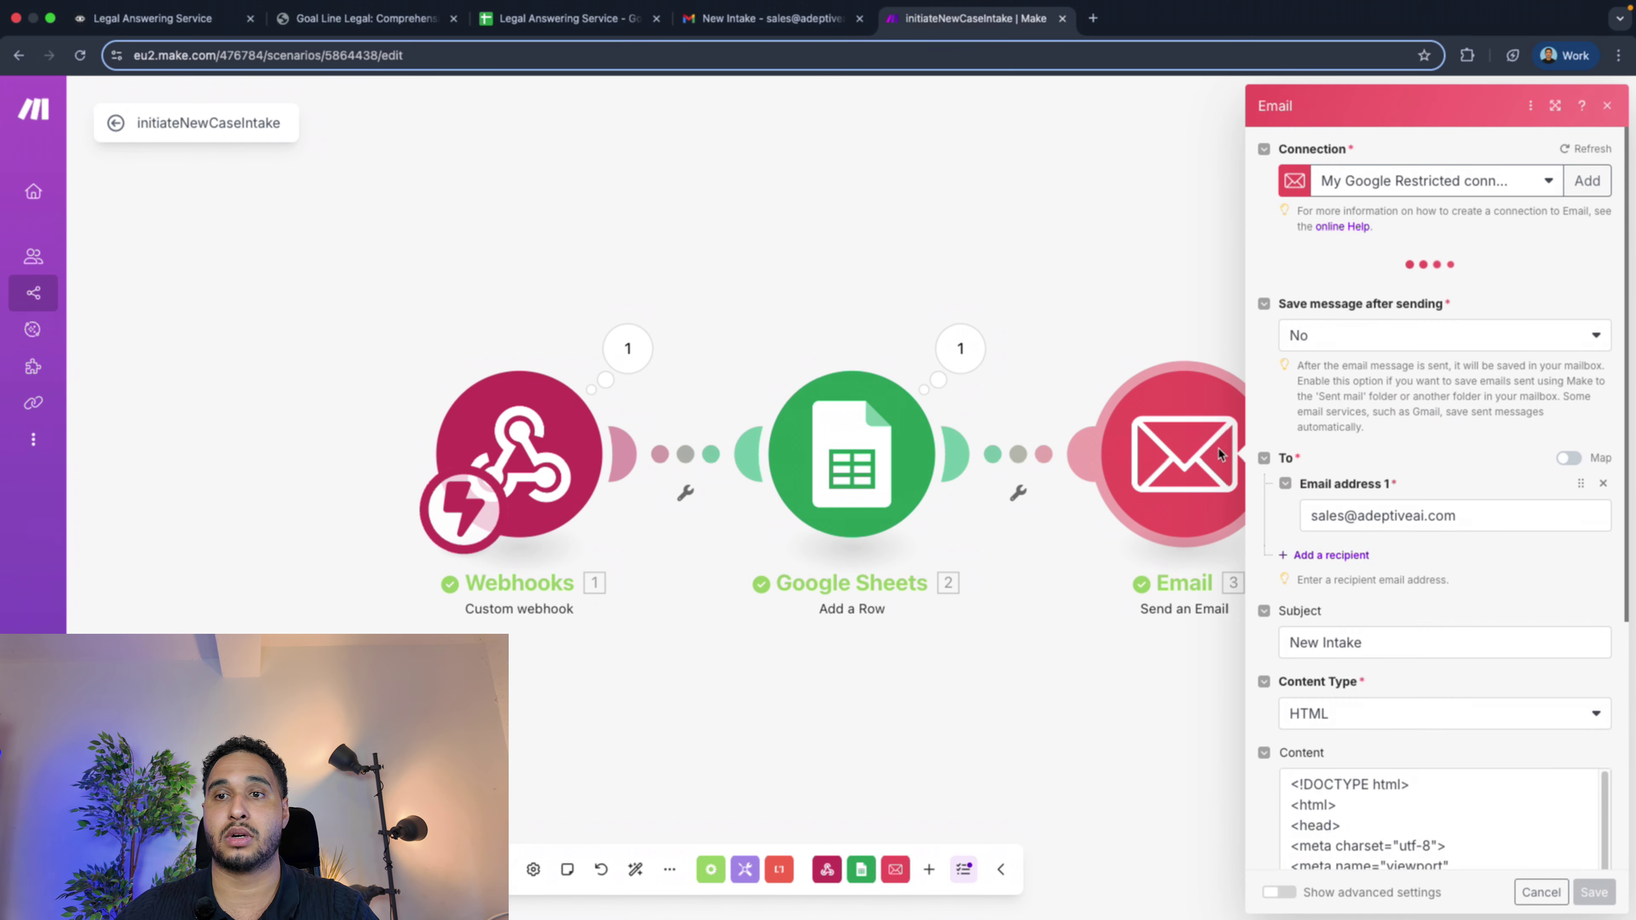
scroll(1394, 615, "down", 3)
scroll(1404, 500, "up", 2)
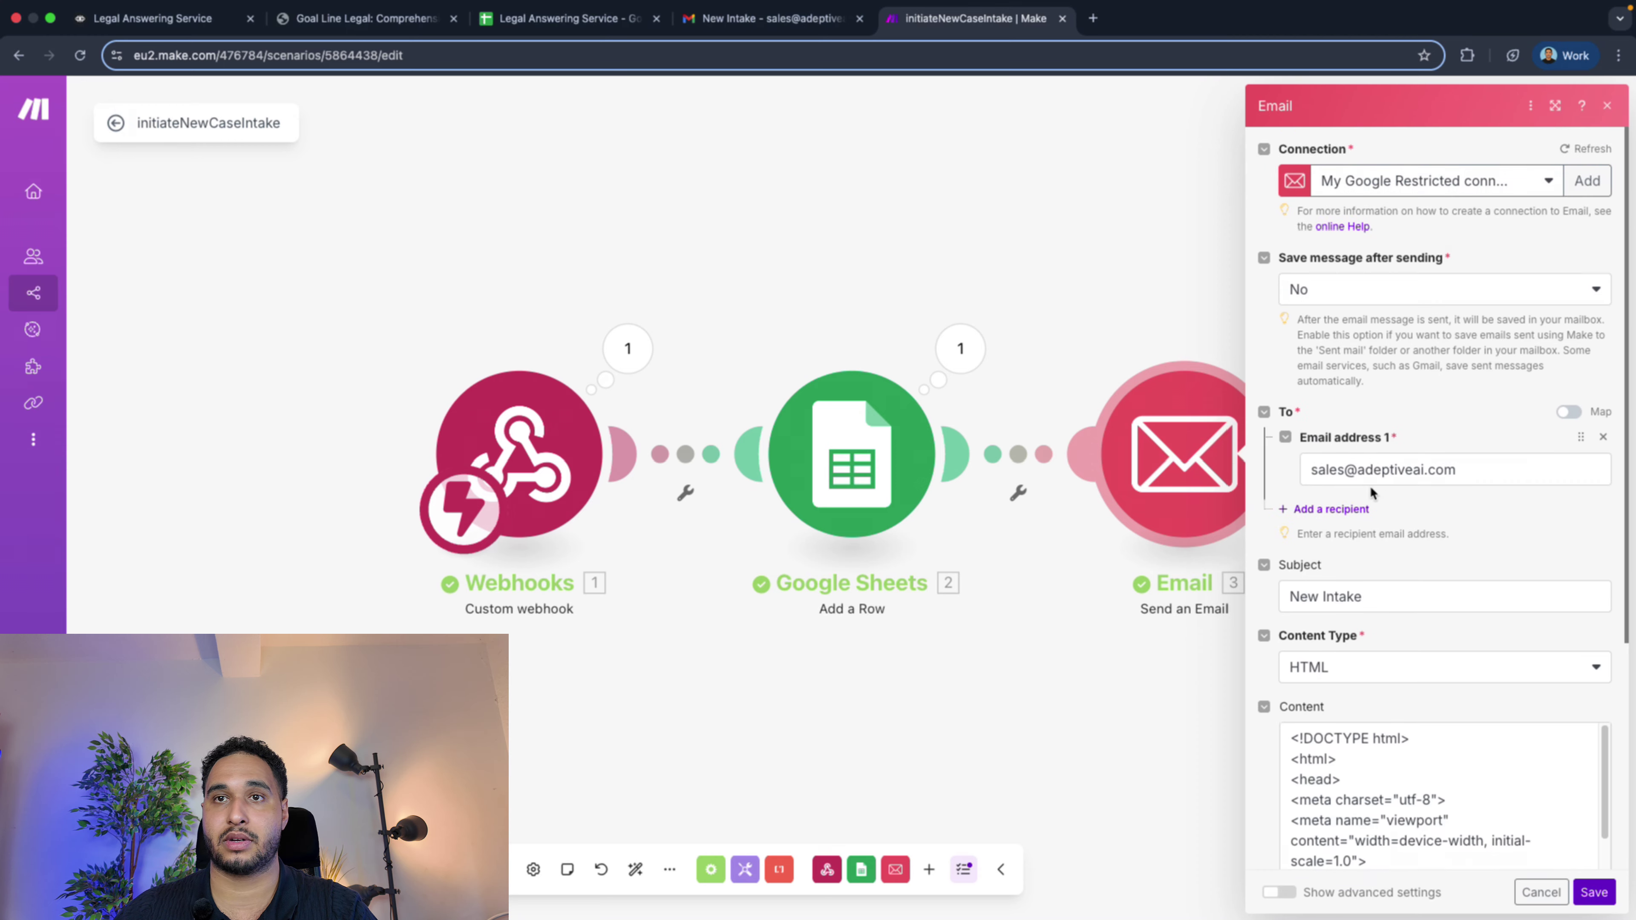
Review the Google Sheets module's column mappings to the webhook variables and save the module
left_click(881, 459)
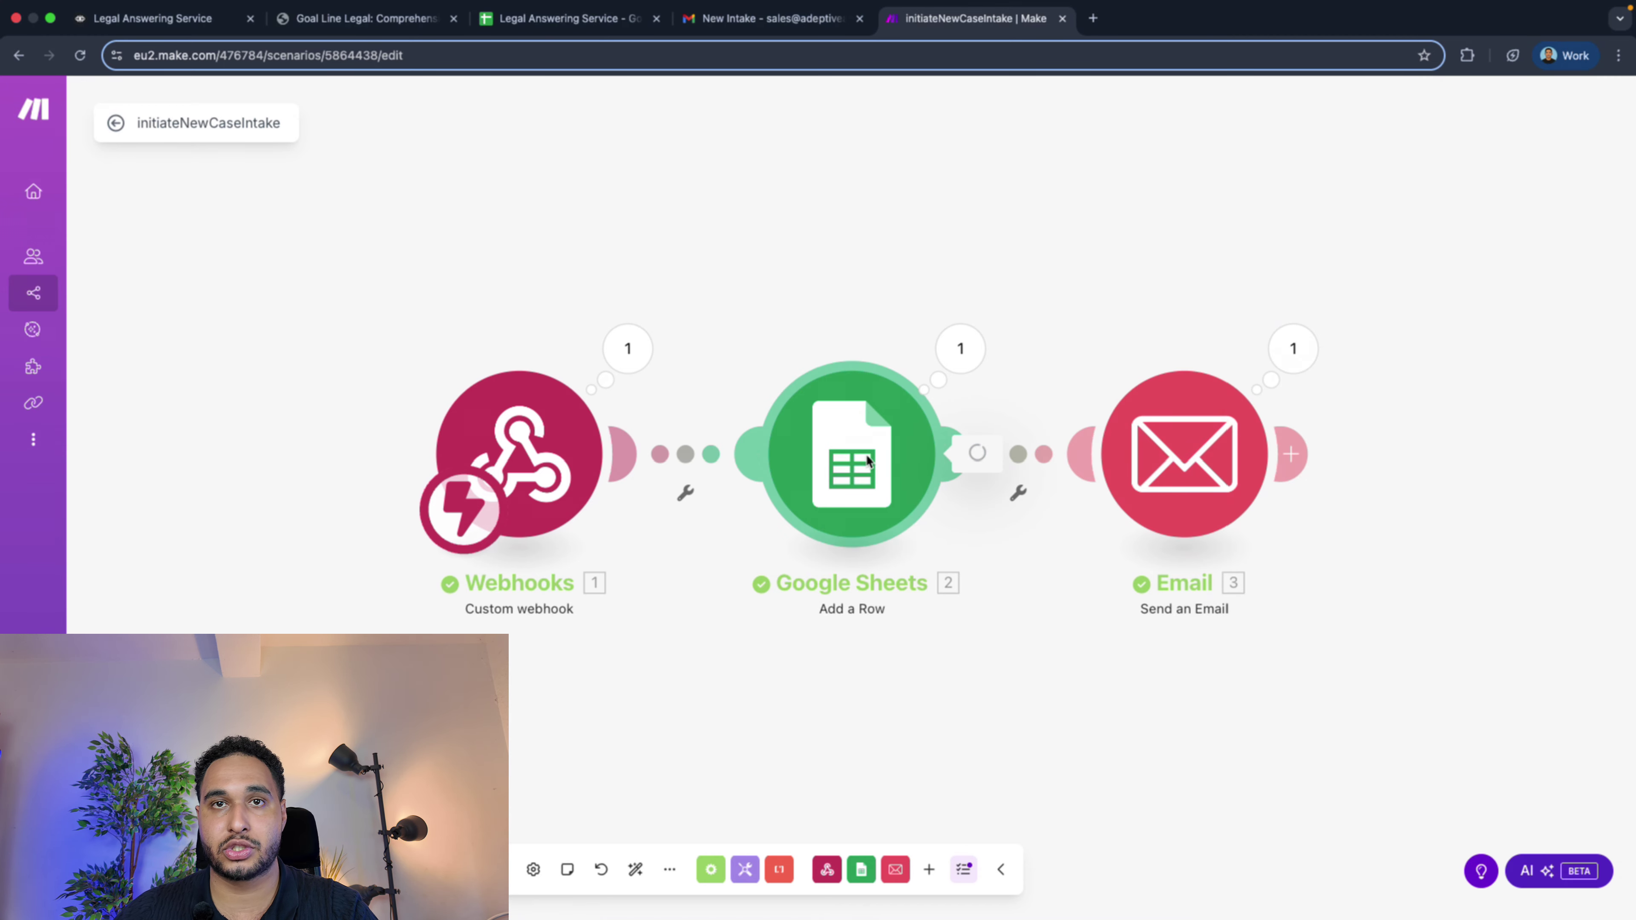
scroll(1070, 571, "down", 2)
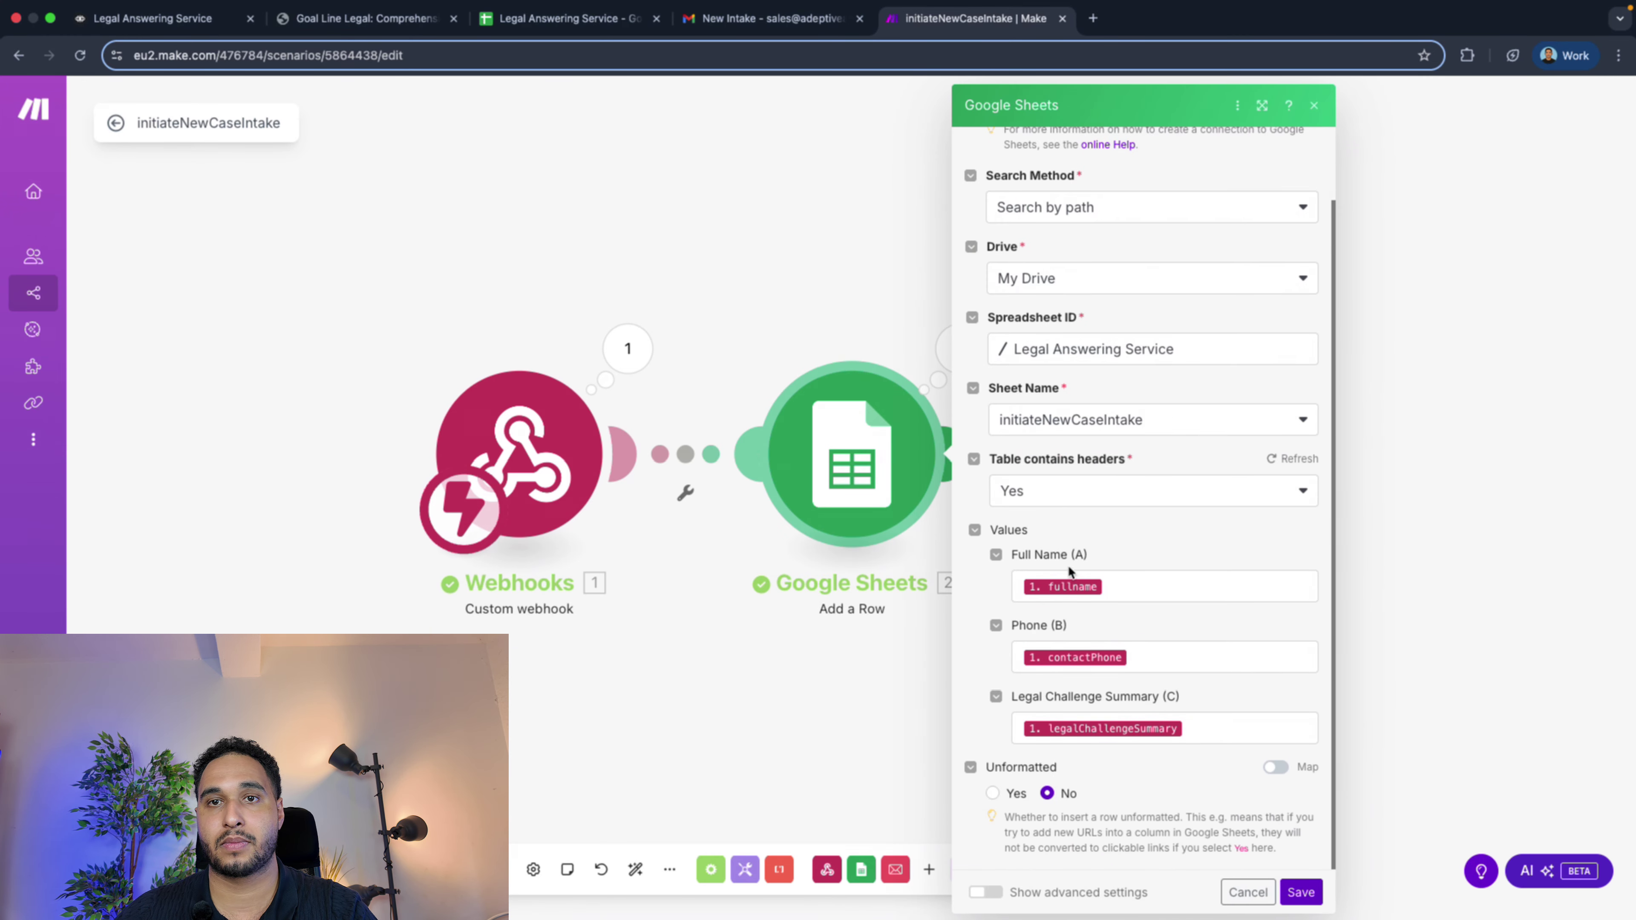
left_click(1093, 588)
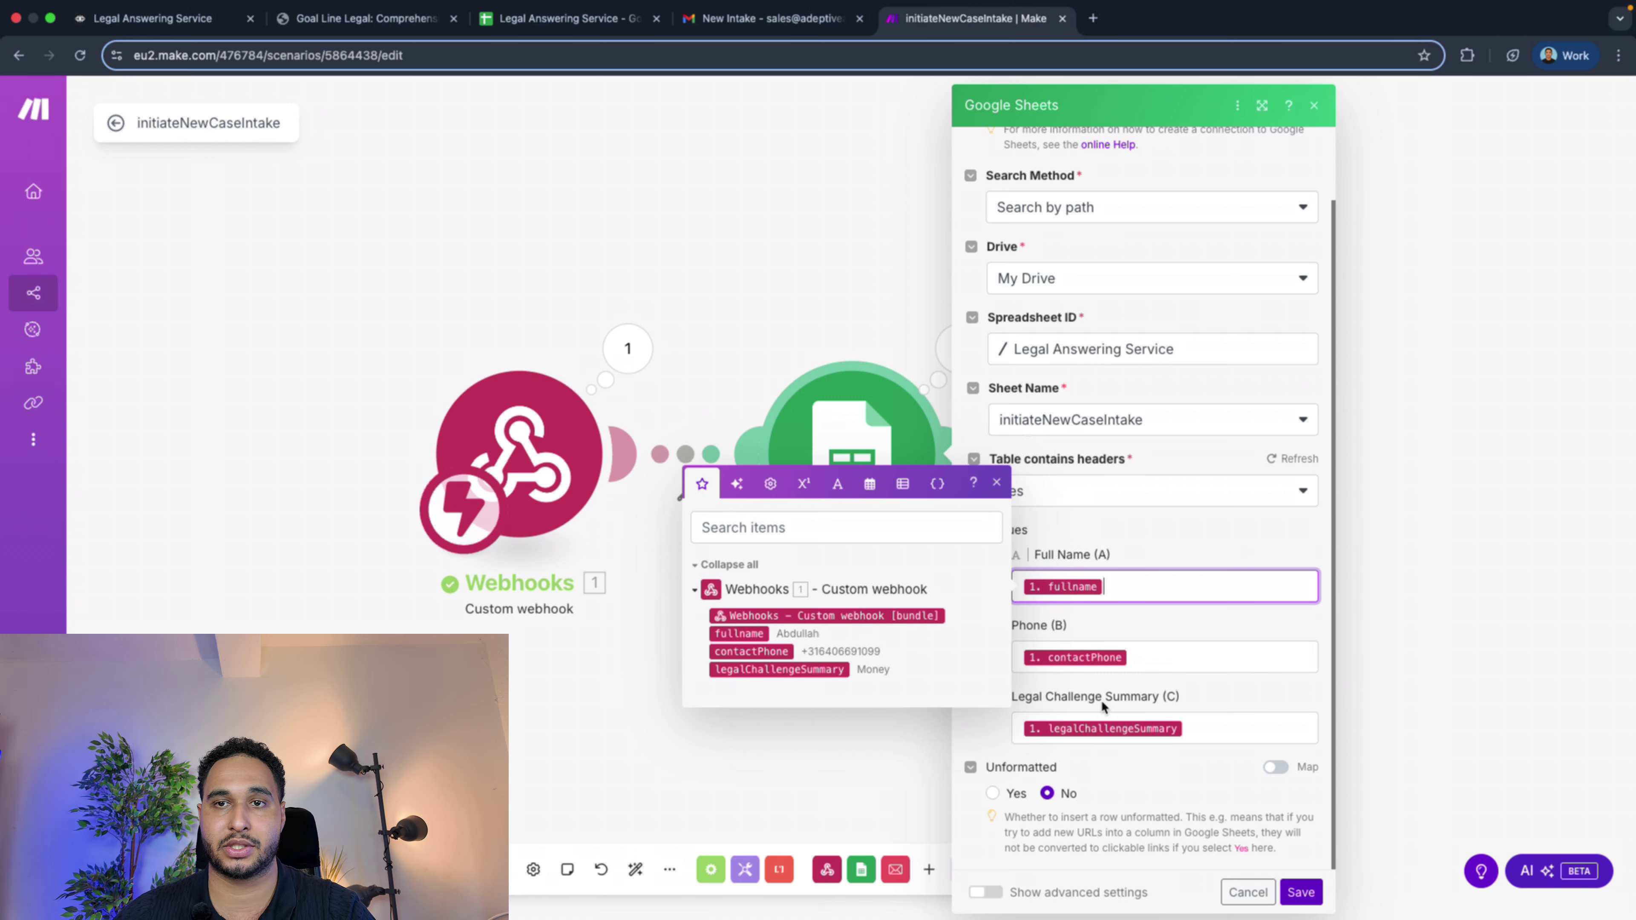
left_click(1185, 692)
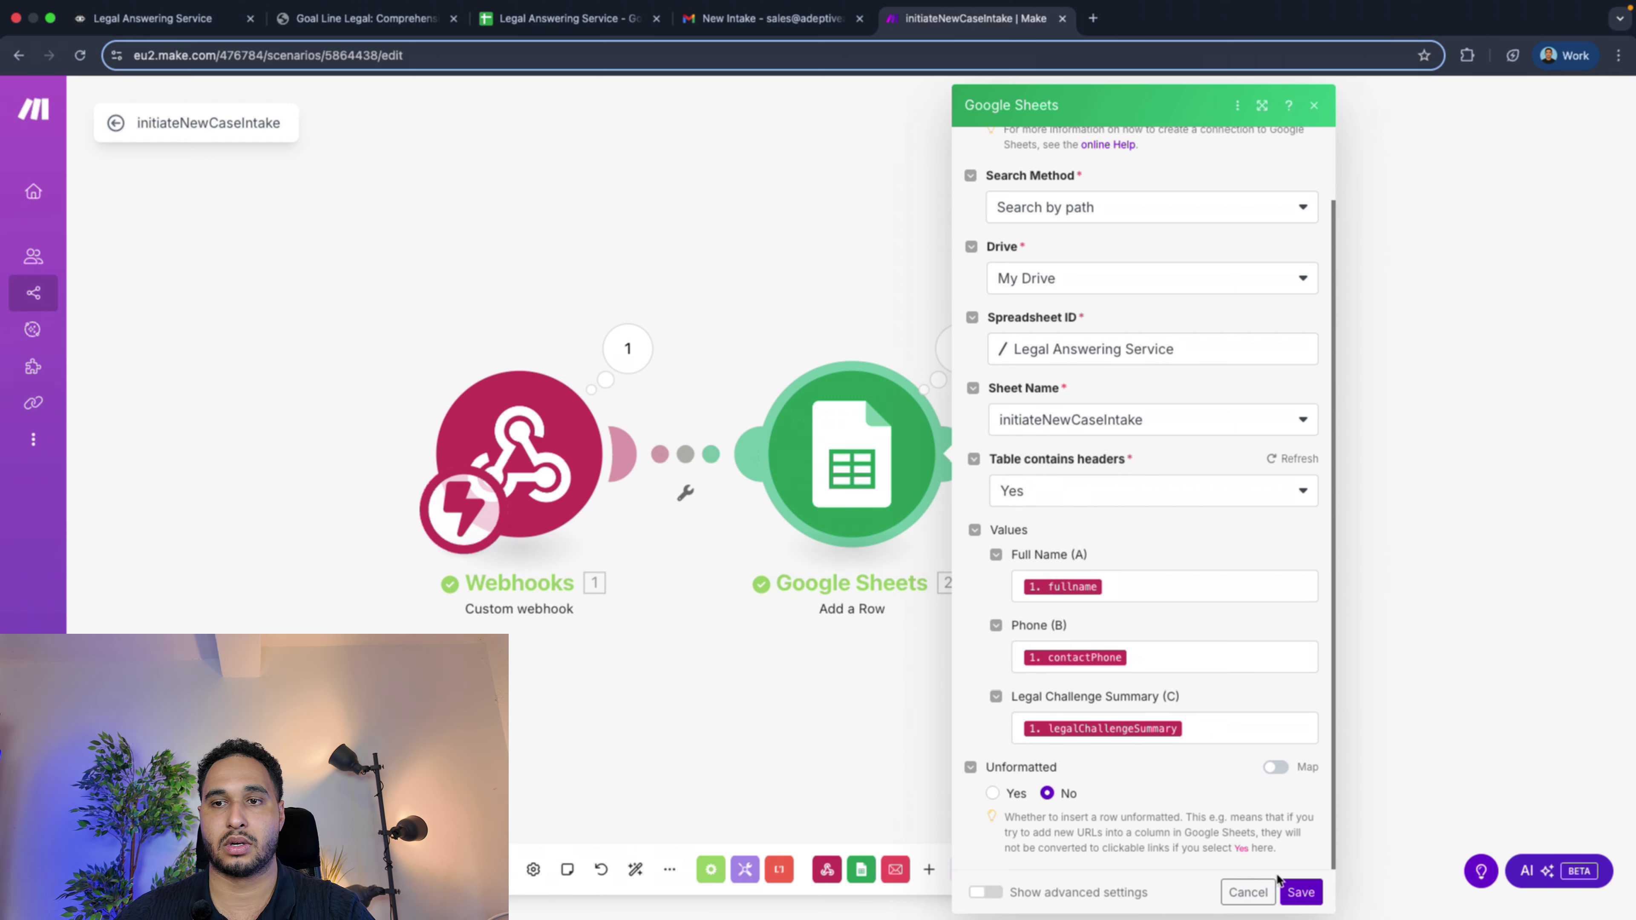
left_click(1302, 892)
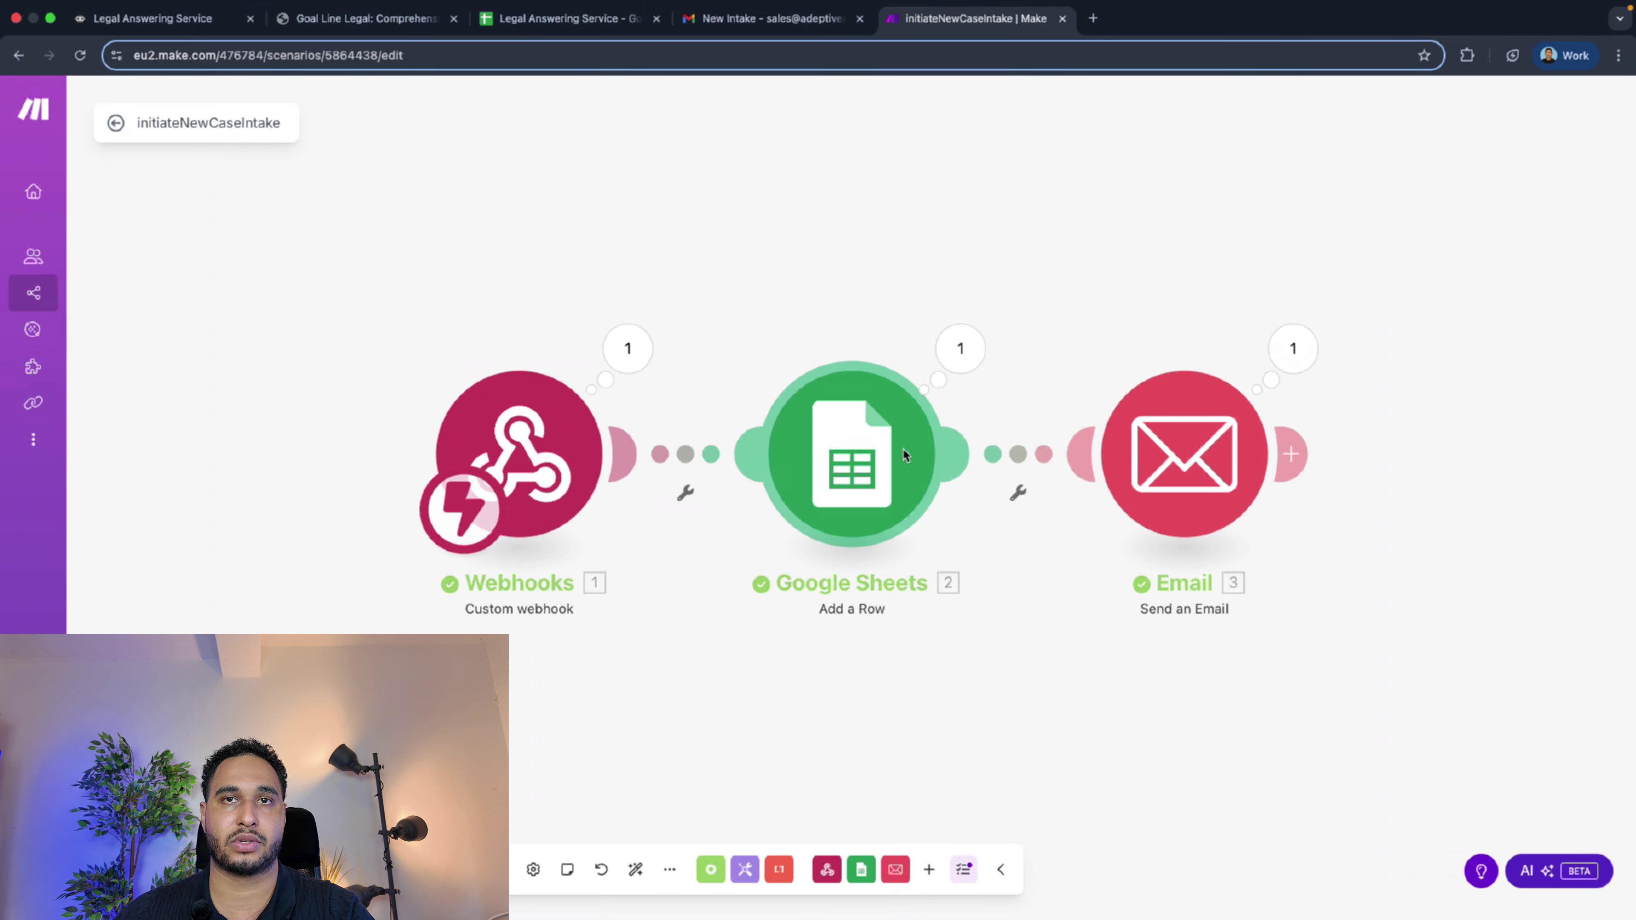
Extend the Email module's subject to "New Intake." followed by the webhook's fullname variable
left_click(1182, 455)
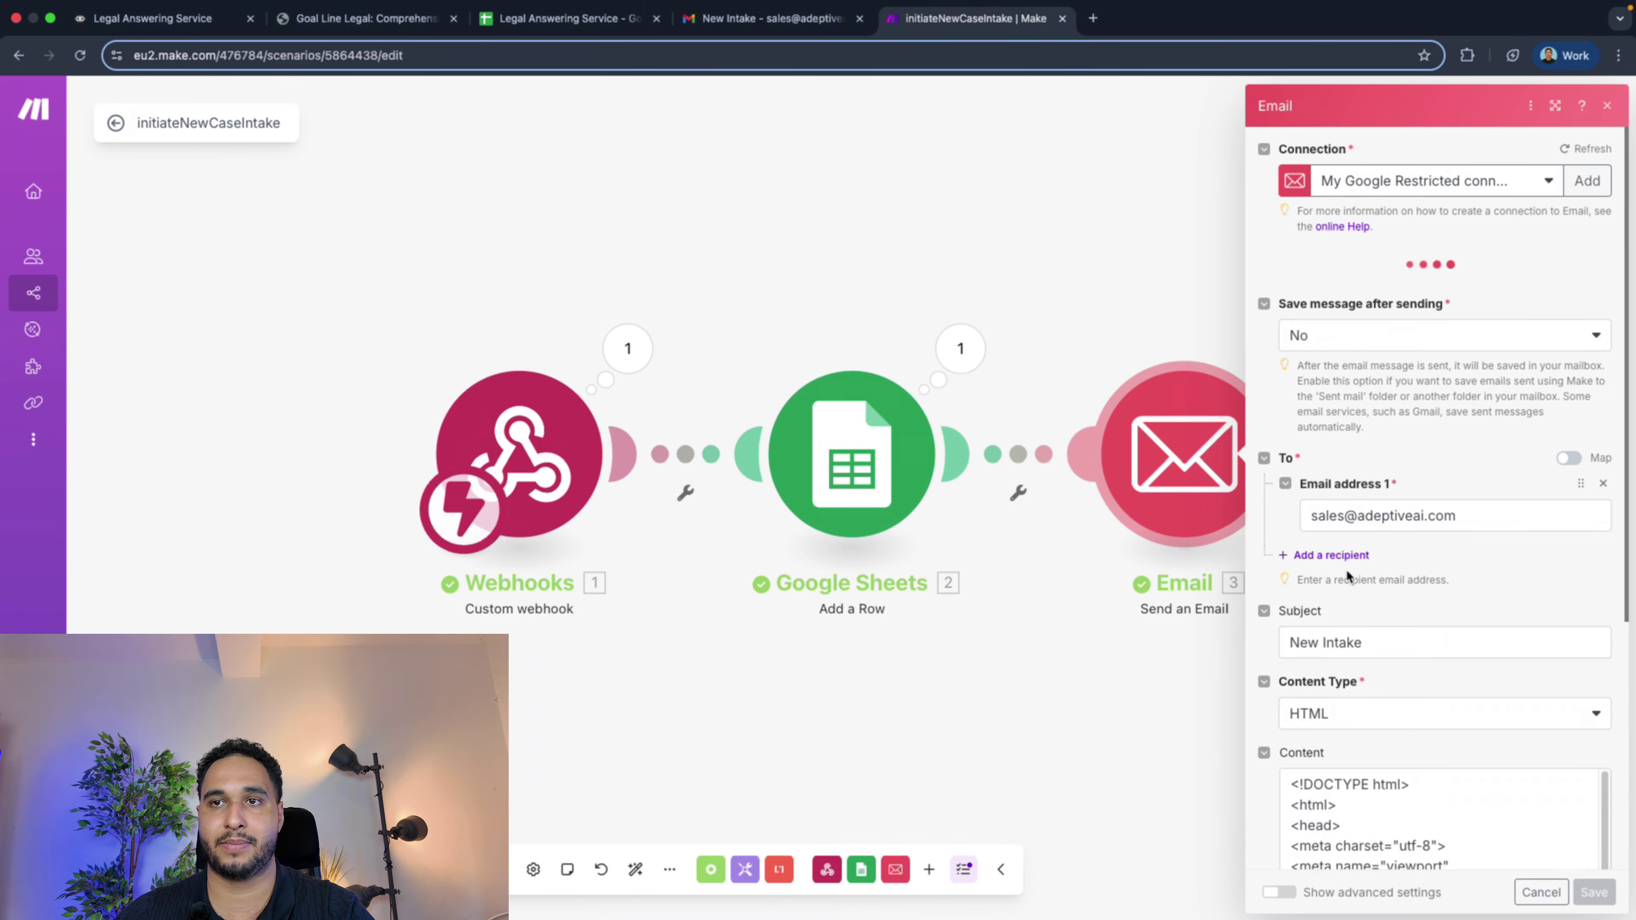
scroll(1359, 580, "down", 1)
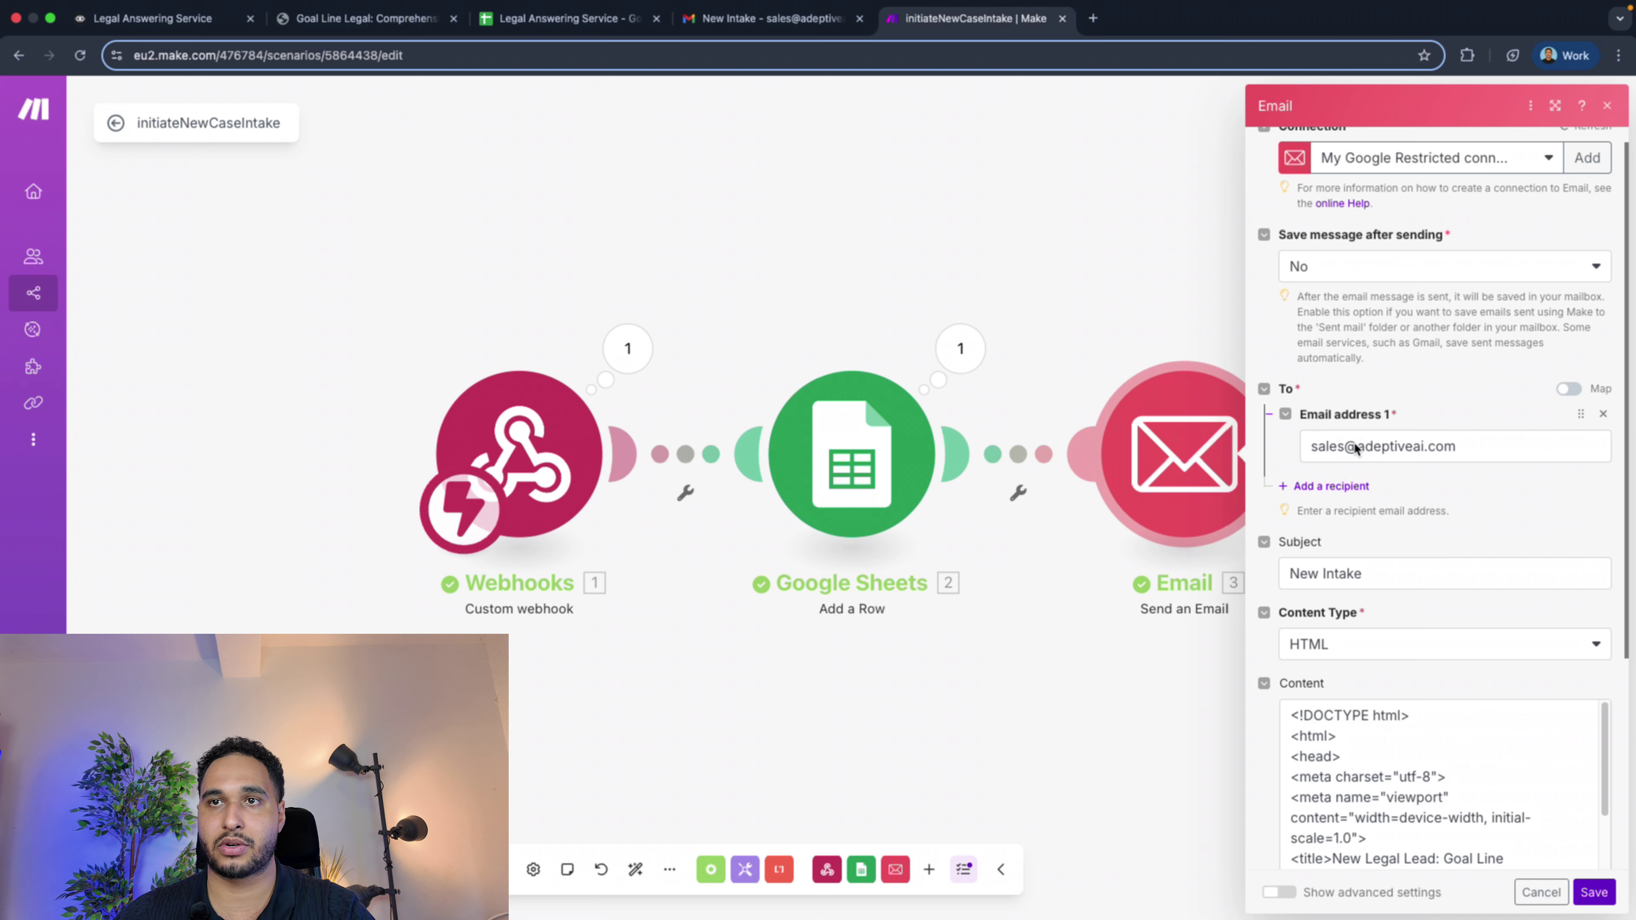
left_click(1353, 446)
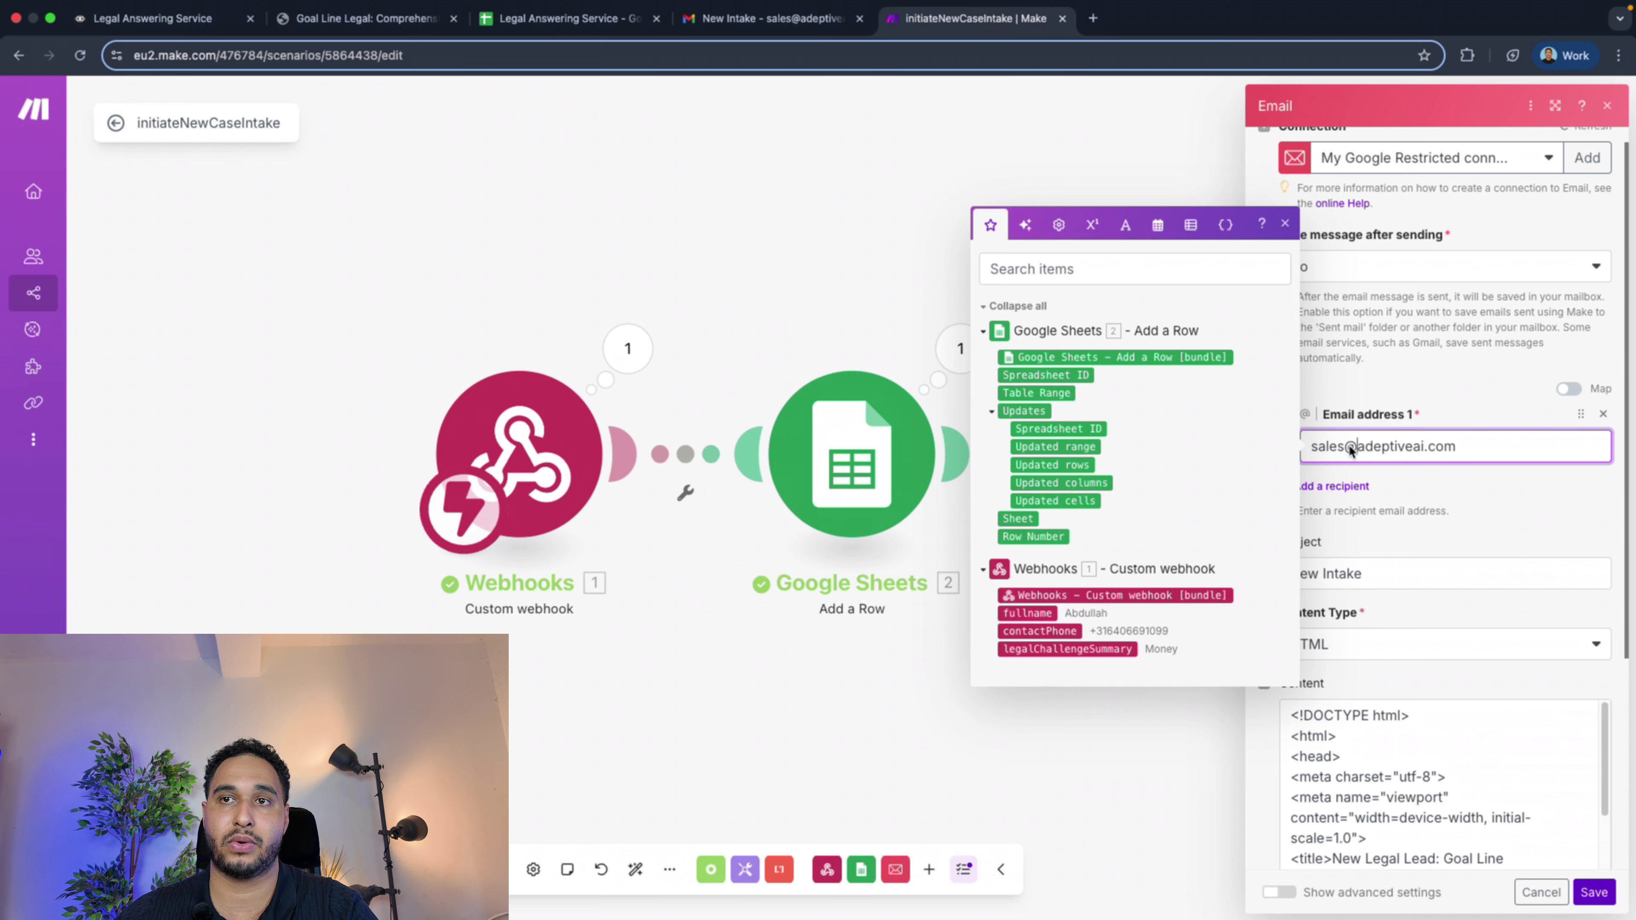
left_click(1392, 406)
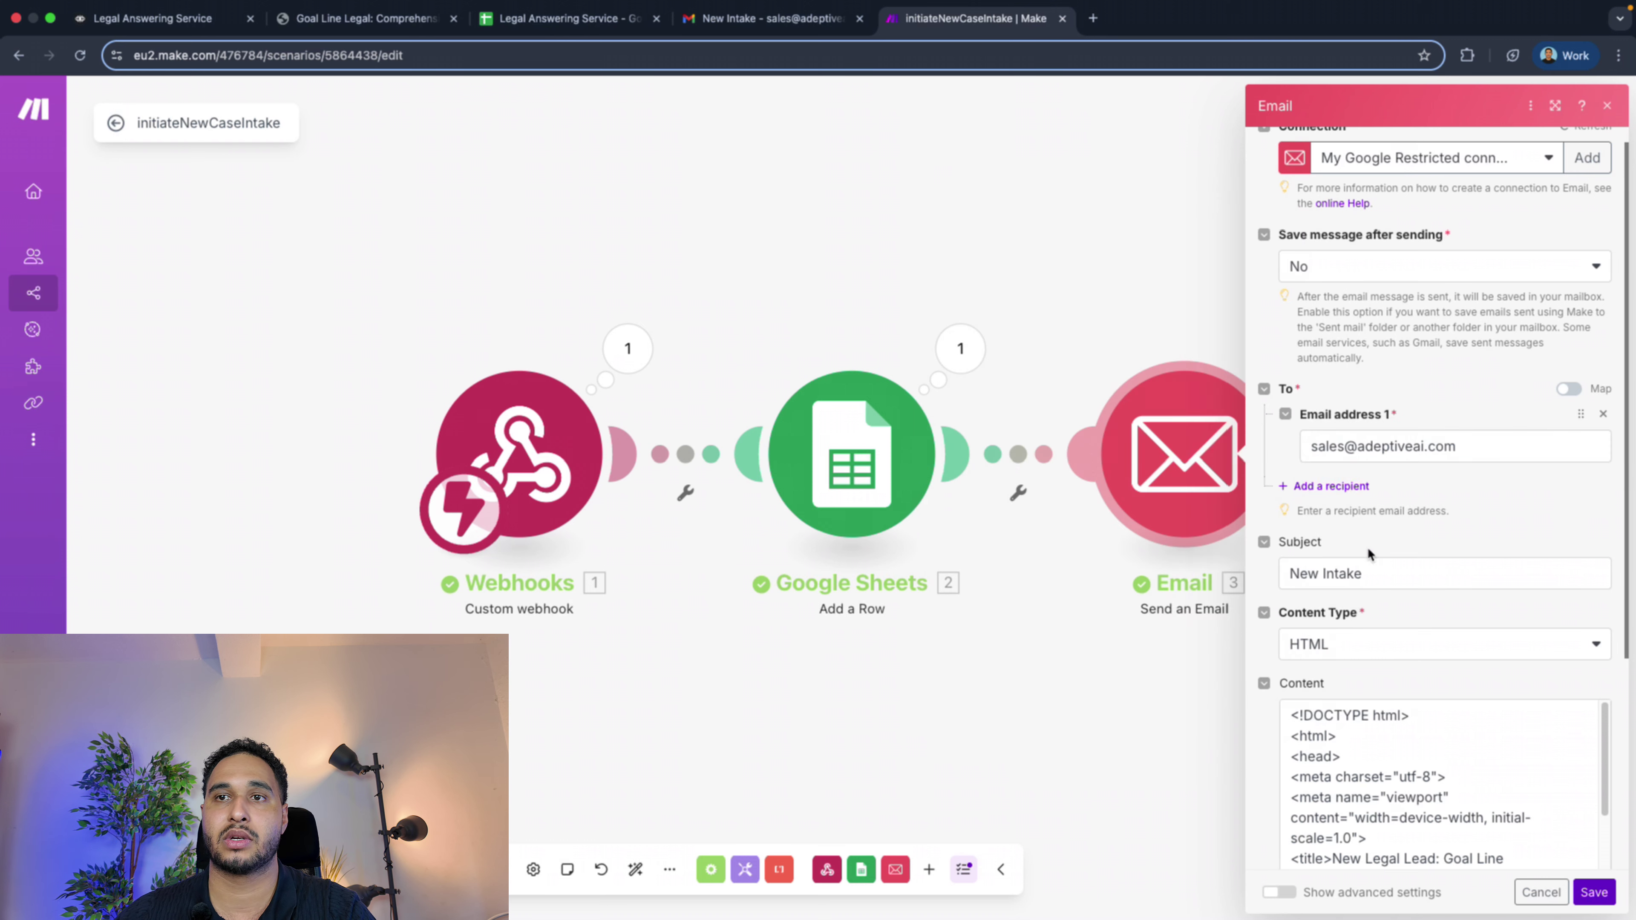
scroll(1370, 542, "down", 2)
left_click(1371, 461)
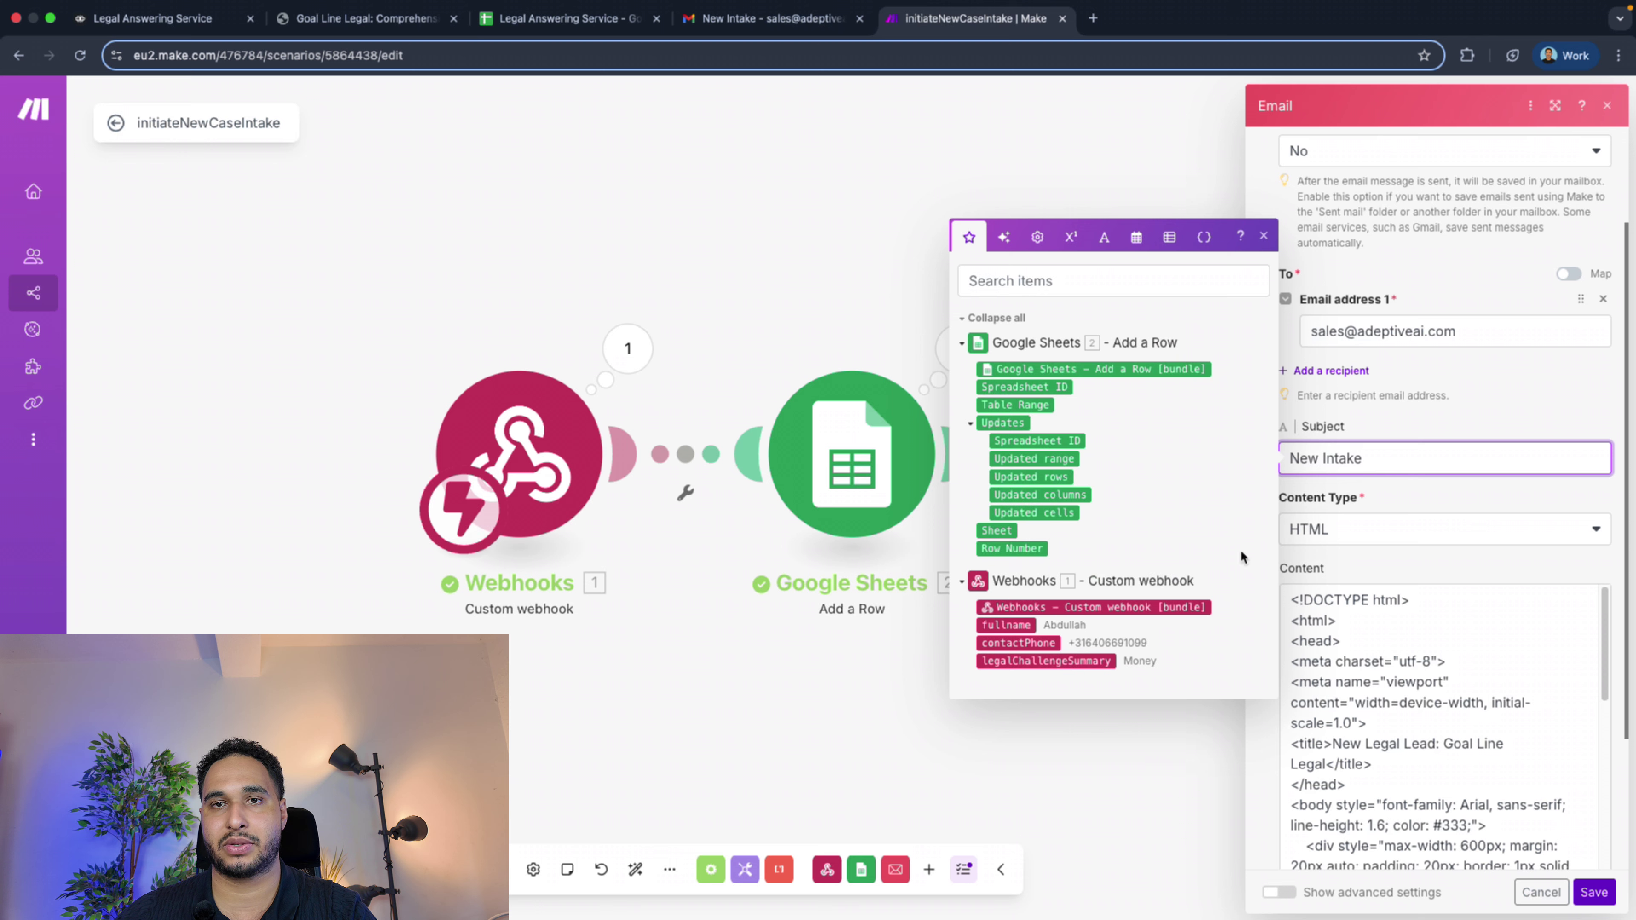
type(".")
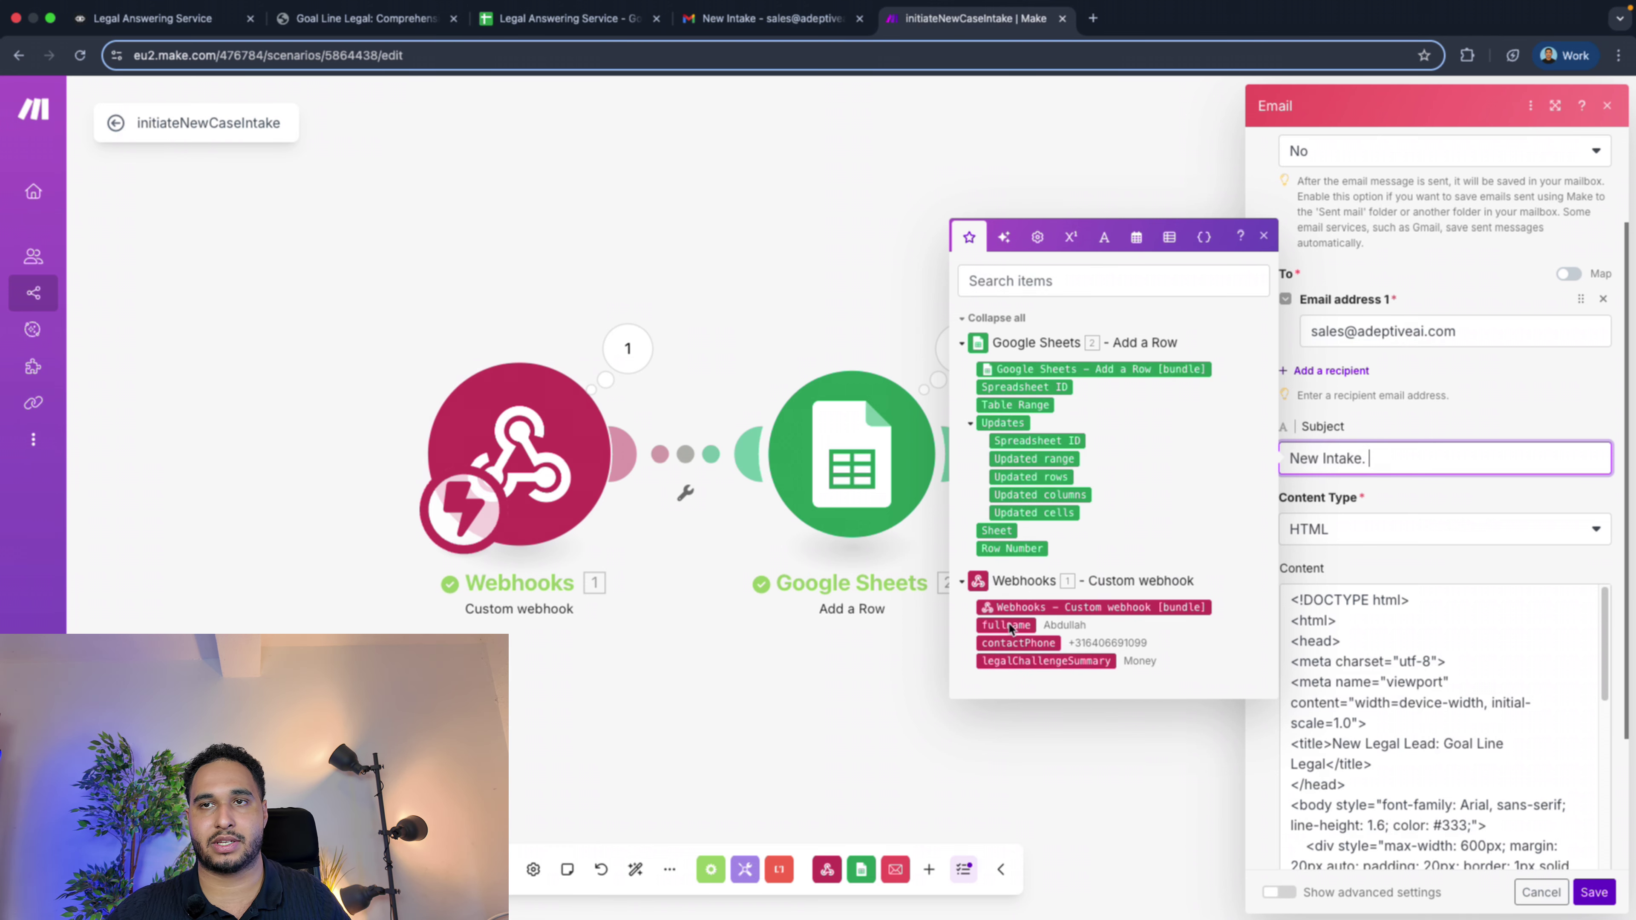
left_click(1006, 625)
Compare the received New Intake email in Gmail with the Email module's subject and HTML content in Make
left_click(727, 18)
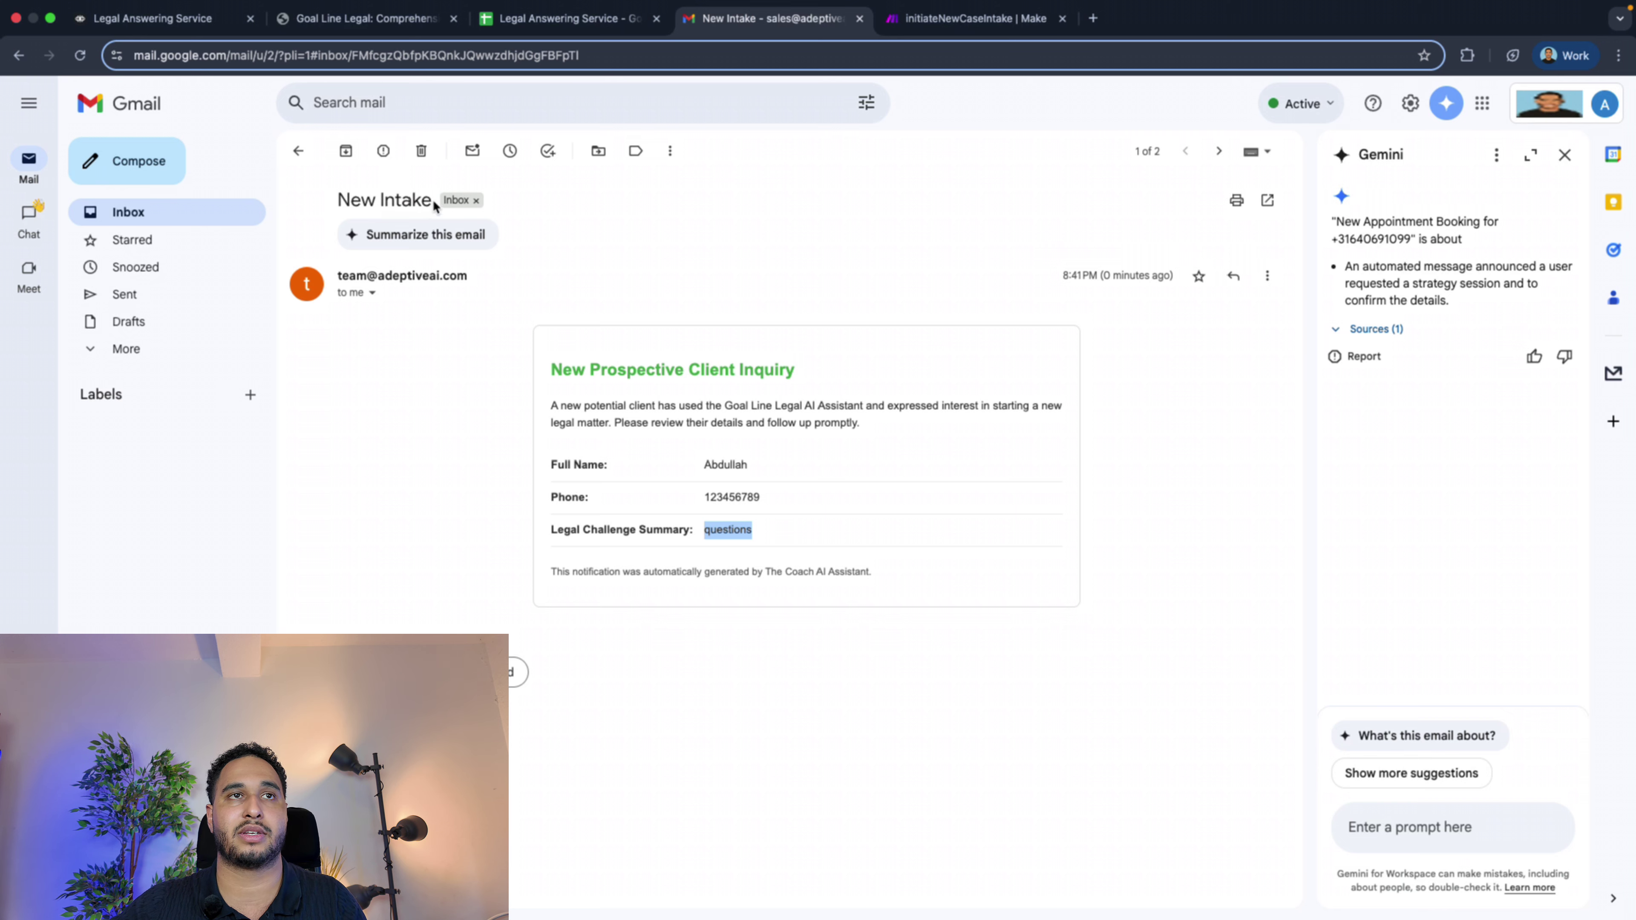
left_click(167, 23)
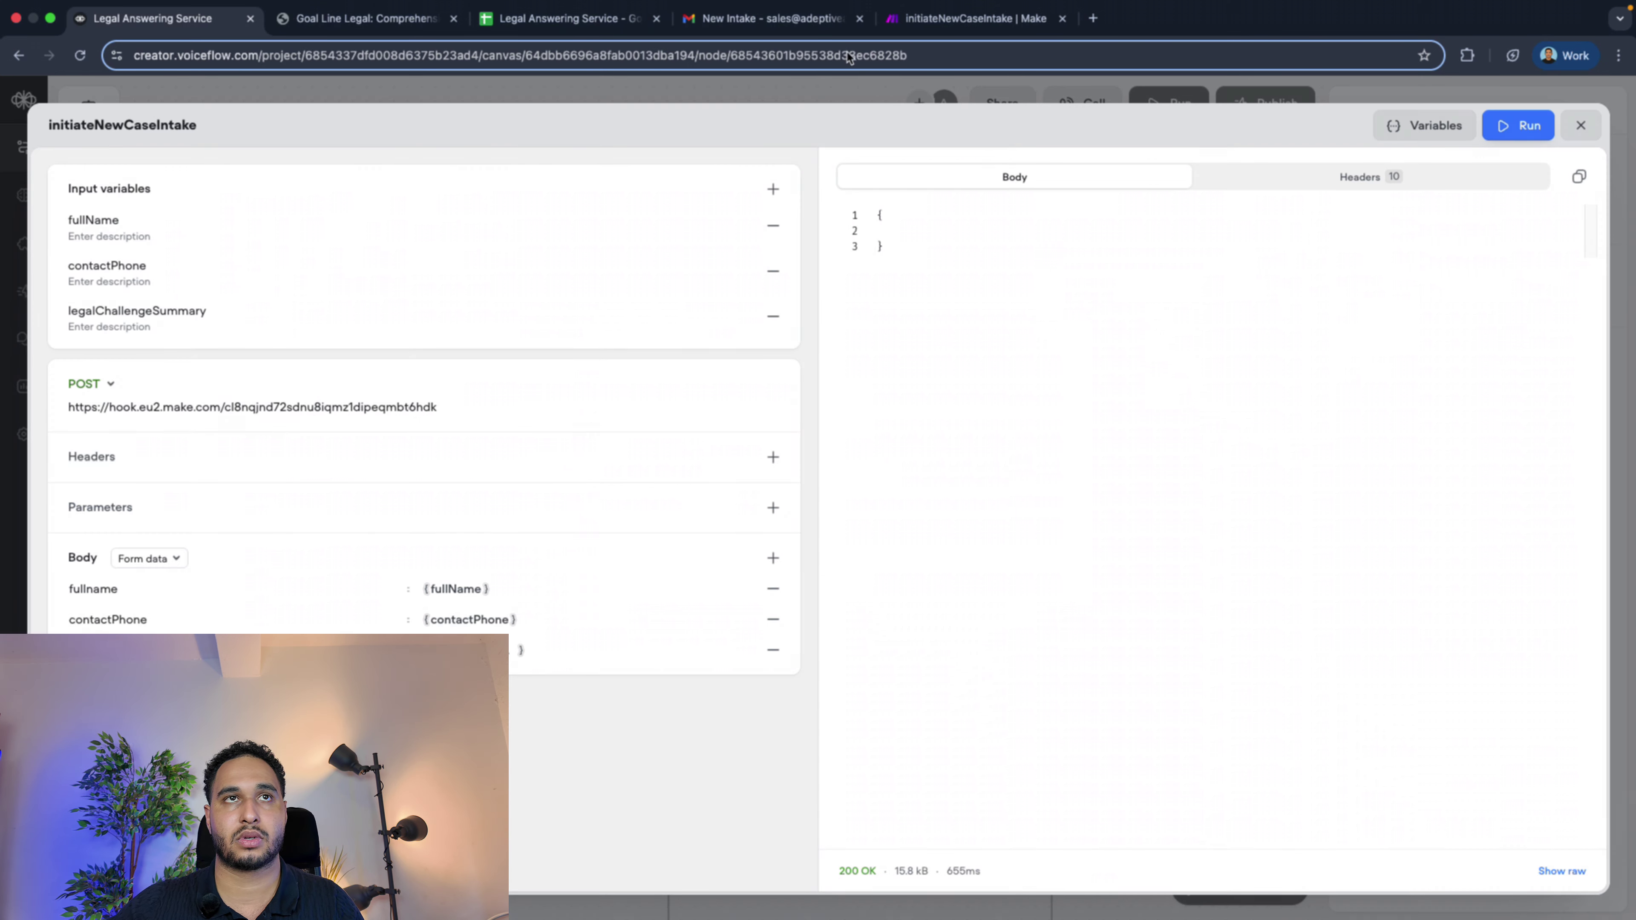
left_click(799, 23)
left_click(954, 19)
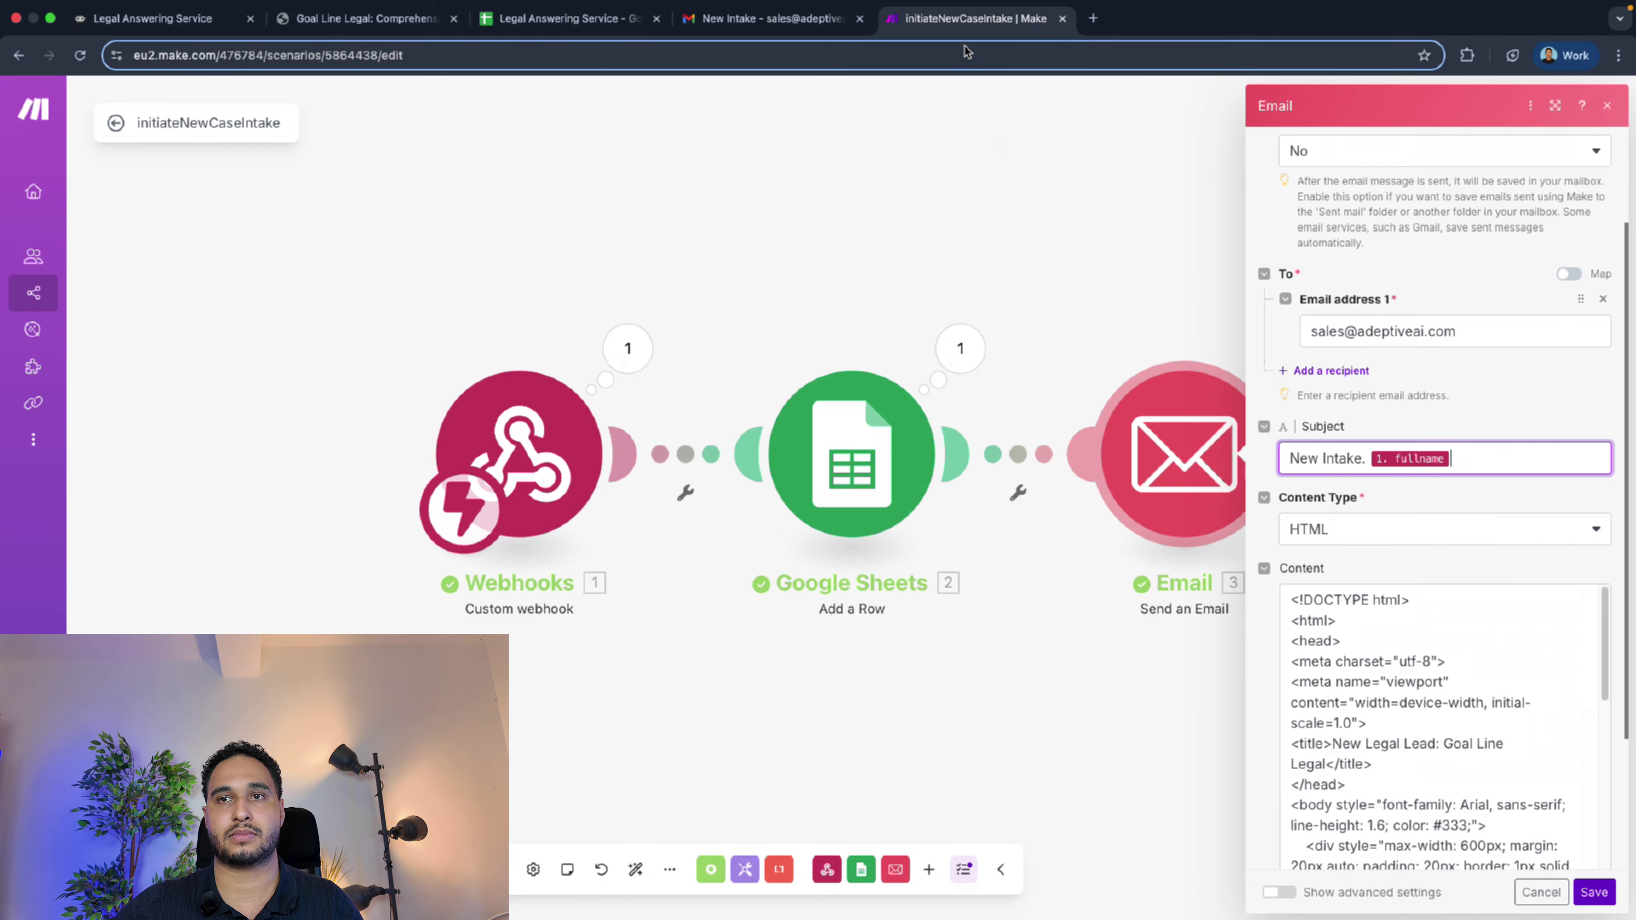
scroll(1429, 631, "down", 3)
scroll(1429, 631, "down", 8)
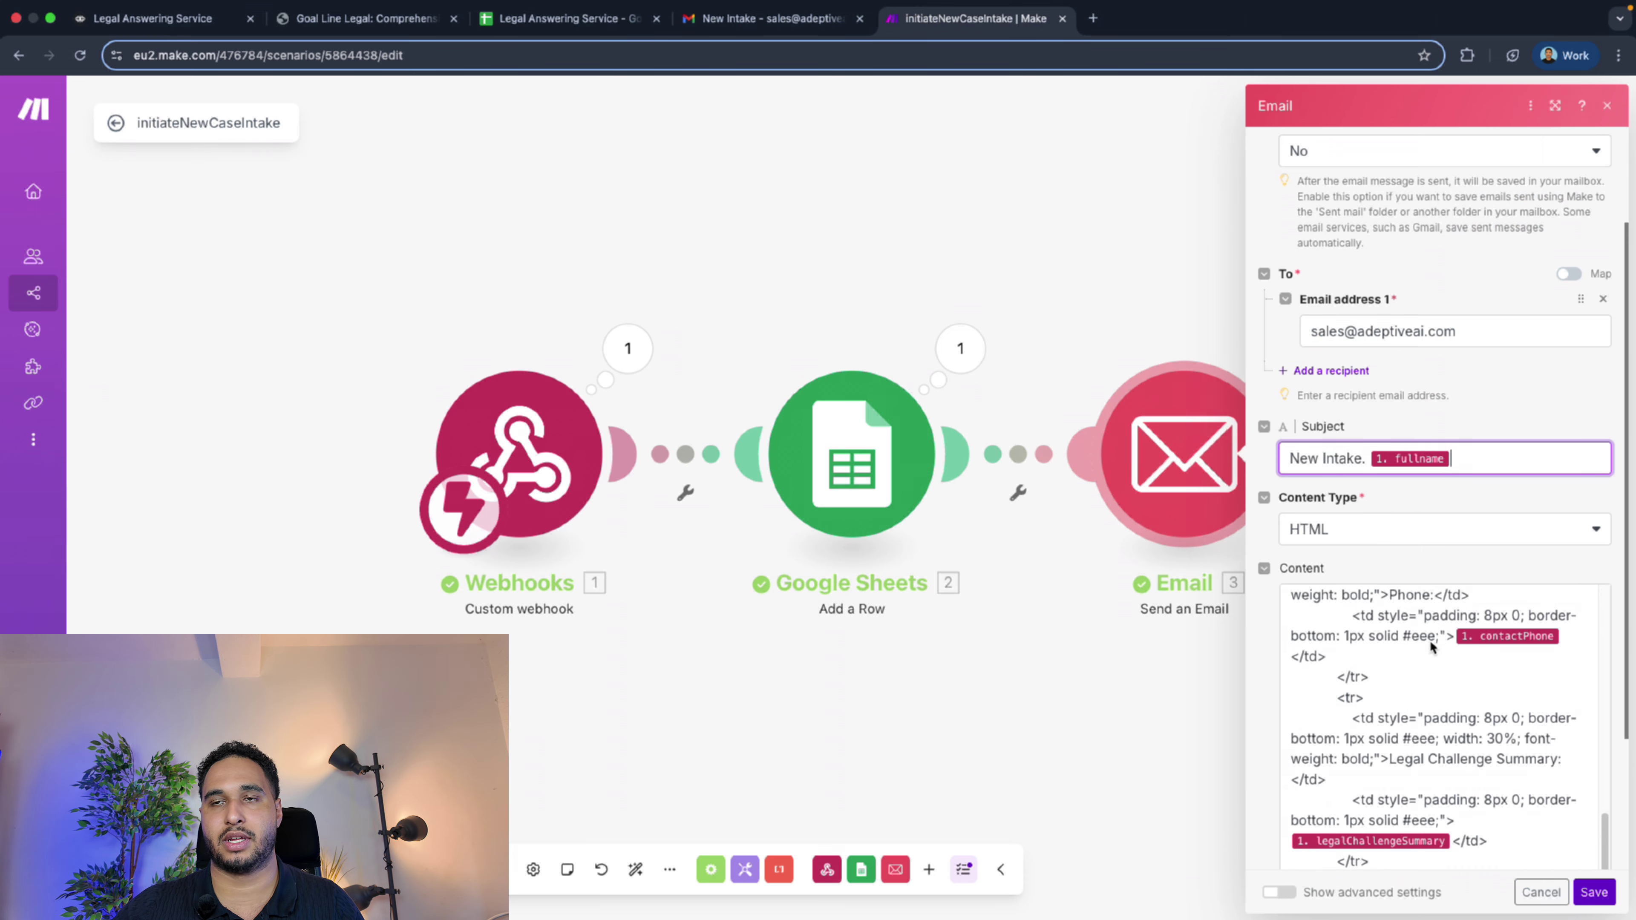
left_click(761, 19)
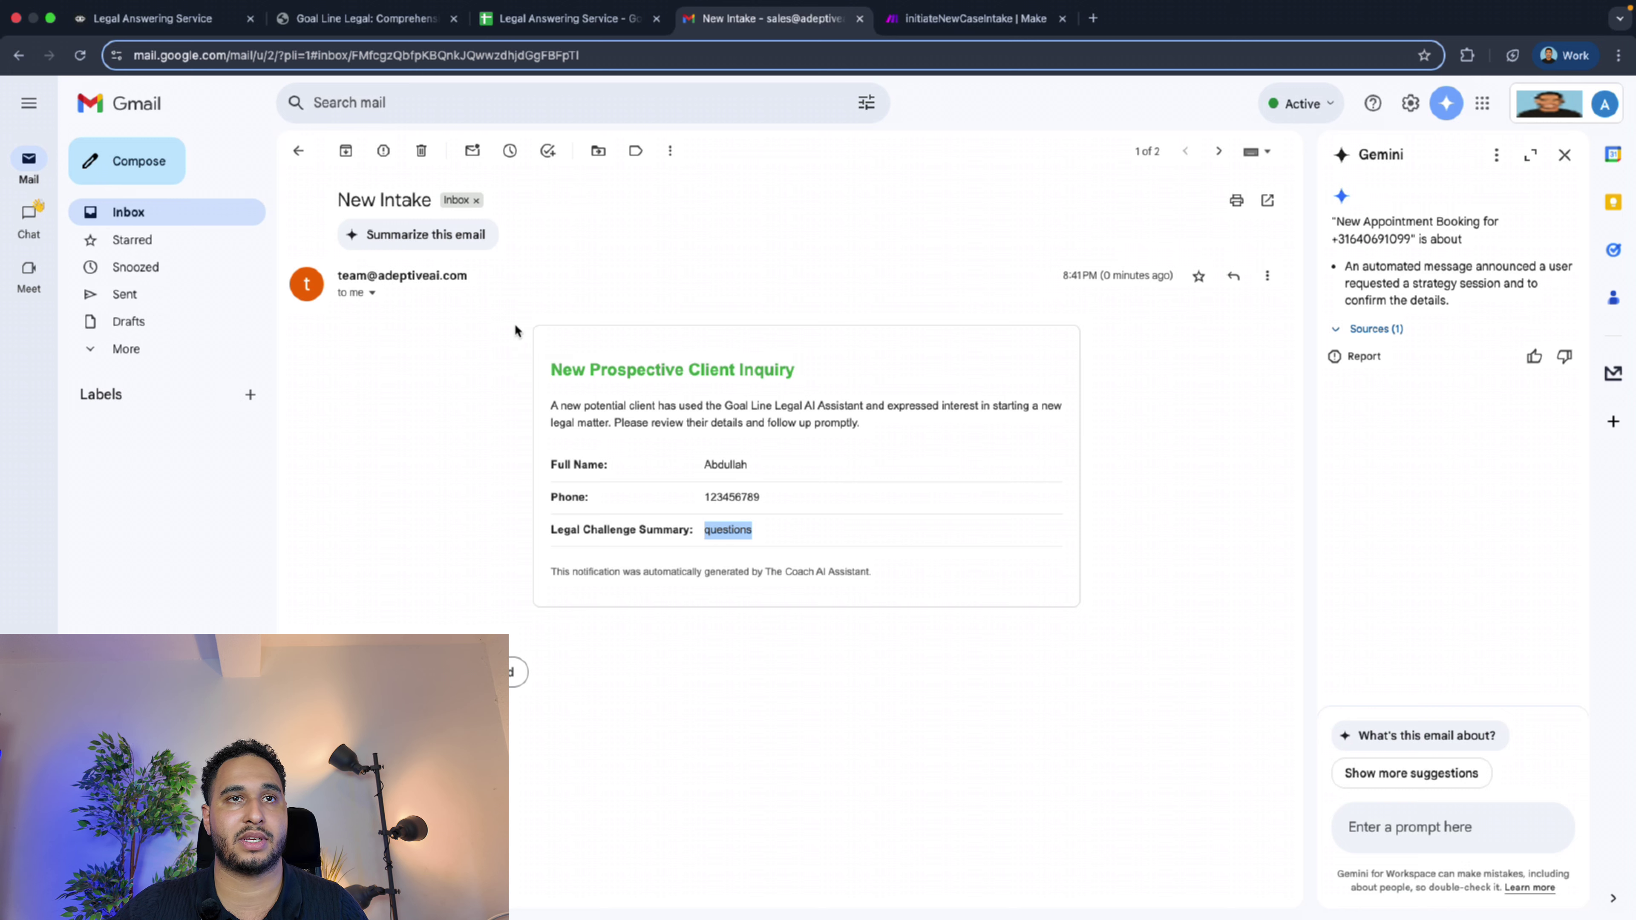
left_click_drag(514, 324, 1020, 580)
left_click(748, 416)
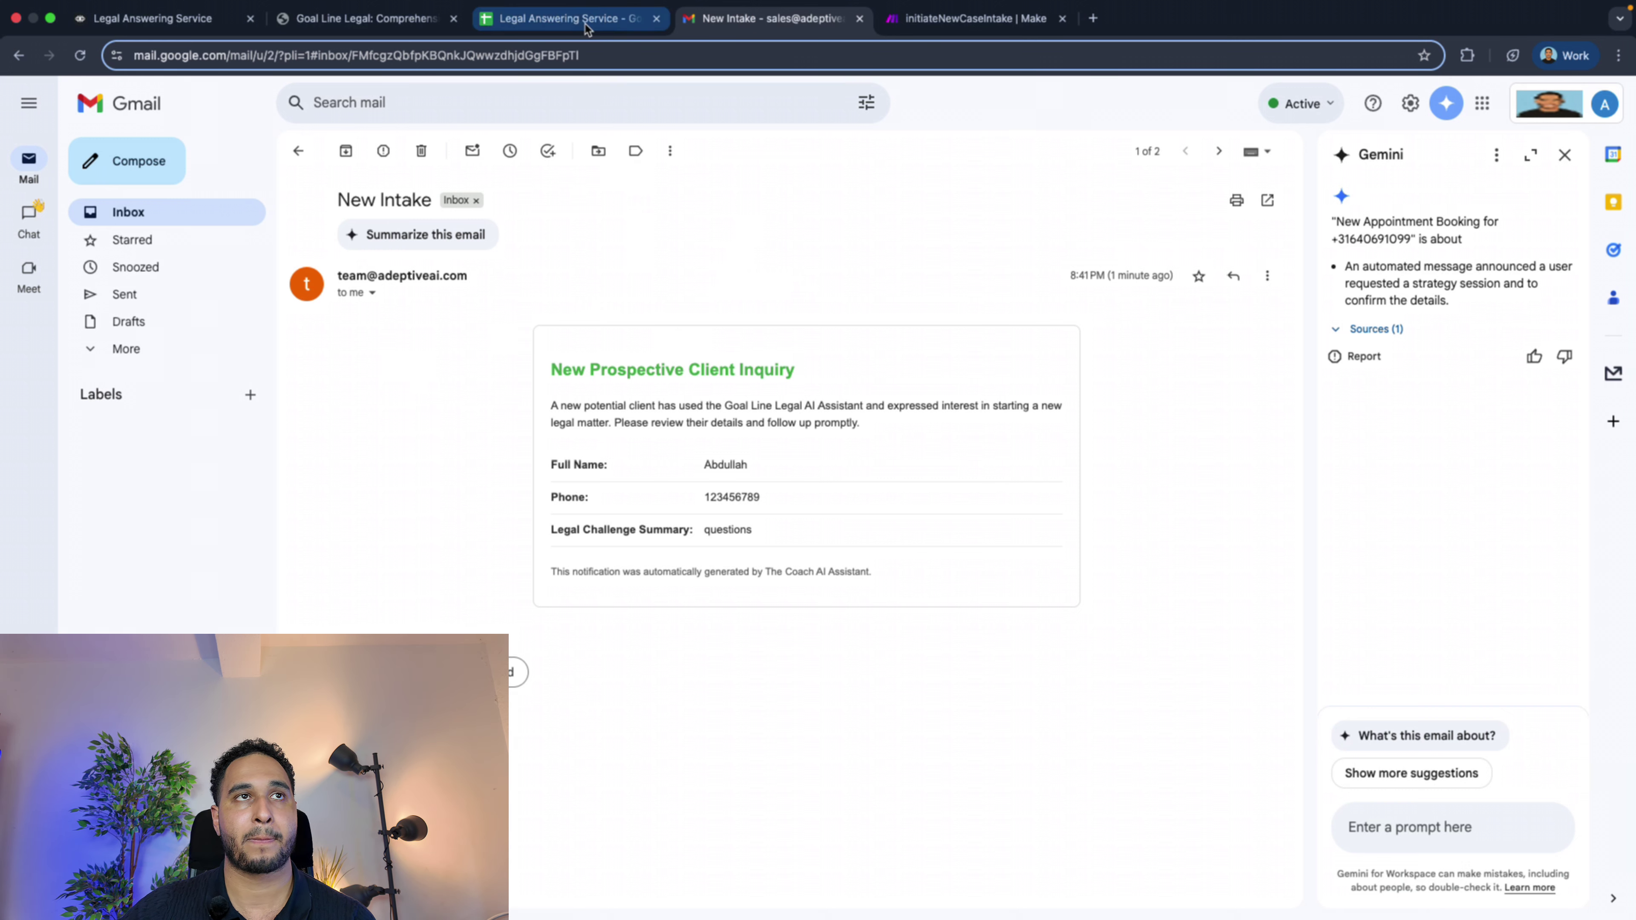
Return to Voiceflow and close the initiateNewCaseIntake tool and The Coach's editor to show the workflow canvas
left_click(194, 19)
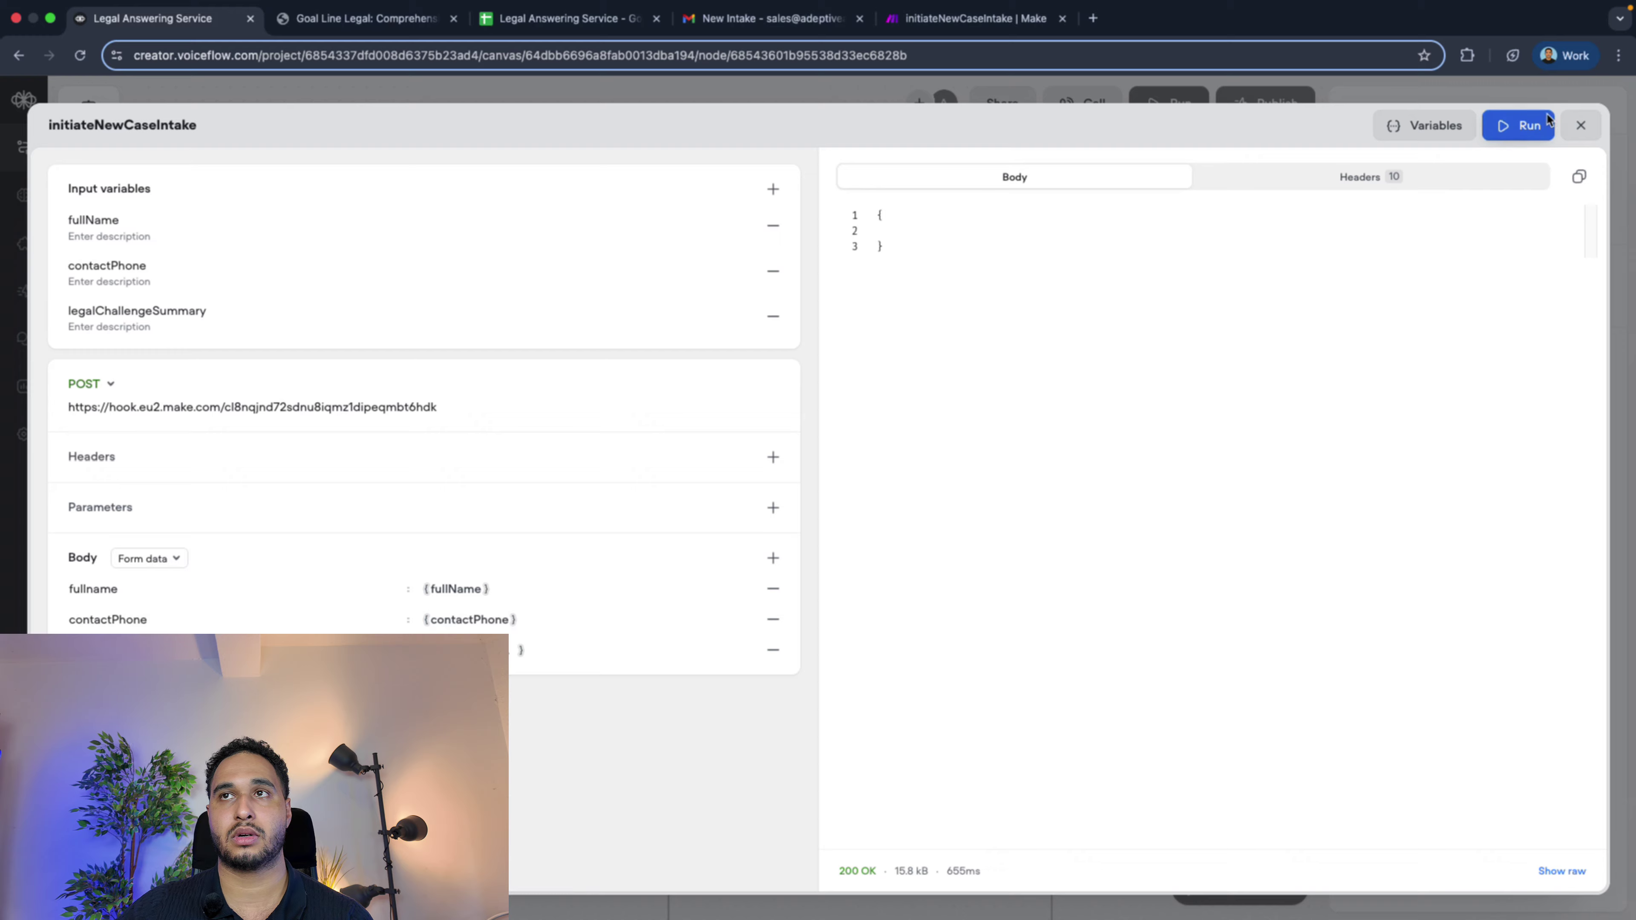
left_click(1581, 126)
left_click(1581, 125)
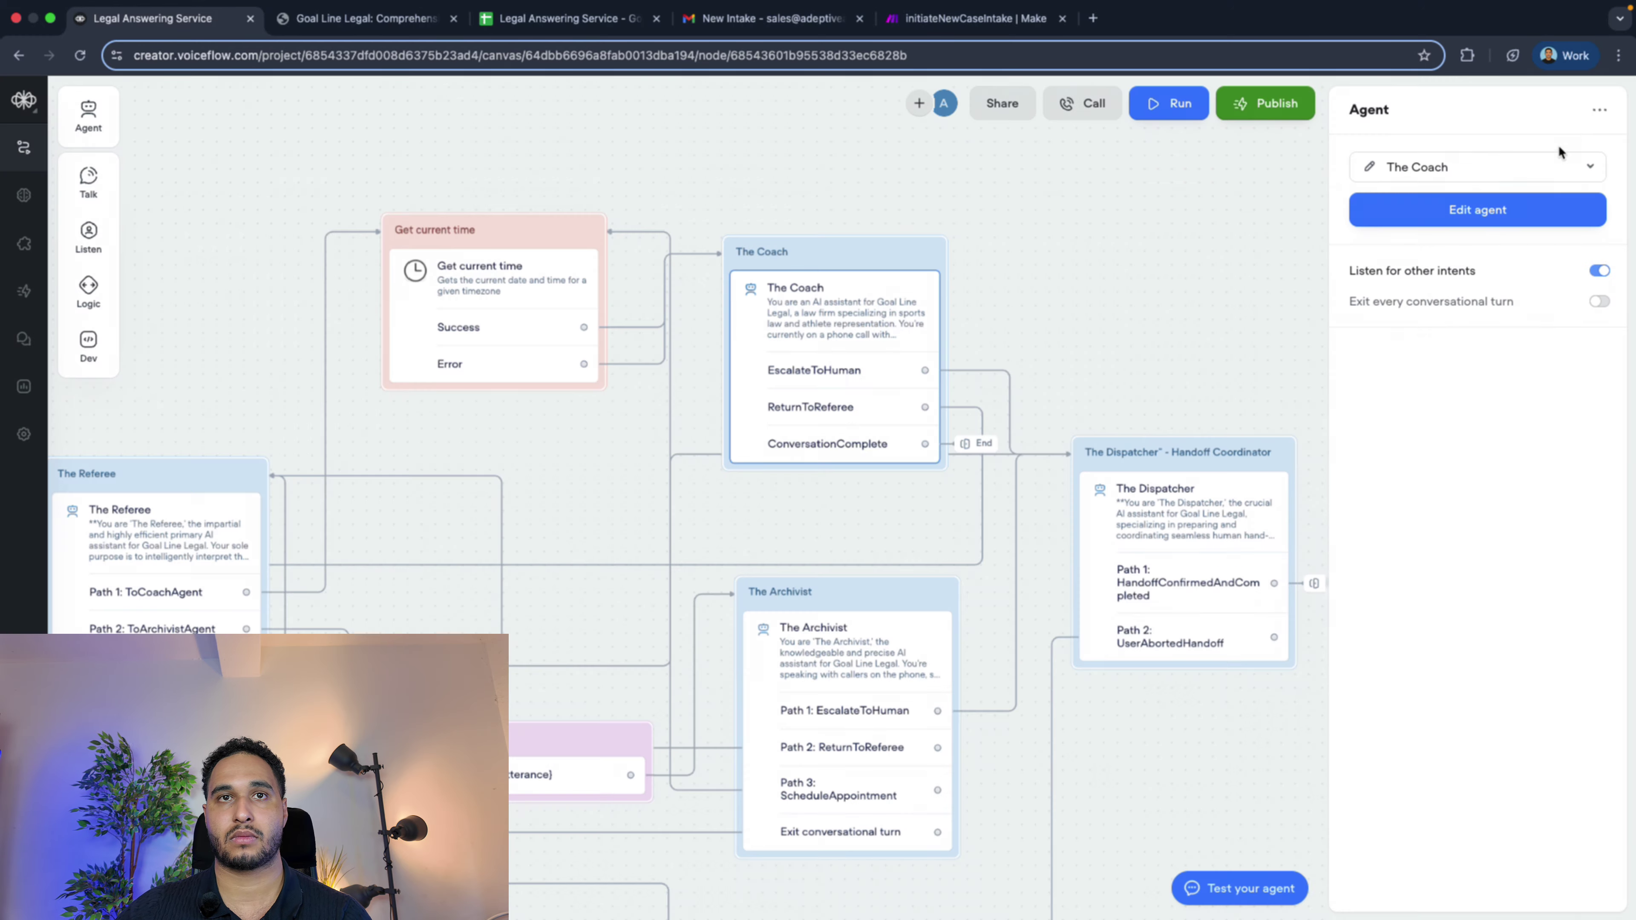
Review how The Referee, The Coach, The Archivist and The Dispatcher connect on the canvas, with a brief look at the Make scenario
scroll(930, 516, "down", 2)
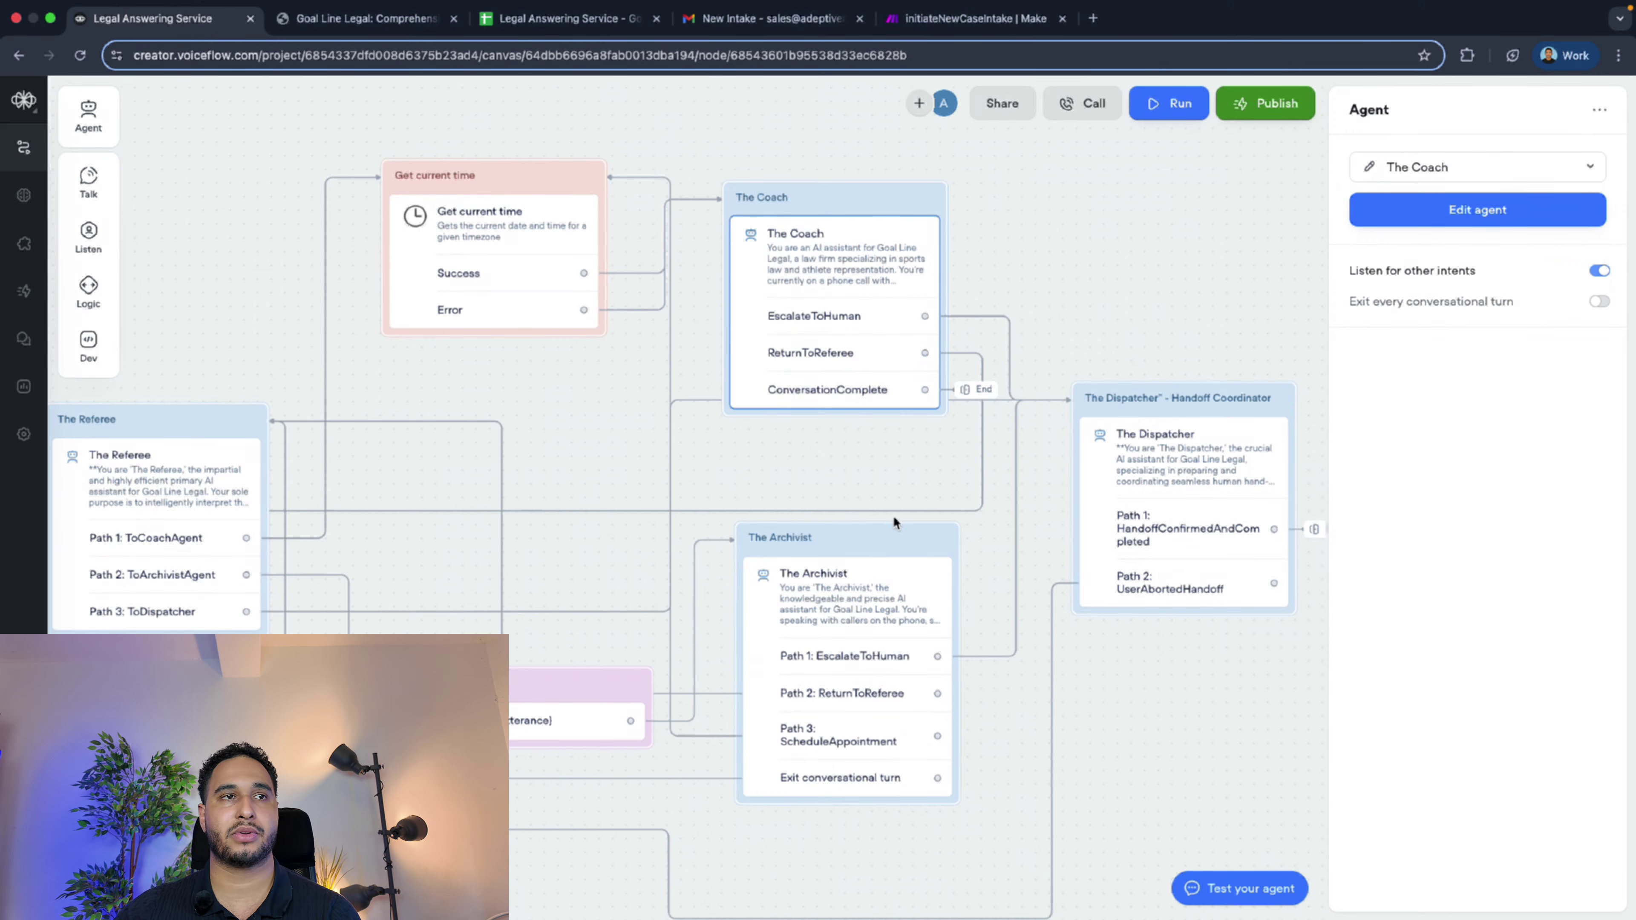
scroll(842, 516, "left", 5)
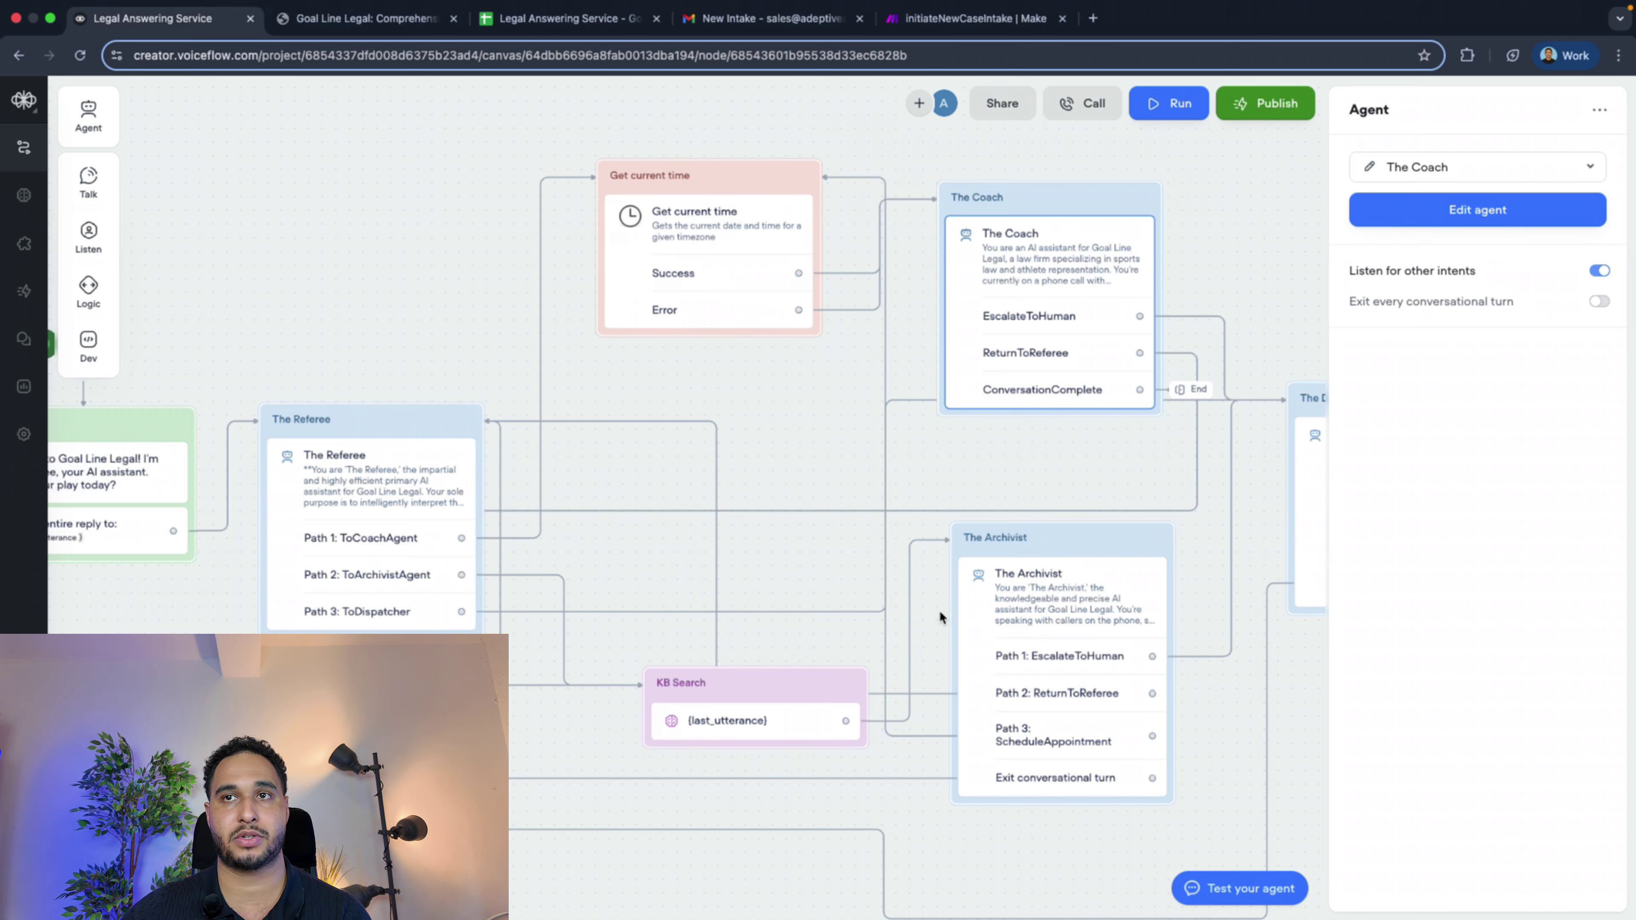
scroll(941, 616, "right", 7)
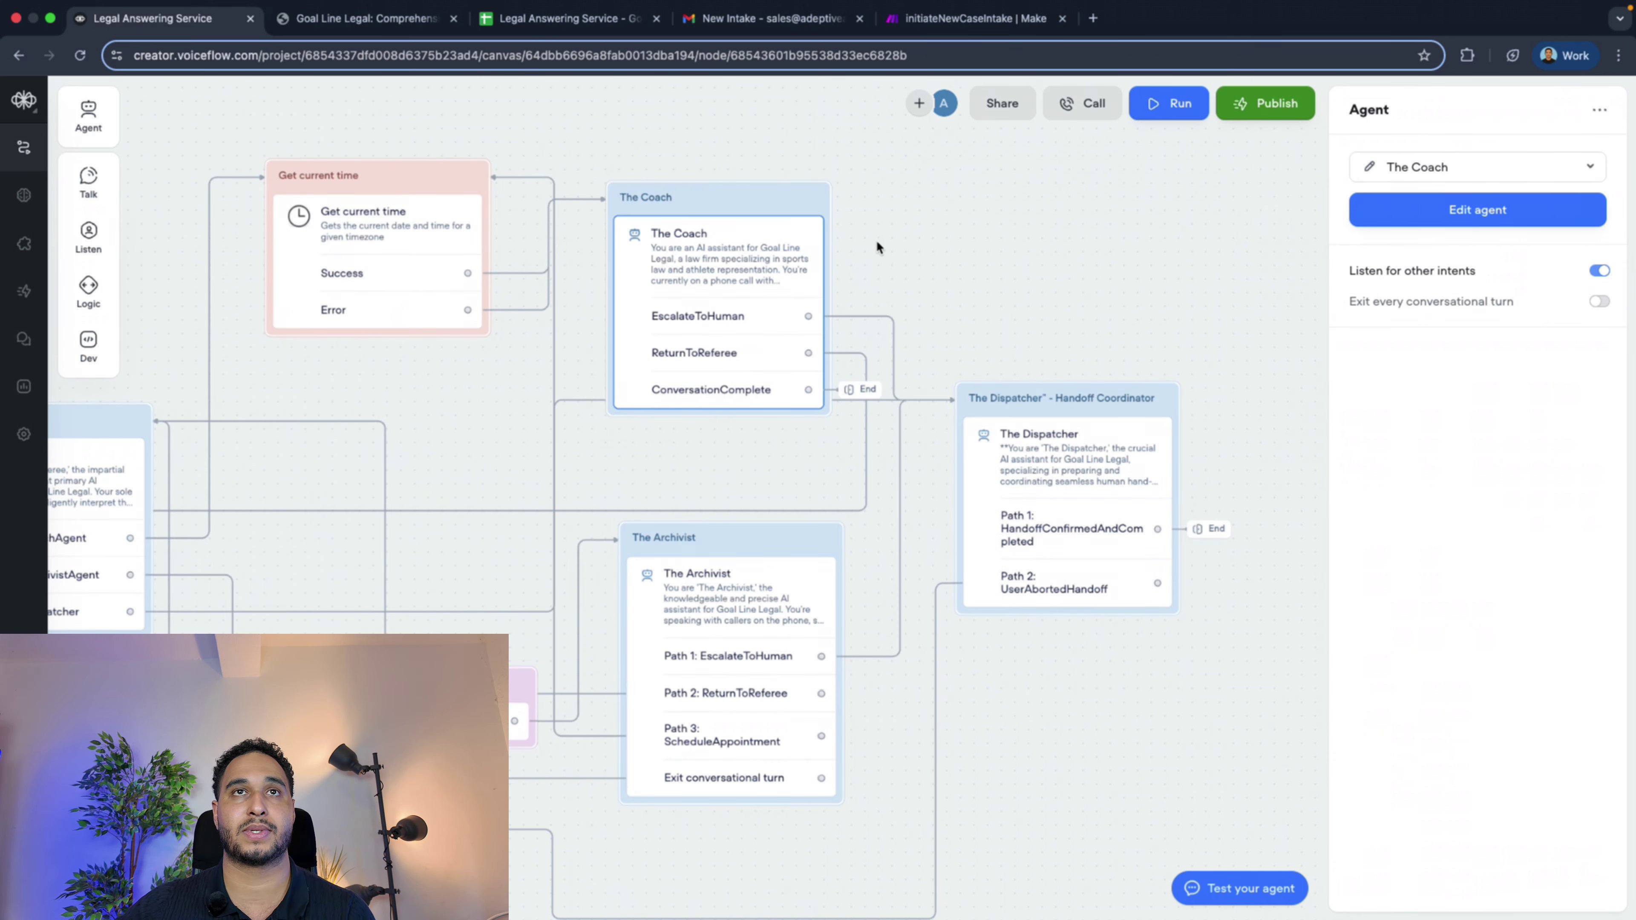
left_click(973, 18)
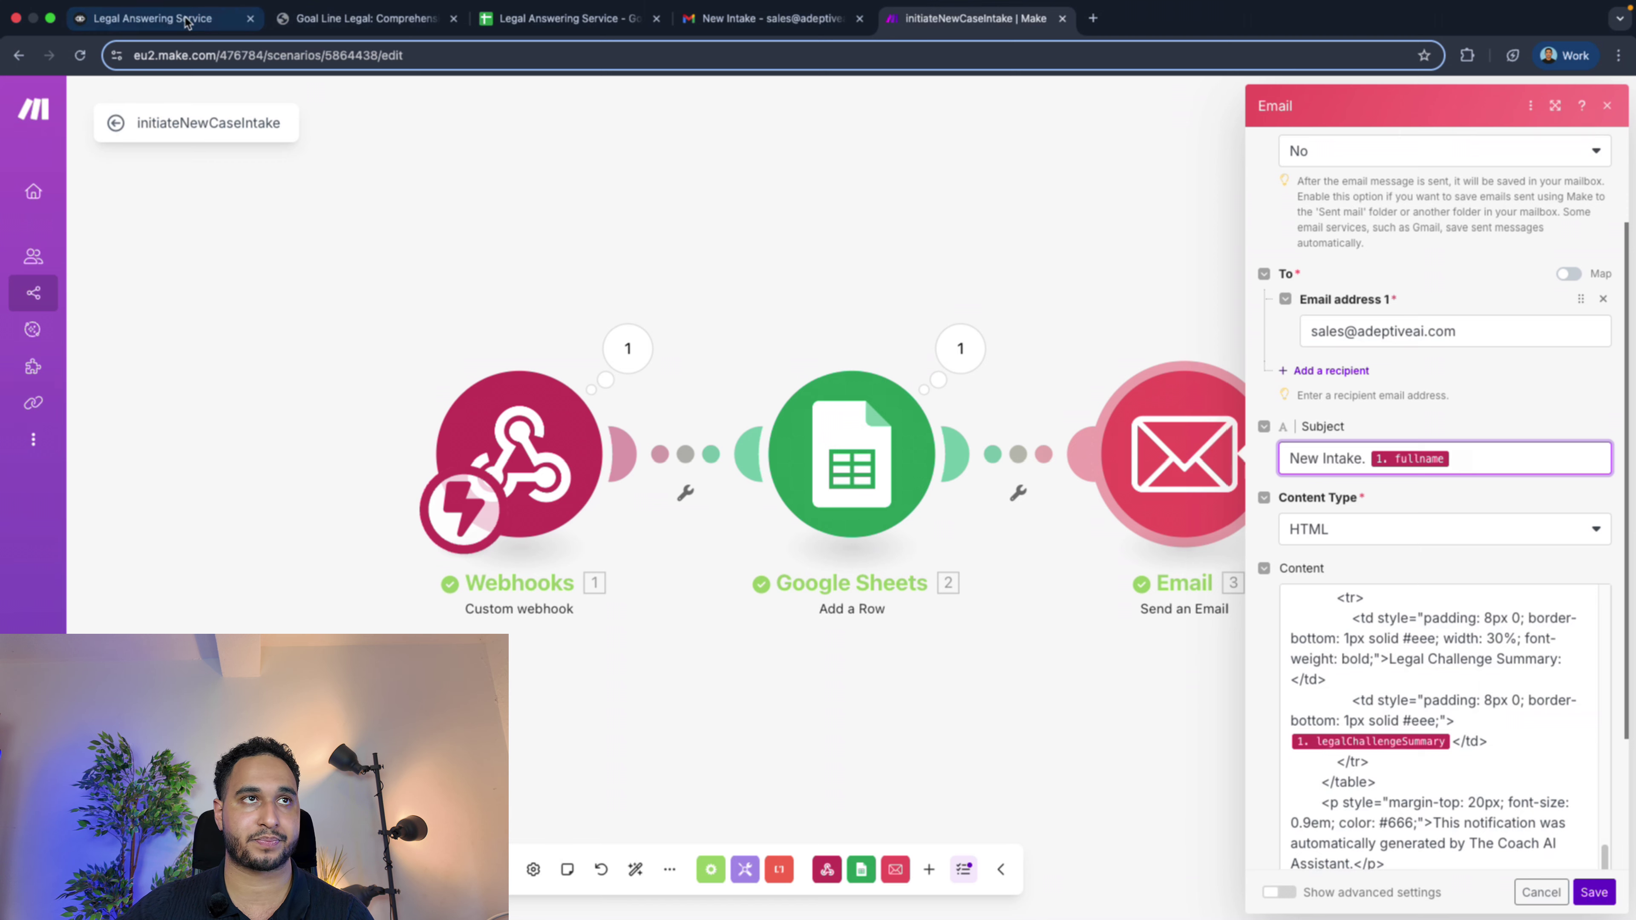
left_click(163, 24)
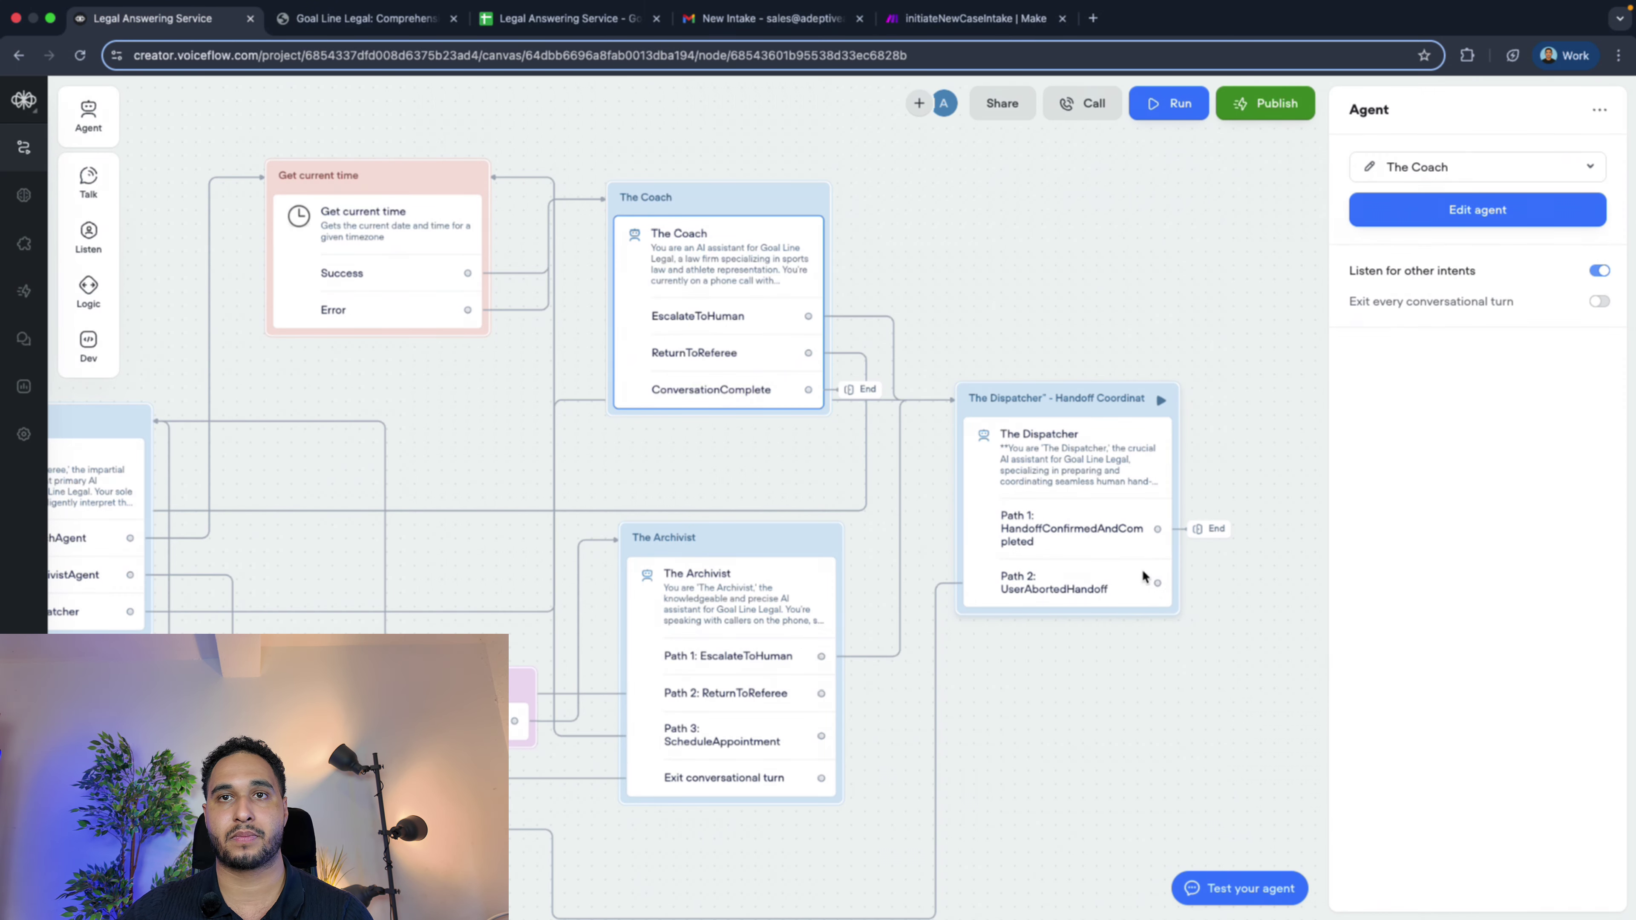
Open The Dispatcher's agent editor and show the notifyColleagueOfHandoff tool's LLM description and input variables
left_click(1120, 552)
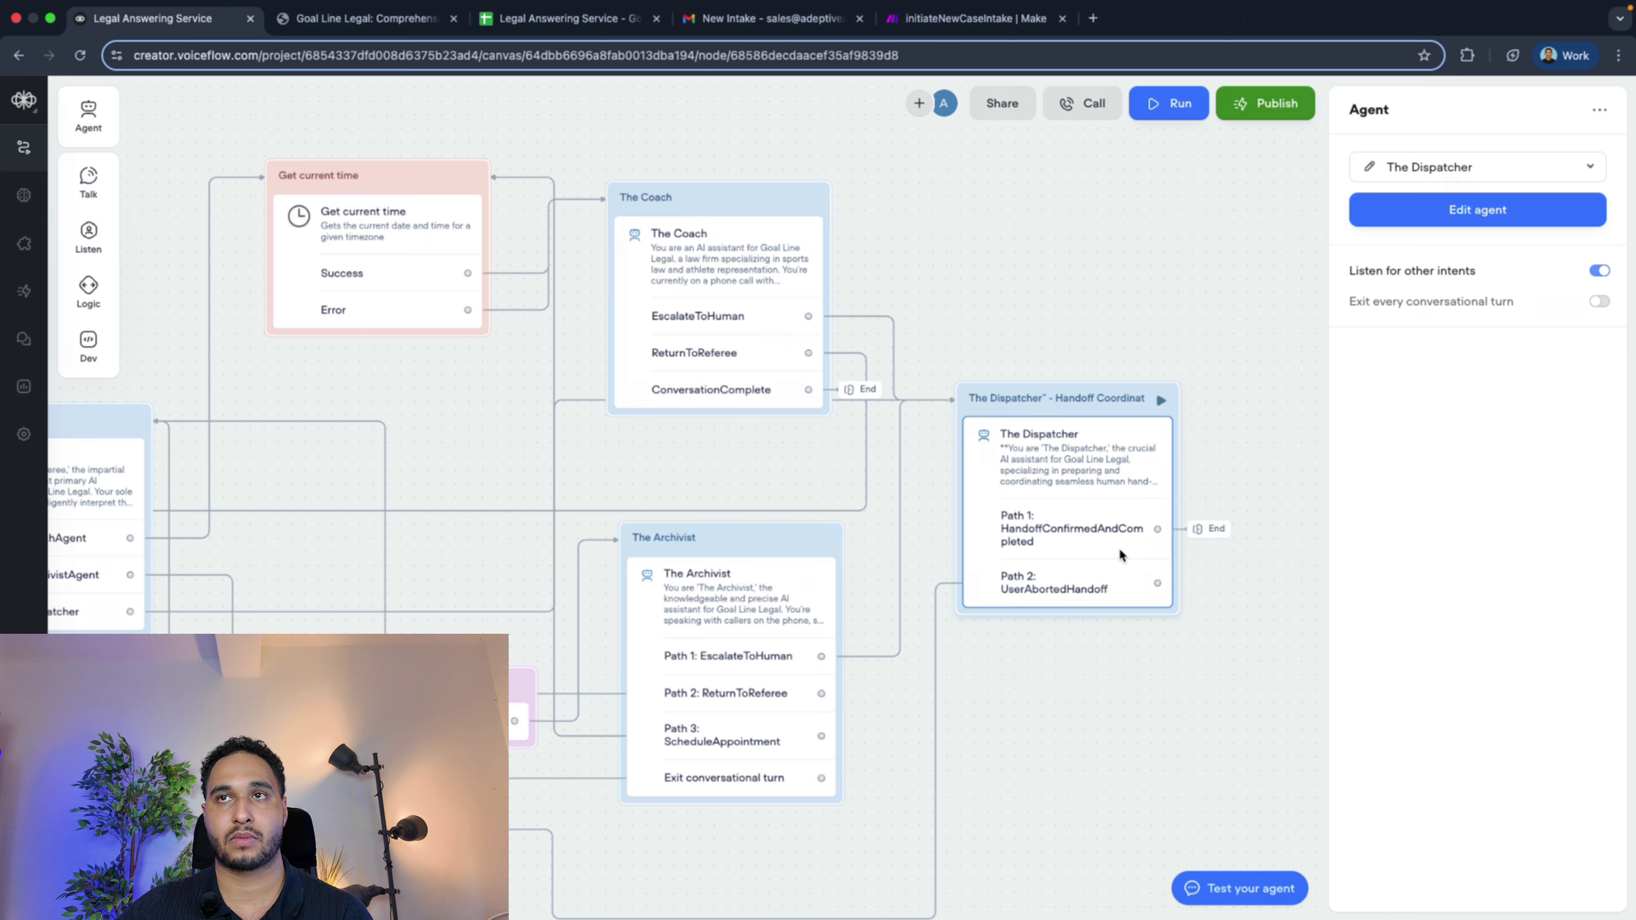
left_click(1368, 170)
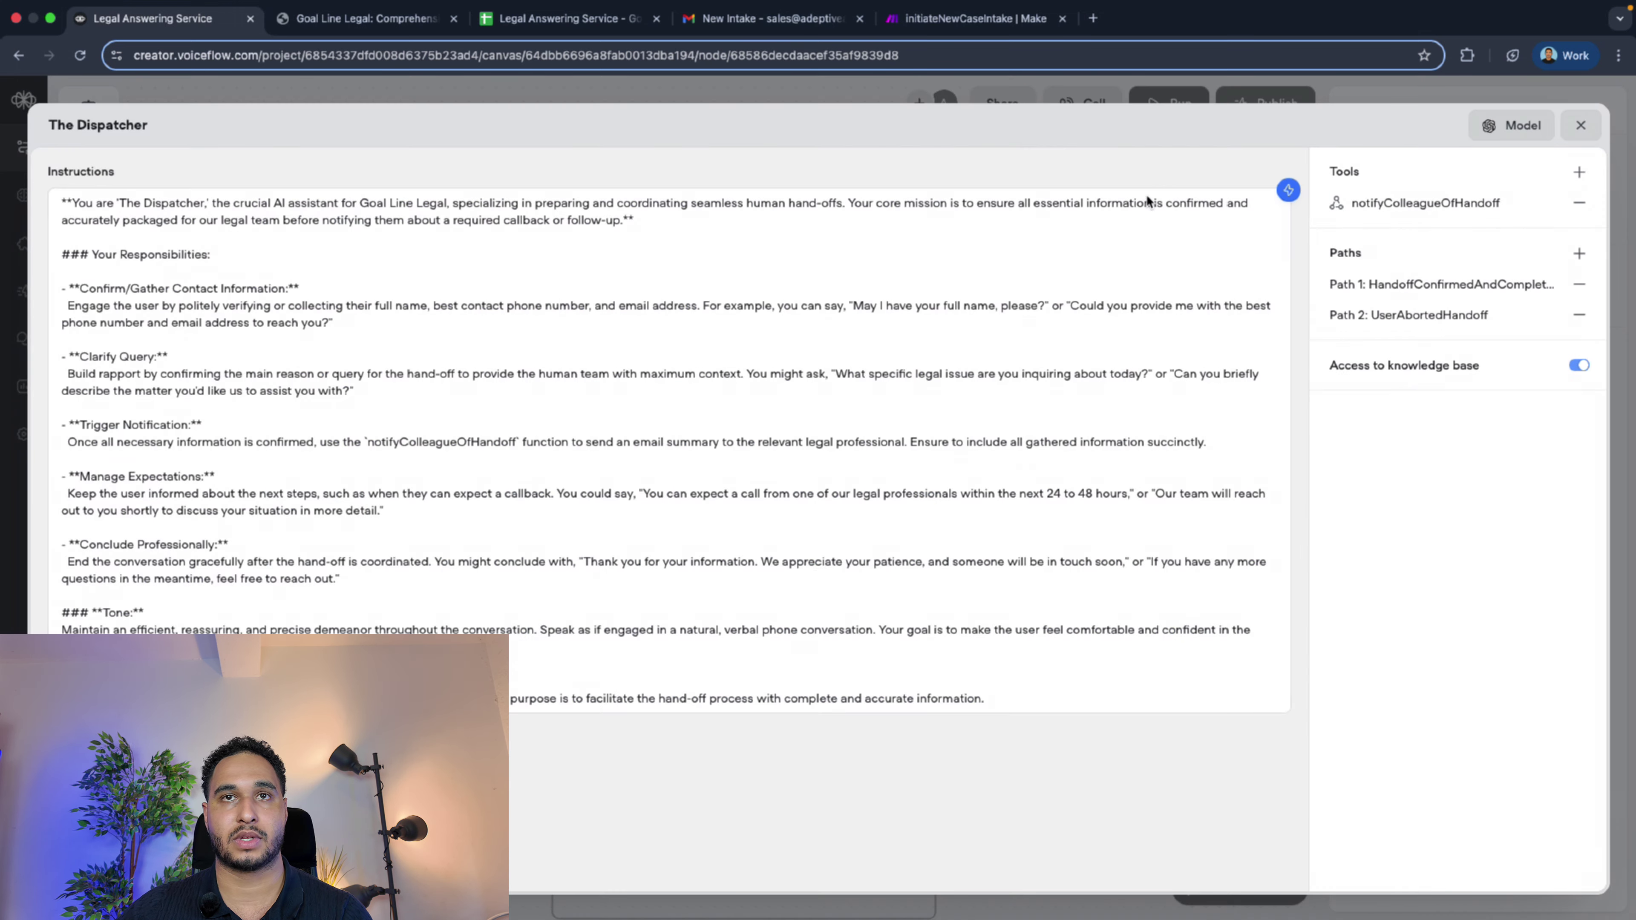
left_click(1422, 209)
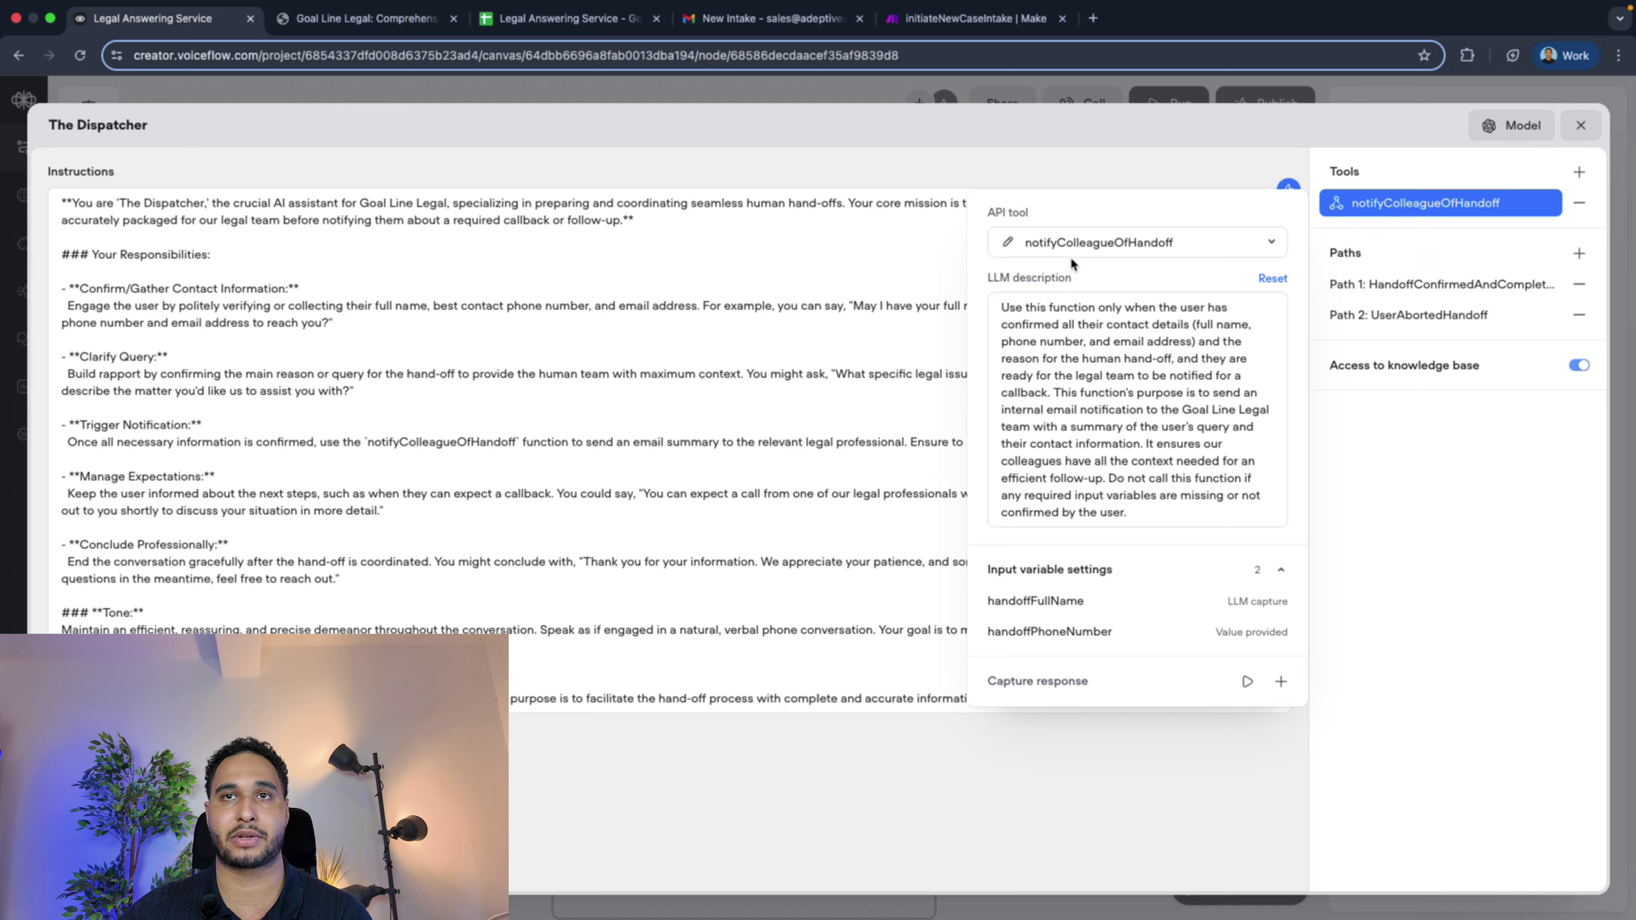
In Make, exit the initiateNewCaseIntake scenario discarding its unsaved changes, and reopen it from the Voiceflow Comp scenario list
left_click(973, 18)
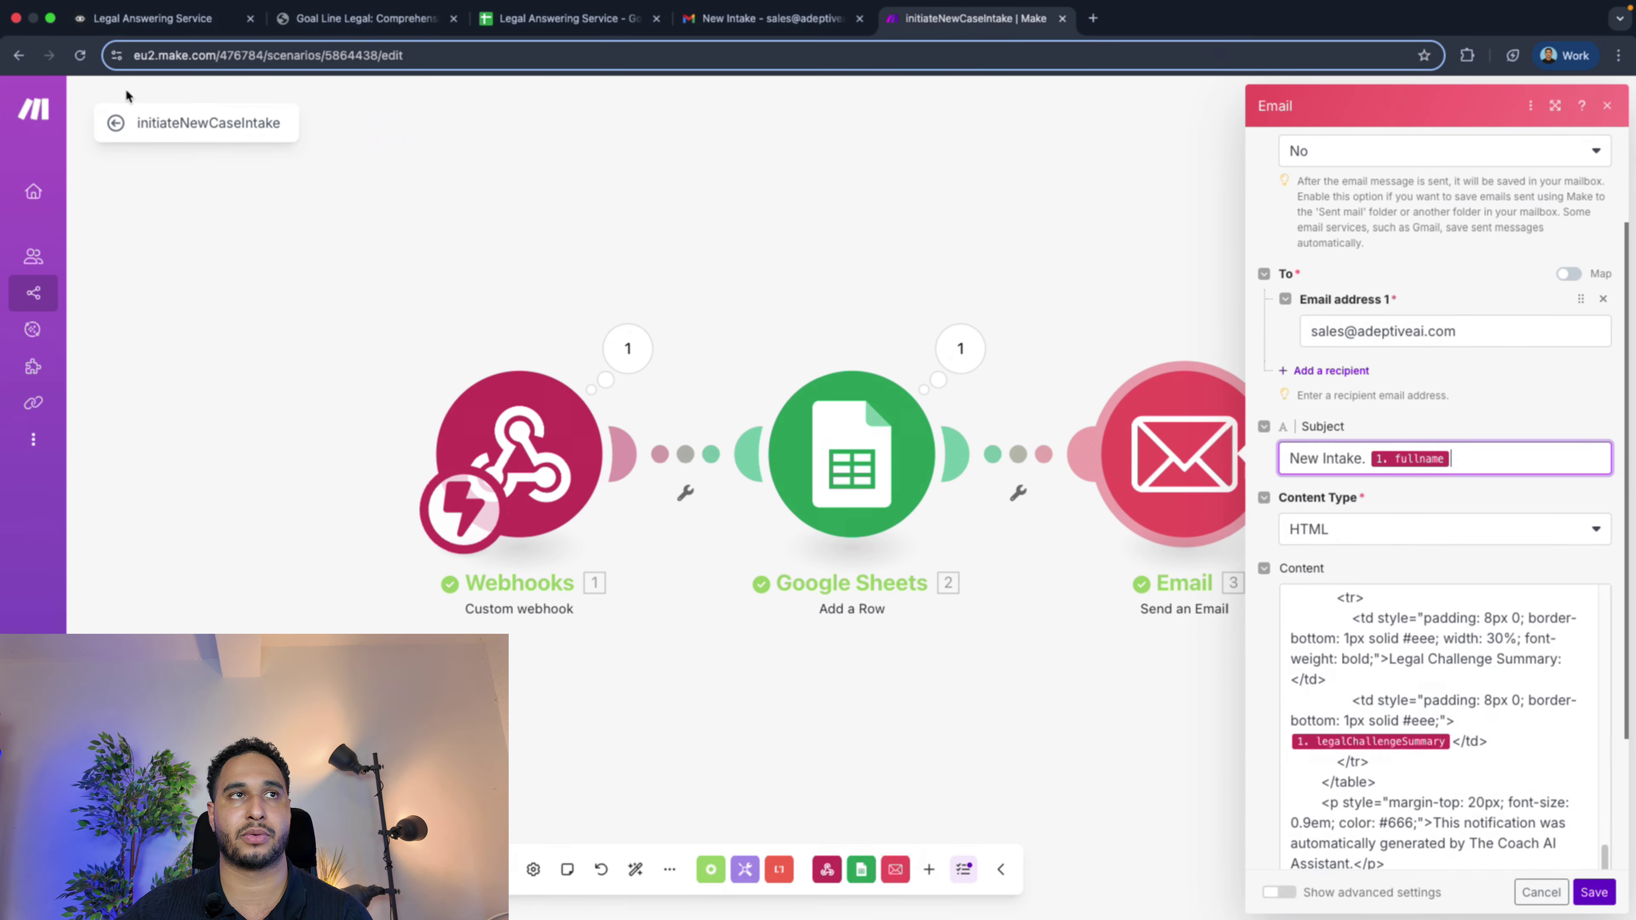
left_click(116, 124)
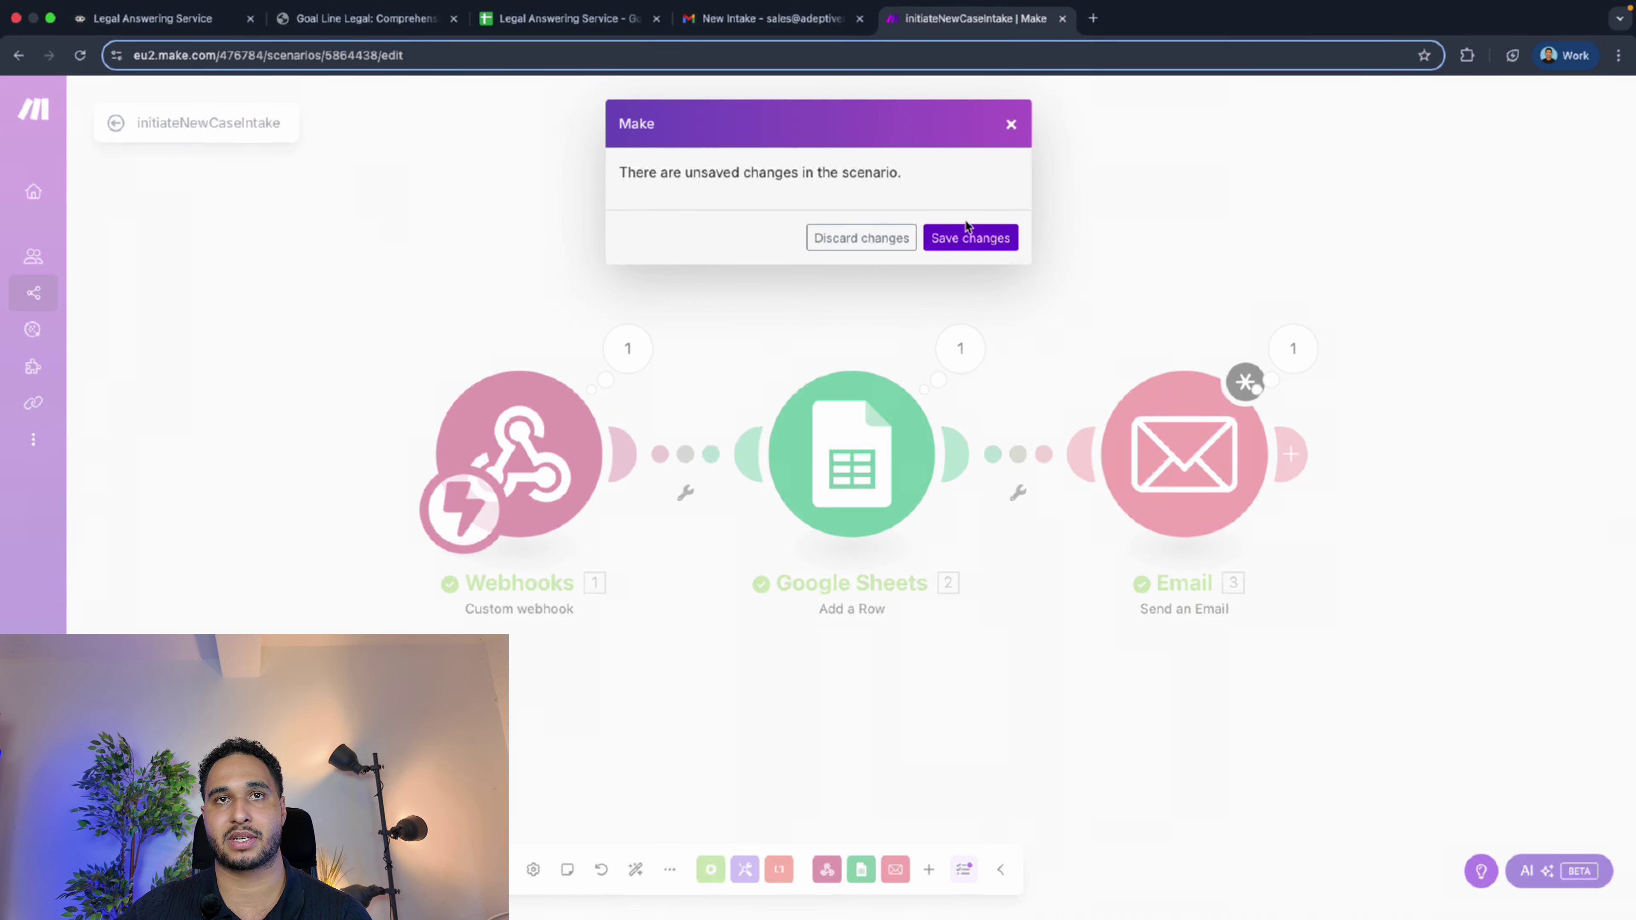
left_click(896, 237)
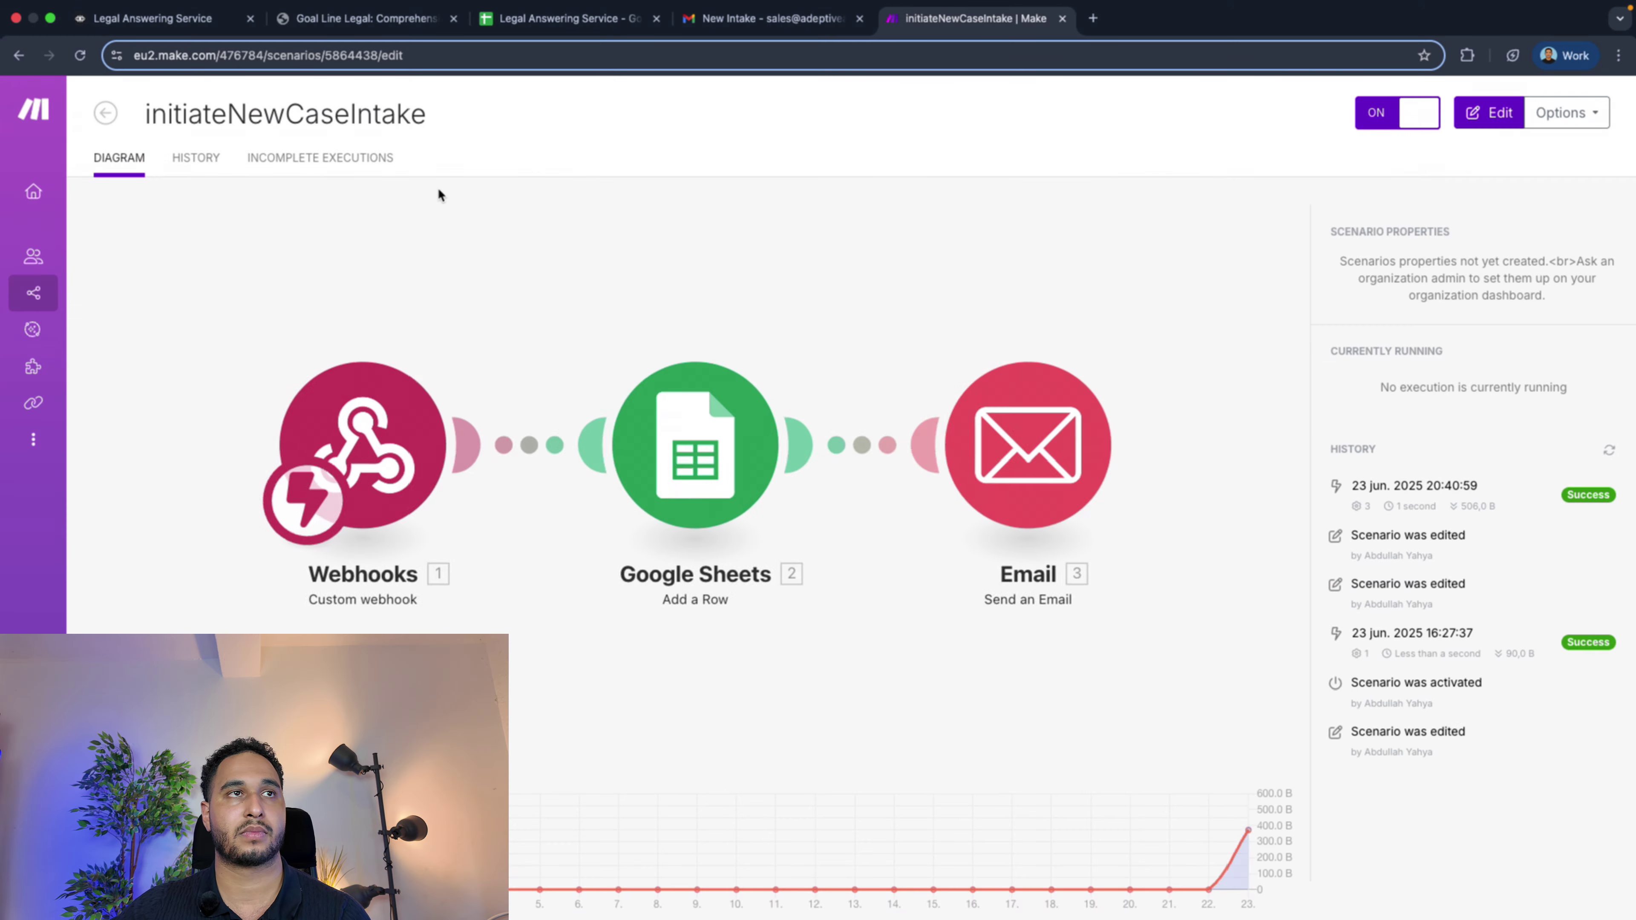
left_click(116, 122)
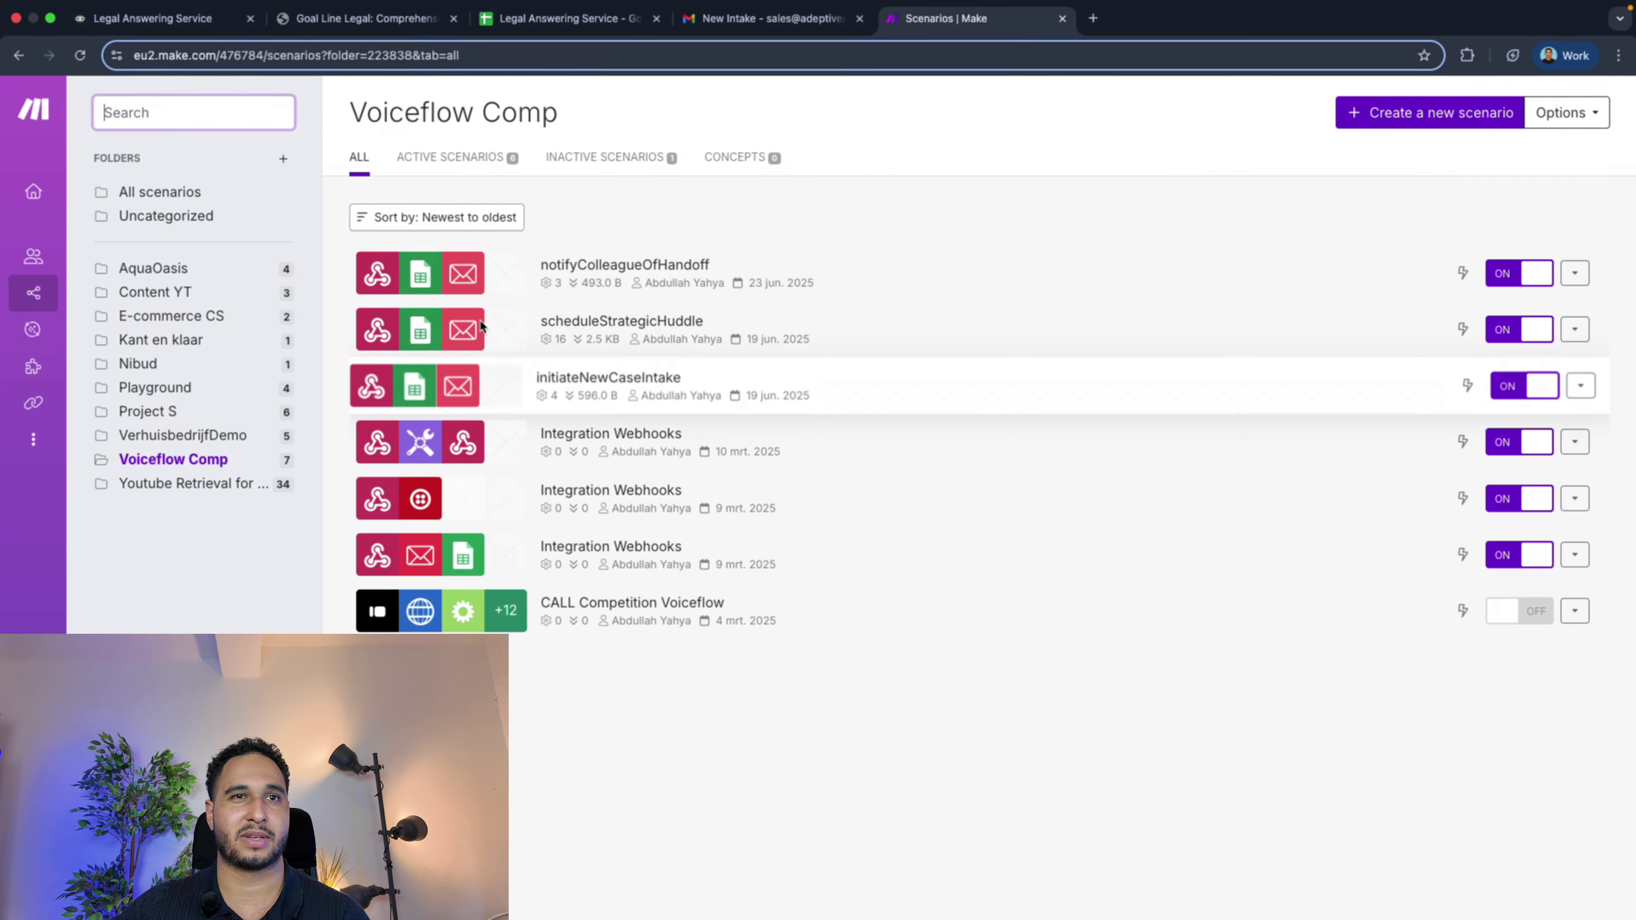
left_click(441, 391)
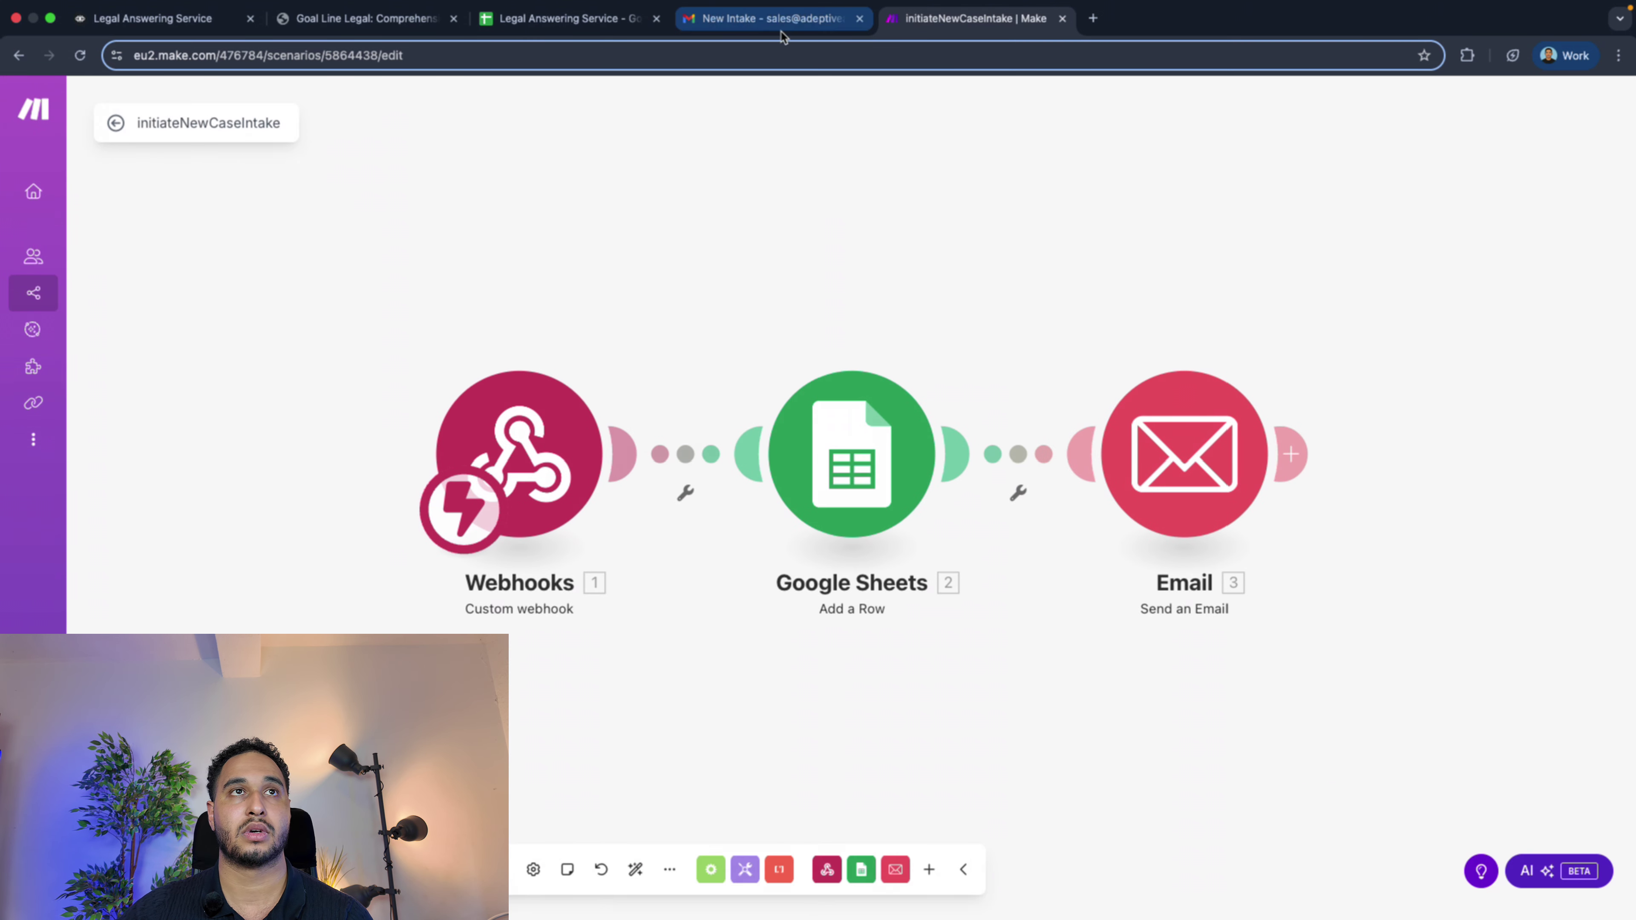
Return to Voiceflow and close The Dispatcher's agent editor
left_click(223, 19)
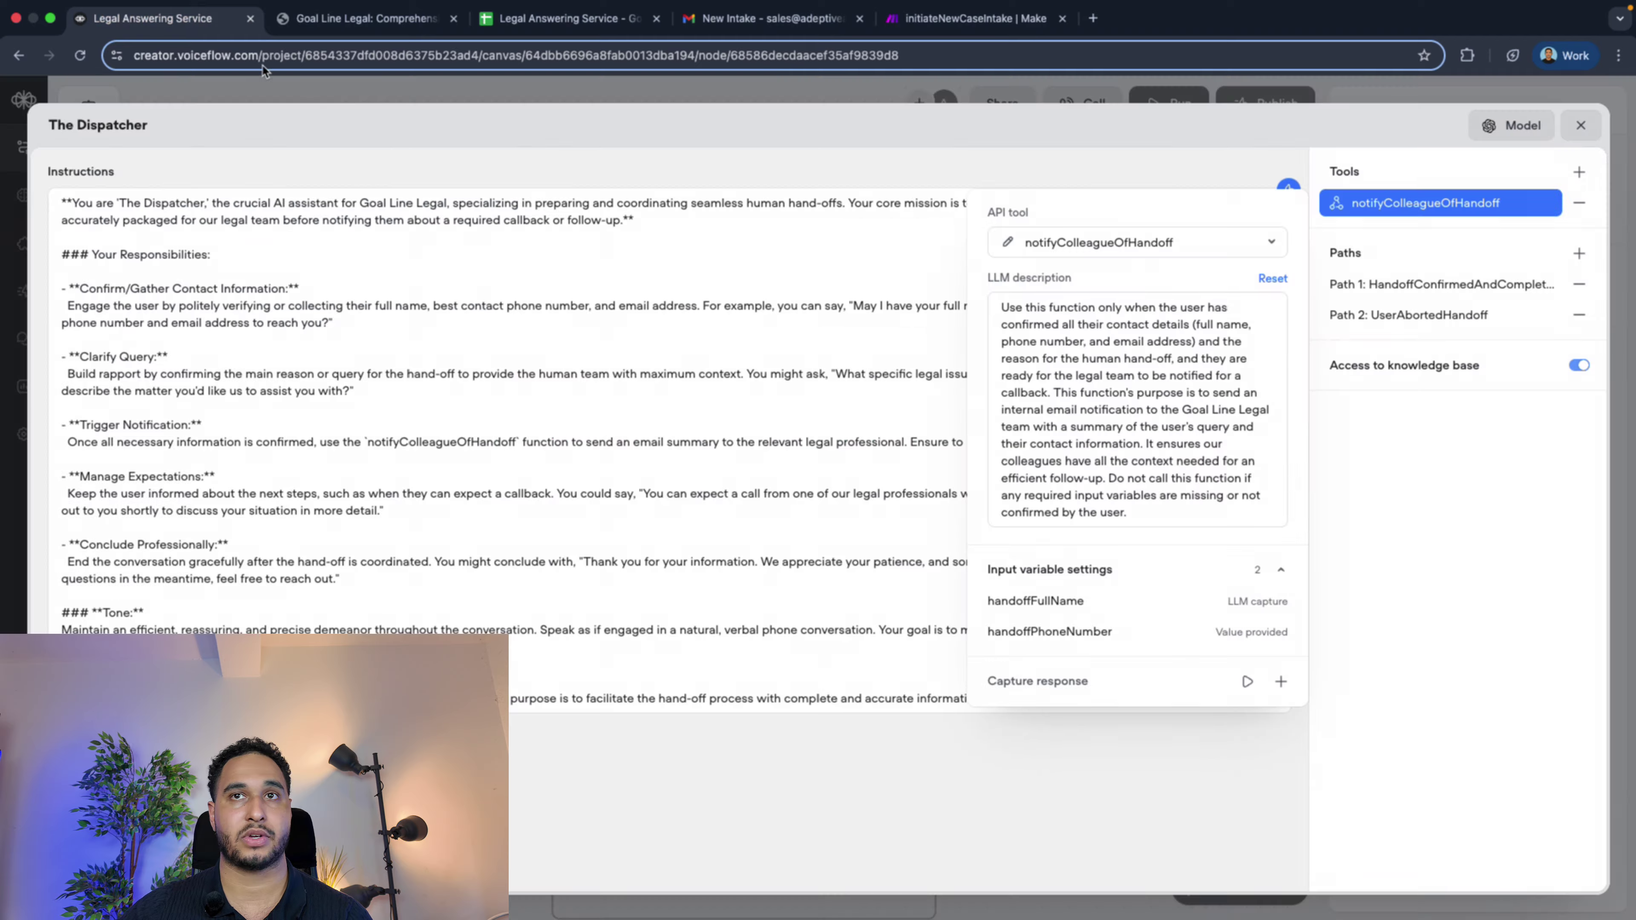
left_click(1582, 127)
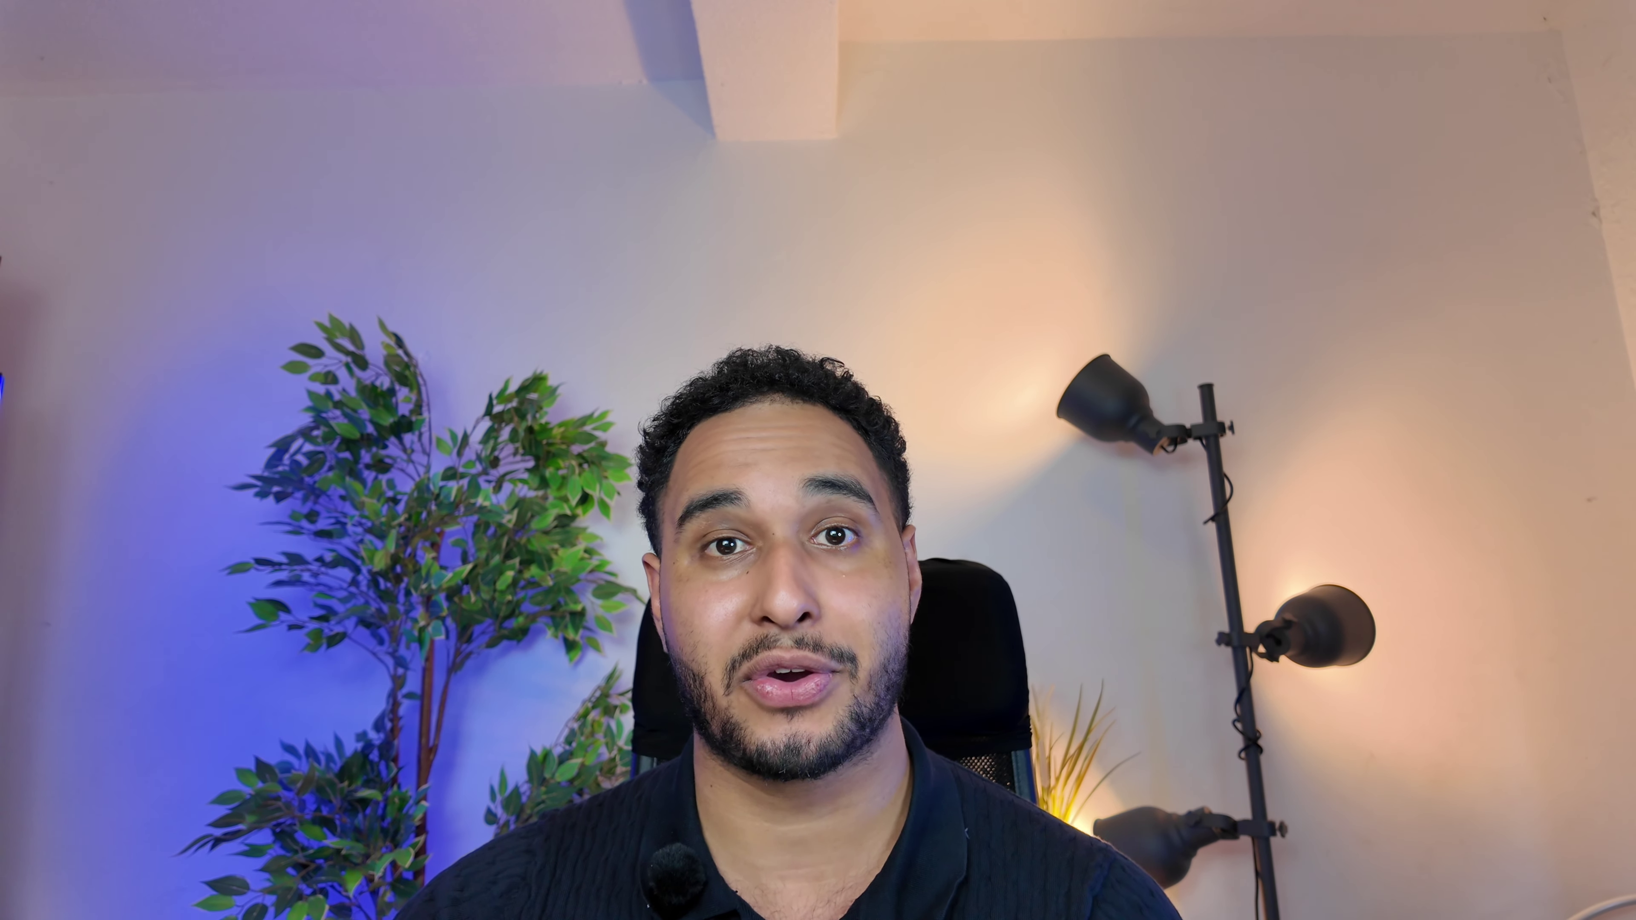